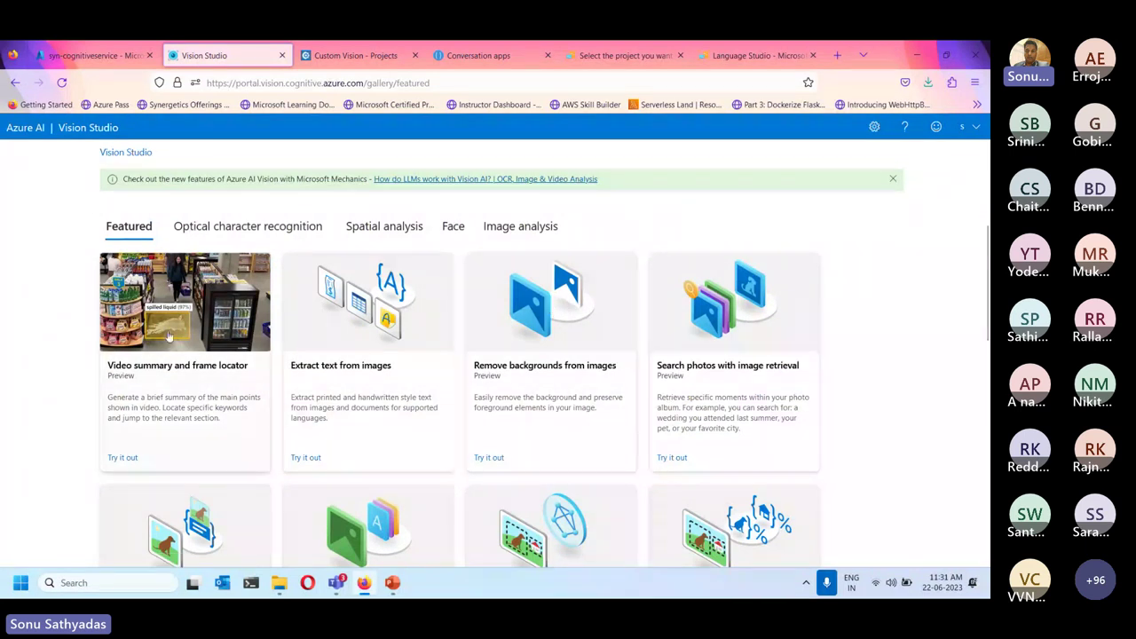
- Look through the Optical character recognition, Spatial analysis and Face demo categories, then examine the demos offered under Image analysis
click(239, 227)
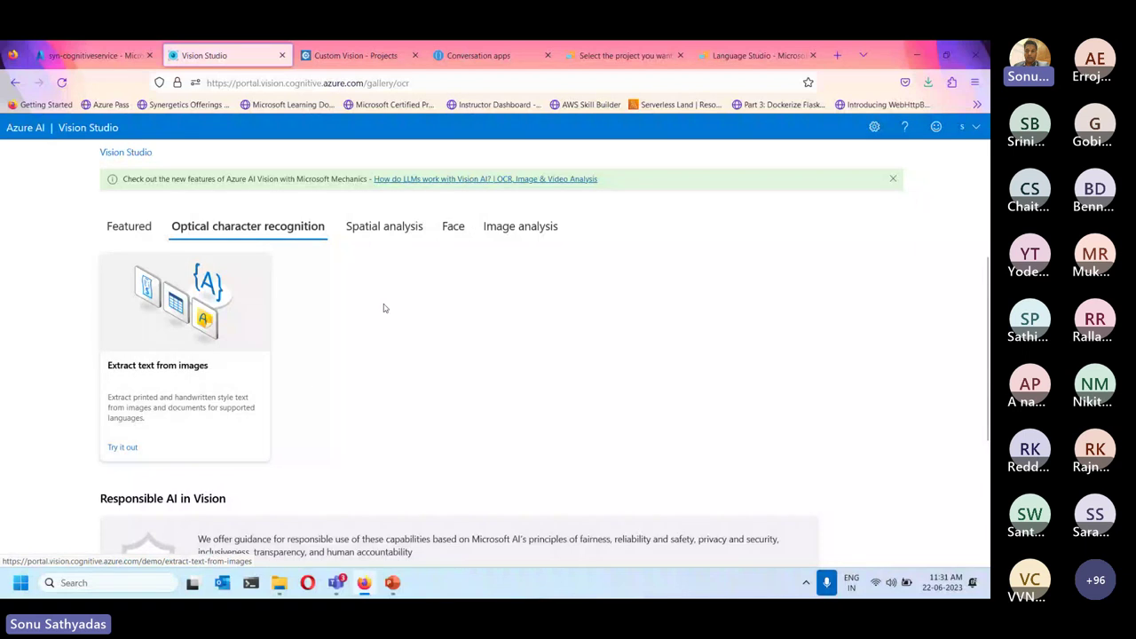
click(391, 228)
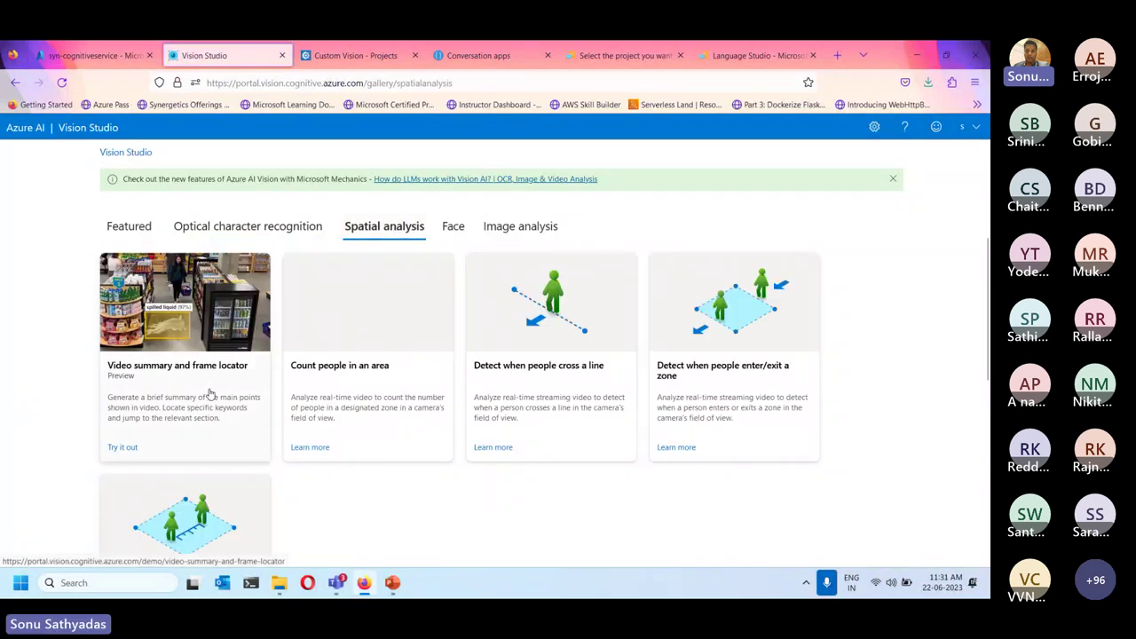
click(453, 227)
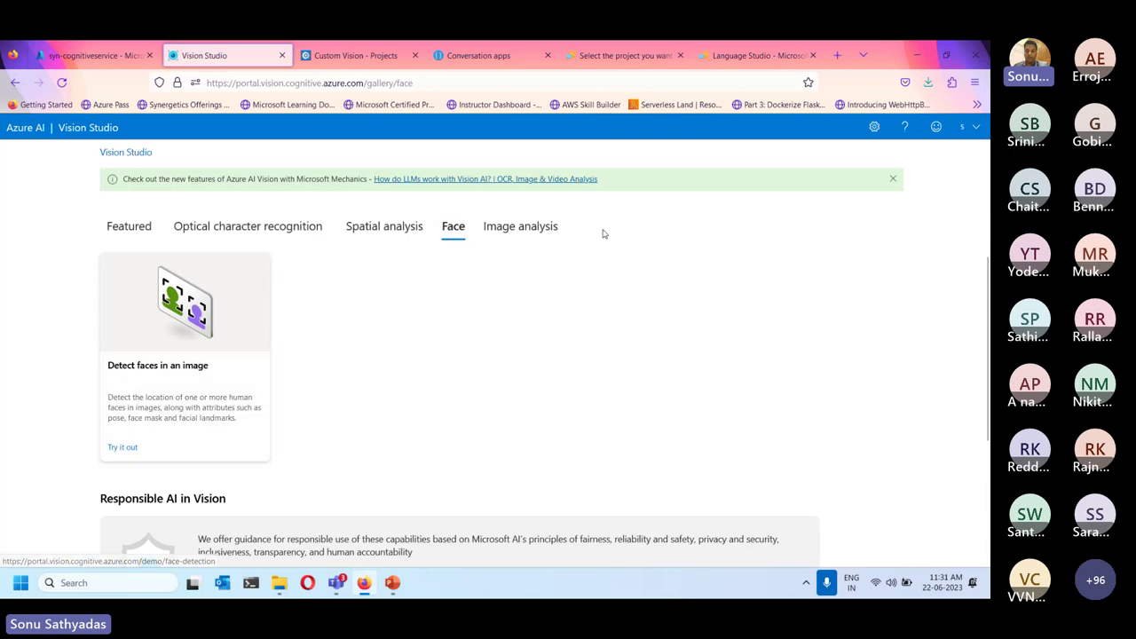
click(550, 227)
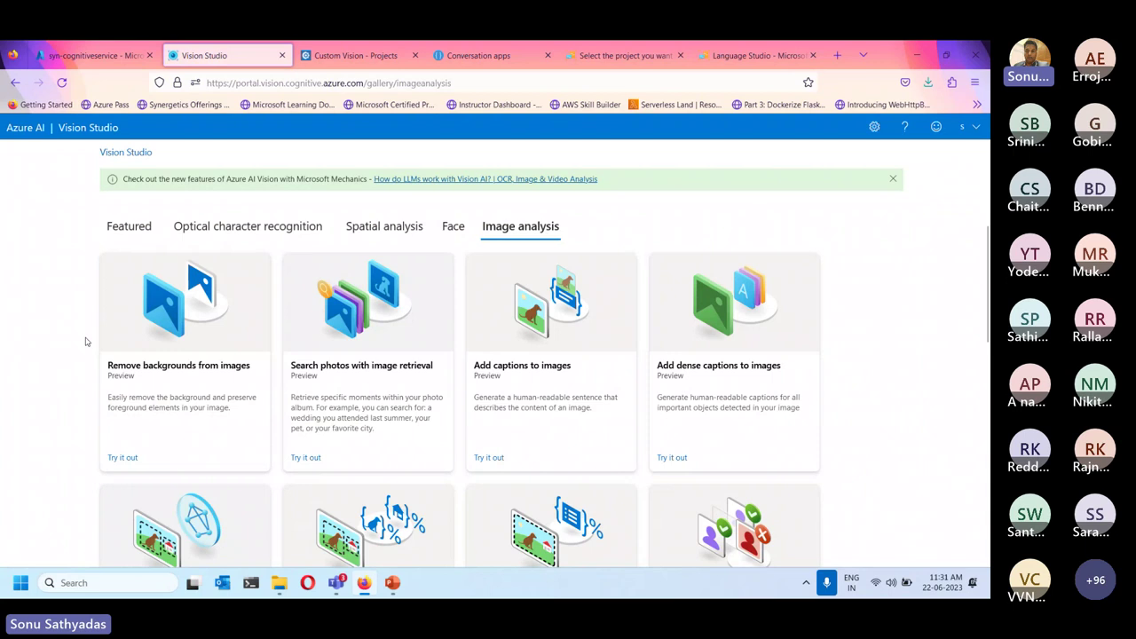
scroll(86, 342, down, 4)
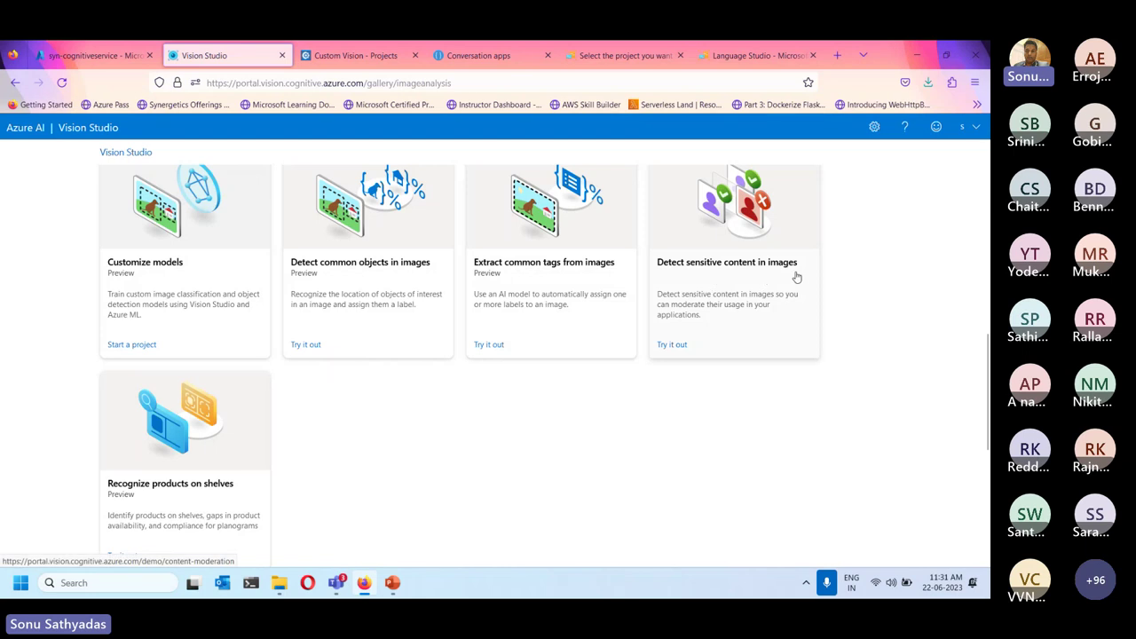
scroll(679, 312, up, 5)
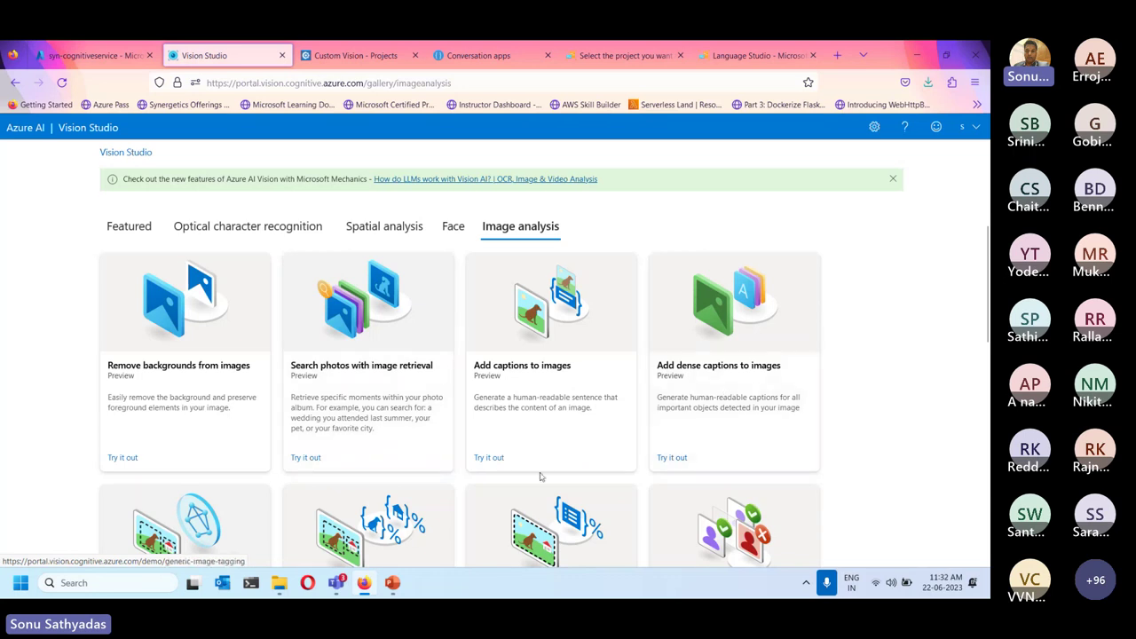
scroll(539, 477, down, 3)
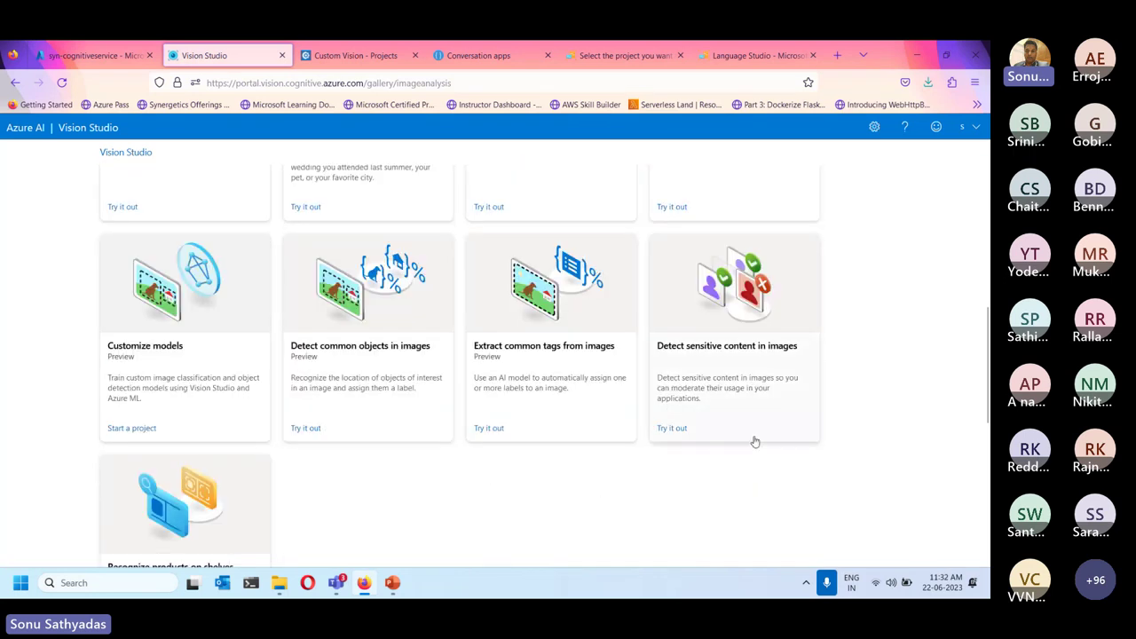
scroll(734, 440, down, 4)
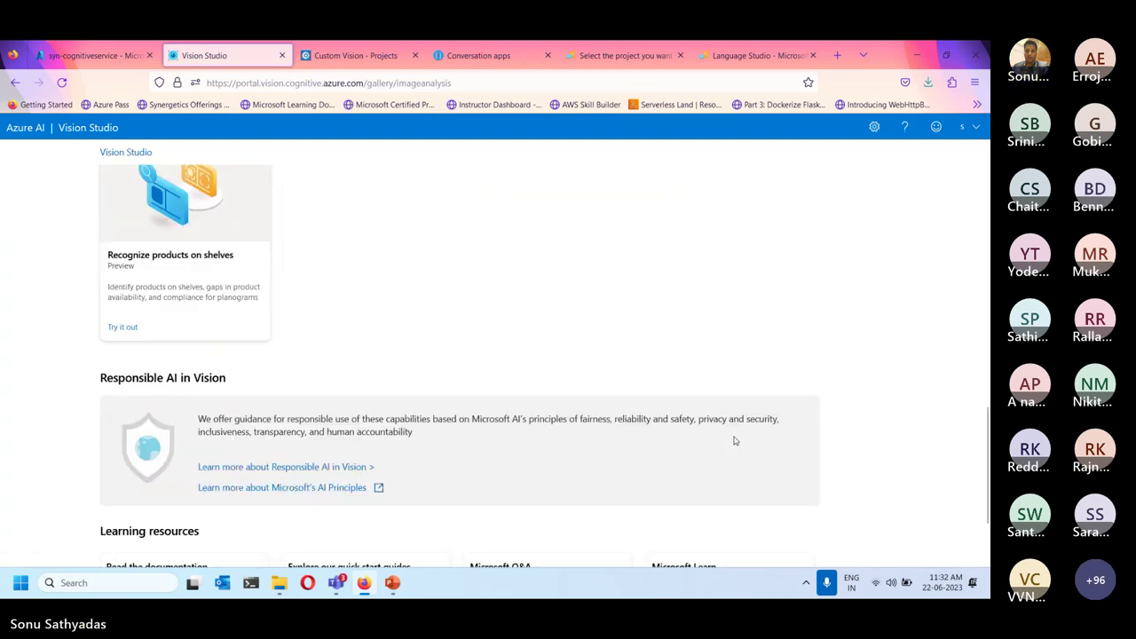
scroll(734, 439, up, 5)
scroll(734, 439, up, 4)
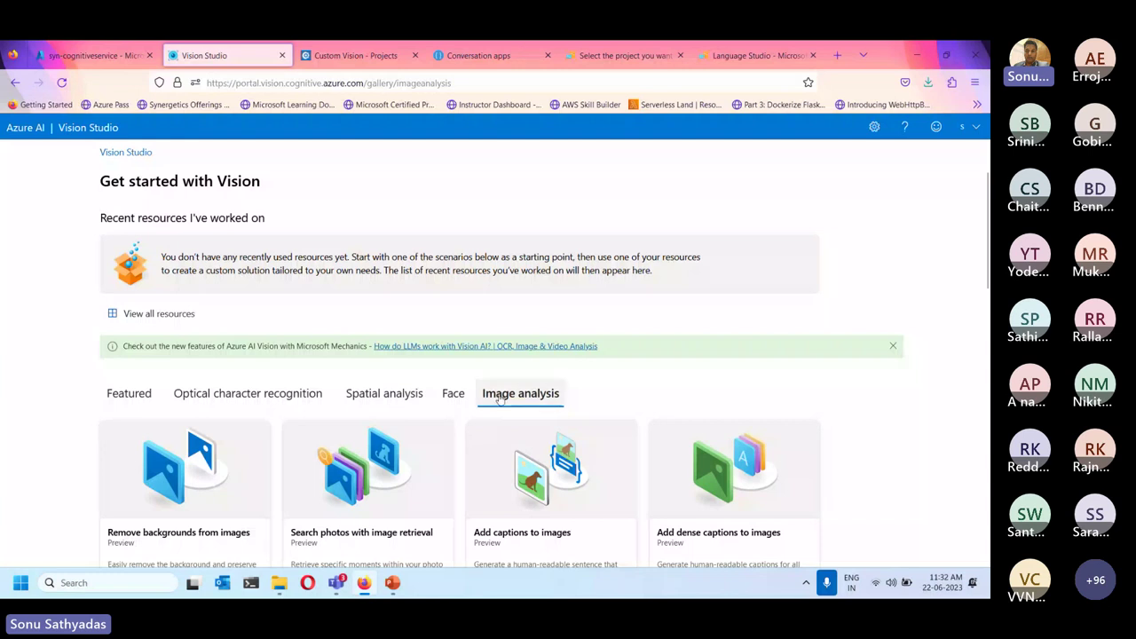
scroll(500, 396, down, 2)
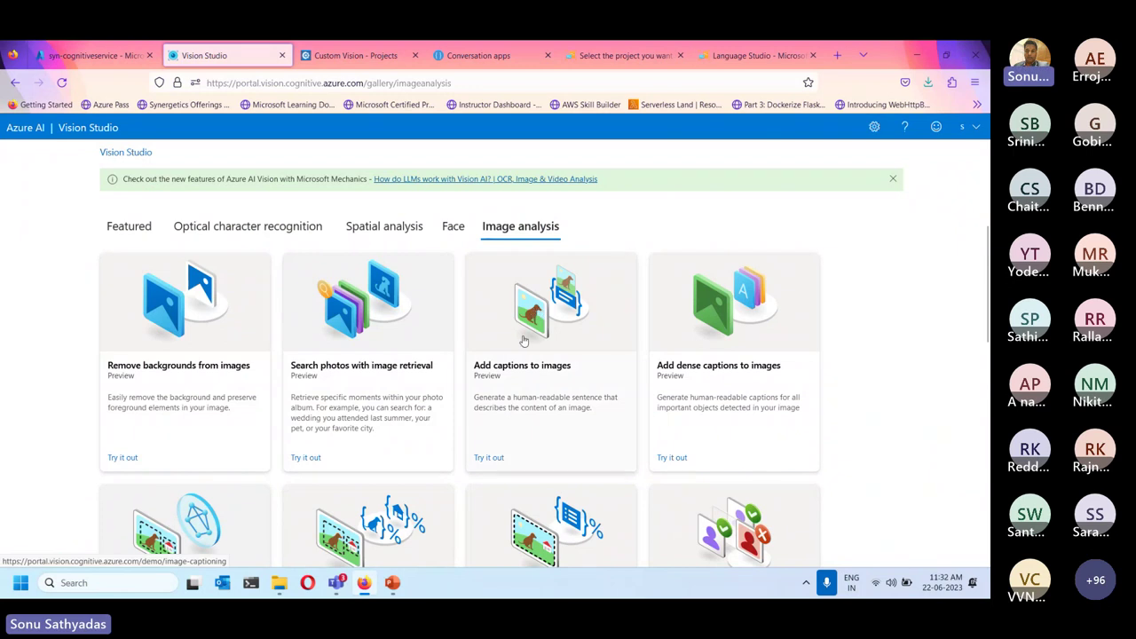
- Open the "Add captions to images" demo and look over its try-it-out section
click(491, 458)
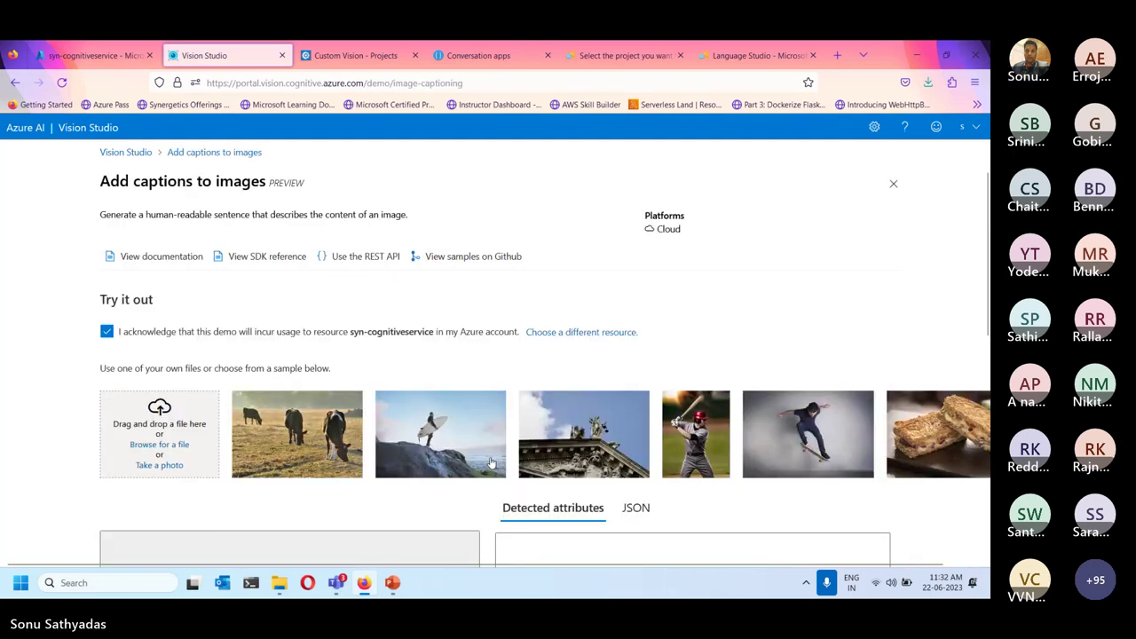
scroll(492, 461, down, 2)
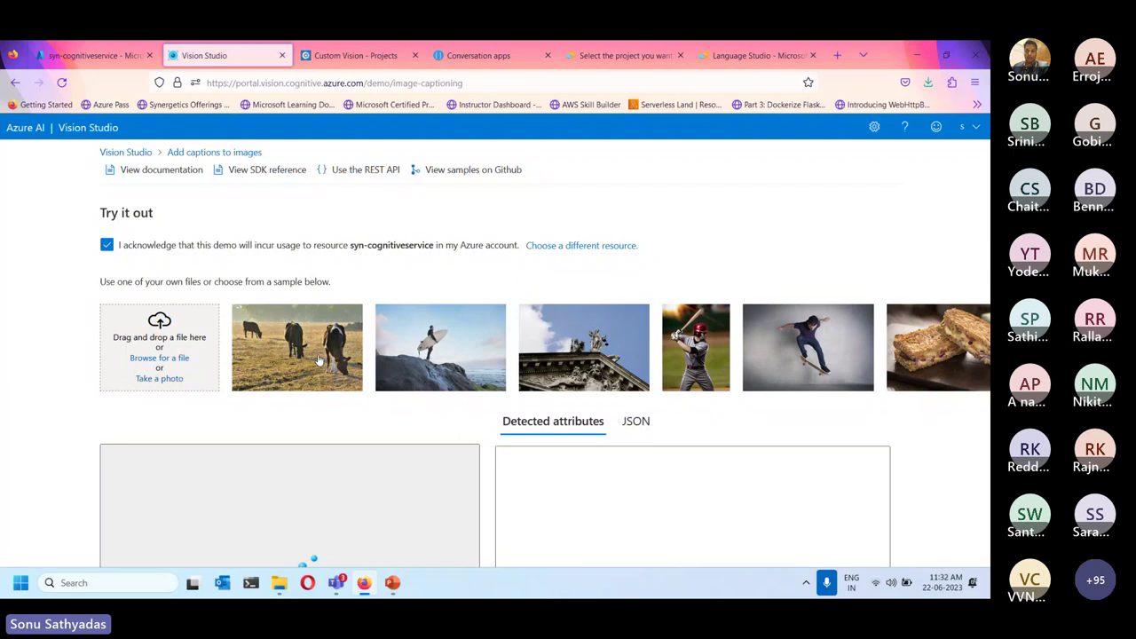
scroll(315, 351, up, 1)
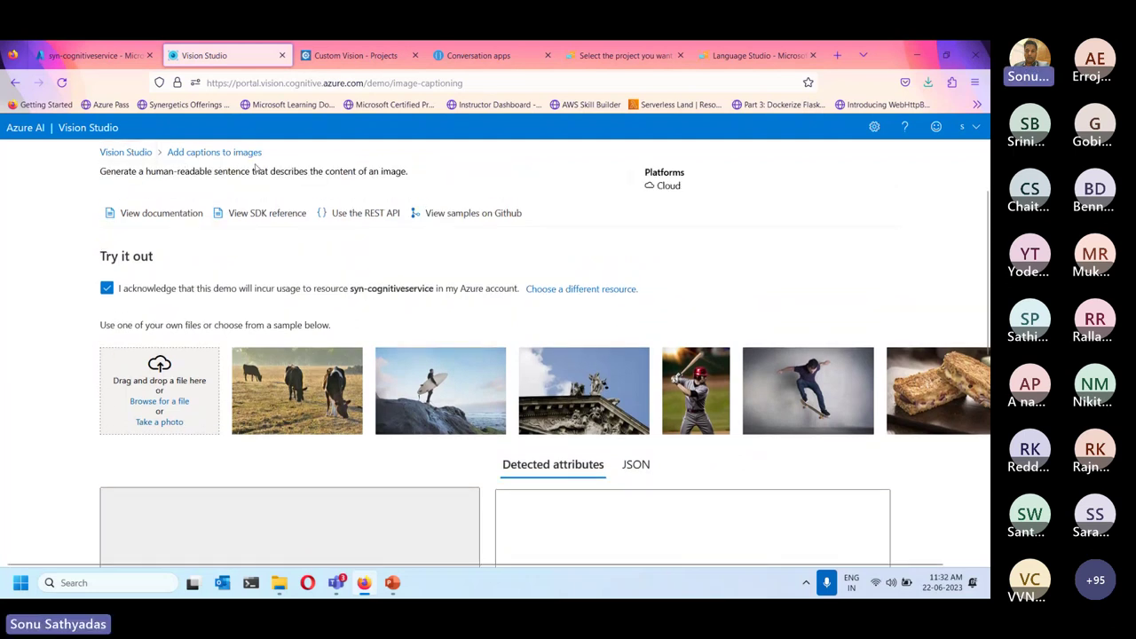
scroll(591, 322, down, 2)
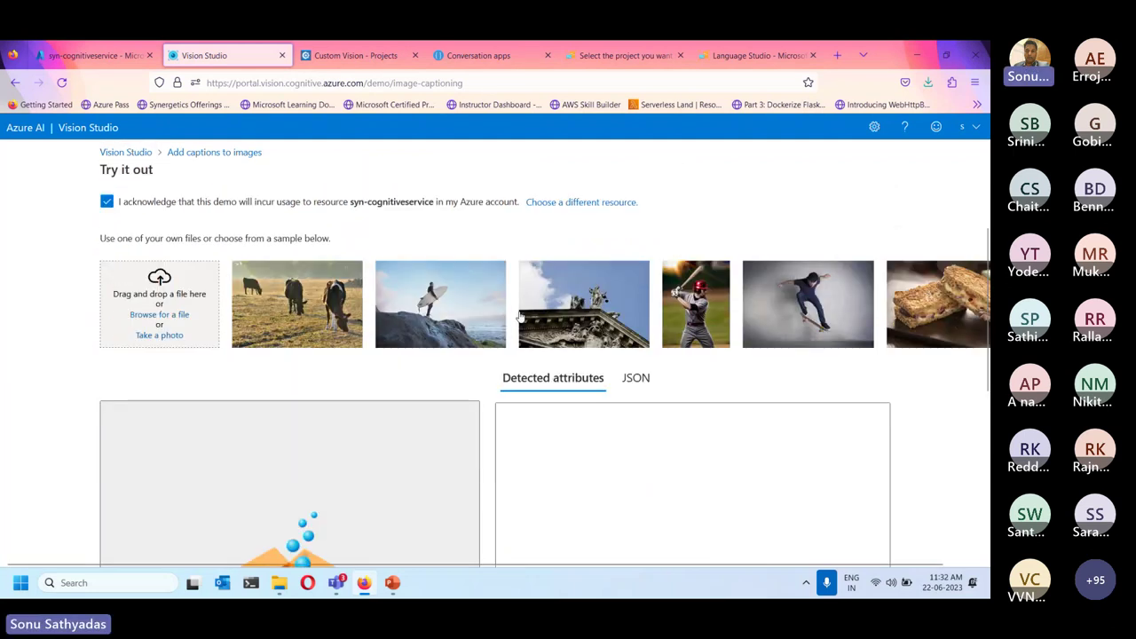
- Generate captions for the sample images of the cows, the surfer, the baseball player and the rooftop statue
click(303, 299)
scroll(701, 353, down, 2)
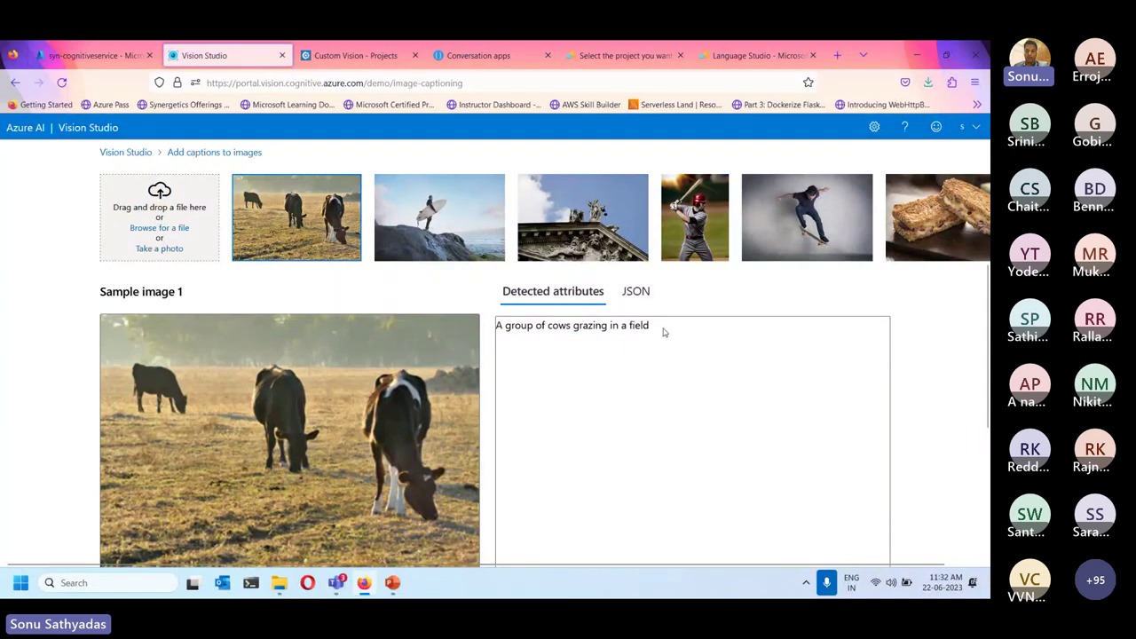
click(424, 210)
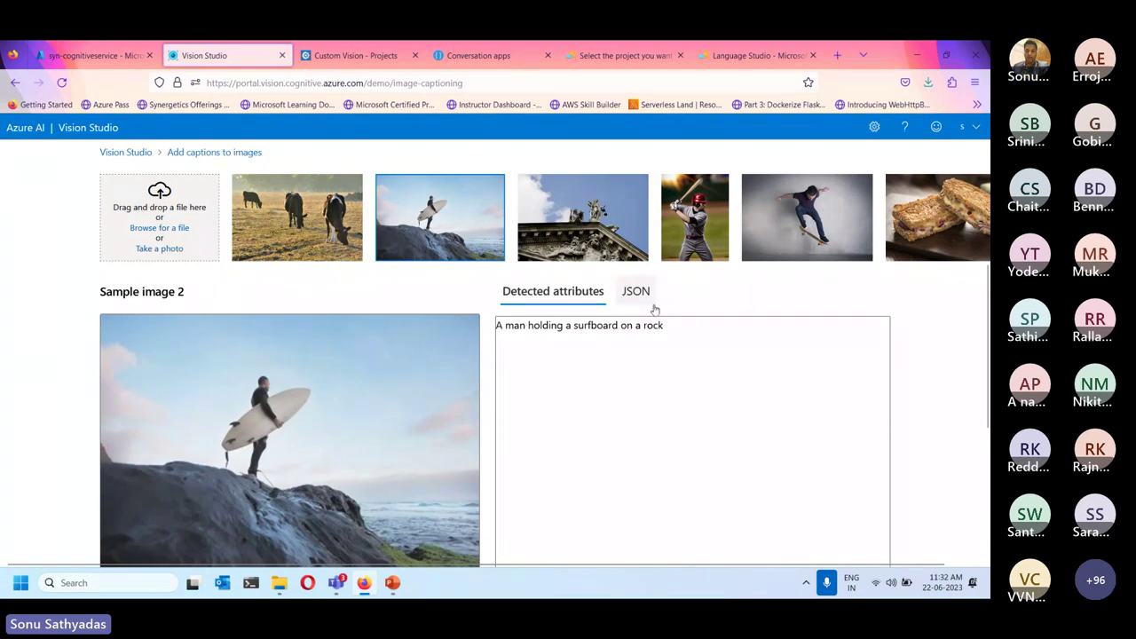
click(707, 220)
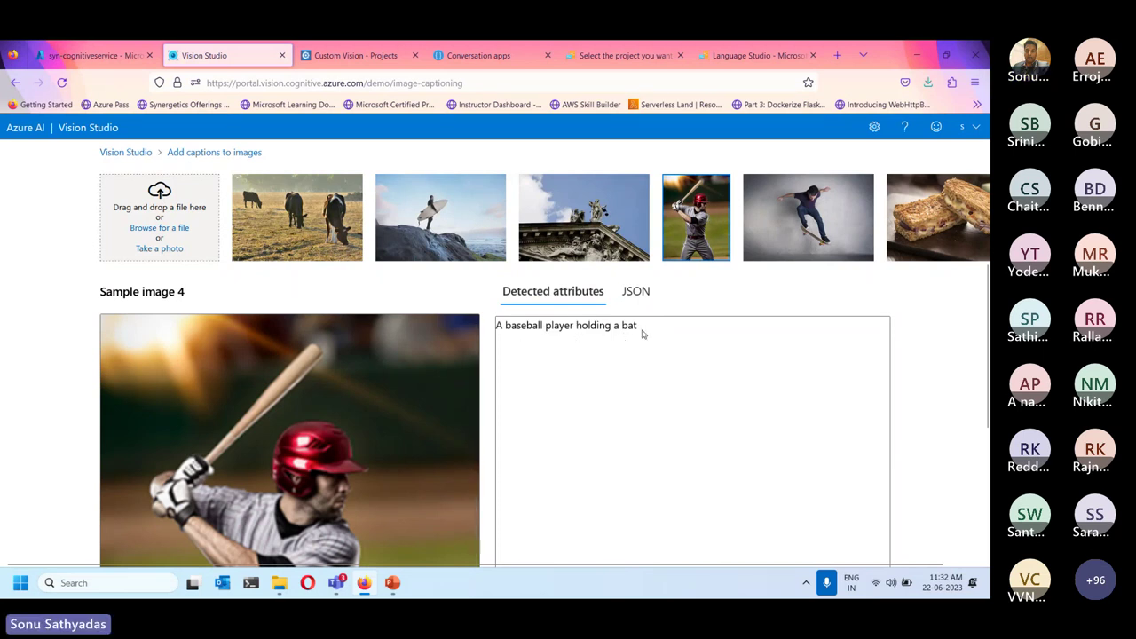
click(563, 235)
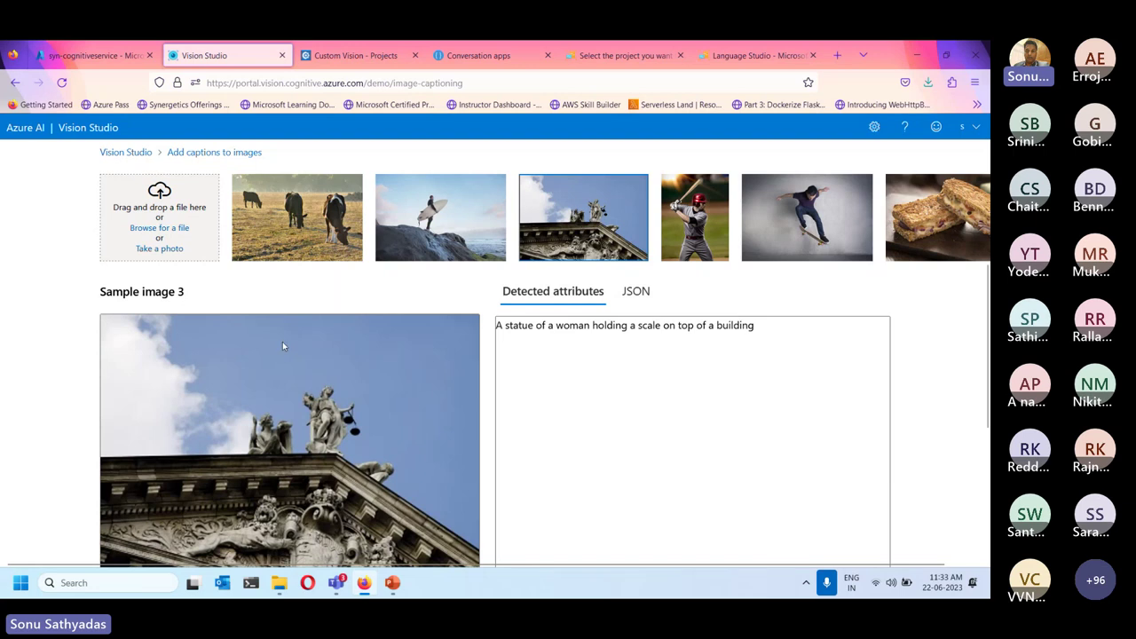
- Upload the sample10 image from the Desktop sampleimages folder and view its generated caption
click(157, 228)
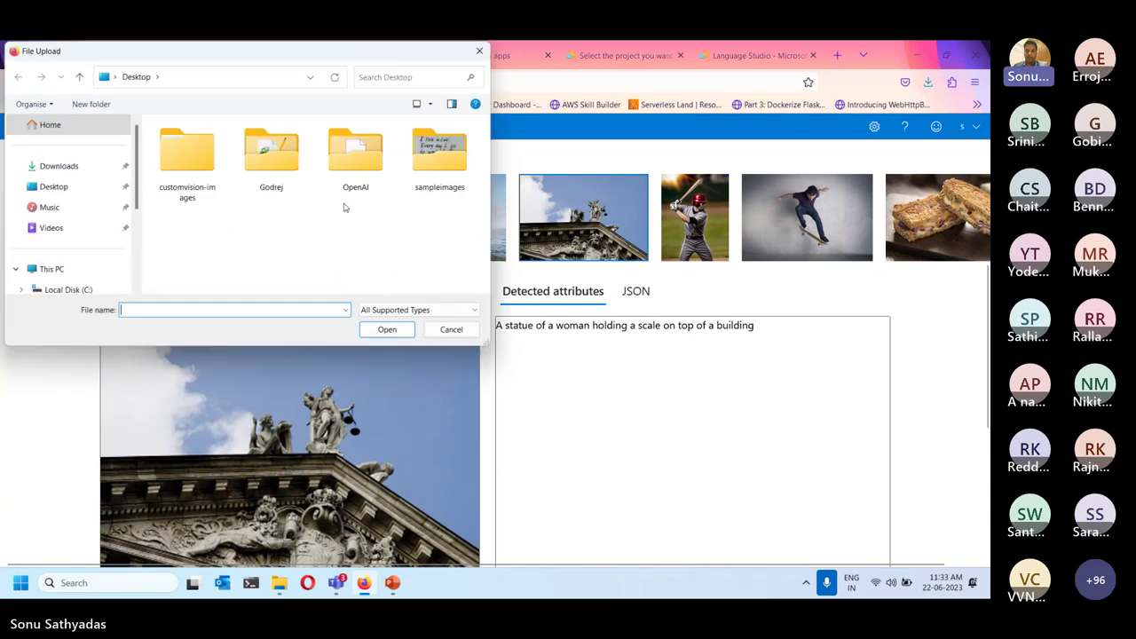
double_click(444, 169)
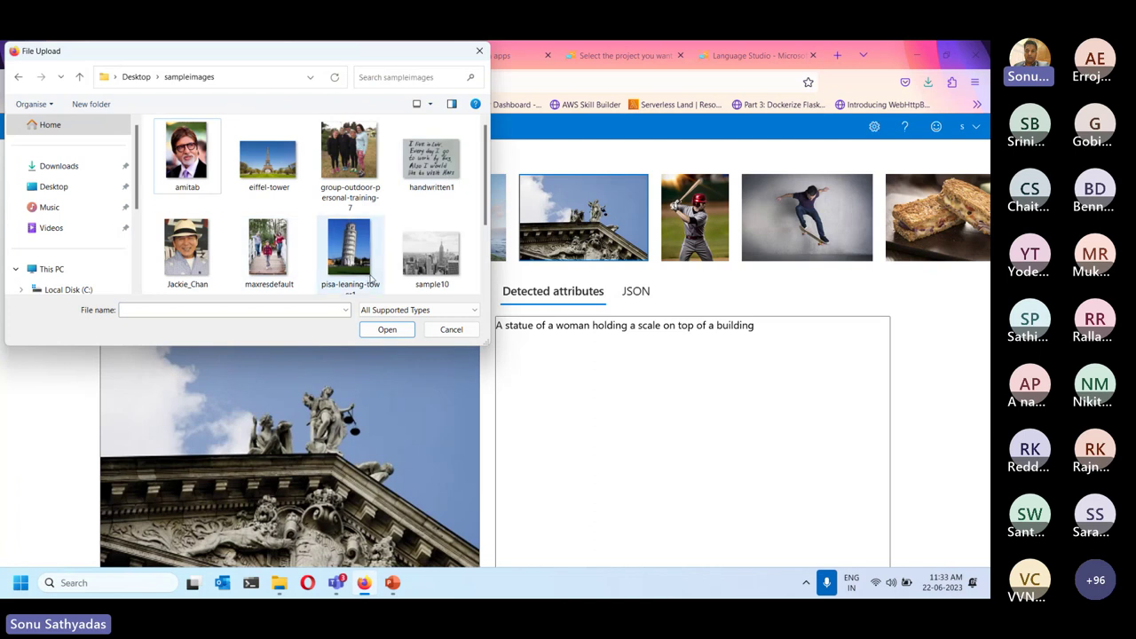
scroll(359, 257, down, 1)
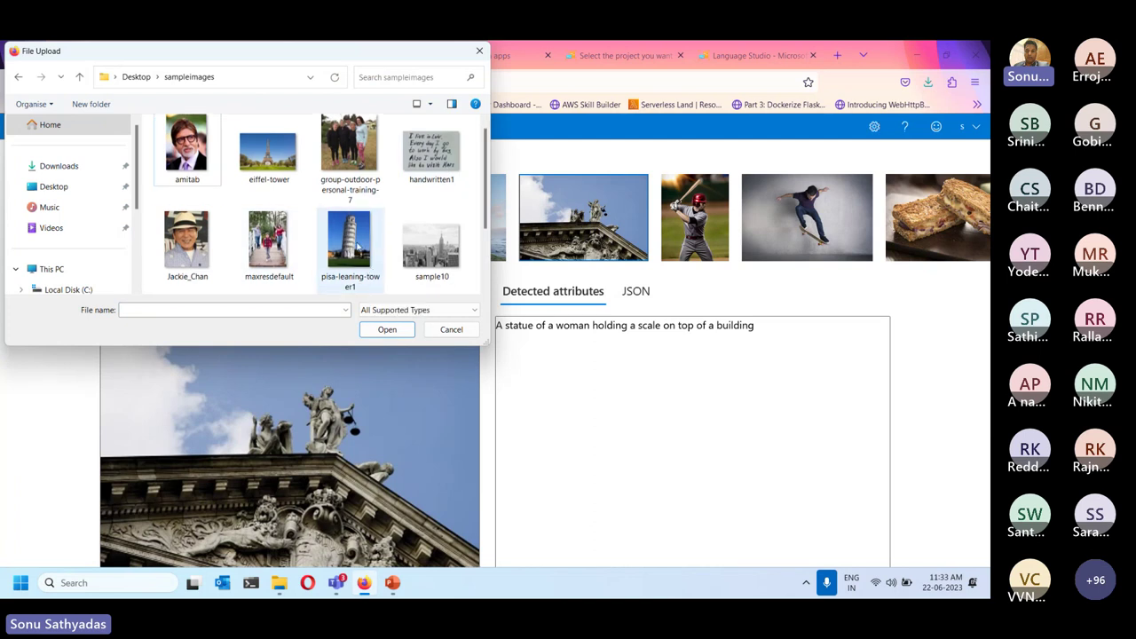
click(434, 247)
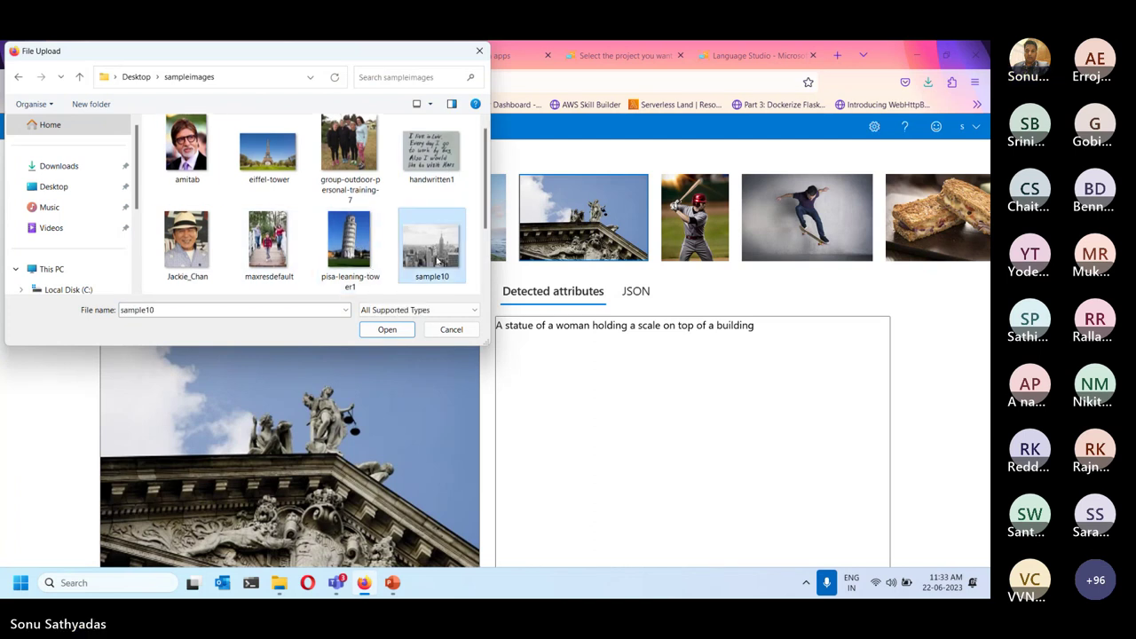
click(387, 329)
scroll(437, 349, down, 2)
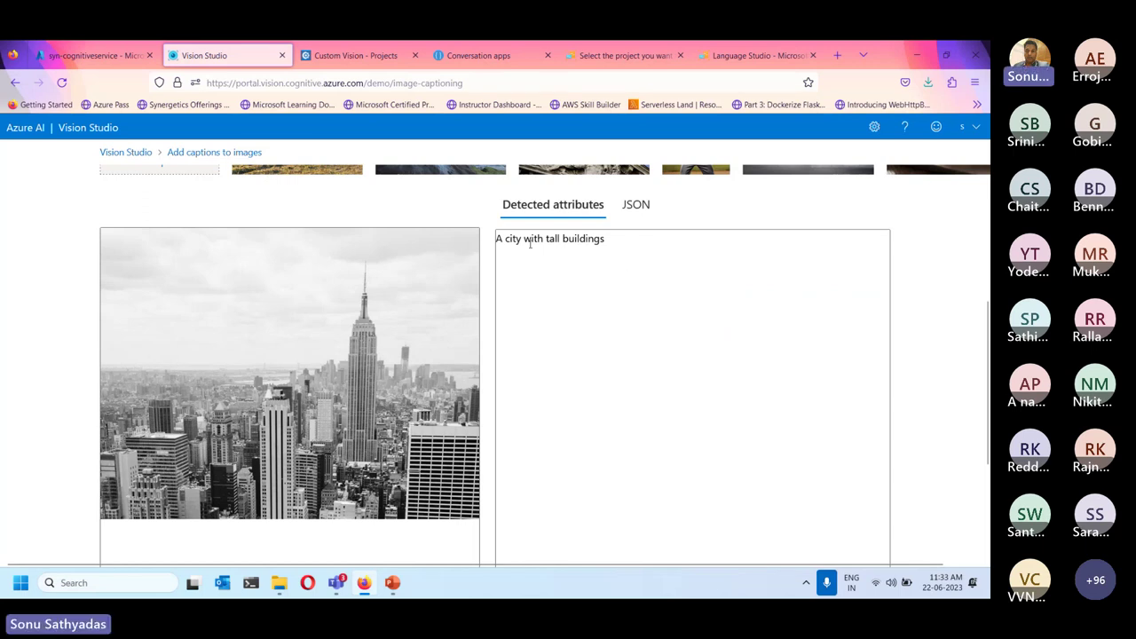
scroll(356, 311, up, 1)
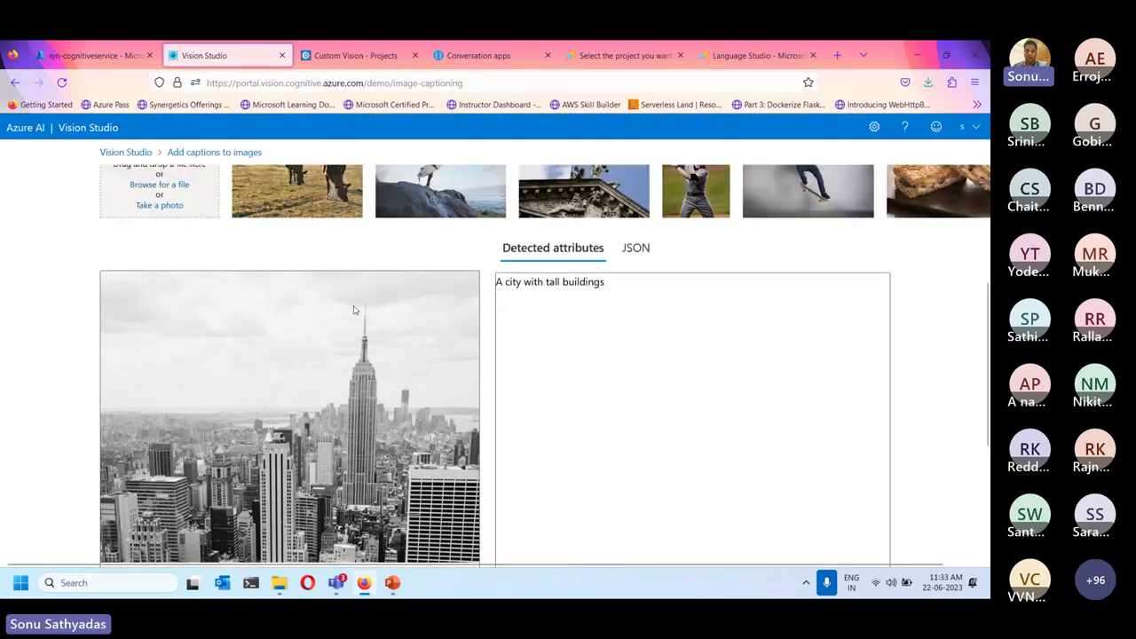
- Upload the pisa-leaning-tower1 image for captioning and review the result
click(177, 185)
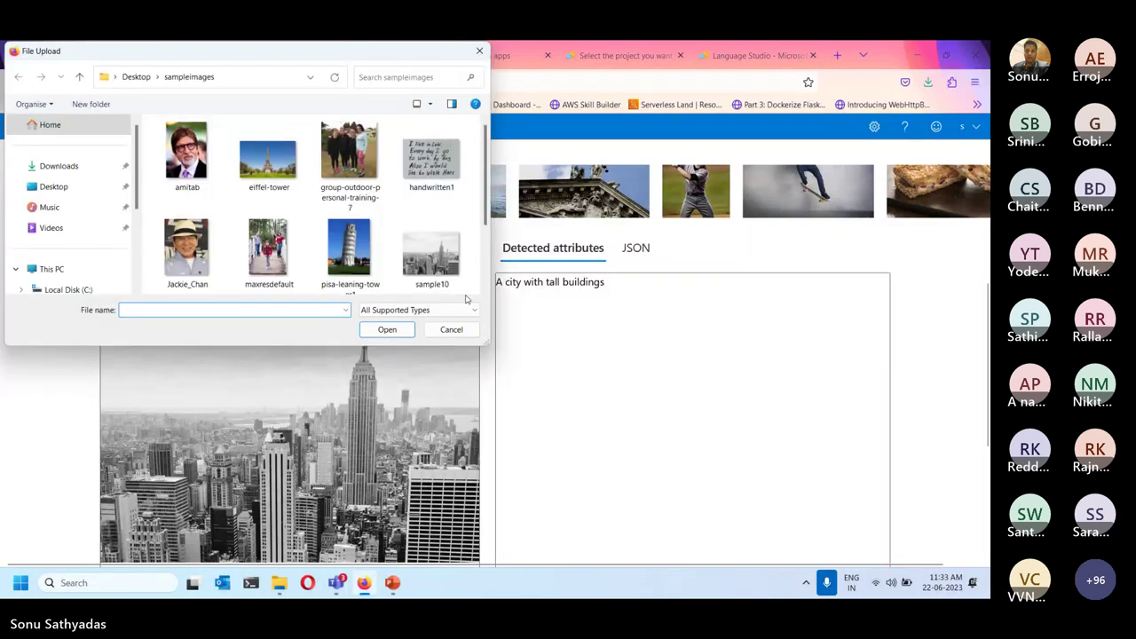
click(366, 266)
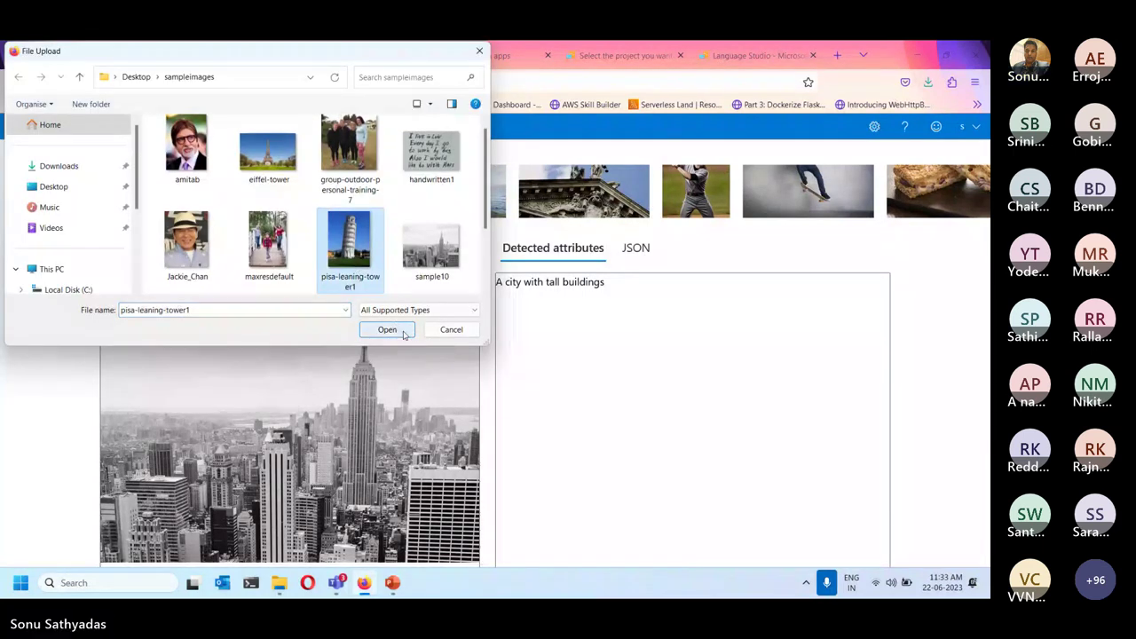
click(387, 329)
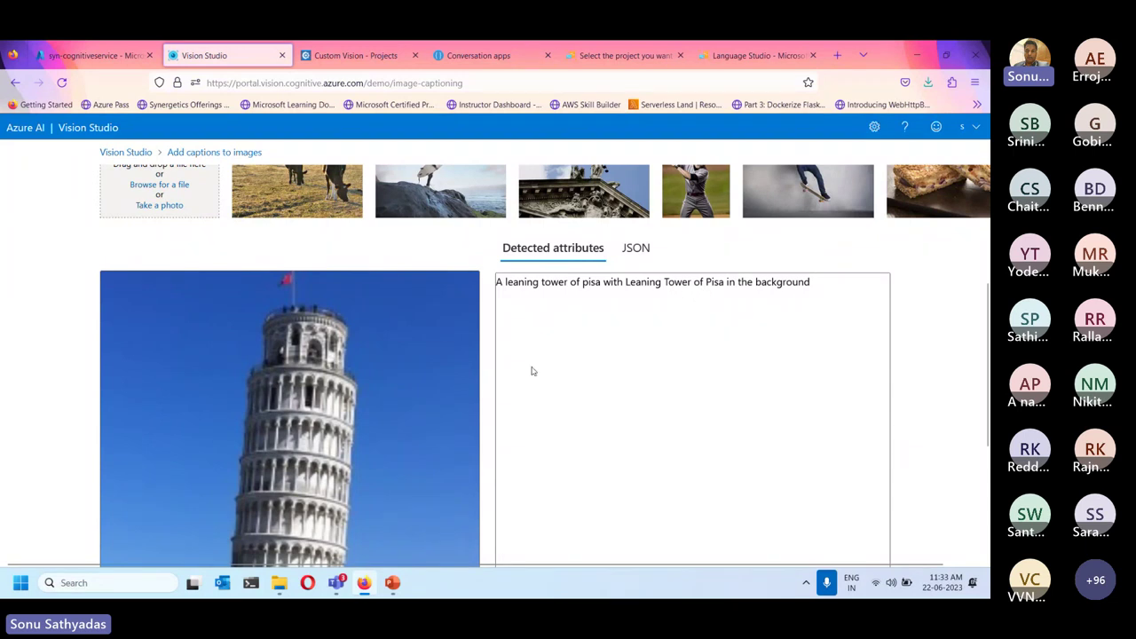
scroll(531, 371, down, 1)
scroll(532, 372, down, 1)
scroll(531, 373, up, 2)
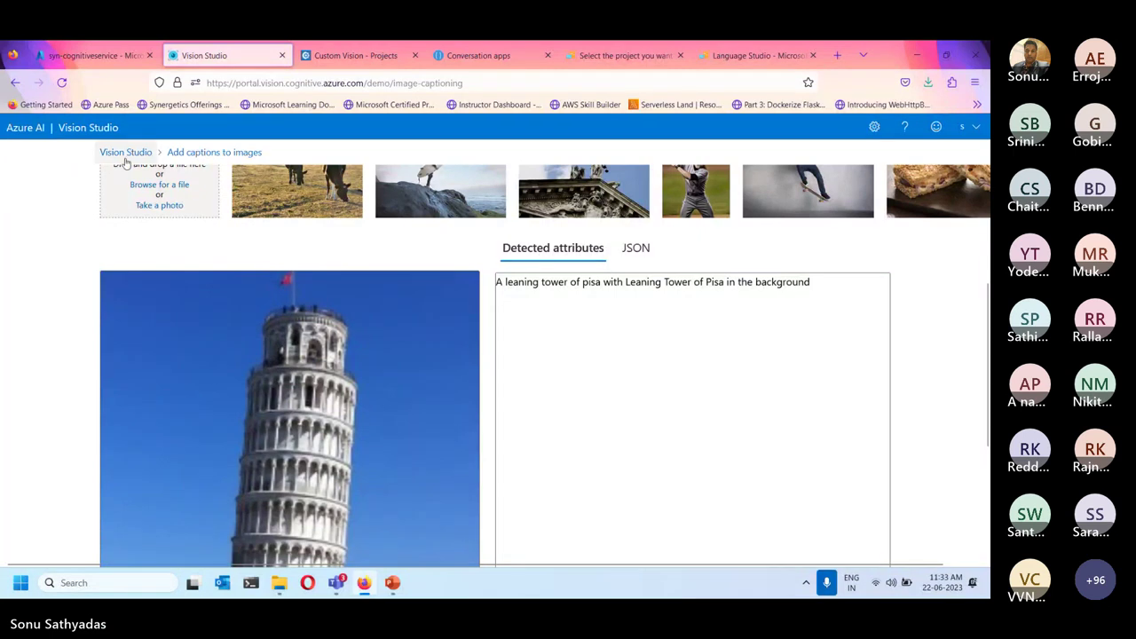
- Upload the maxresdefault image for captioning and compare the whole picture with the generated caption
click(187, 189)
click(273, 248)
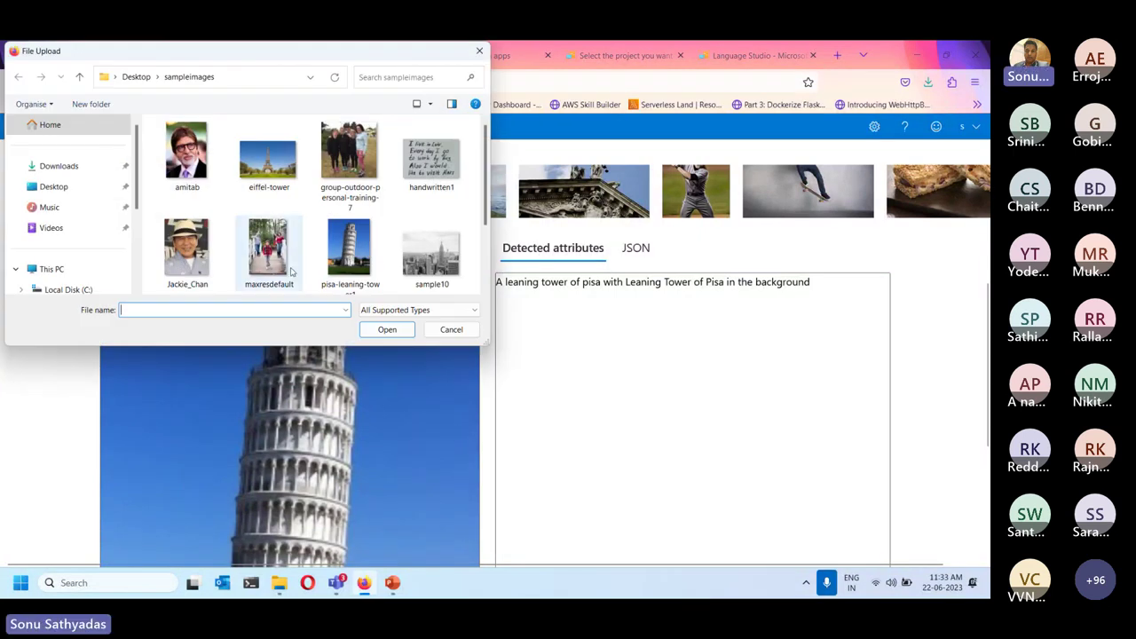
click(403, 329)
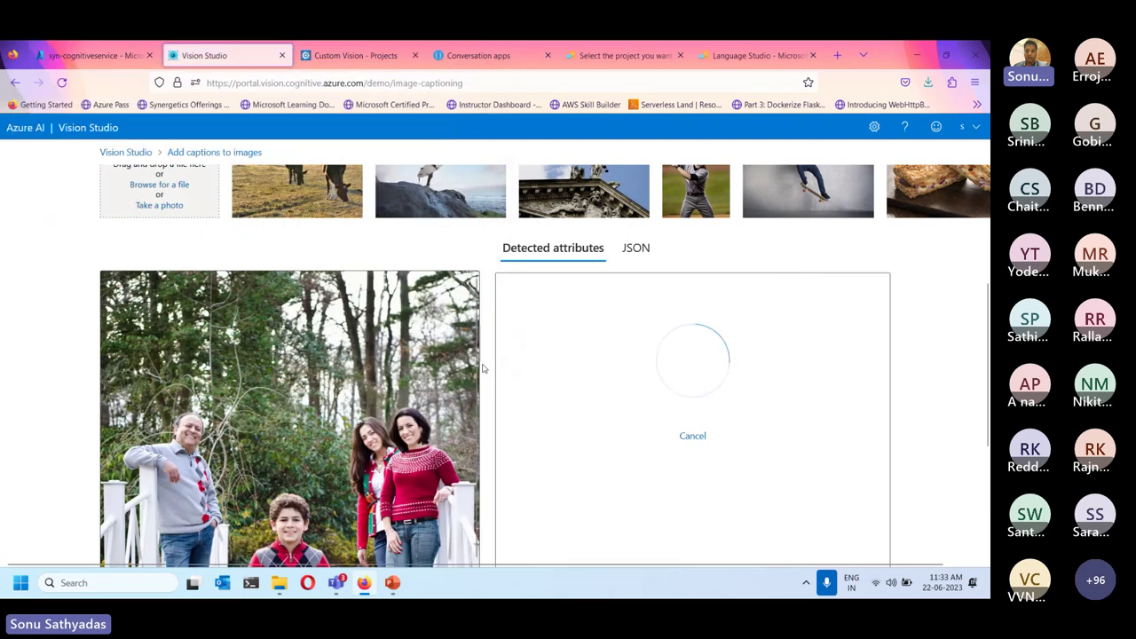
scroll(590, 415, down, 1)
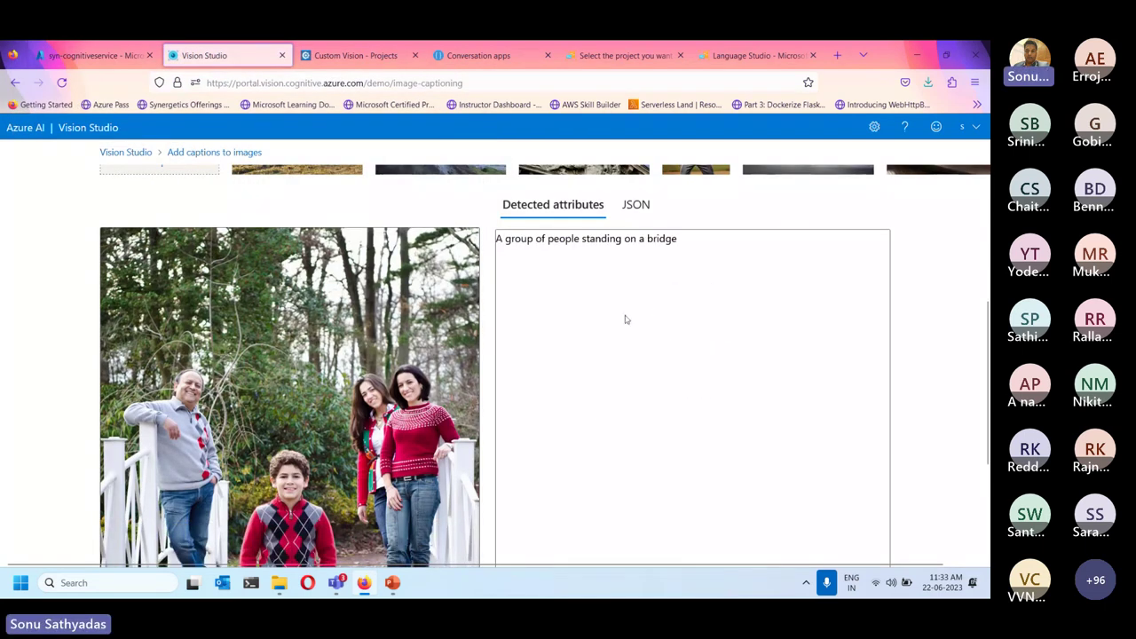
scroll(357, 424, down, 3)
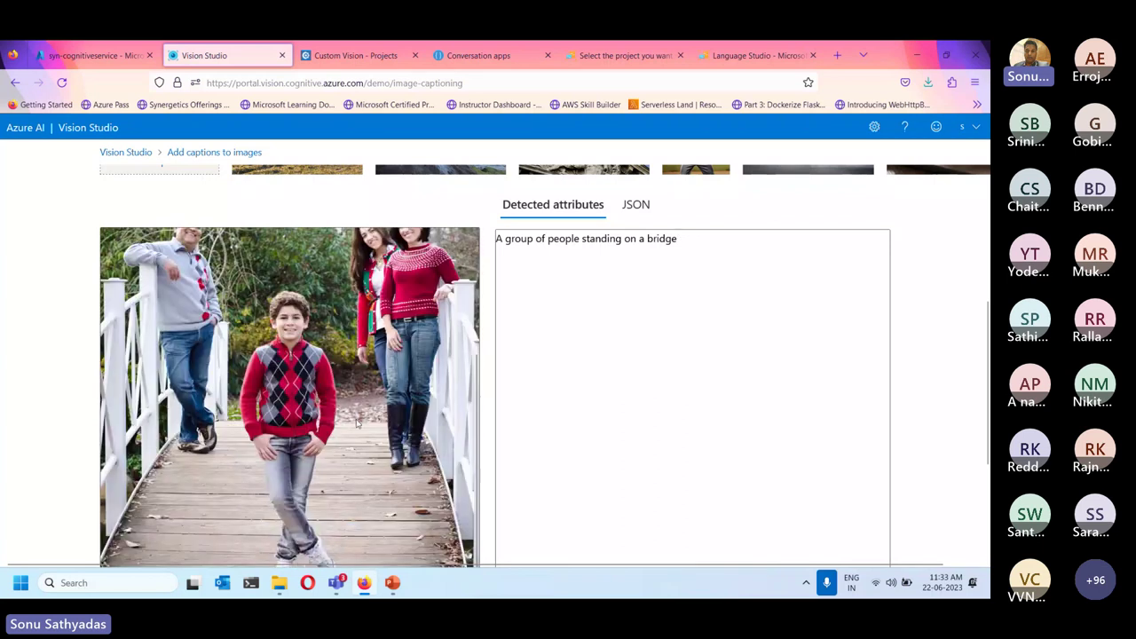
scroll(229, 379, up, 5)
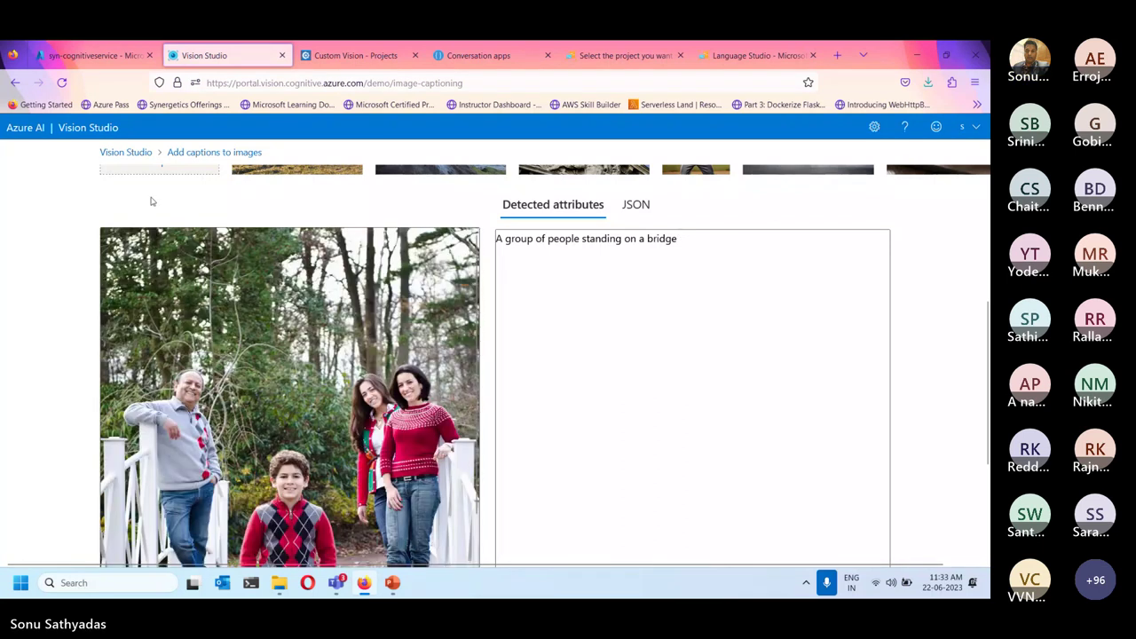
- Upload the Jackie_Chan image from the sampleimages folder for captioning
scroll(173, 266, up, 3)
click(174, 271)
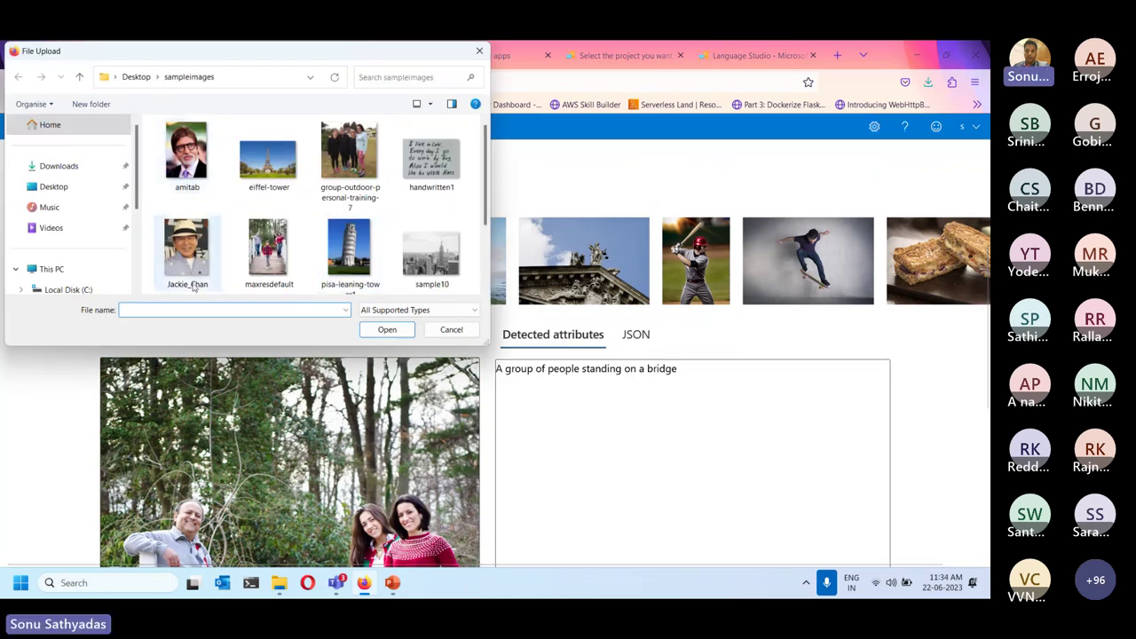
click(188, 277)
click(403, 330)
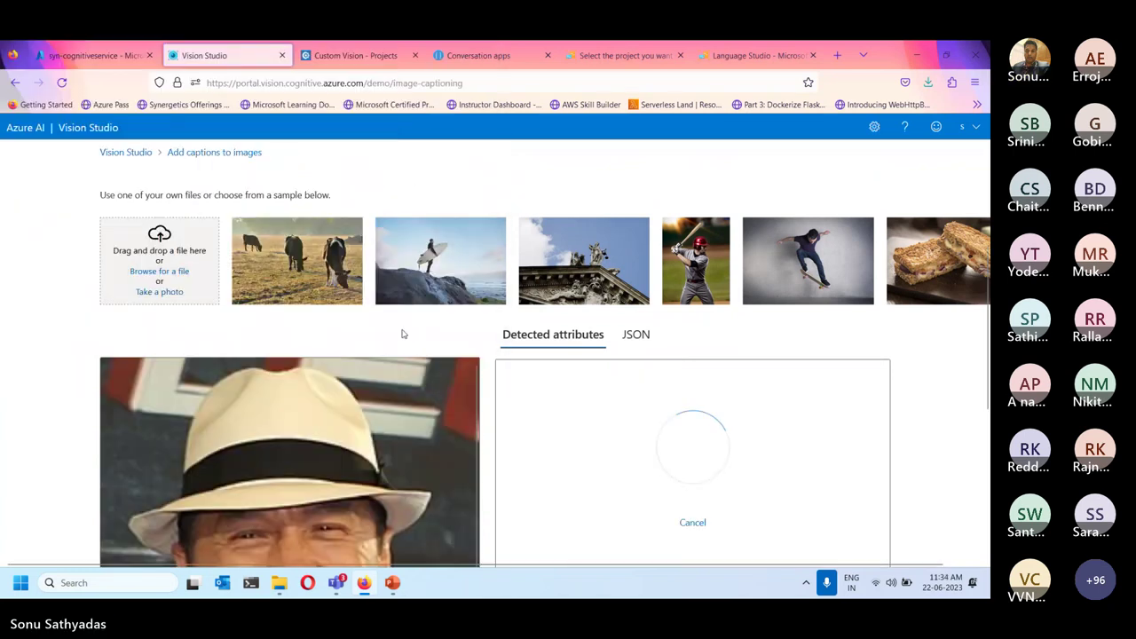
- Review the caption for the man in the hat, and upload the amitab image from sampleimages for captioning
scroll(488, 414, down, 2)
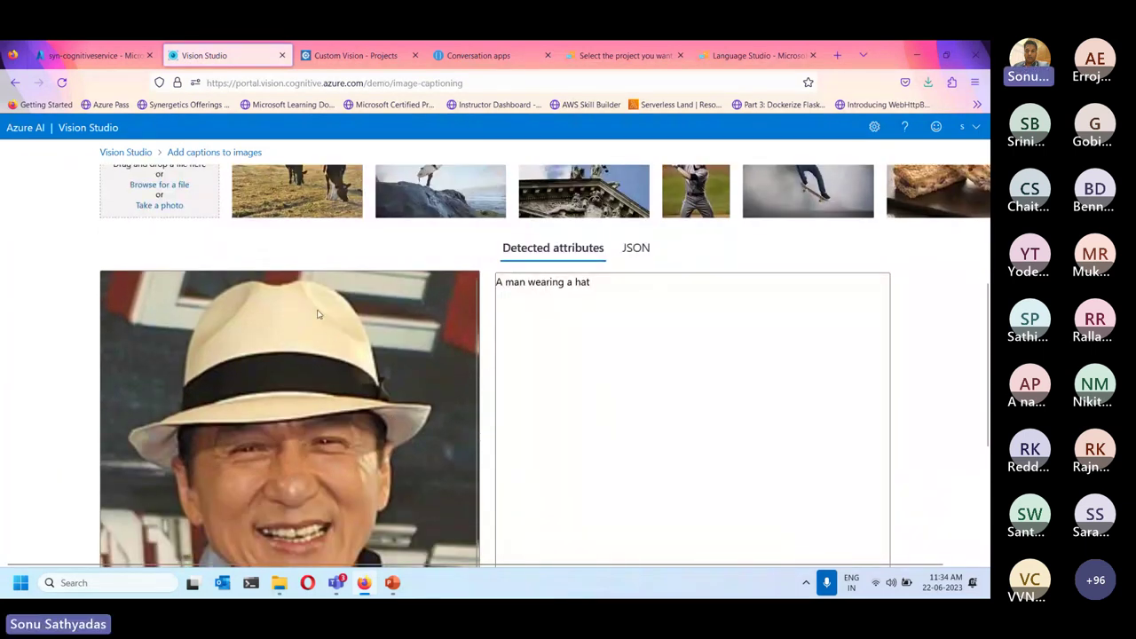
scroll(177, 284, up, 2)
click(178, 271)
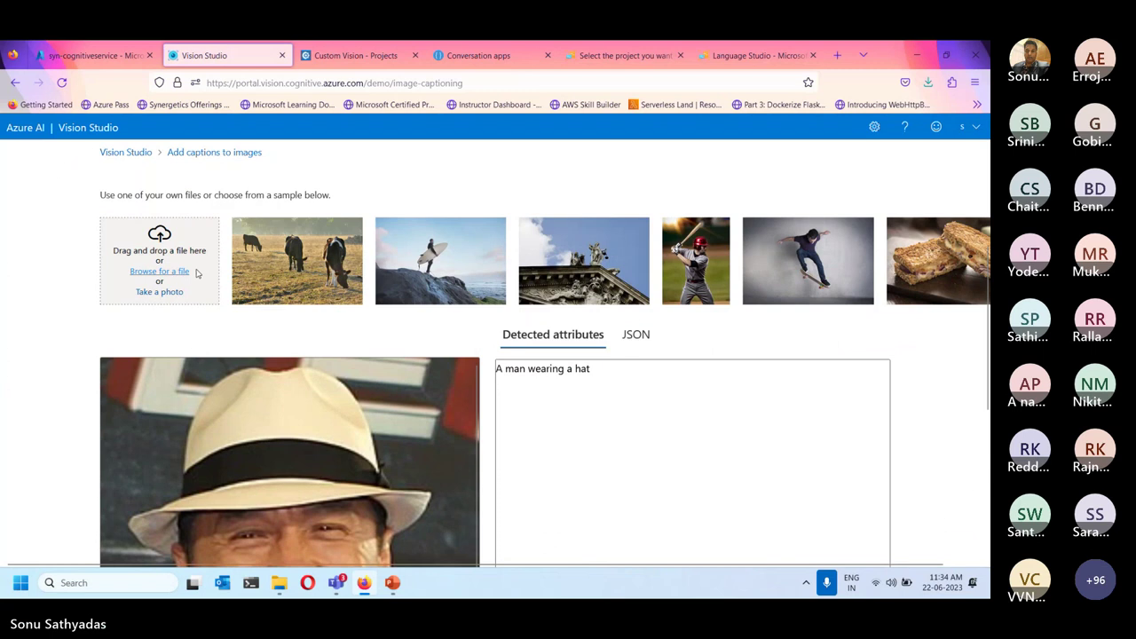
double_click(186, 155)
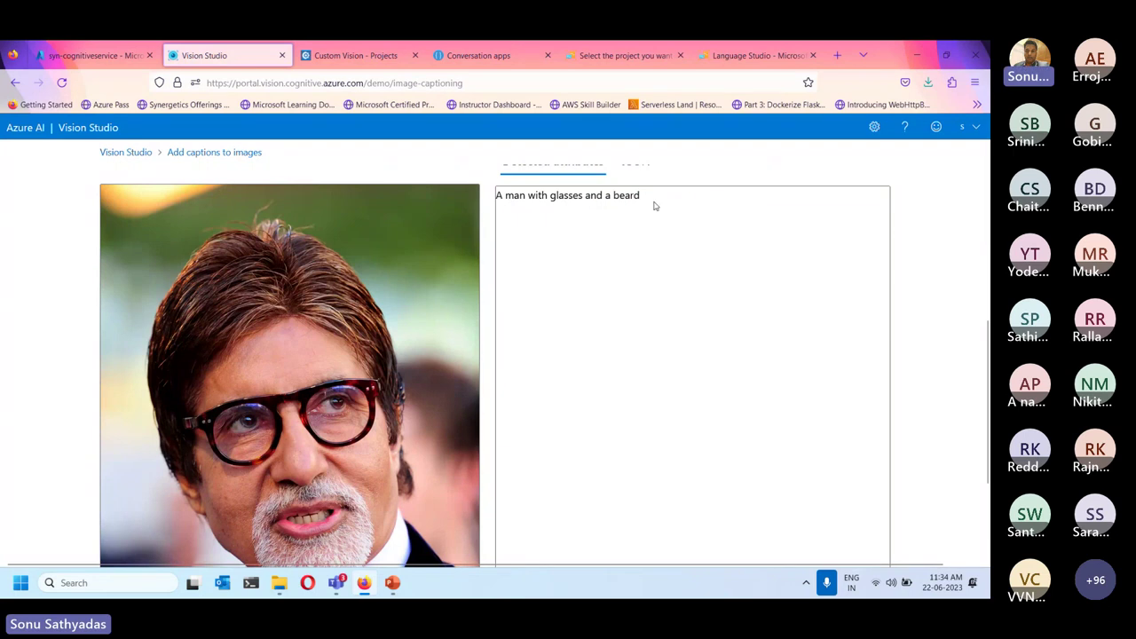
scroll(400, 388, up, 2)
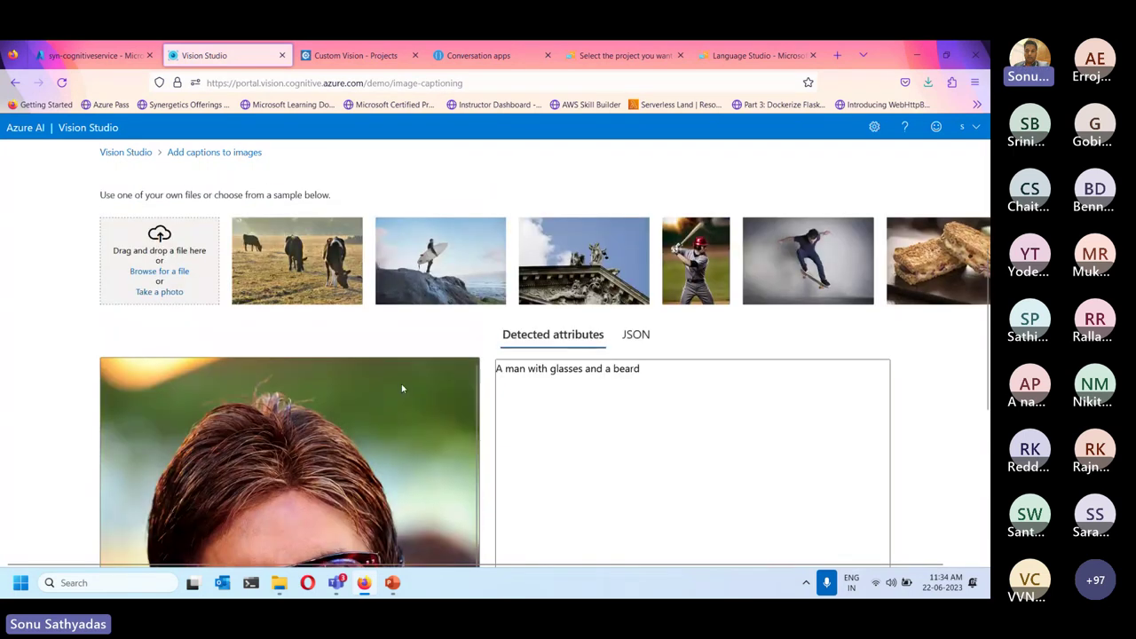
scroll(283, 311, up, 2)
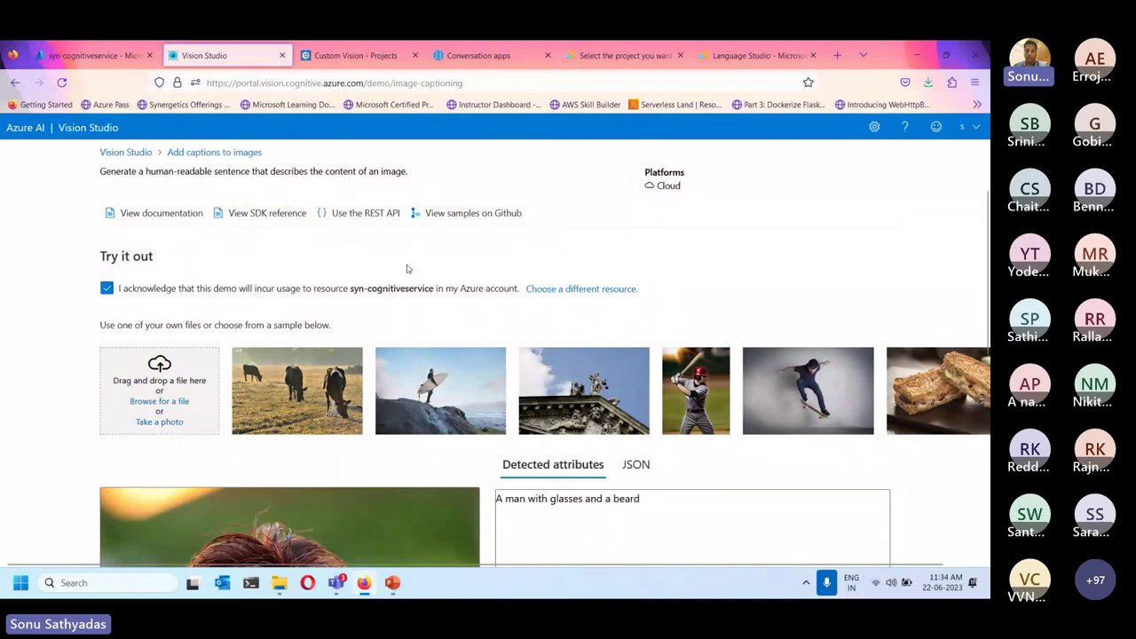
- Open the SDK reference and the REST API documentation linked from the image captioning demo
click(305, 215)
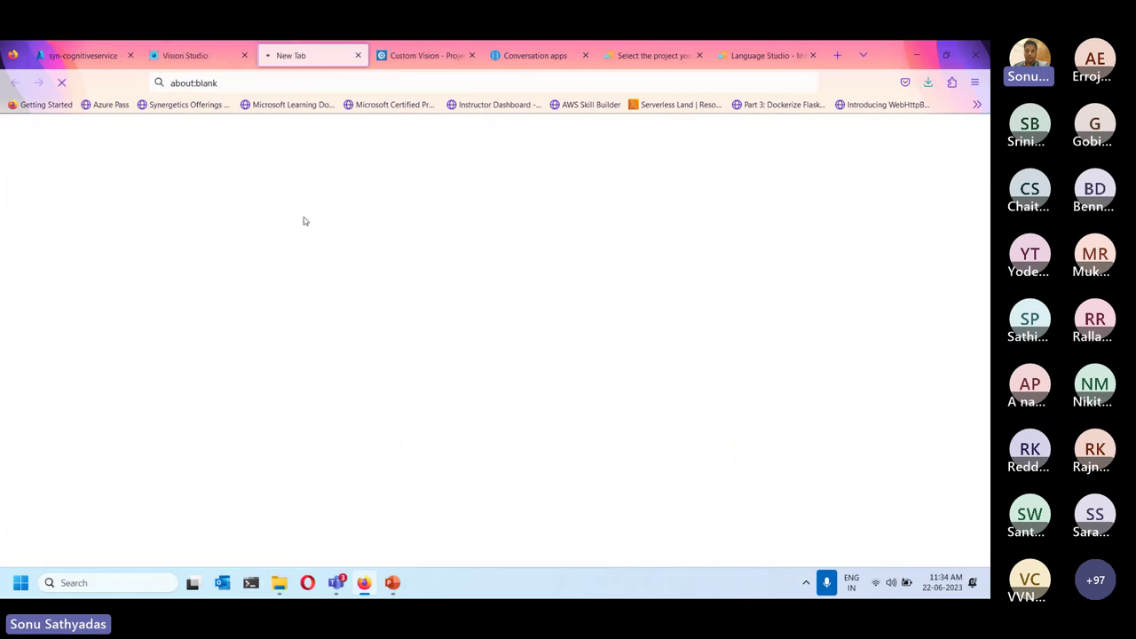
click(182, 55)
click(358, 218)
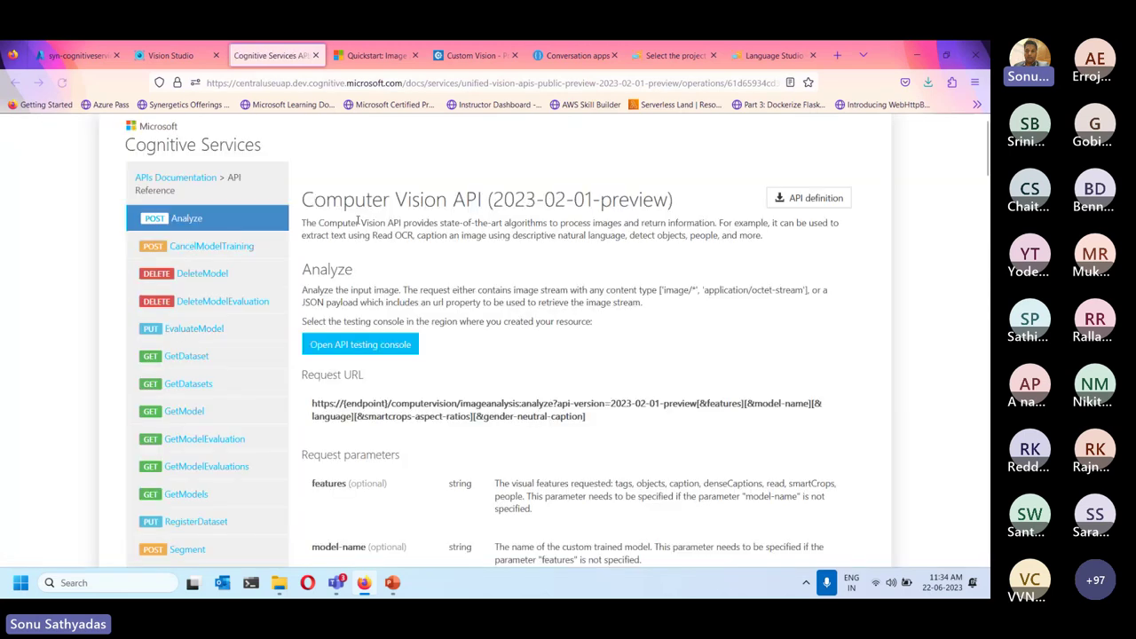
- Examine the Analyze operation's request parameters and sample response in the Computer Vision API reference
scroll(323, 245, down, 3)
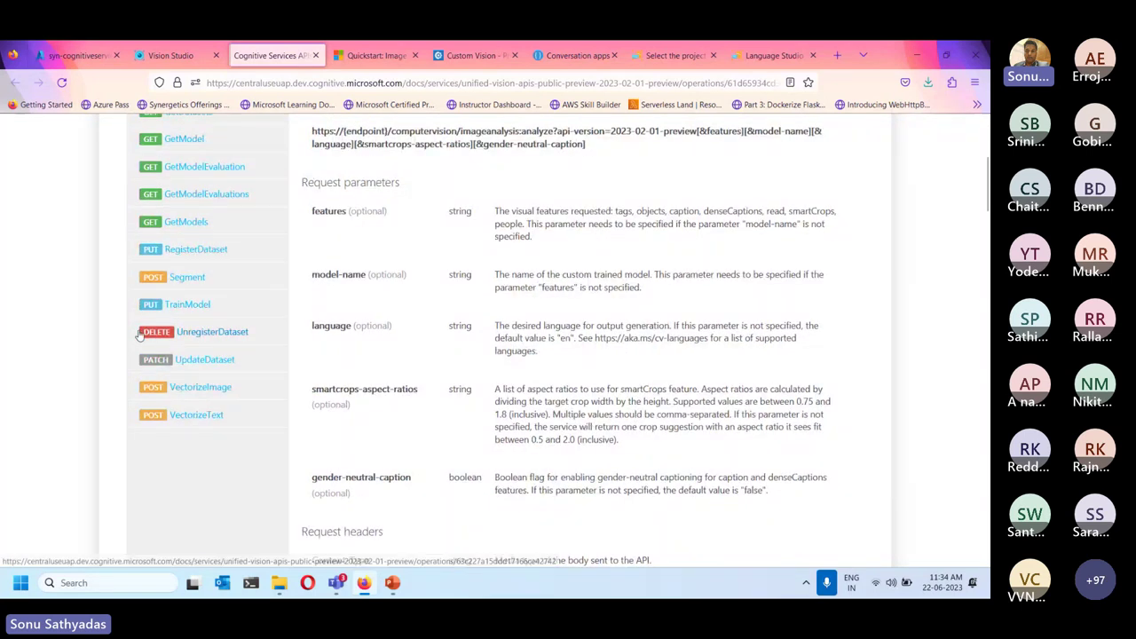
scroll(139, 333, up, 3)
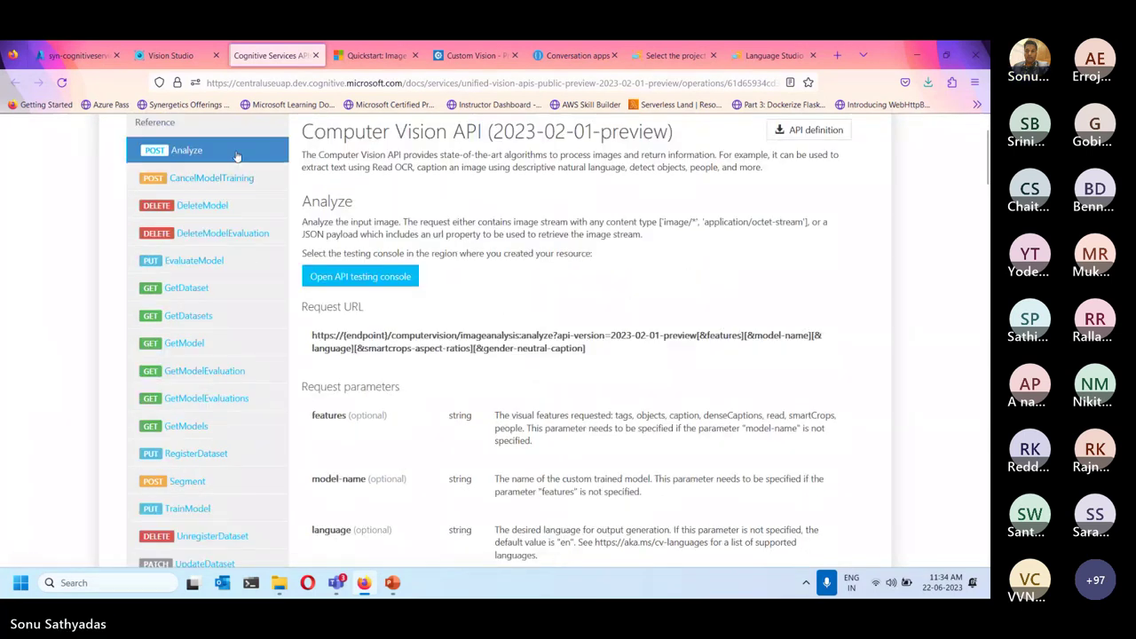
click(187, 153)
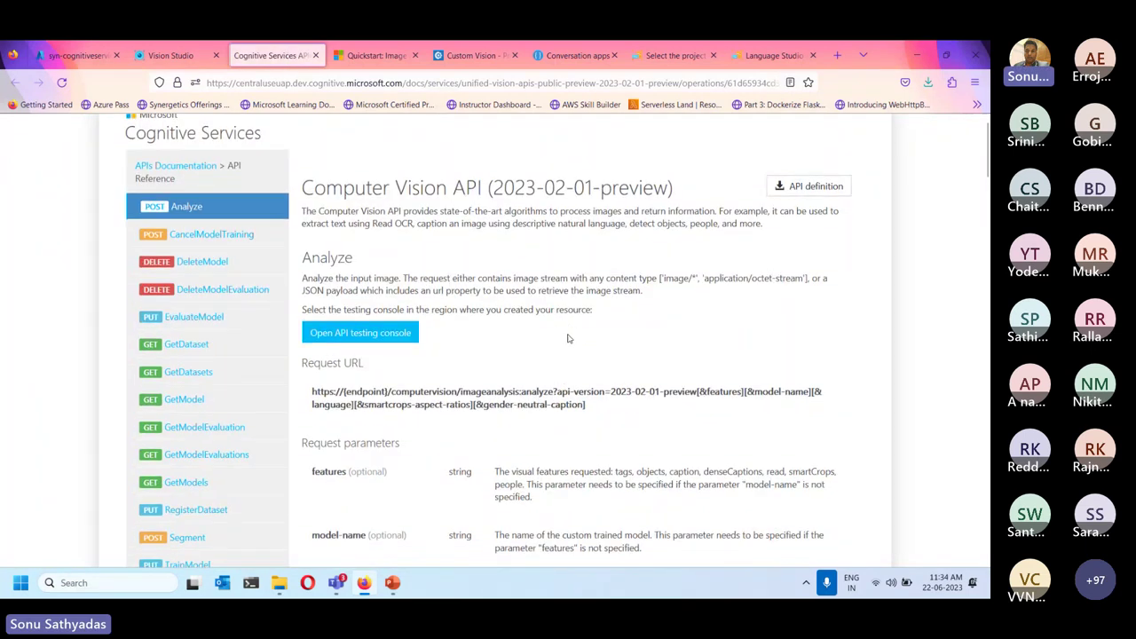
scroll(569, 338, down, 15)
scroll(569, 338, up, 5)
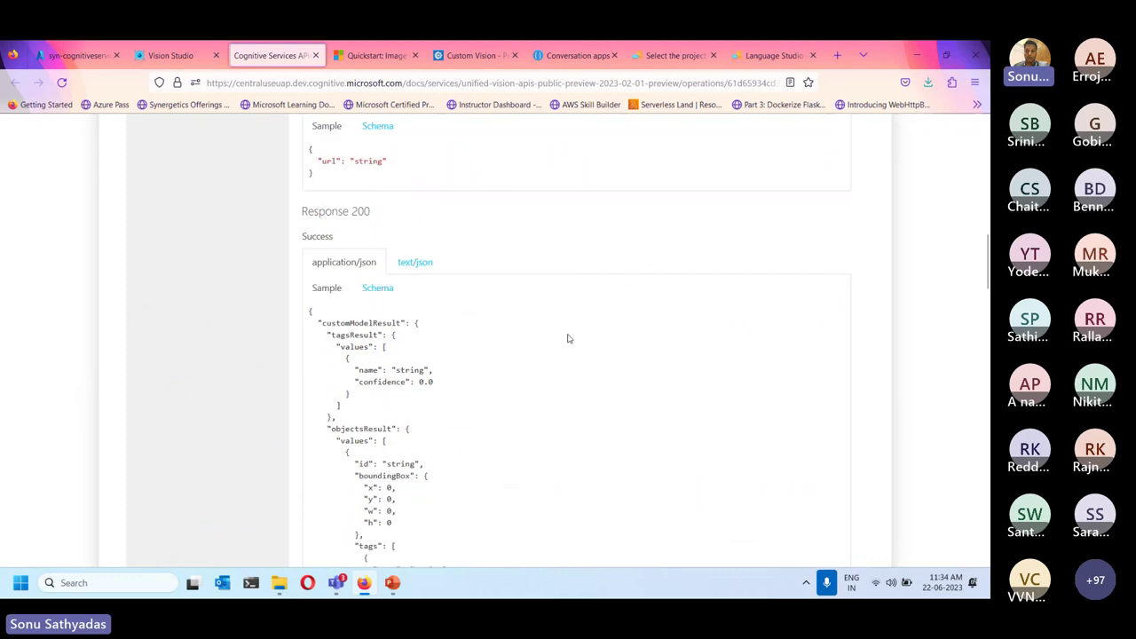
- Close the API reference and quickstart pages and return to the image captioning demo
click(315, 55)
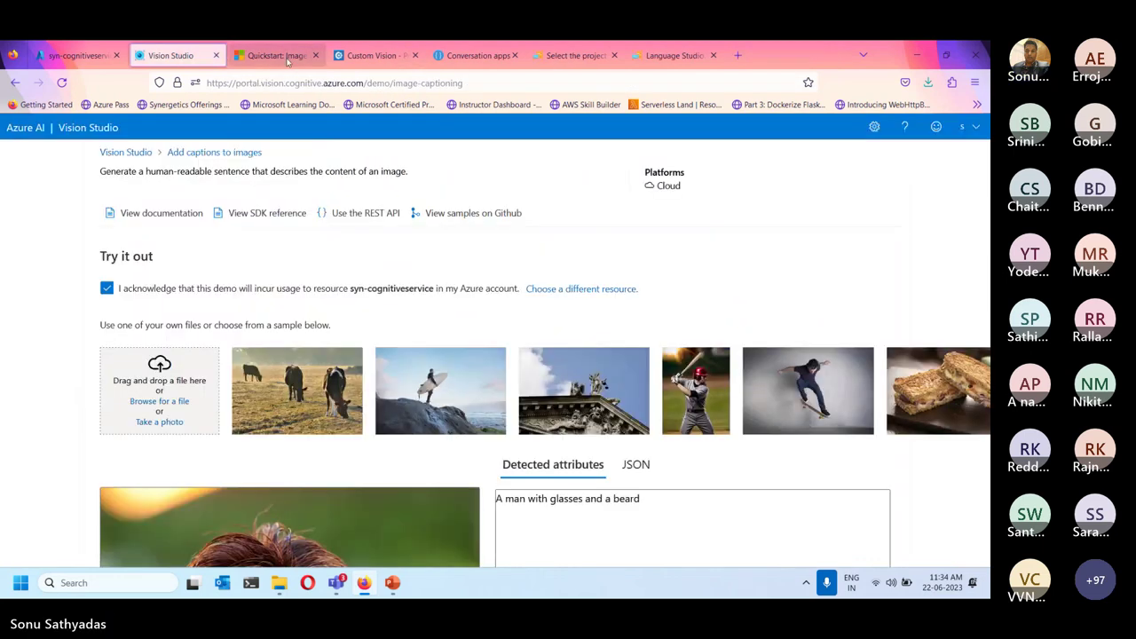
click(306, 55)
click(316, 56)
click(173, 55)
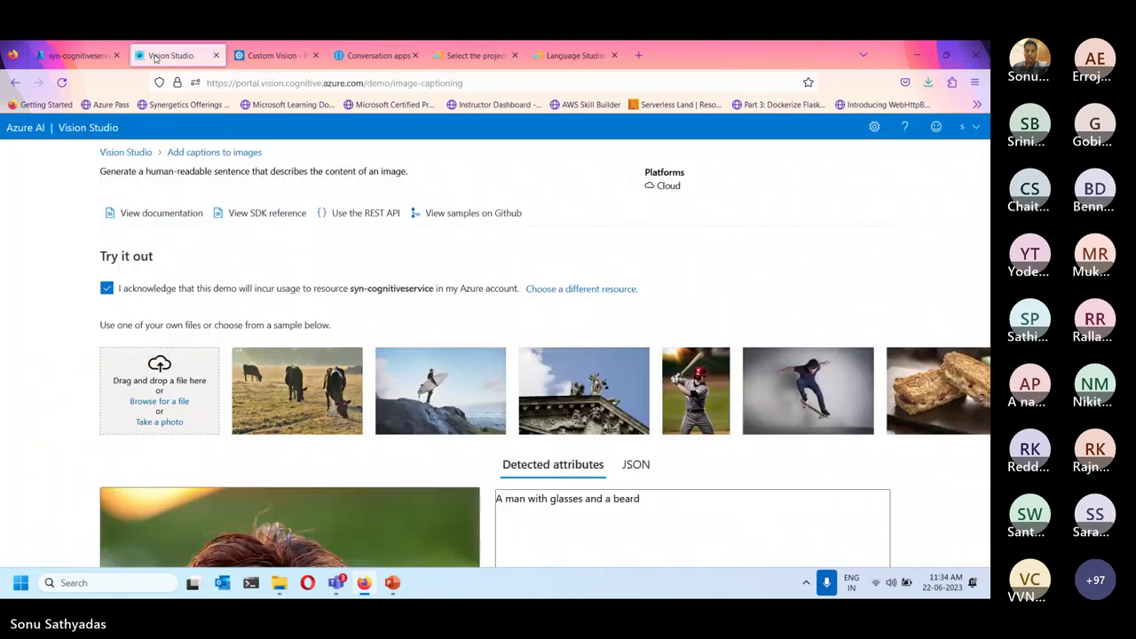
- Return to the Vision Studio gallery and open the Extract common tags from images demo in the Image analysis category
click(140, 155)
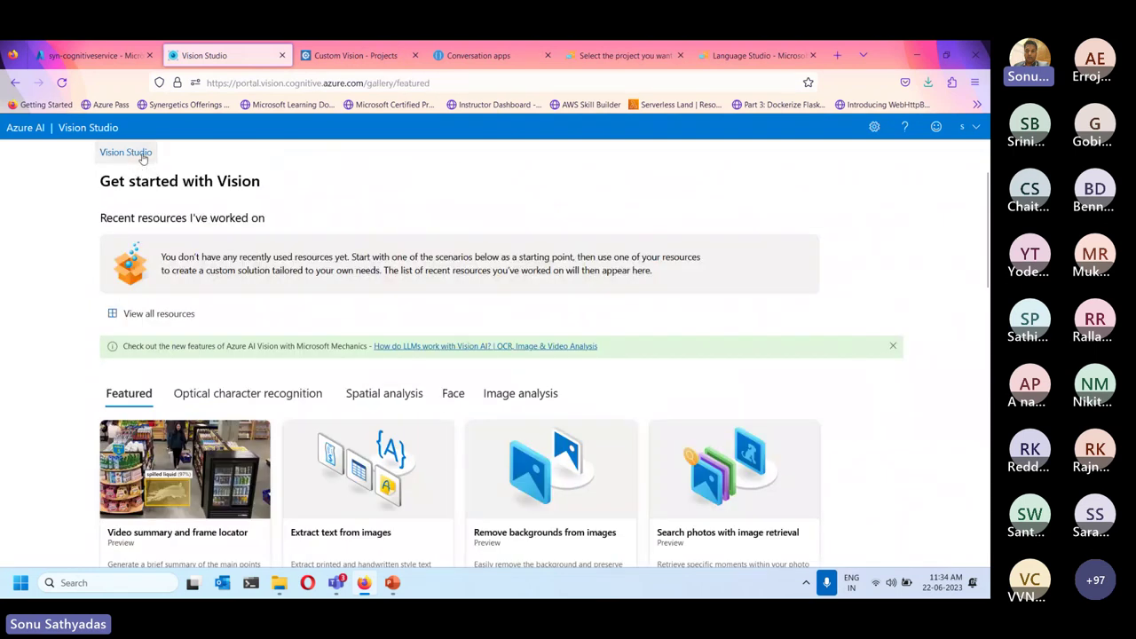
scroll(452, 231, down, 3)
scroll(452, 230, up, 3)
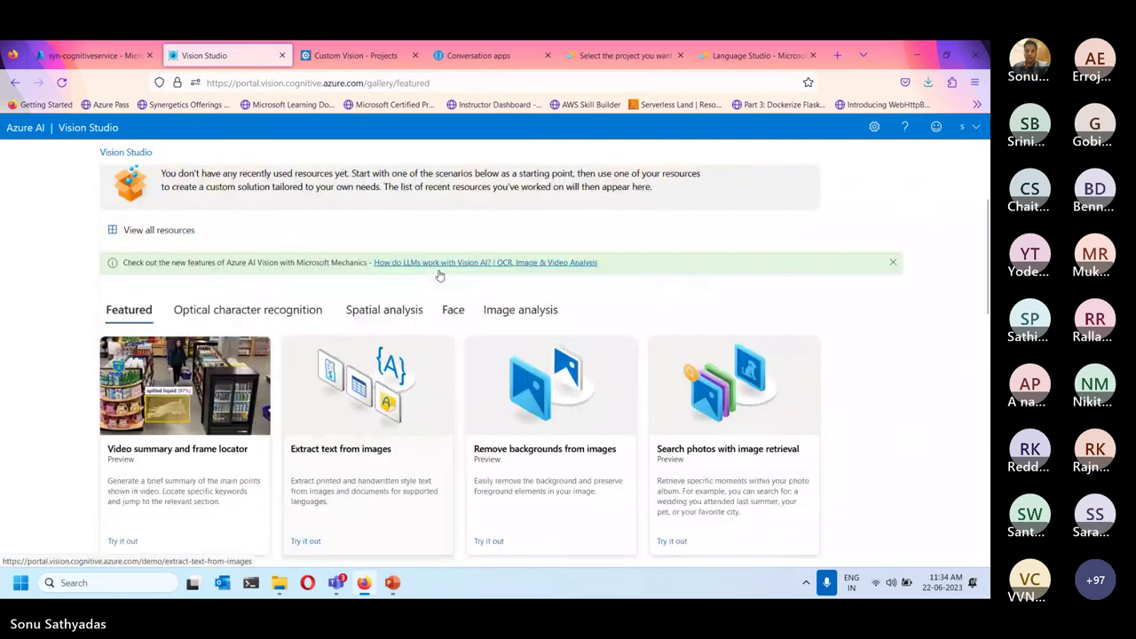
click(452, 312)
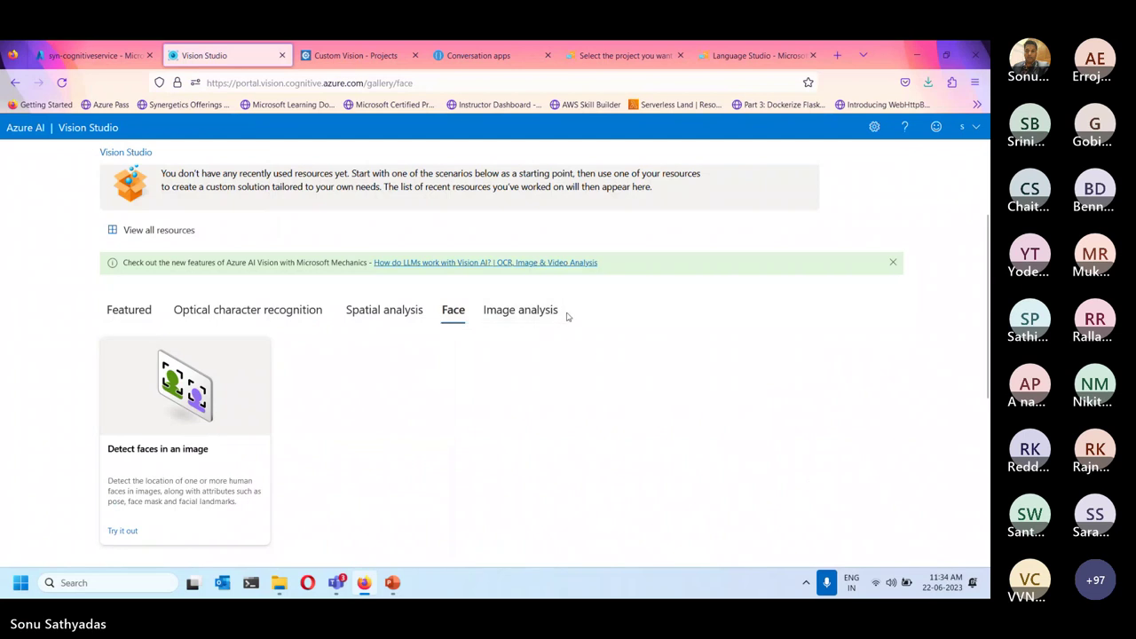
click(522, 312)
scroll(371, 390, down, 3)
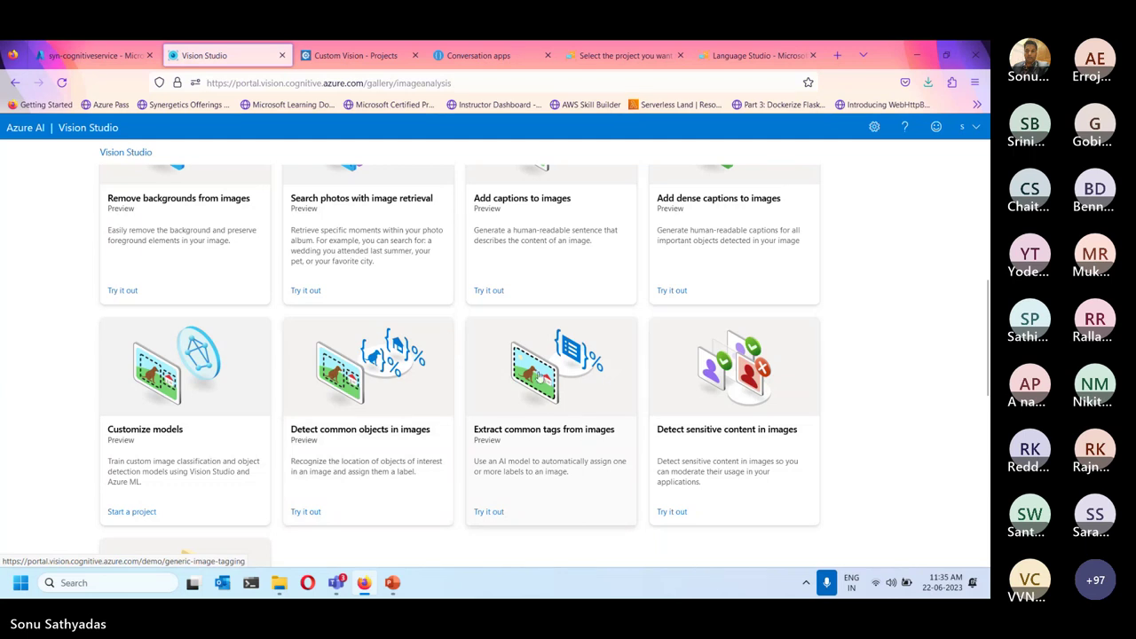
click(541, 377)
- Choose the Pretrained Vision model for the tag extraction demo
scroll(160, 328, down, 3)
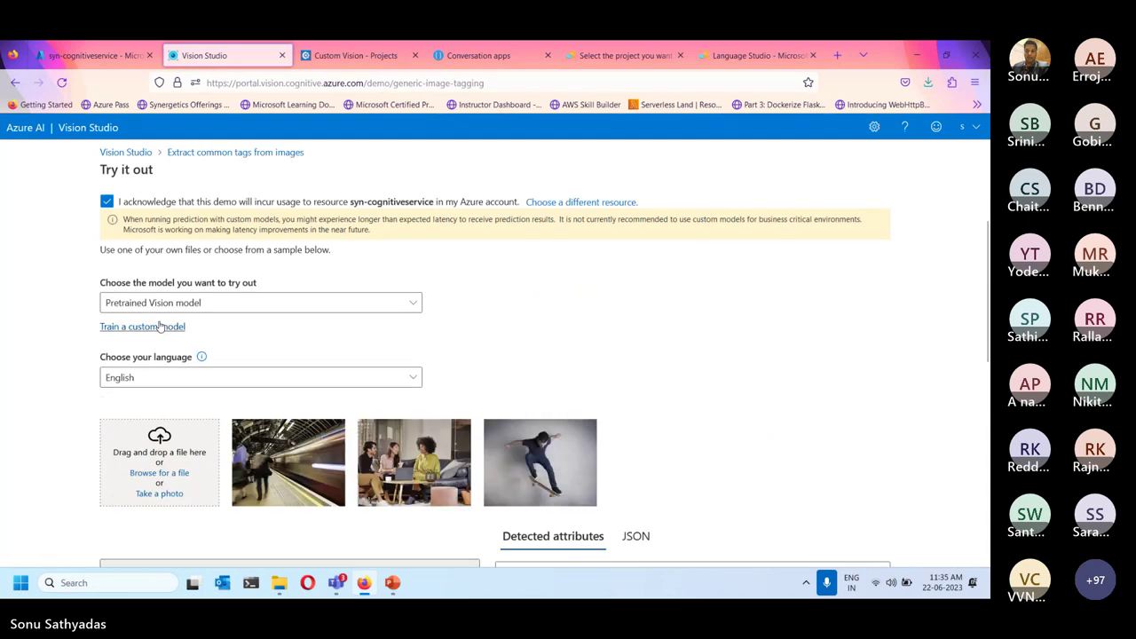
scroll(160, 328, down, 2)
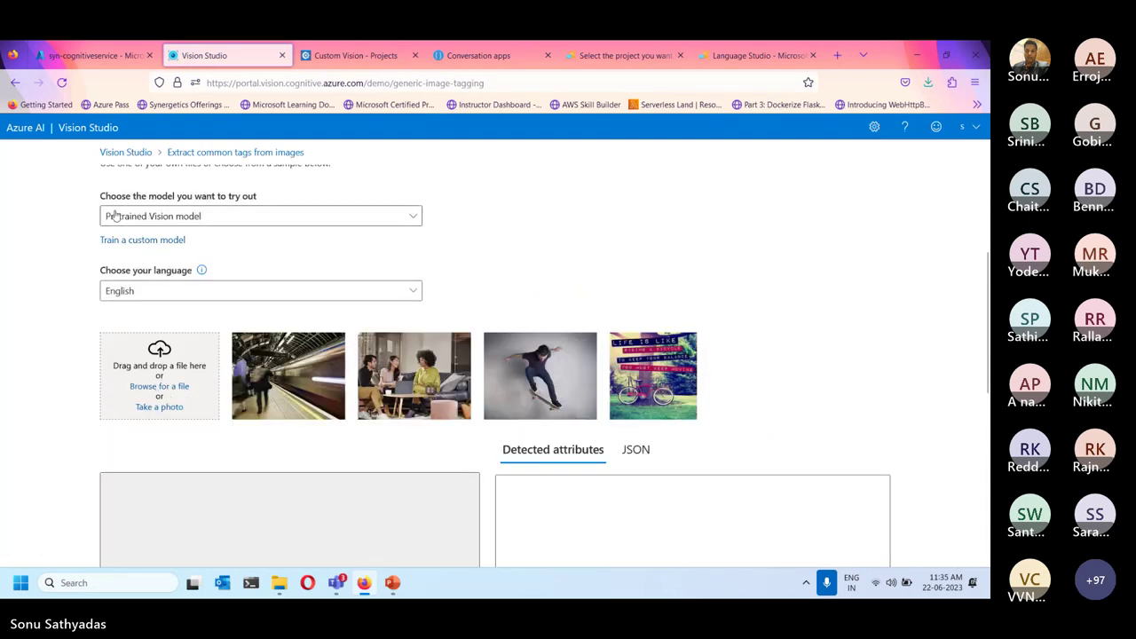
click(174, 220)
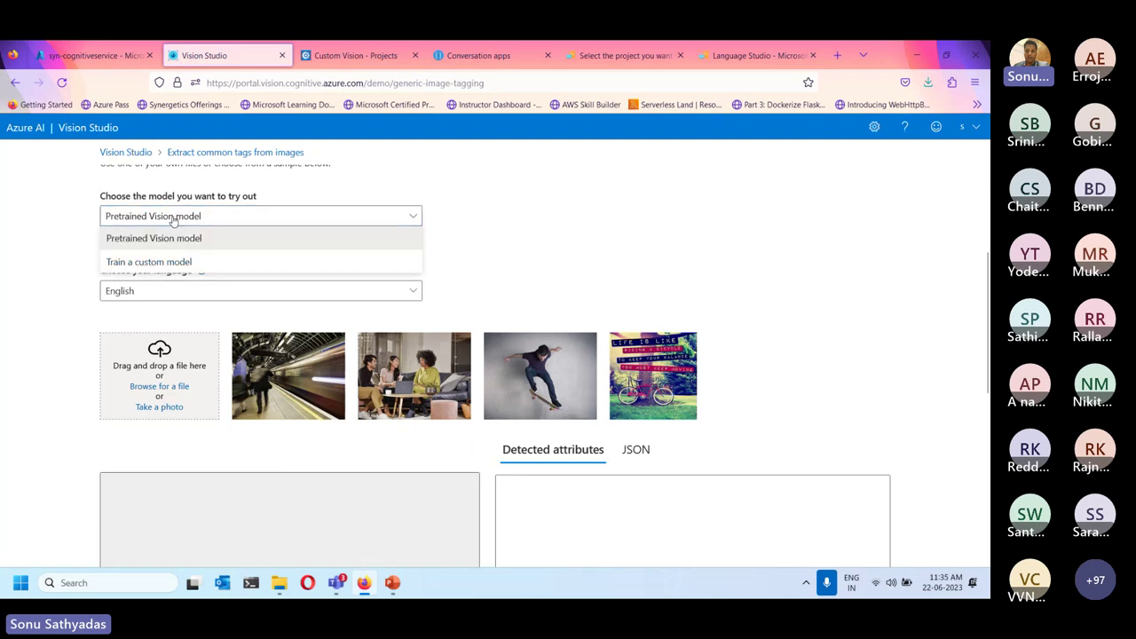
click(158, 238)
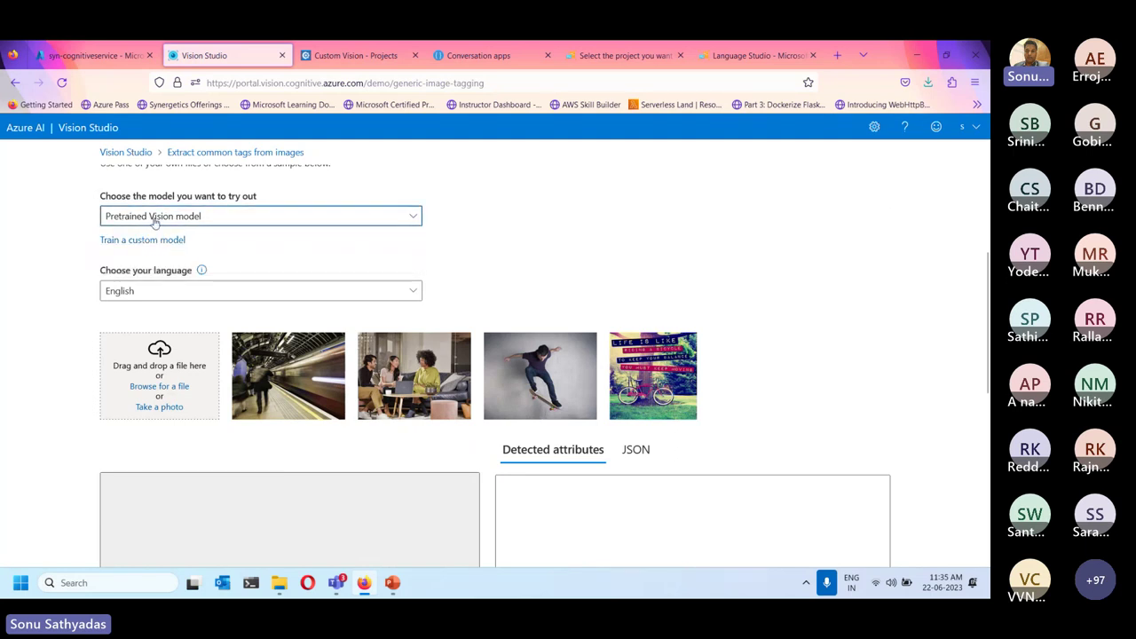
- Extract tags from the train platform sample image and review the detected tags with their confidence scores
click(178, 388)
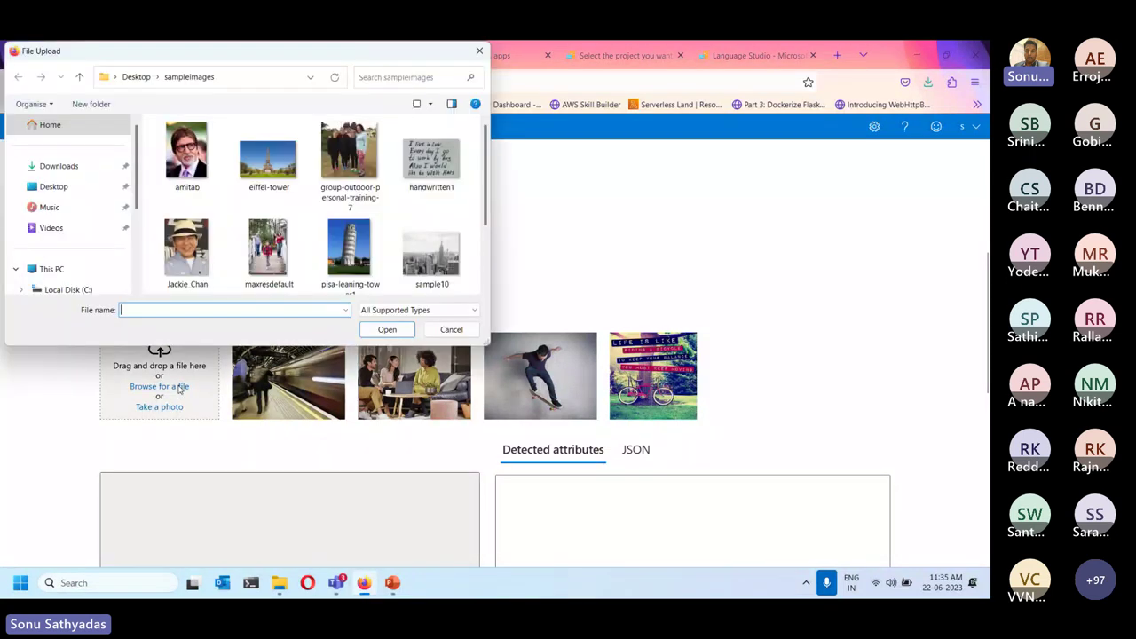
click(447, 327)
click(288, 376)
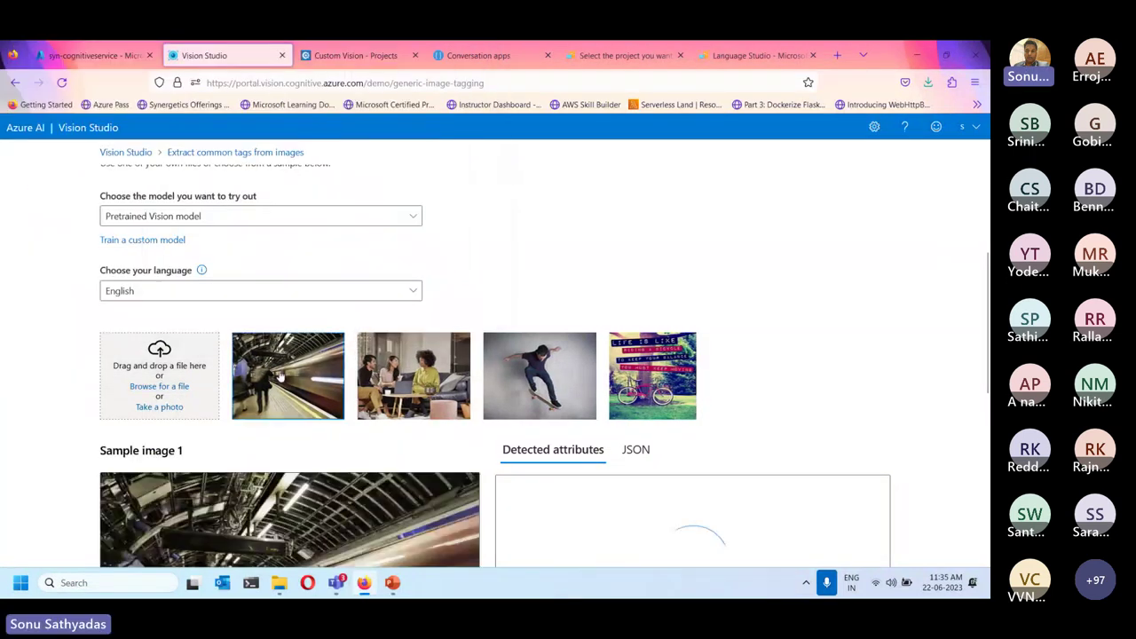
scroll(358, 296, down, 2)
scroll(358, 297, down, 1)
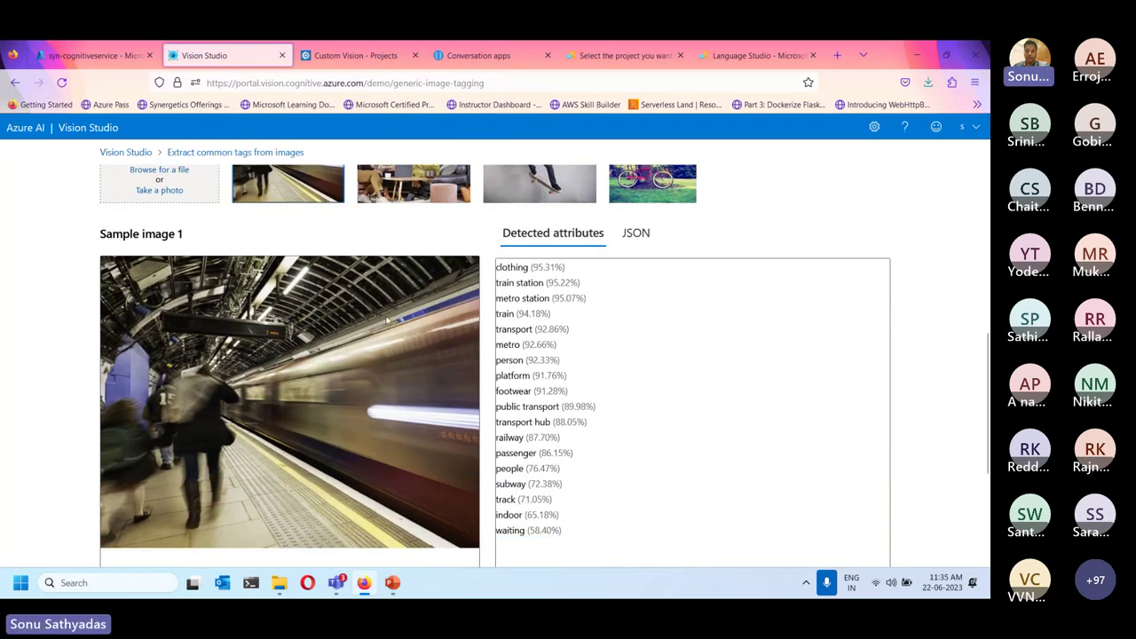
double_click(524, 267)
drag(508, 282, 550, 282)
scroll(250, 391, up, 2)
scroll(251, 391, up, 2)
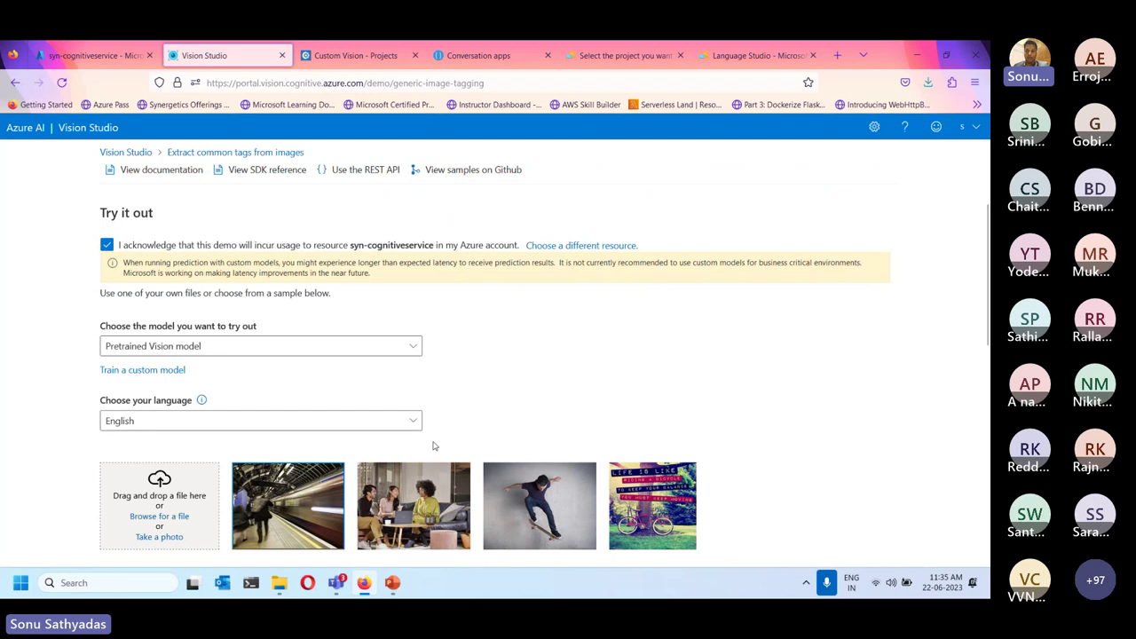
scroll(448, 441, down, 2)
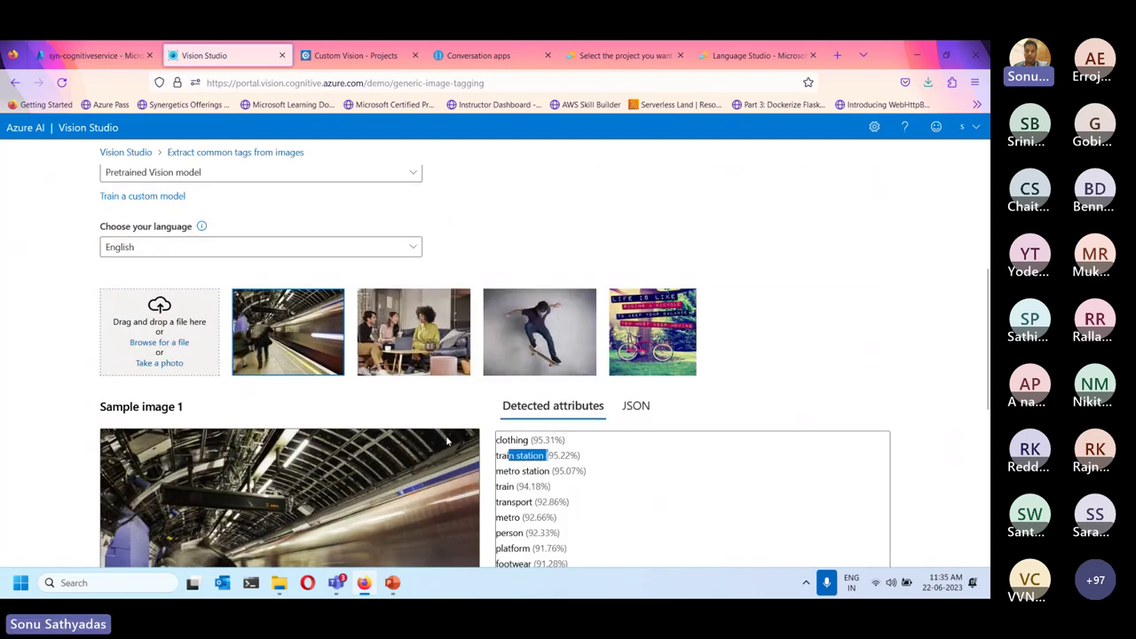
scroll(577, 497, down, 2)
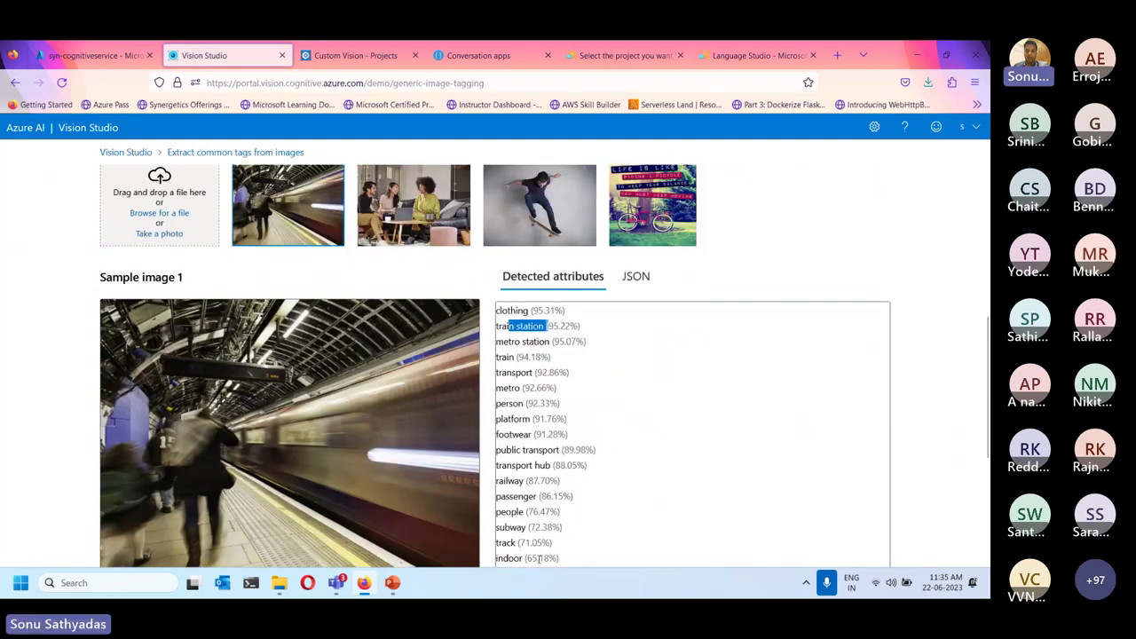
- Extract tags from the sample image of three people on a couch and compare the coffee and laptop confidences with the picture
click(410, 206)
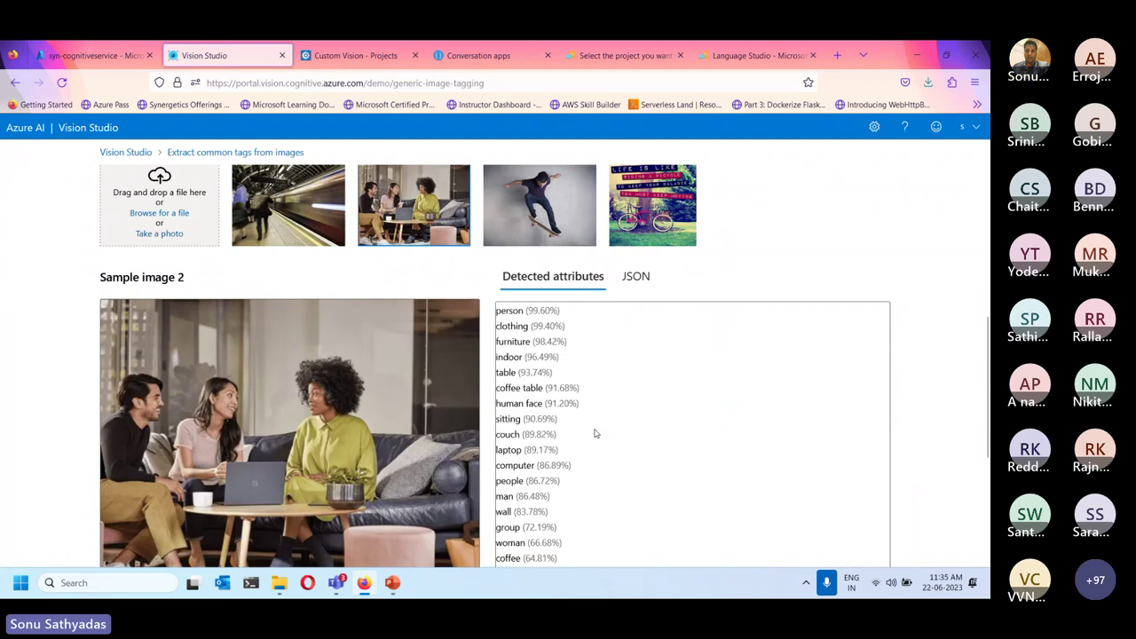
scroll(568, 440, down, 1)
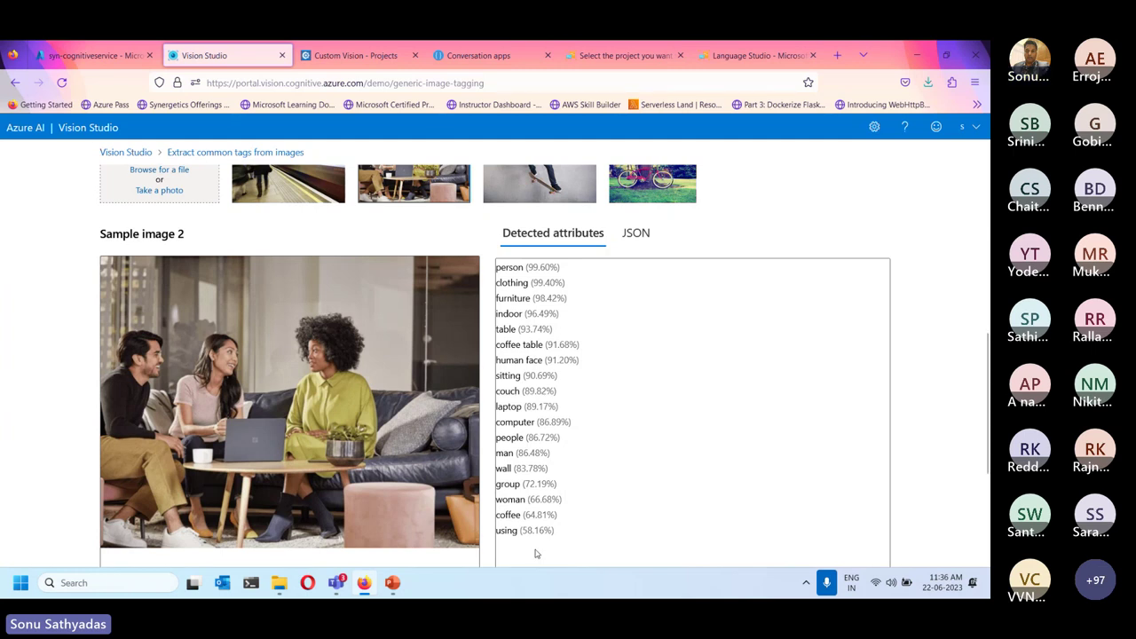
scroll(538, 554, down, 1)
double_click(503, 427)
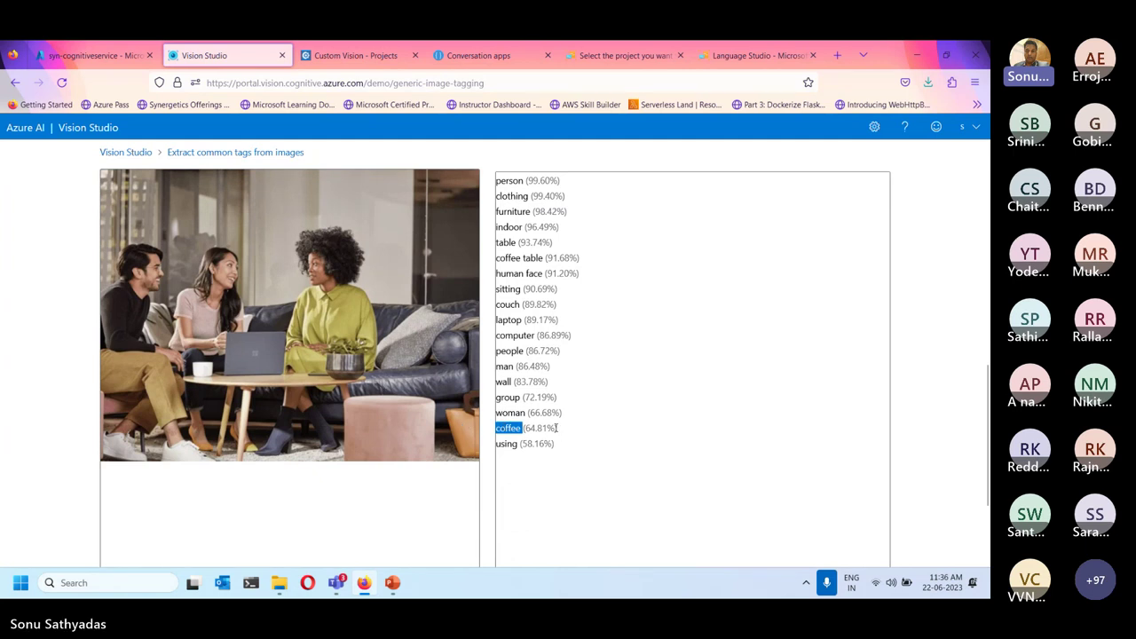
drag(558, 428, 525, 429)
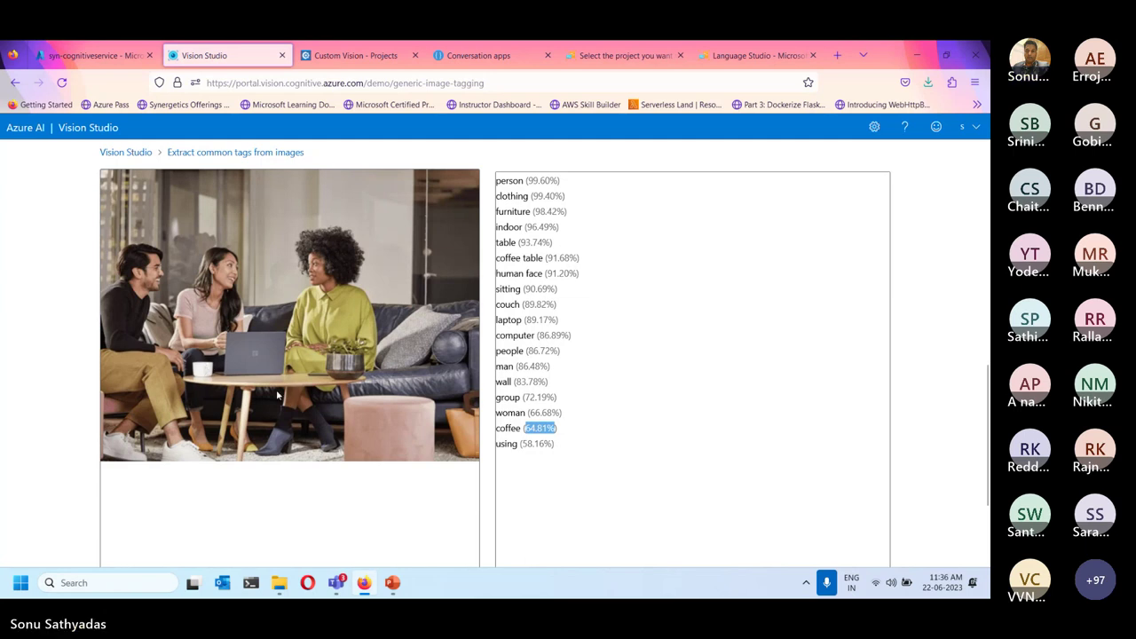
click(517, 331)
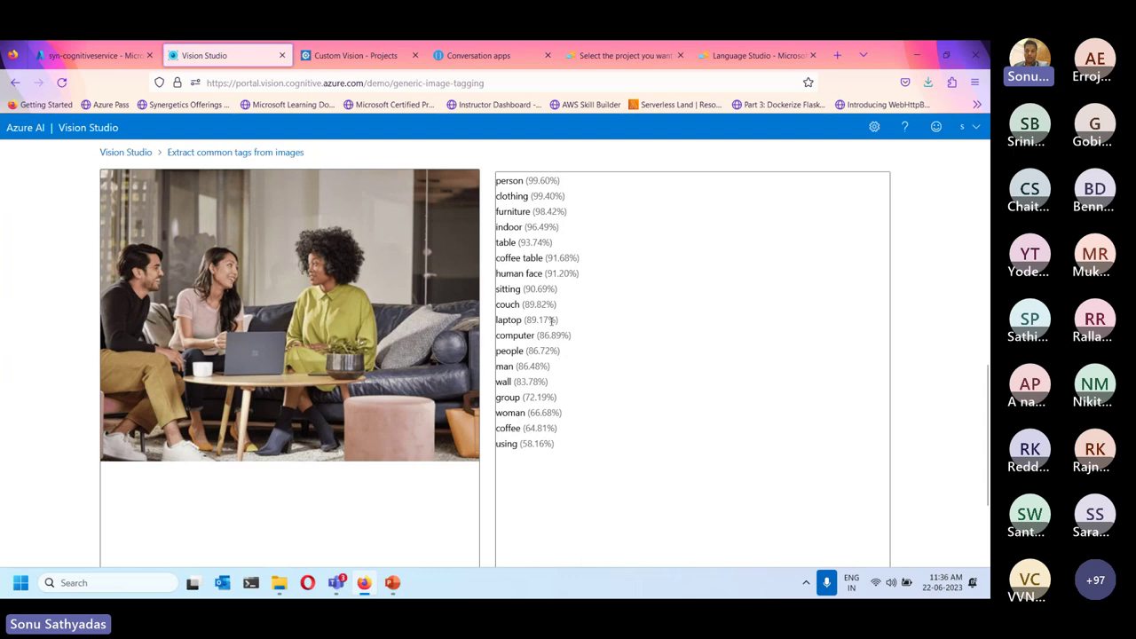
drag(550, 320, 525, 320)
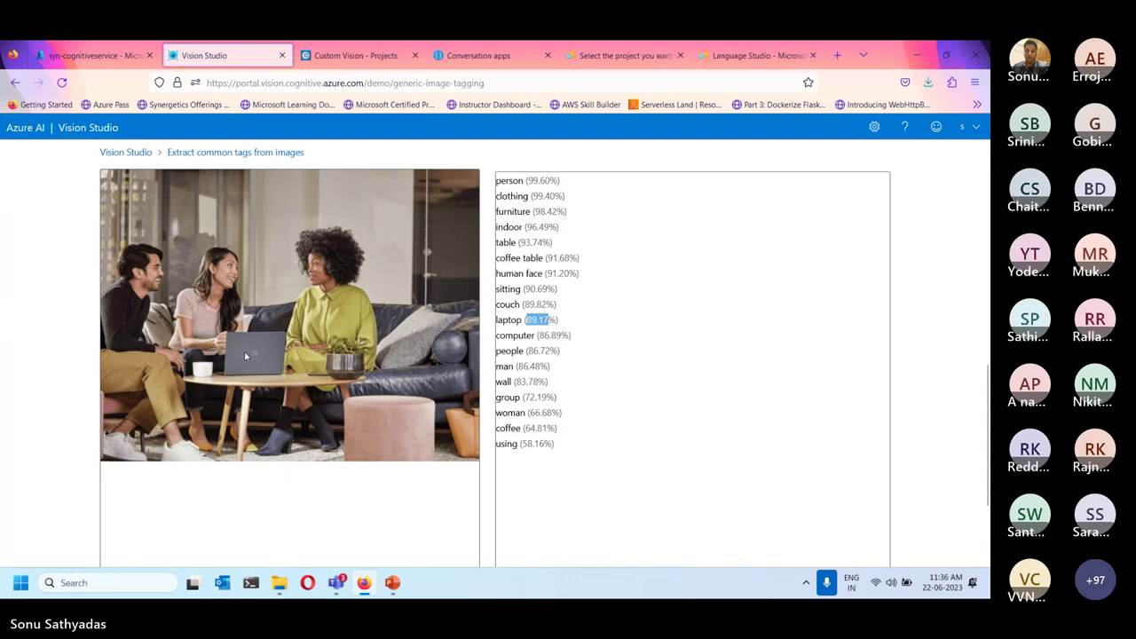
- Upload pisa-leaning-tower1 from the sampleimages folder to the tag extraction demo and review its detected tags
scroll(260, 352, up, 5)
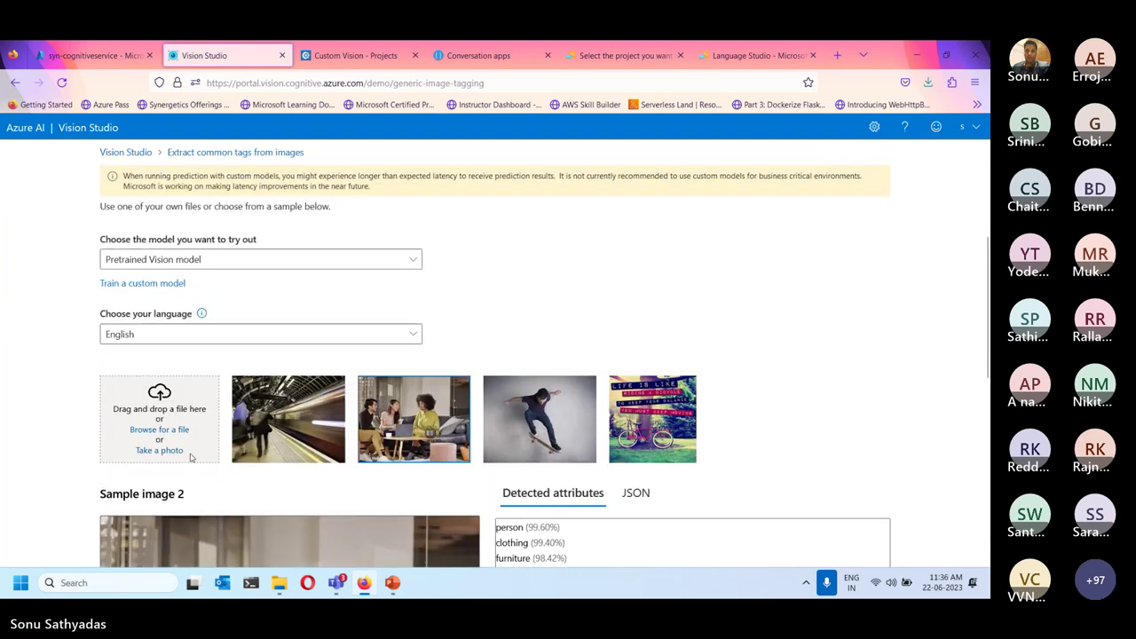
click(173, 434)
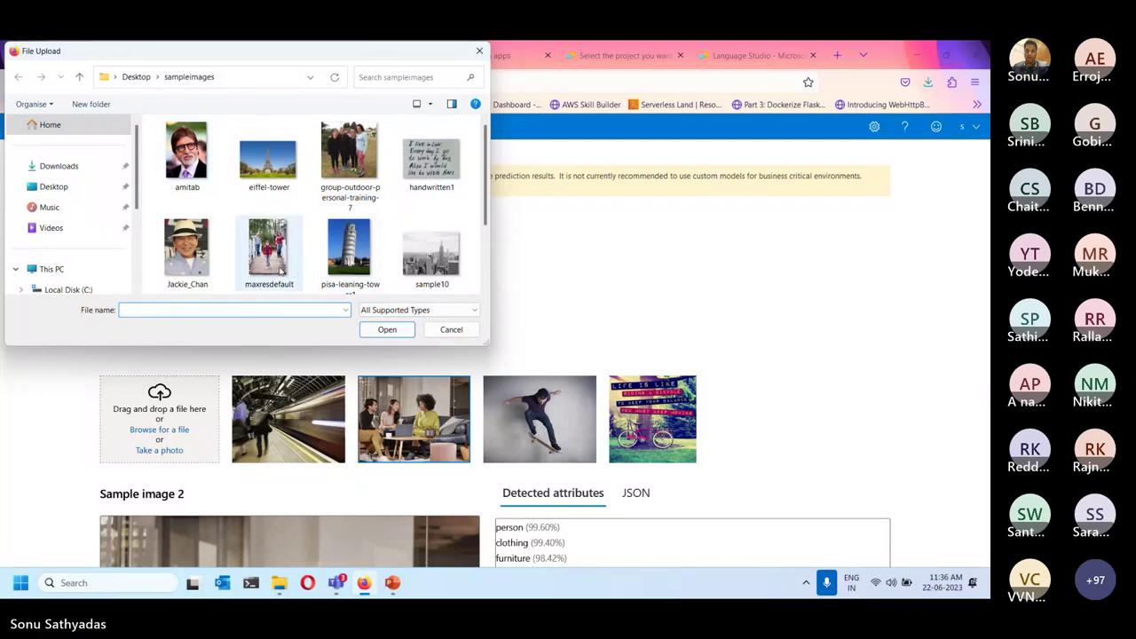
click(351, 253)
click(405, 330)
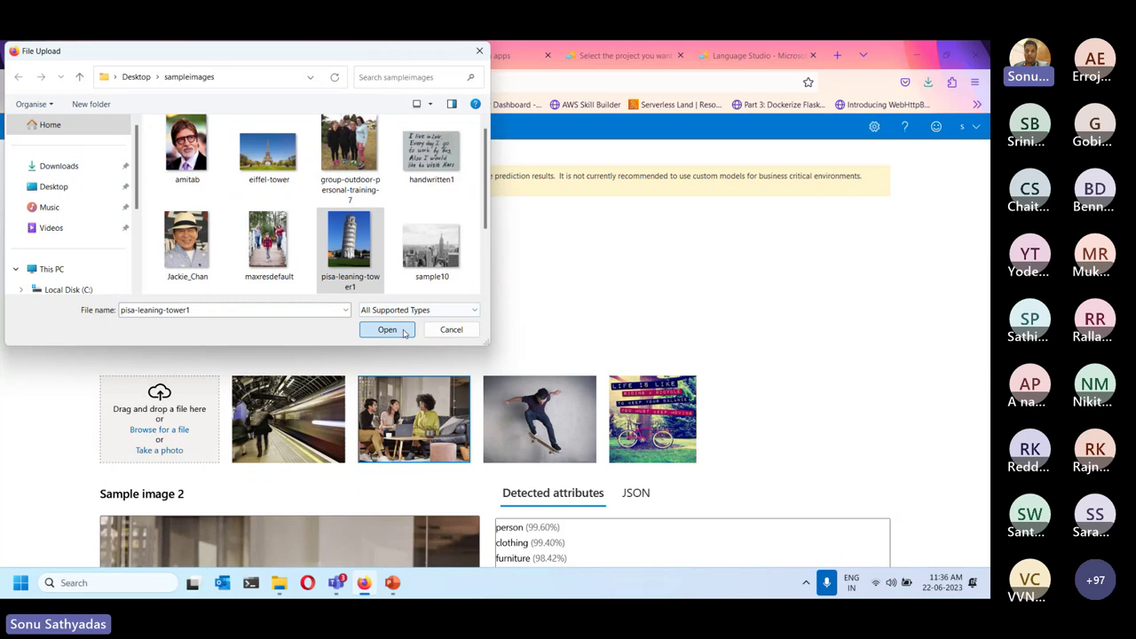
scroll(538, 355, down, 3)
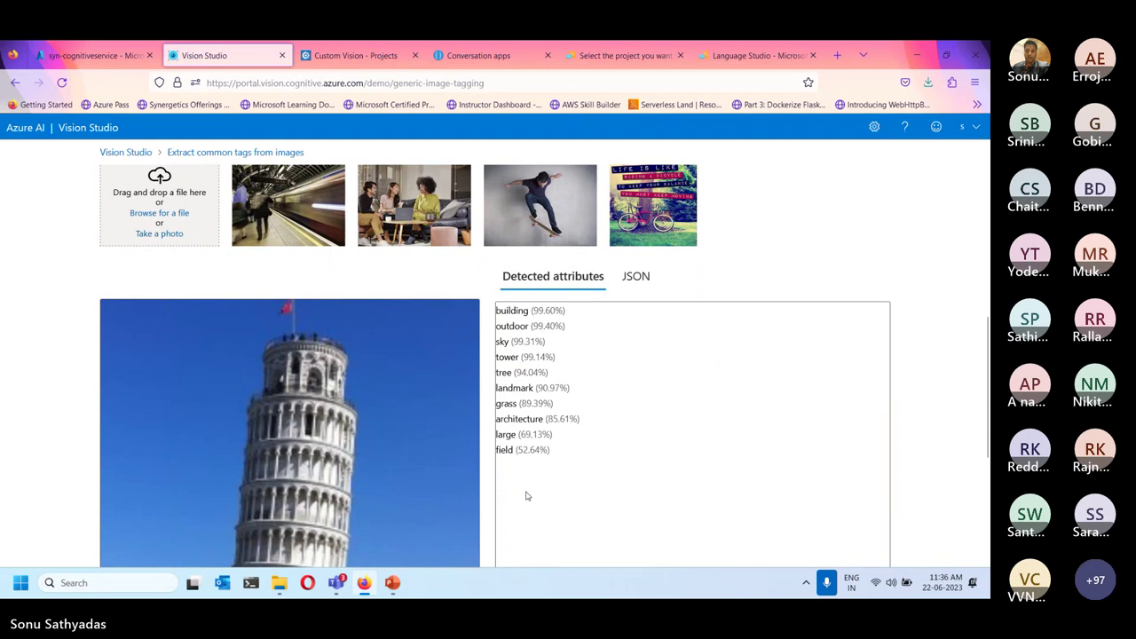
- Return to the Vision Studio gallery and open the Detect faces in an image demo from the featured scenarios
scroll(526, 496, up, 4)
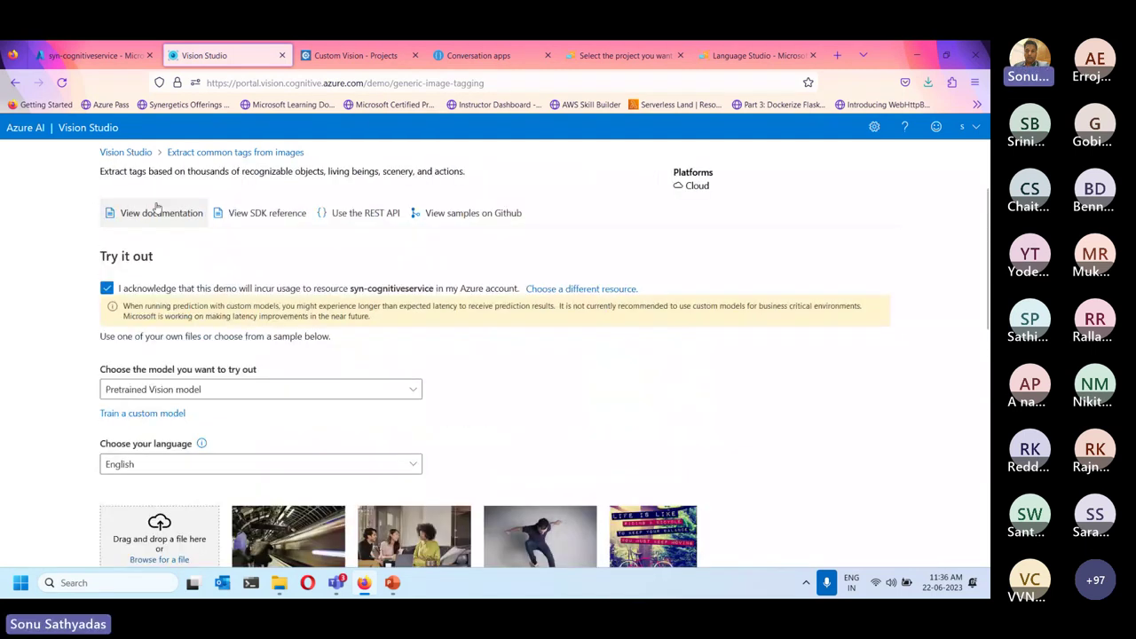
click(144, 153)
scroll(532, 329, down, 1)
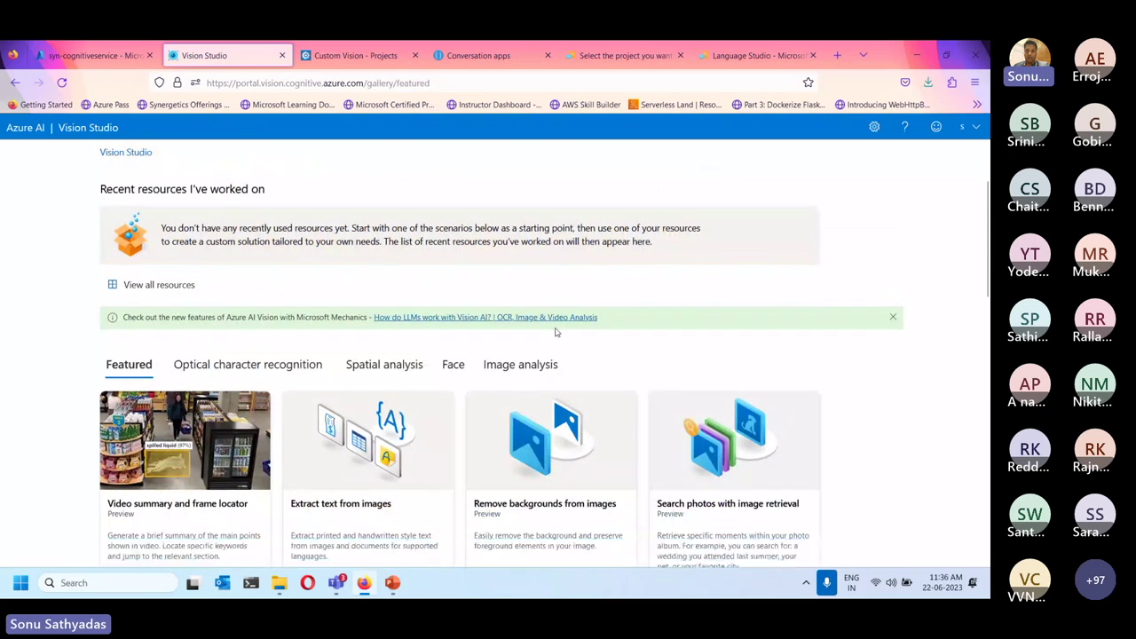
scroll(557, 332, down, 3)
scroll(557, 332, down, 3)
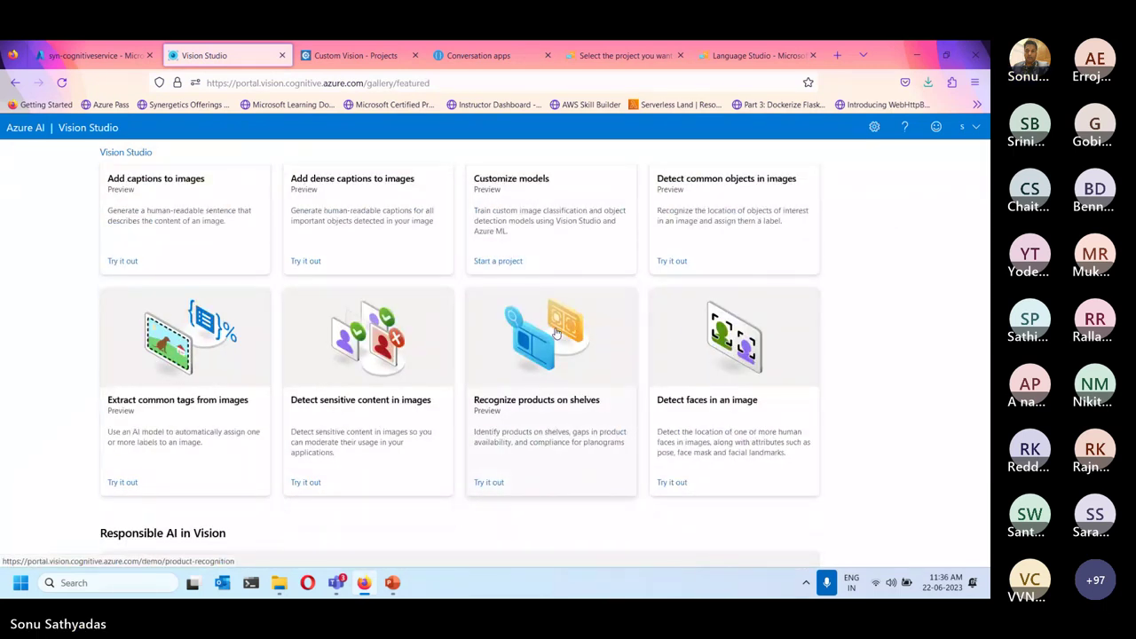
click(740, 372)
- Run face detection on the sample image of two women and inspect the attributes of each detected face
scroll(331, 410, down, 2)
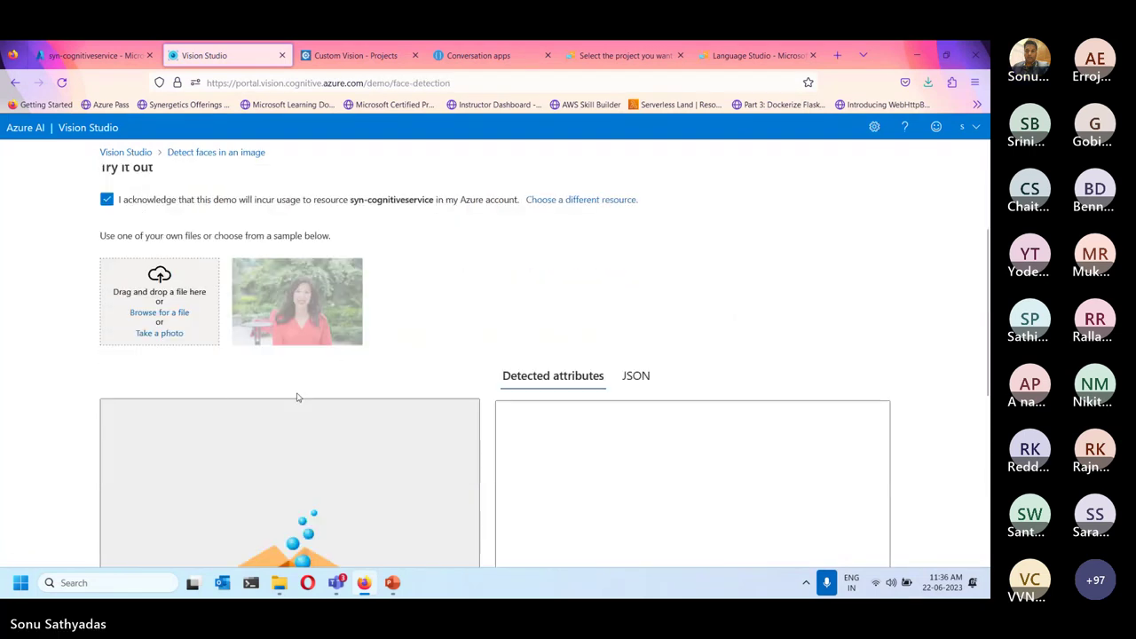
click(587, 308)
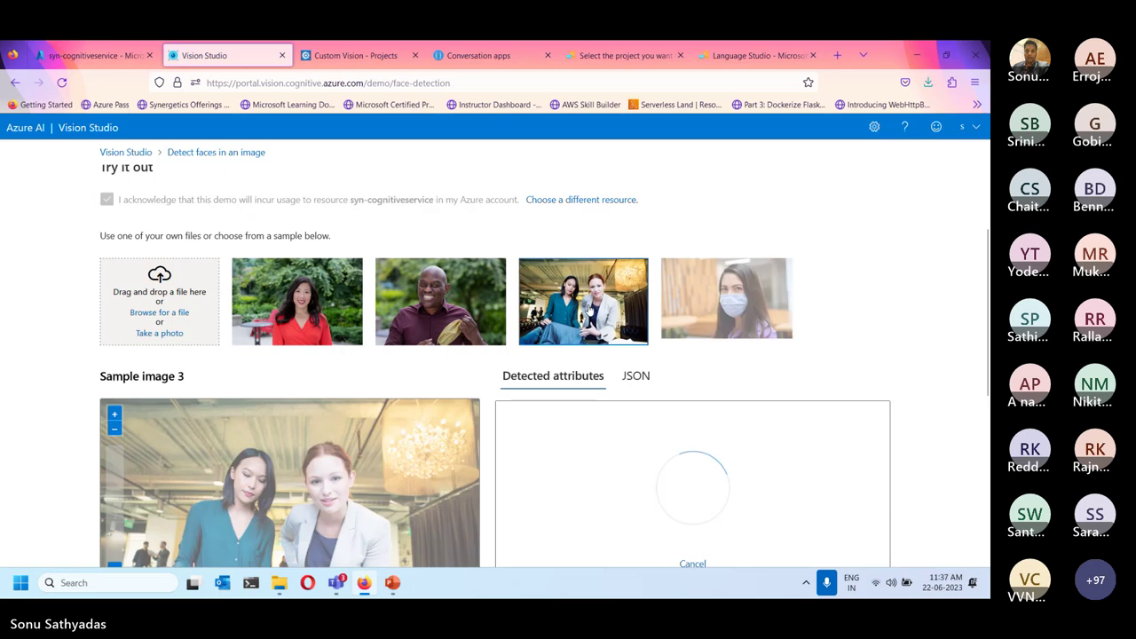
scroll(621, 329, down, 3)
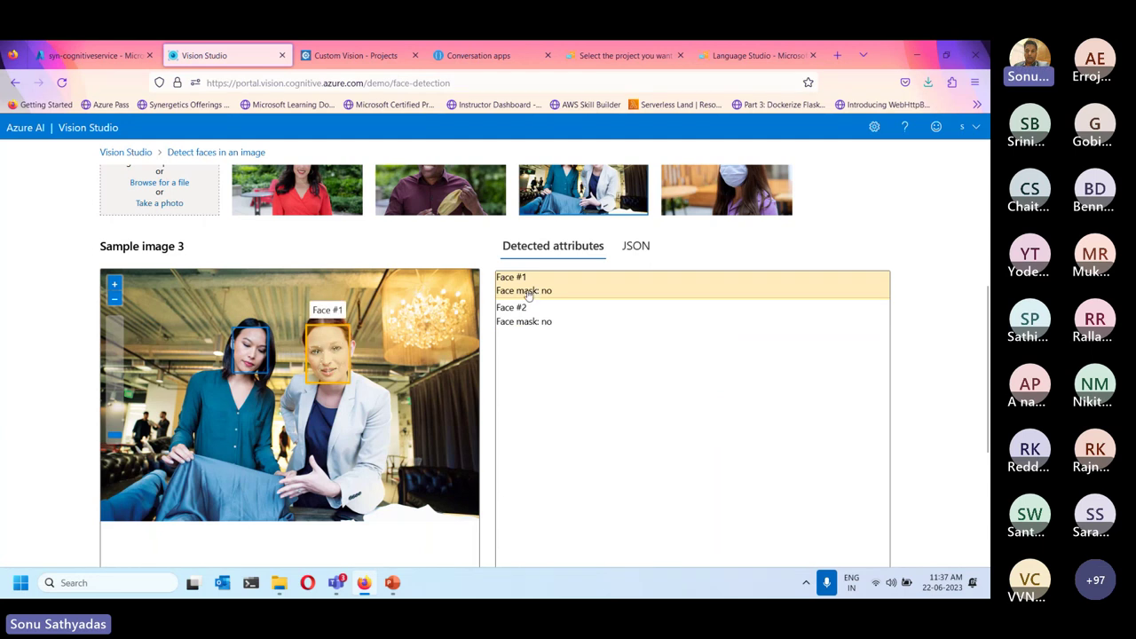
- Run face detection on the sample image of the woman wearing a face mask and review the mask attributes
scroll(684, 269, up, 1)
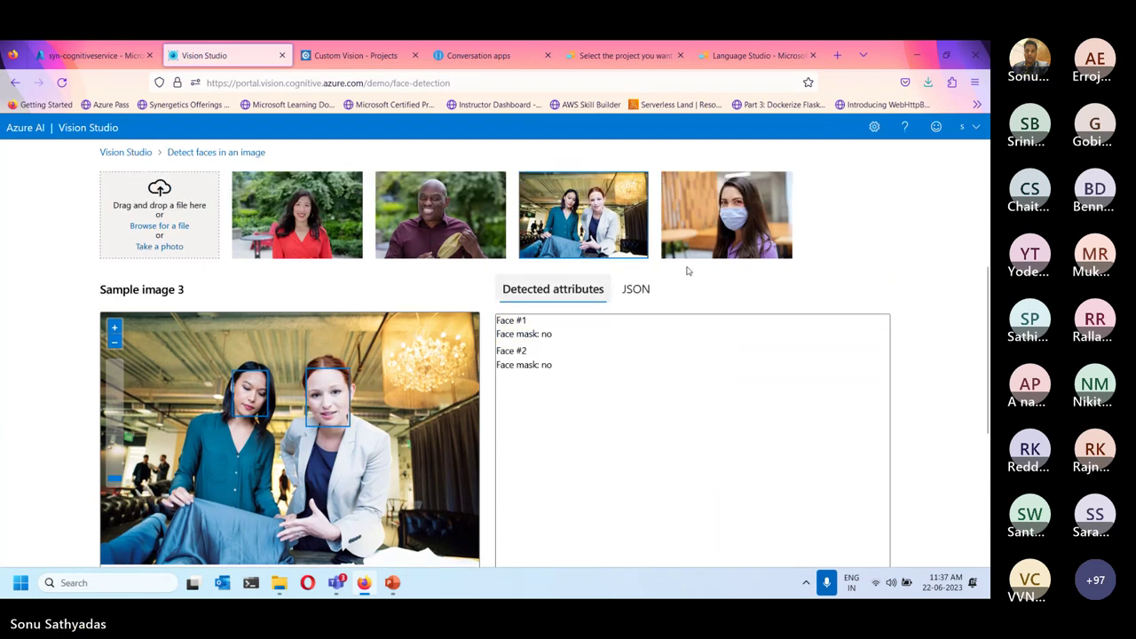
click(757, 220)
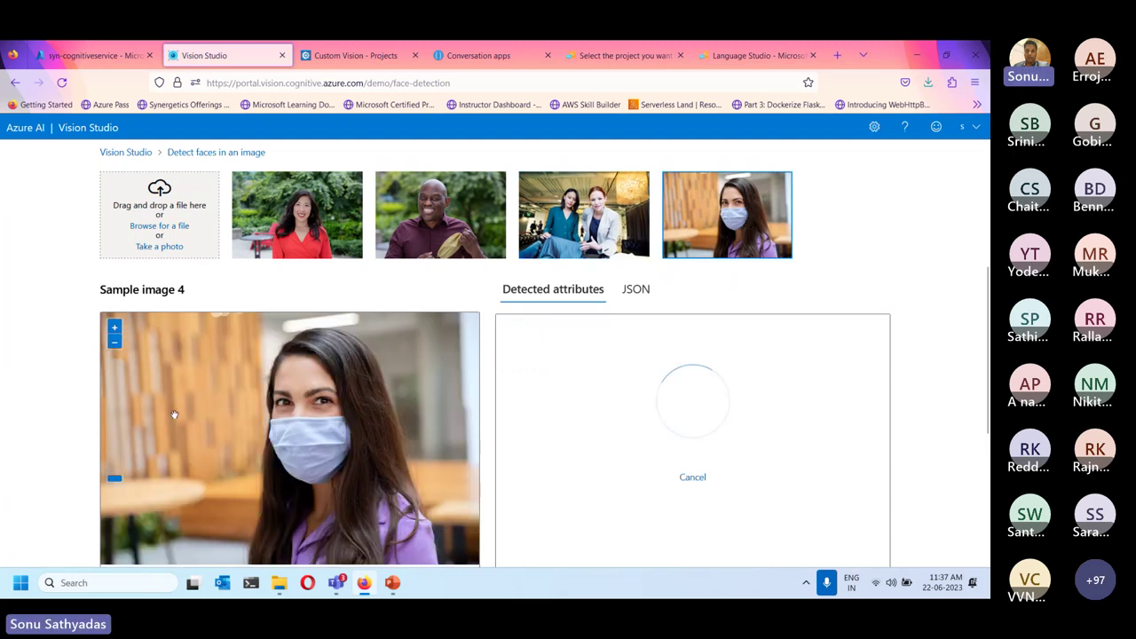
scroll(174, 415, down, 2)
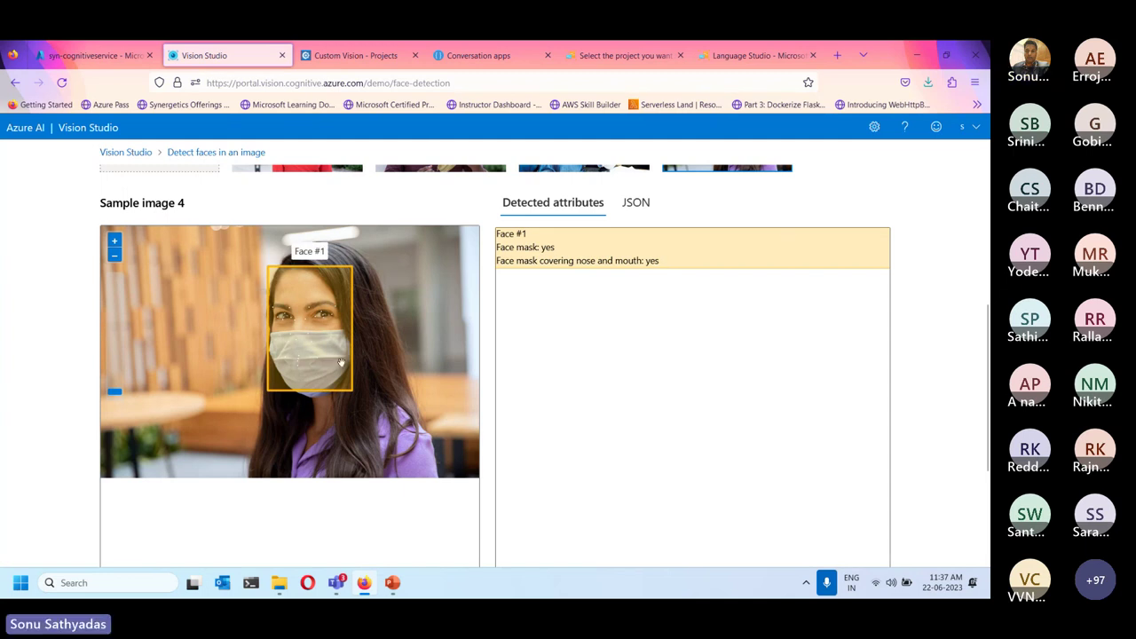
- Run face detection on the sample image of the smiling man holding a mask and check the detected face
scroll(373, 355, up, 2)
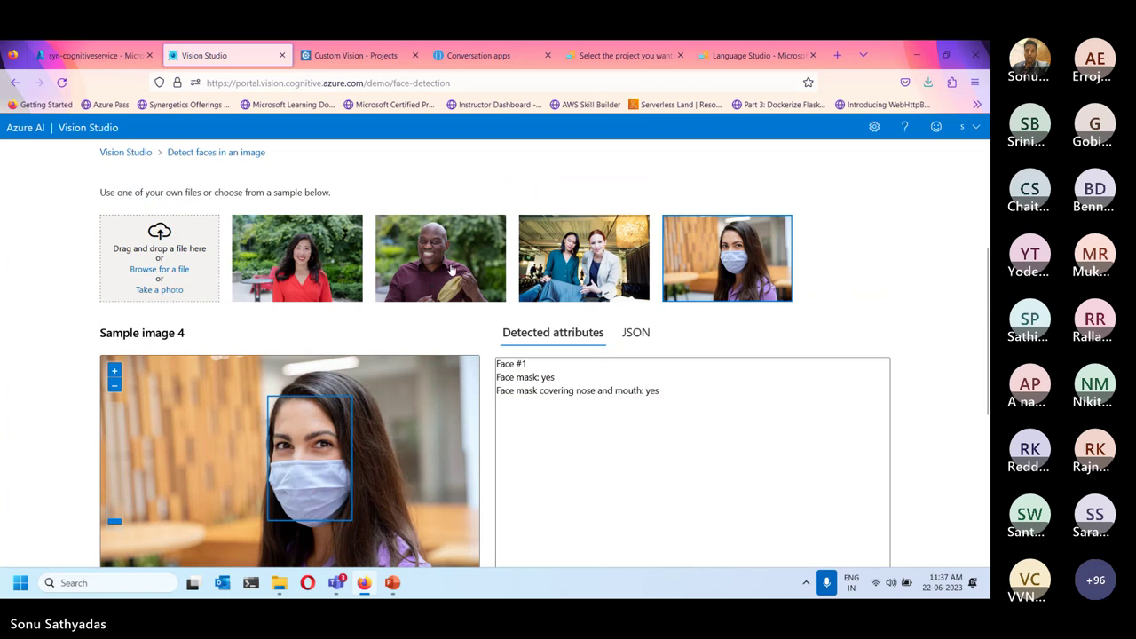
click(452, 270)
scroll(400, 385, down, 2)
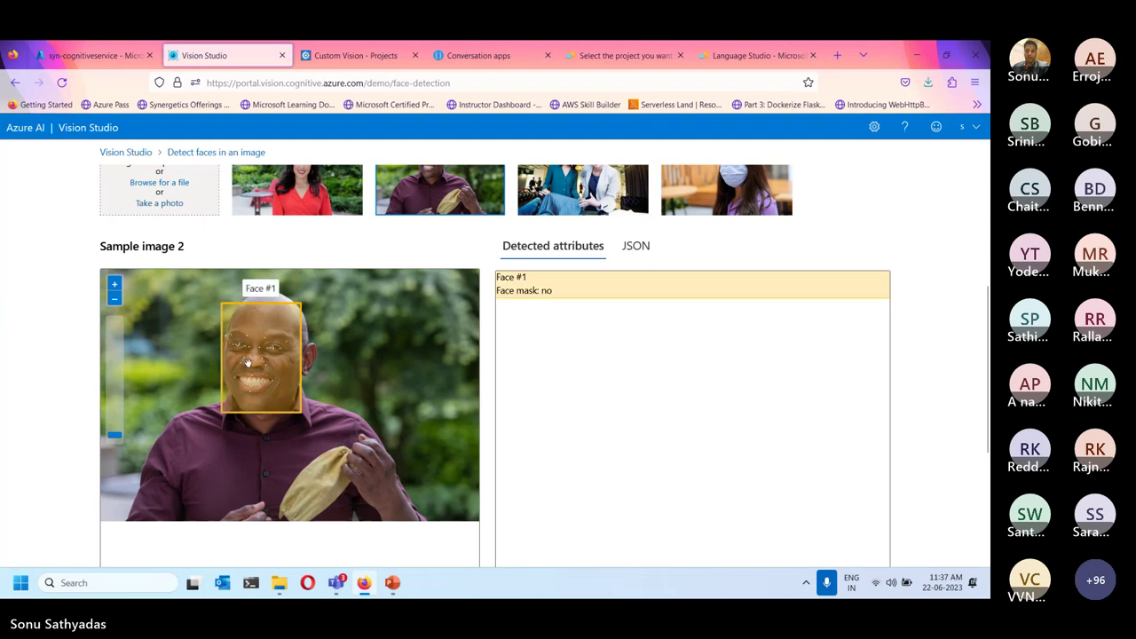
- Upload the amitab picture from the sampleimages folder to the face detection demo and review the detected faces
scroll(248, 359, up, 2)
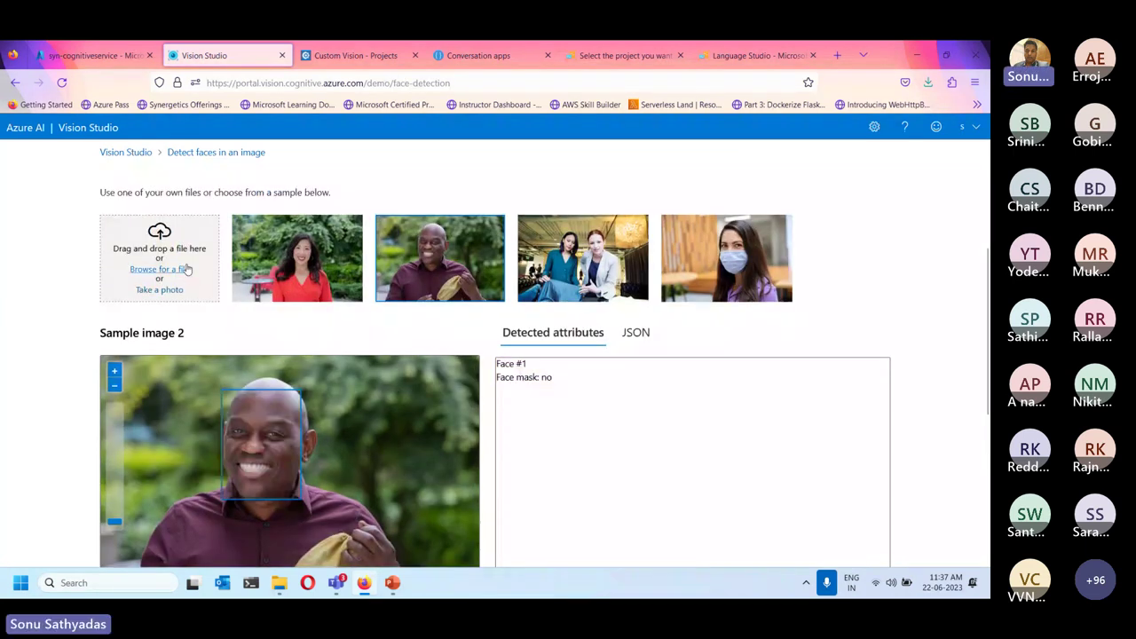
click(160, 269)
double_click(186, 148)
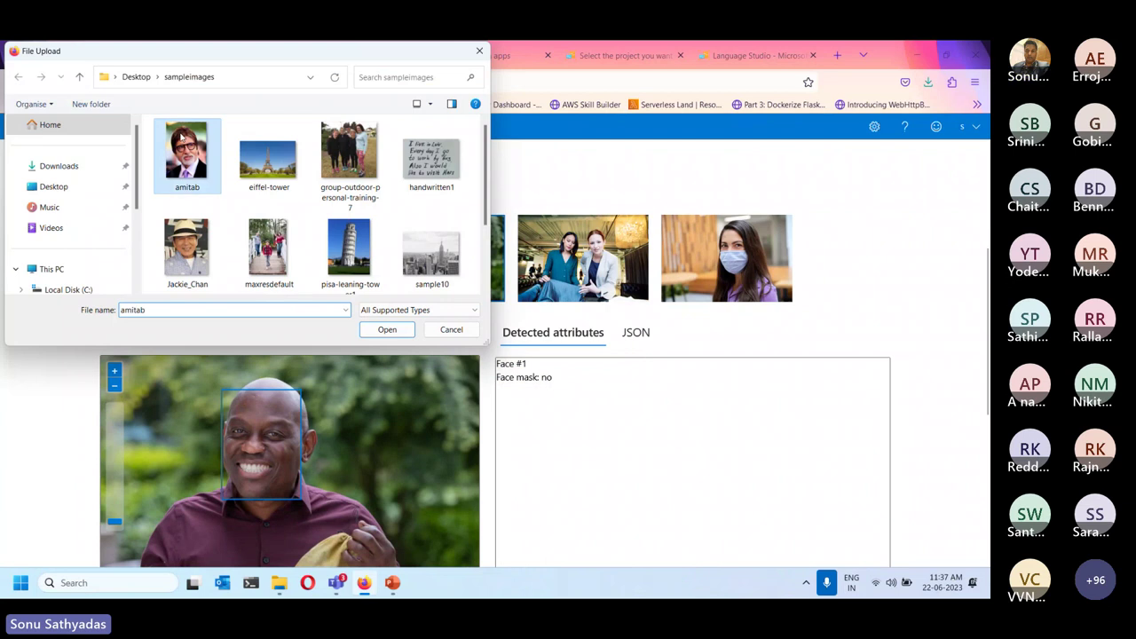
scroll(466, 450, down, 2)
scroll(467, 450, down, 2)
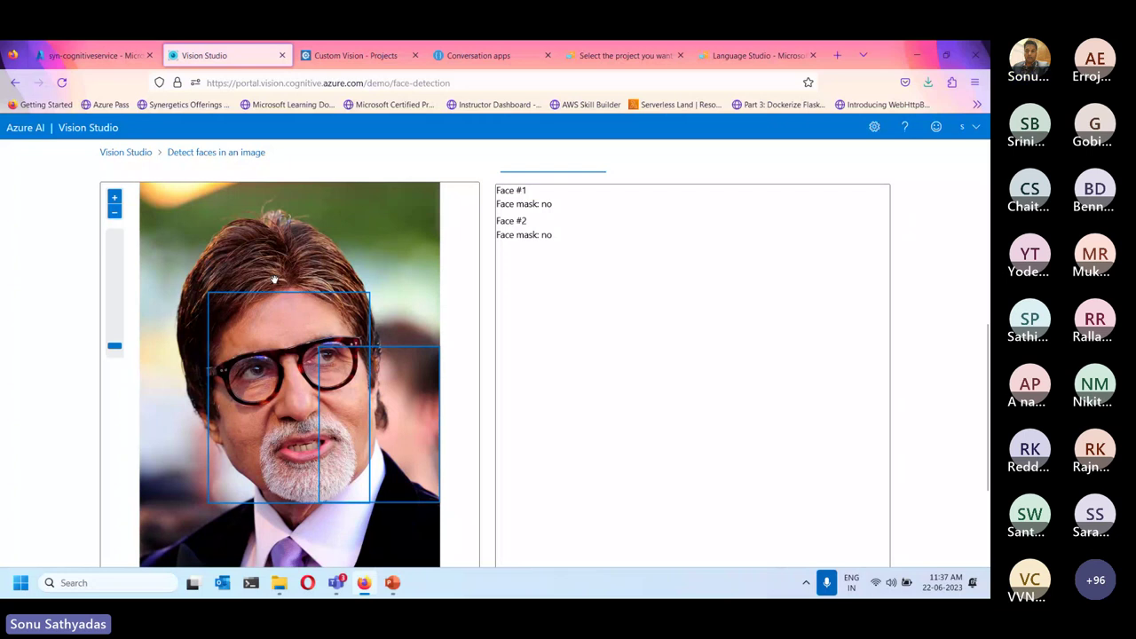
- Return to the Vision Studio gallery and open the Extract text from images demo in the Optical character recognition category
scroll(274, 280, up, 5)
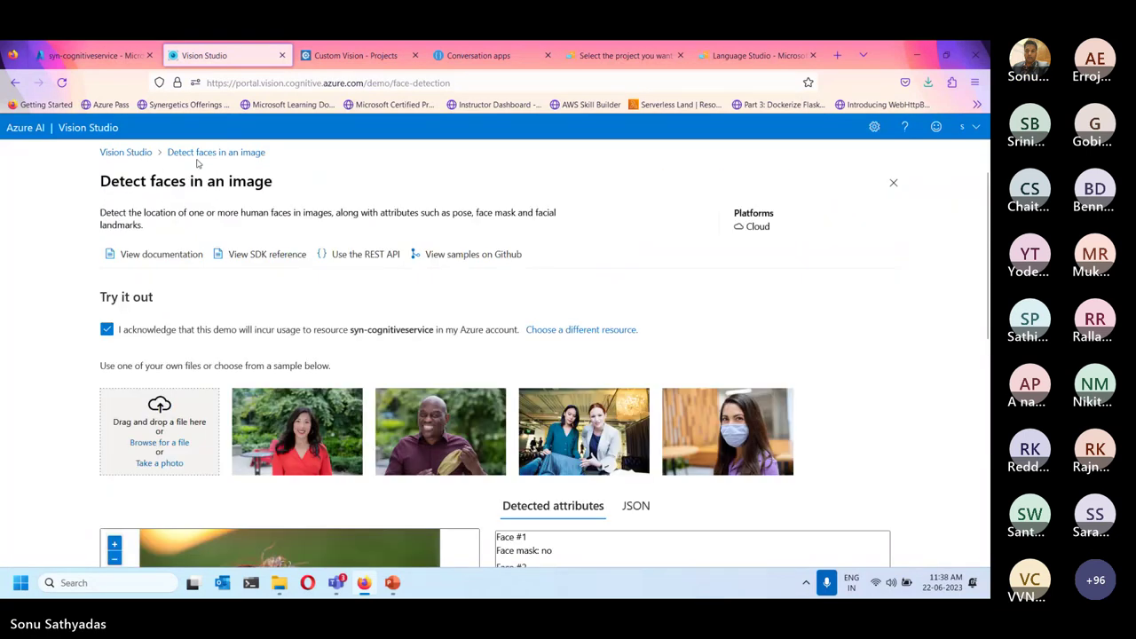
click(127, 154)
scroll(515, 363, down, 3)
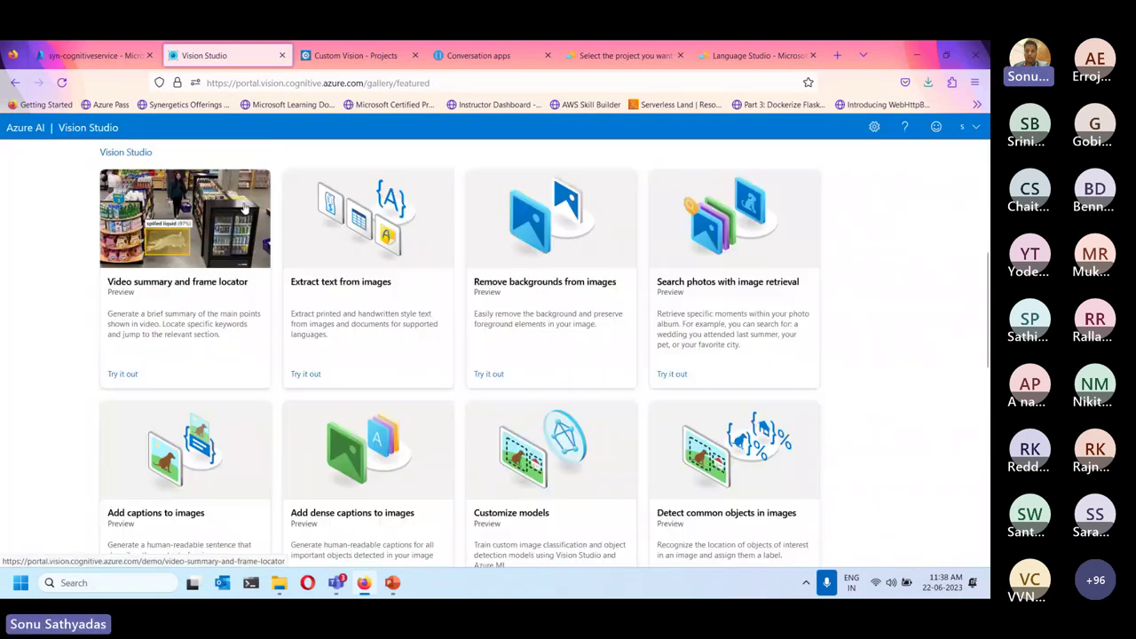
scroll(255, 237, up, 1)
click(255, 232)
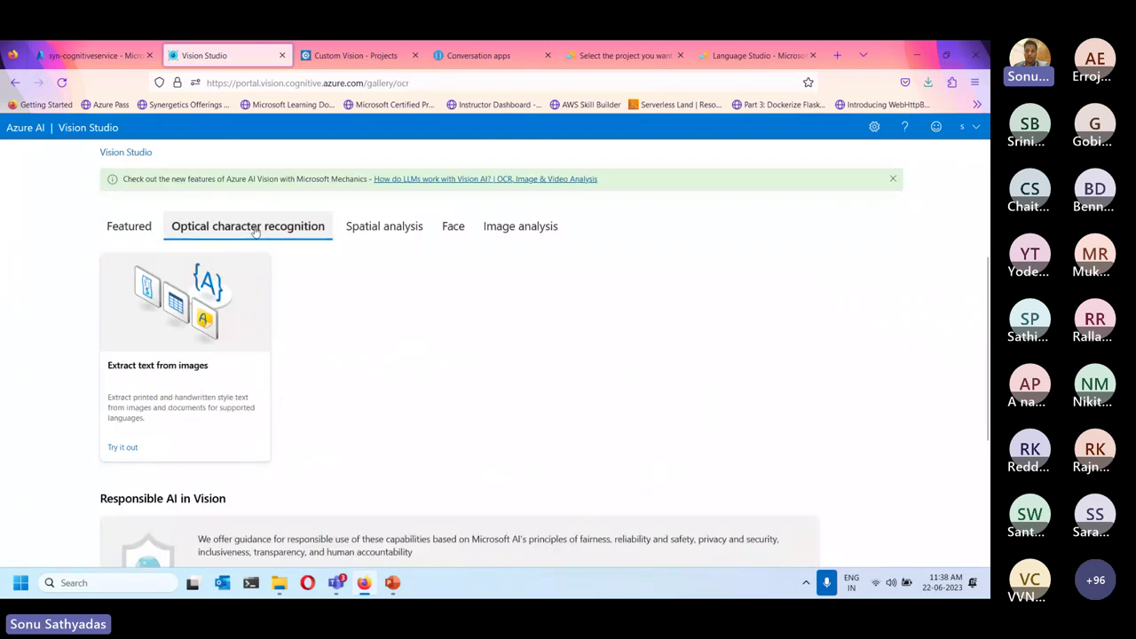
click(183, 371)
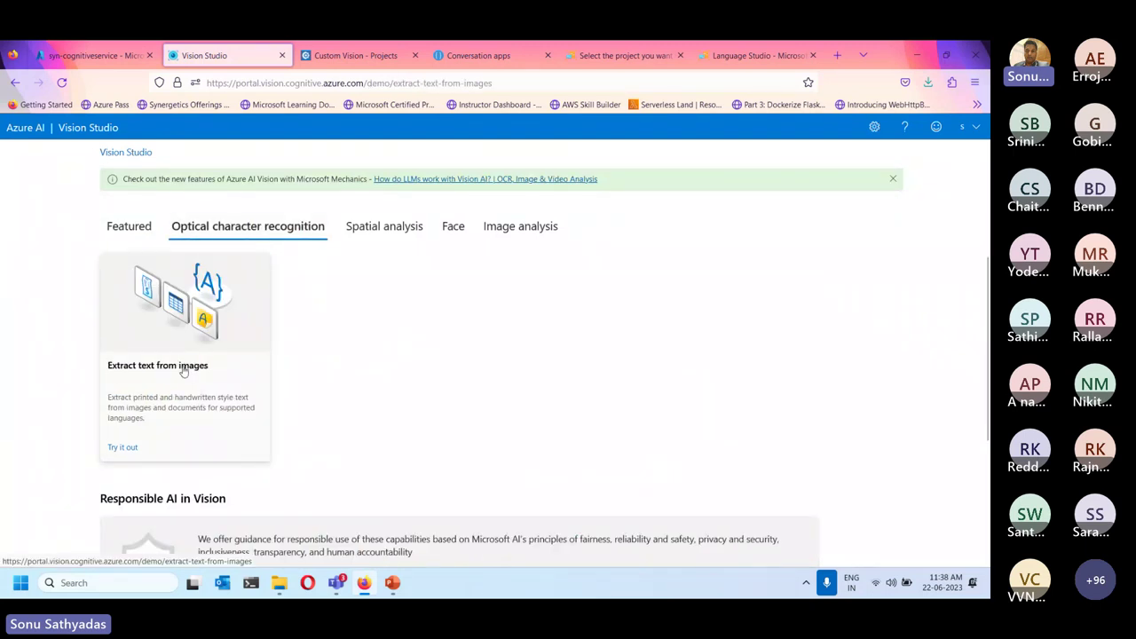
- Extract text from the Nutrition Facts sample image and compare the recognized words with the picture
scroll(207, 338, down, 2)
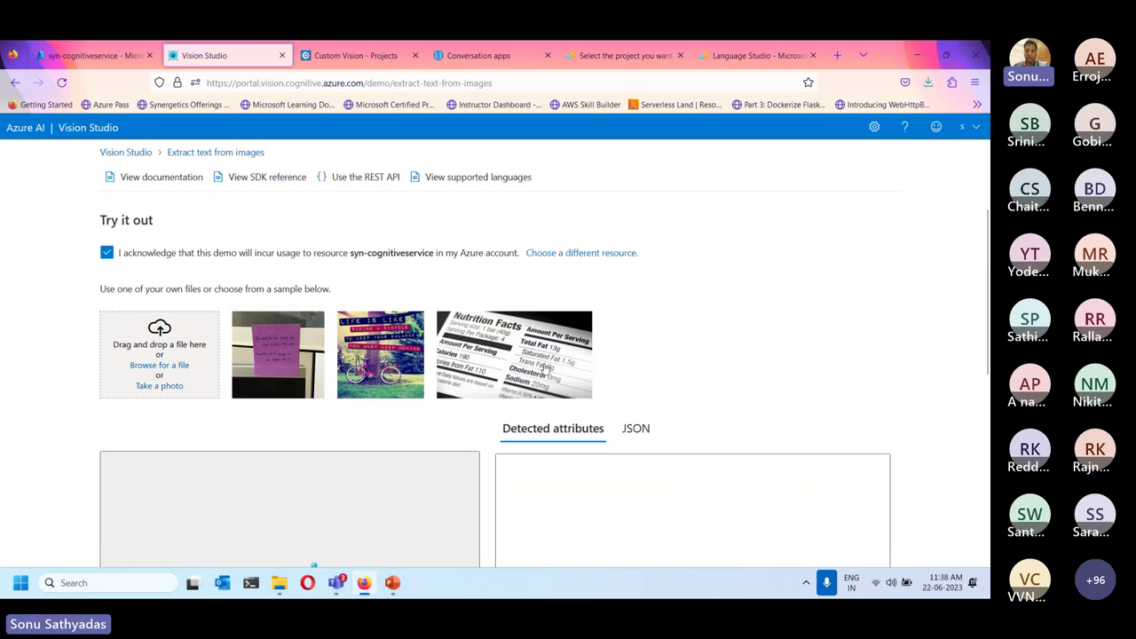
click(546, 368)
scroll(599, 385, down, 3)
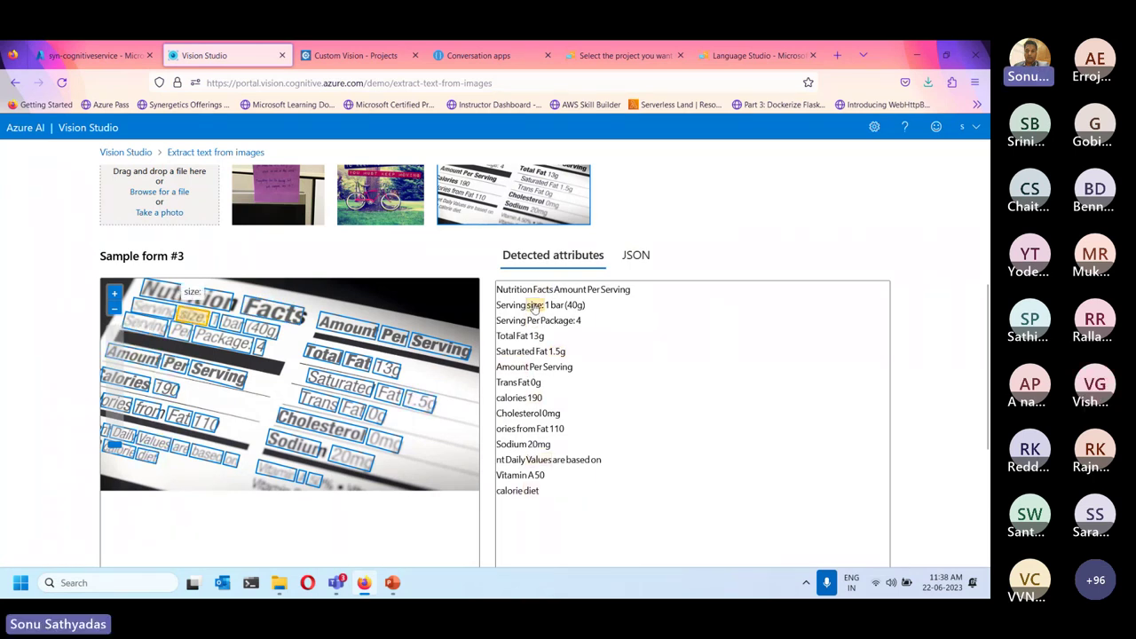
- Upload handwritten1 and slide5new from the sampleimages folder one after the other and extract the text from each
click(148, 193)
double_click(432, 182)
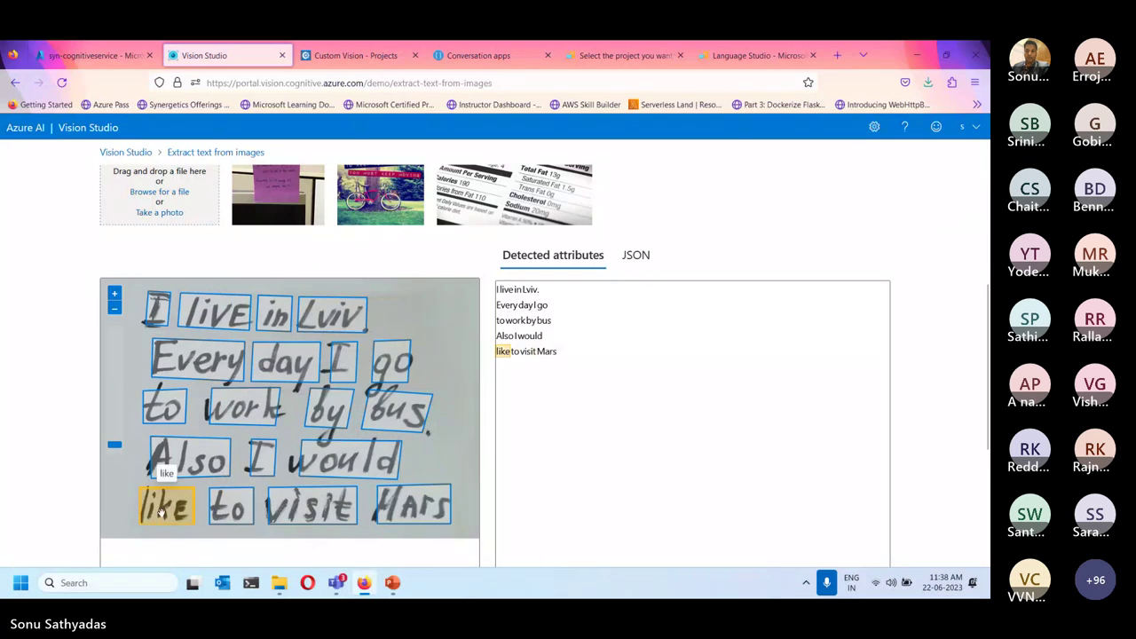
click(160, 191)
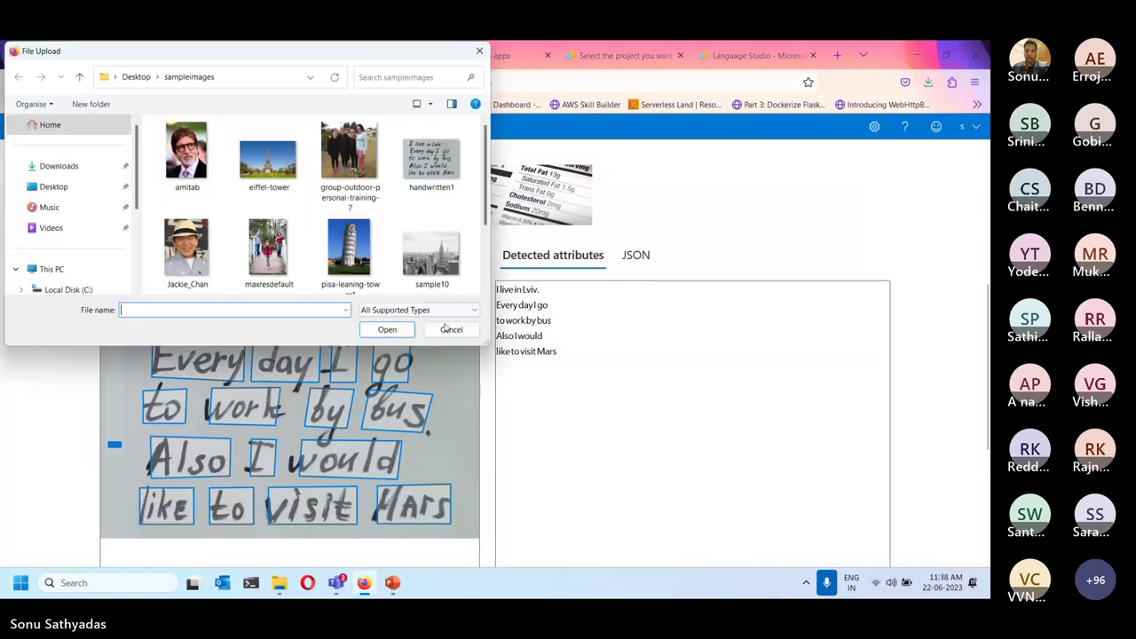
scroll(403, 205, down, 1)
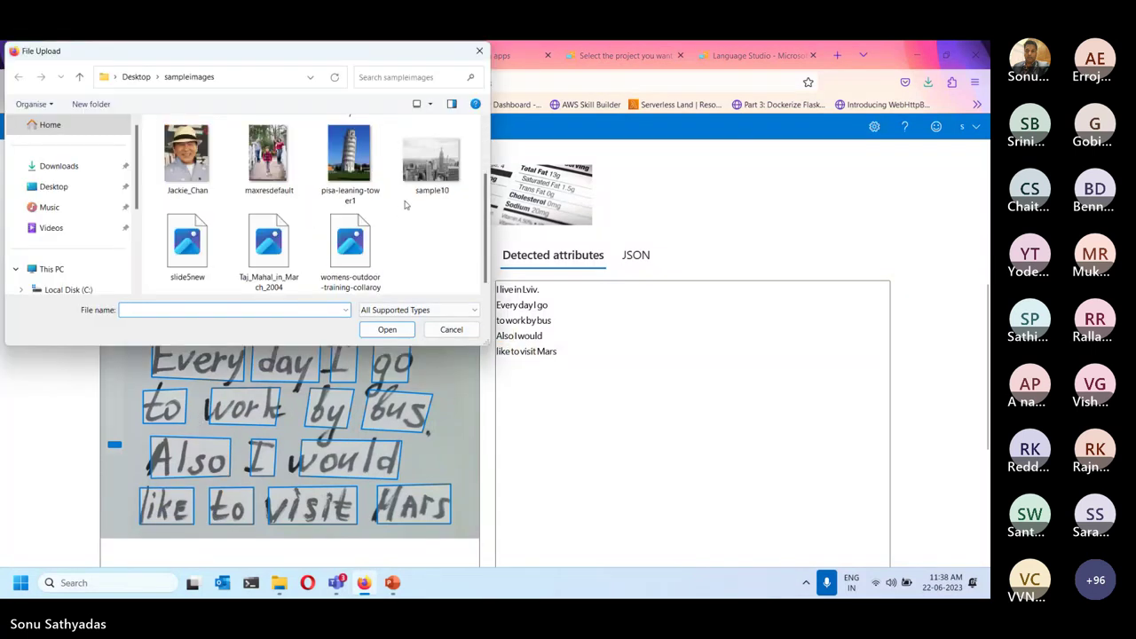
double_click(199, 281)
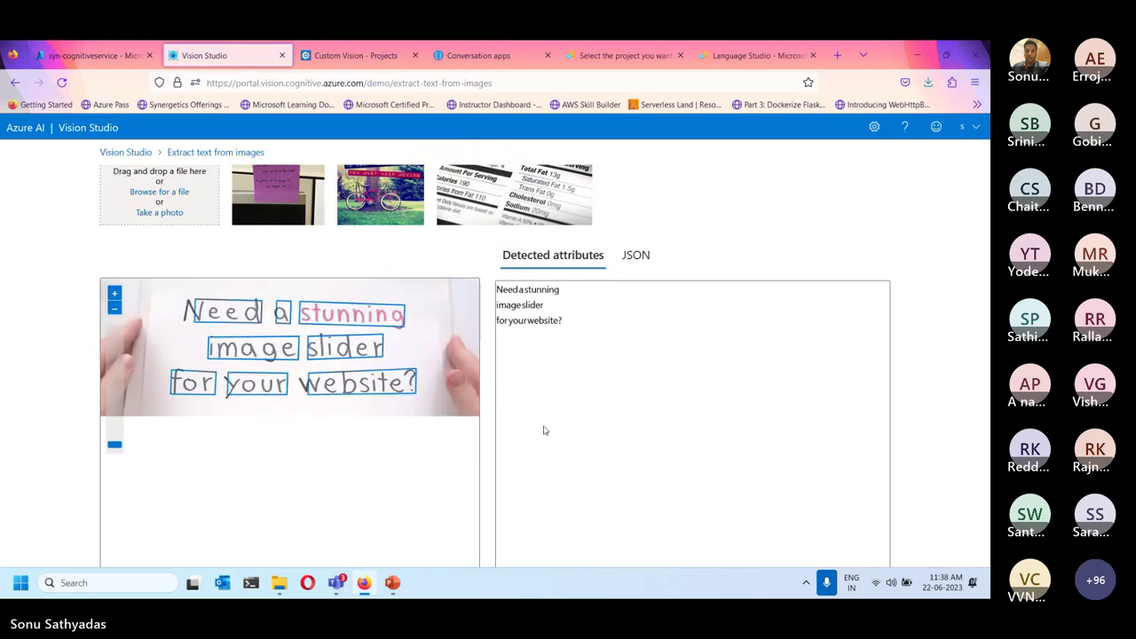
- Return to the Vision Studio gallery and look over the featured demo scenarios
scroll(545, 430, up, 5)
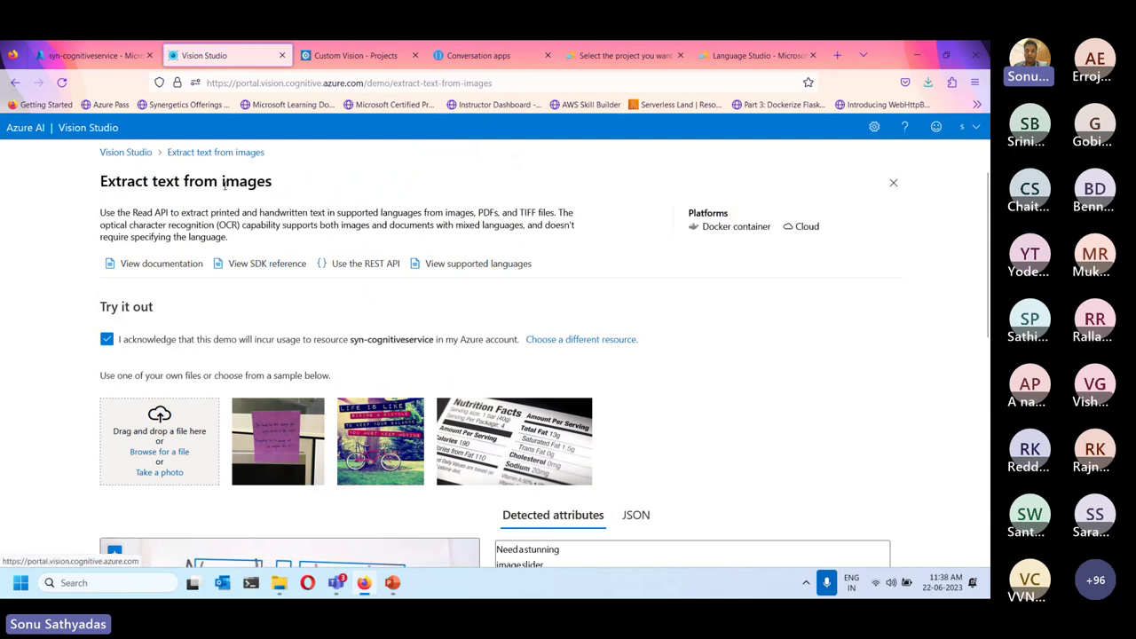
click(125, 152)
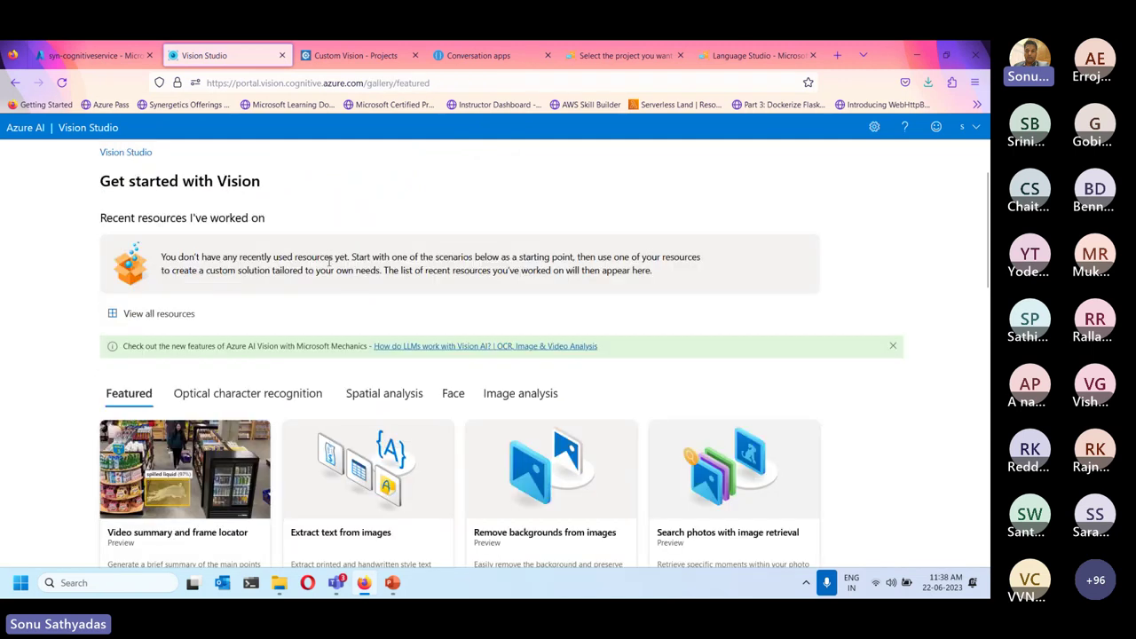
scroll(590, 393, down, 3)
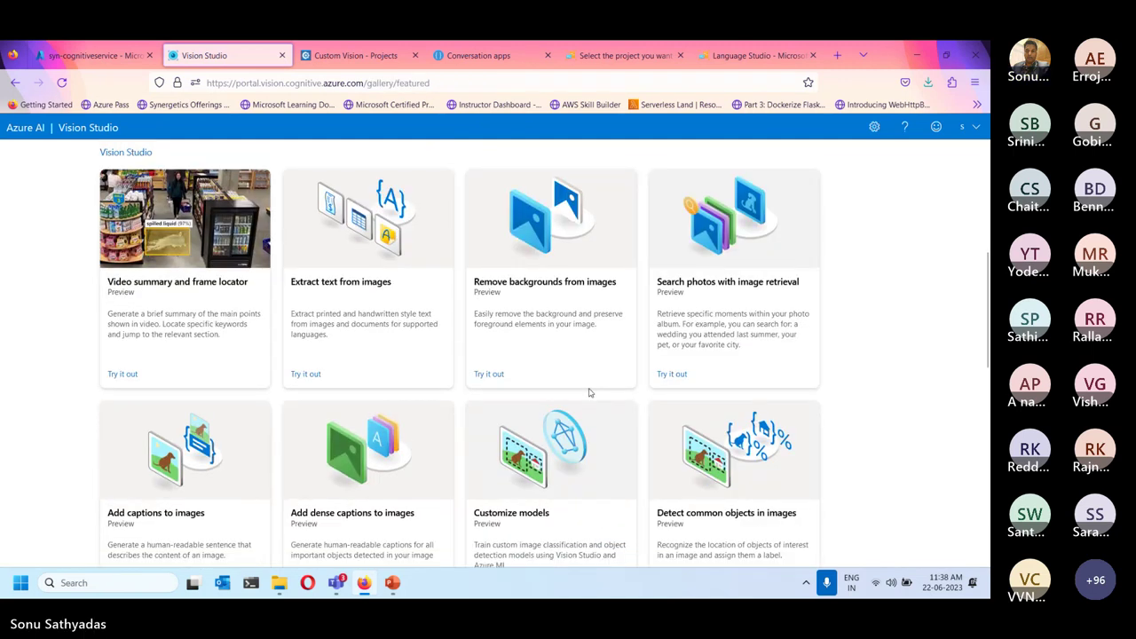
scroll(589, 393, up, 3)
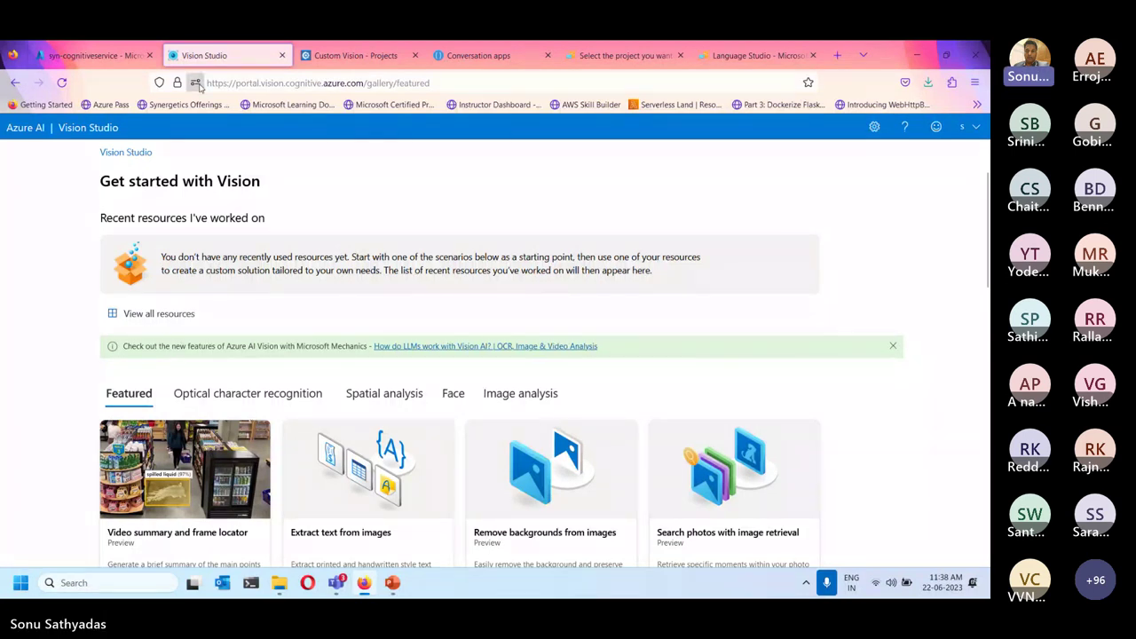
- Check the Keys and Endpoint page of syn-cognitiveservice in the Azure portal, returning to the Vision Studio gallery
click(101, 57)
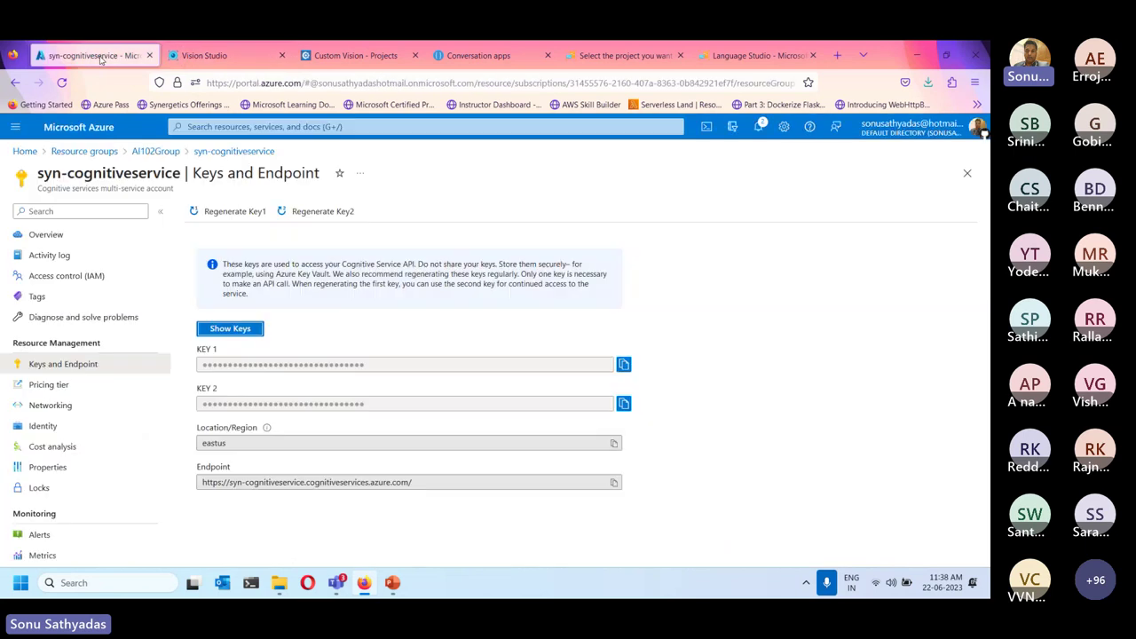
click(204, 56)
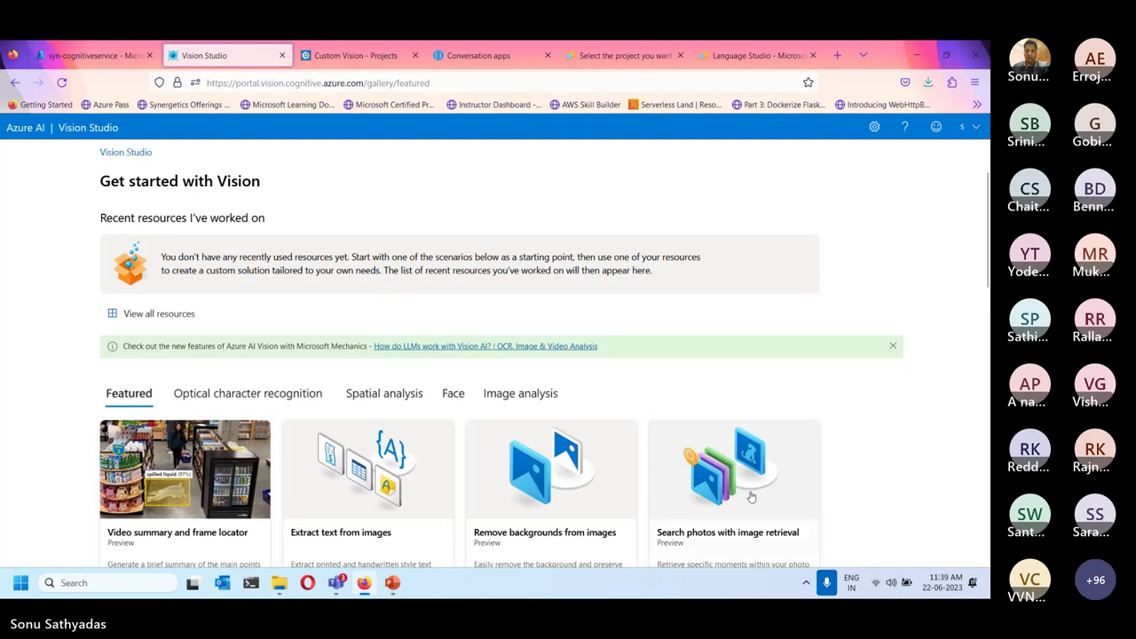
scroll(431, 443, down, 3)
scroll(268, 372, up, 1)
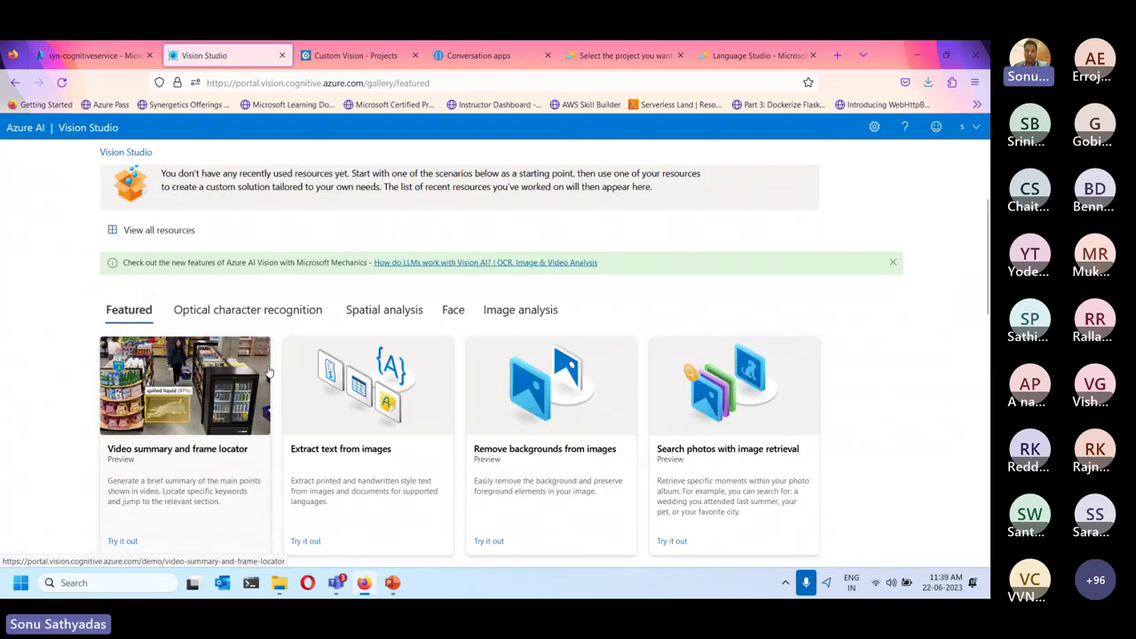
- Look over the featured scenarios and open the Extract text from images demo in the Optical character recognition category
scroll(269, 372, down, 5)
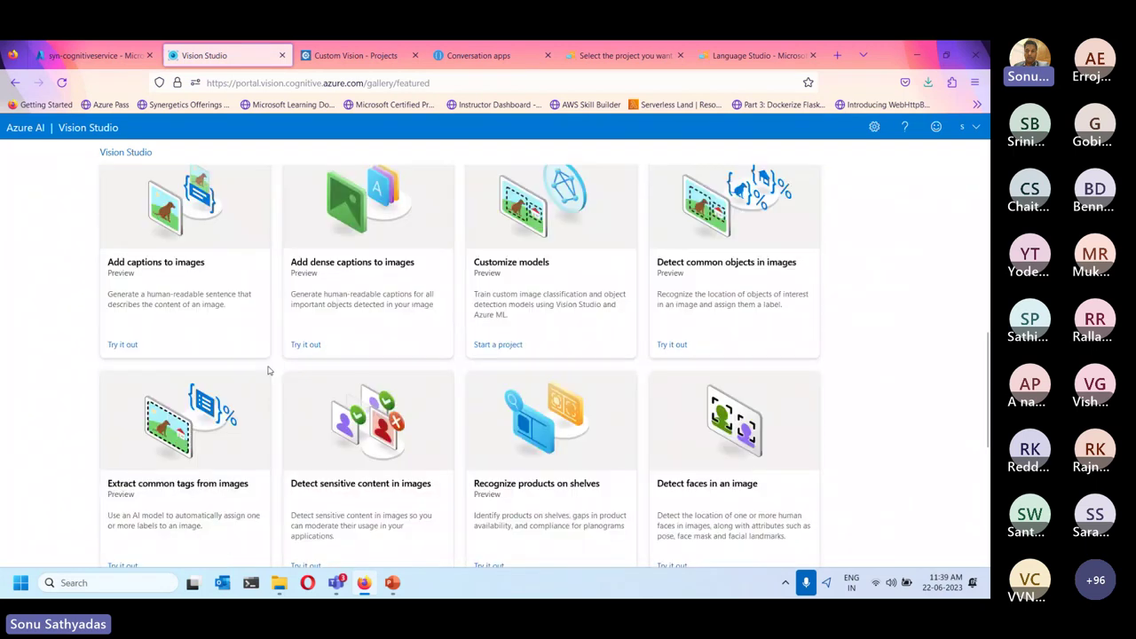
scroll(269, 372, up, 5)
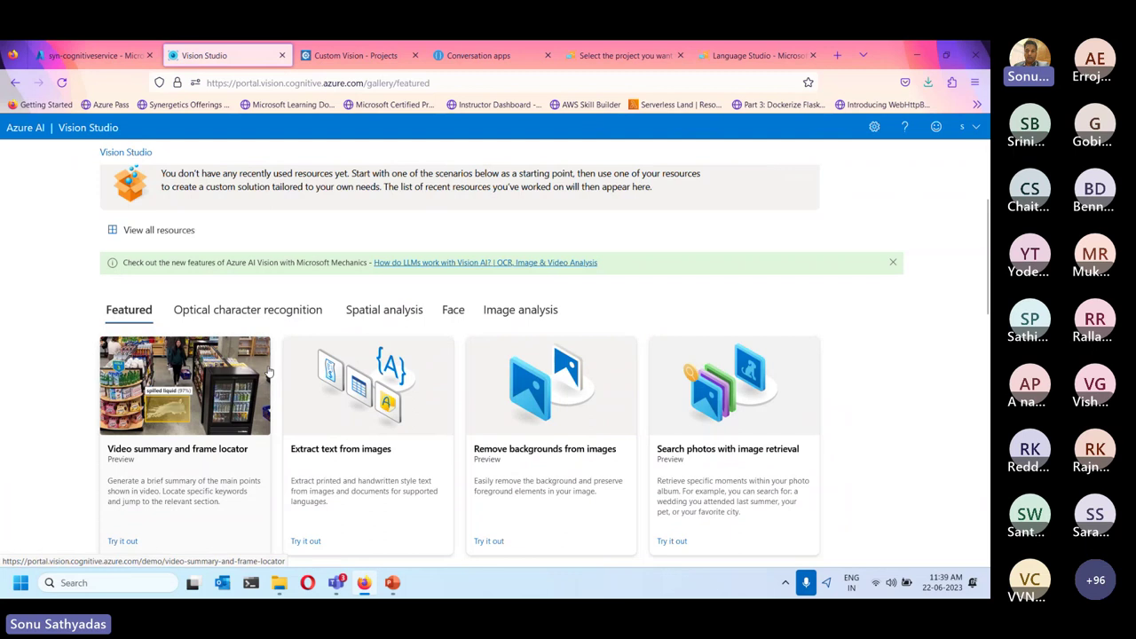
click(227, 315)
scroll(421, 331, down, 2)
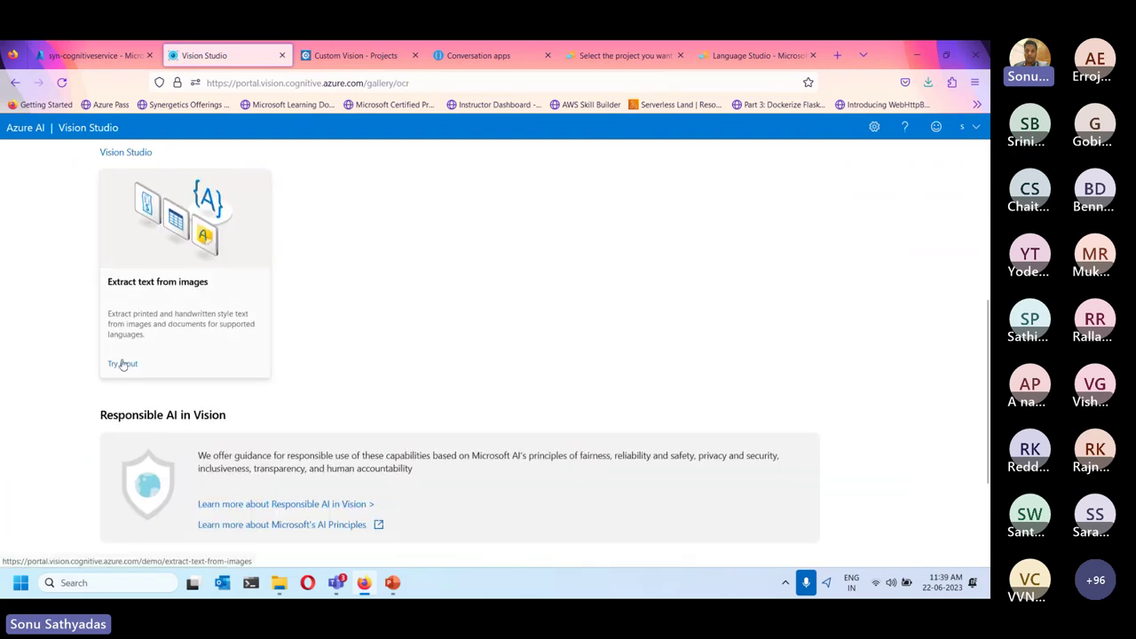
click(122, 364)
- Open the demo's documentation and read through the OCR for images article, including its sample JSON response and API section
click(147, 266)
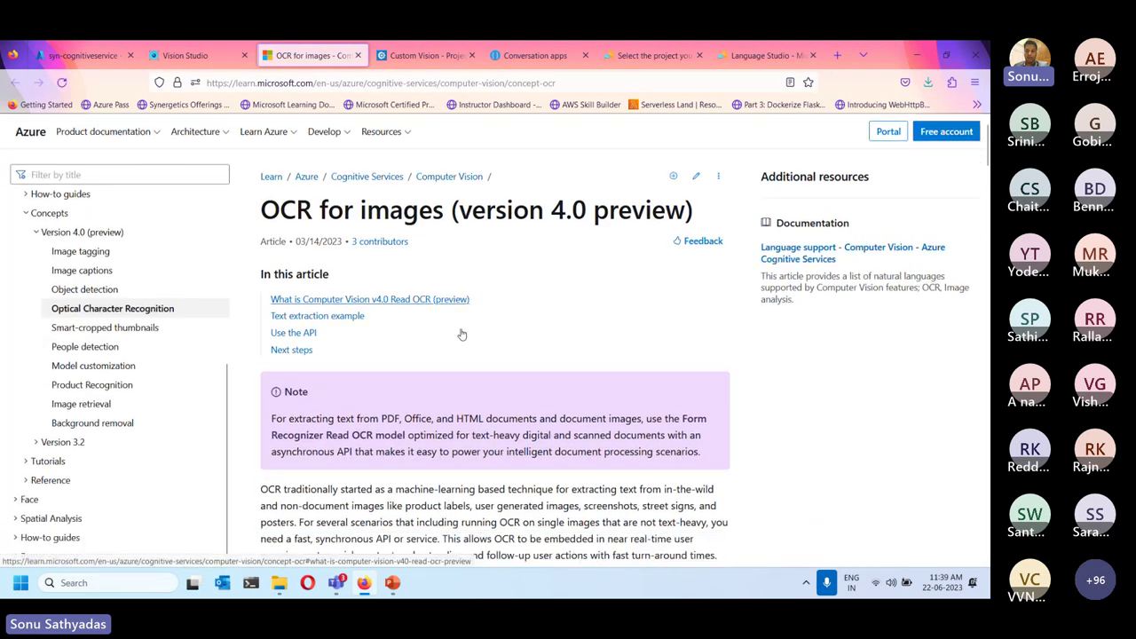
scroll(462, 333, down, 2)
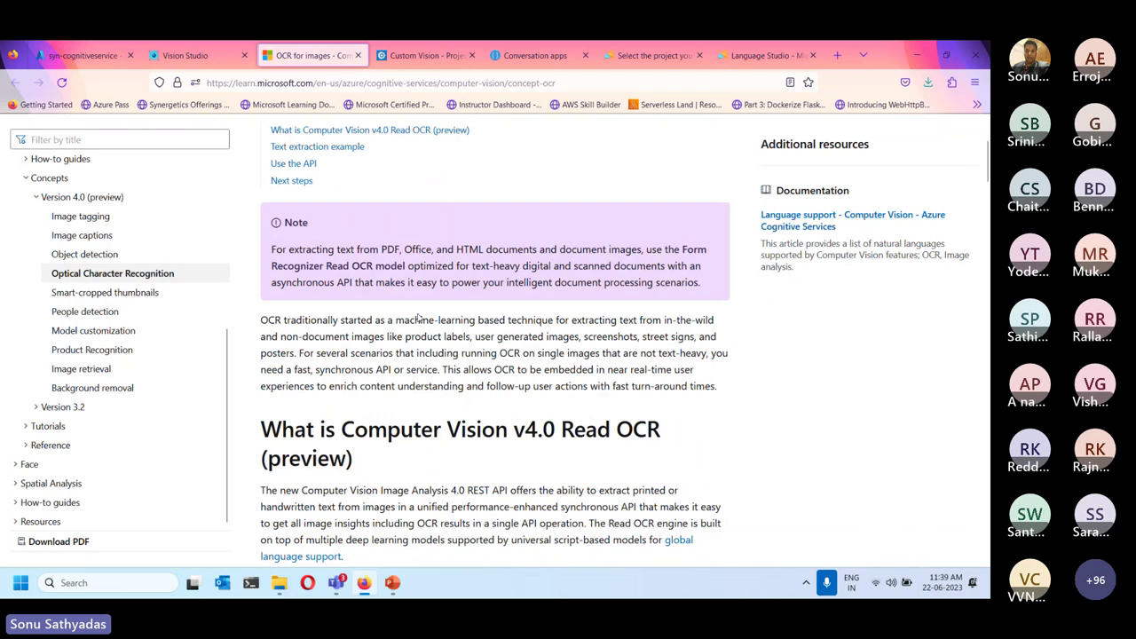
scroll(417, 316, down, 10)
scroll(415, 340, down, 15)
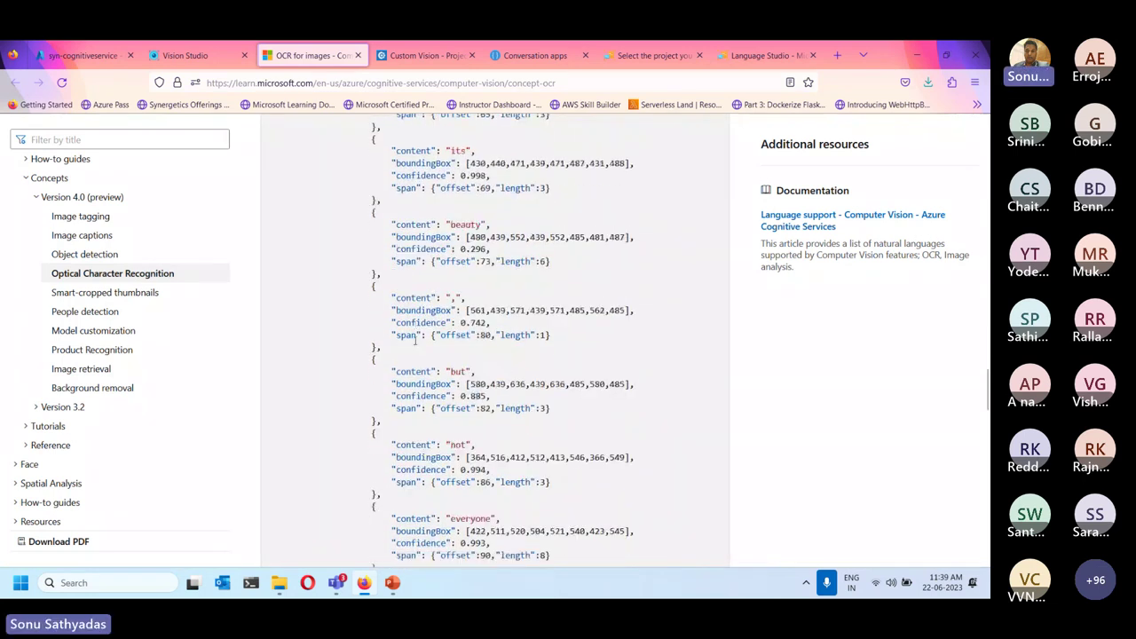
scroll(413, 345, down, 15)
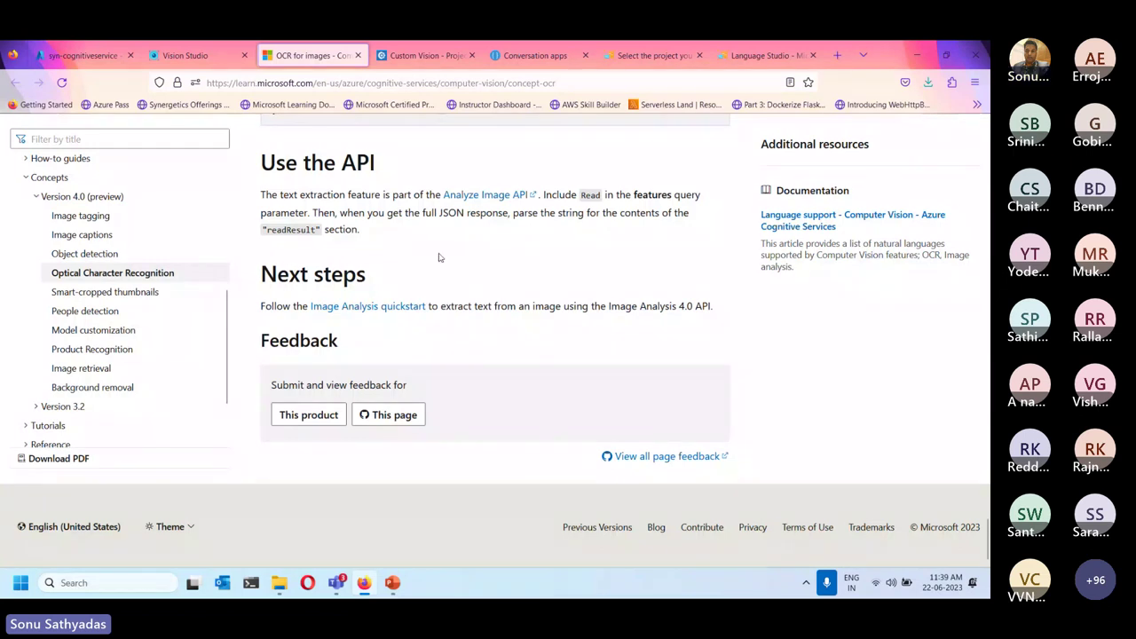
scroll(351, 294, up, 3)
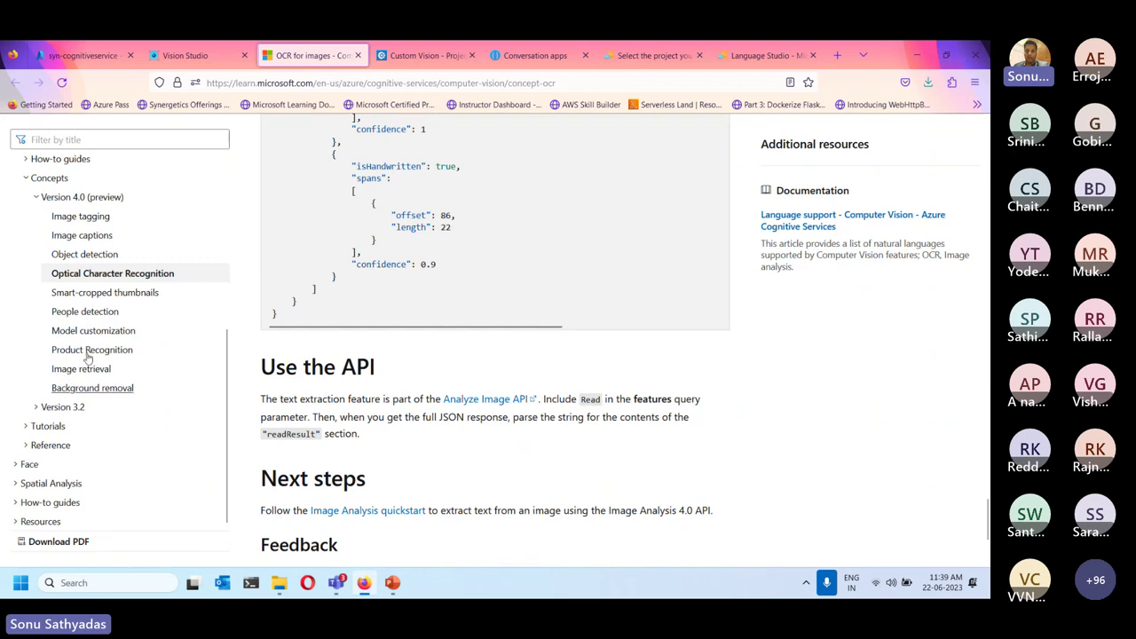
- Open the Analyze Image API reference and highlight the request URL in the Curl code sample
click(528, 399)
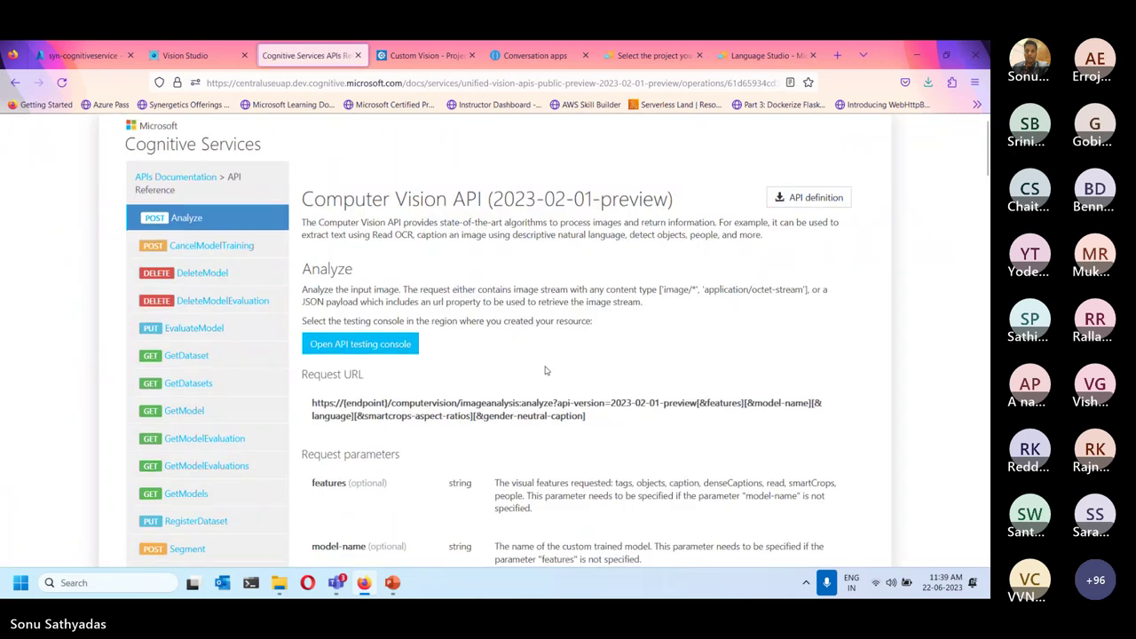
scroll(437, 270, down, 15)
scroll(438, 270, down, 15)
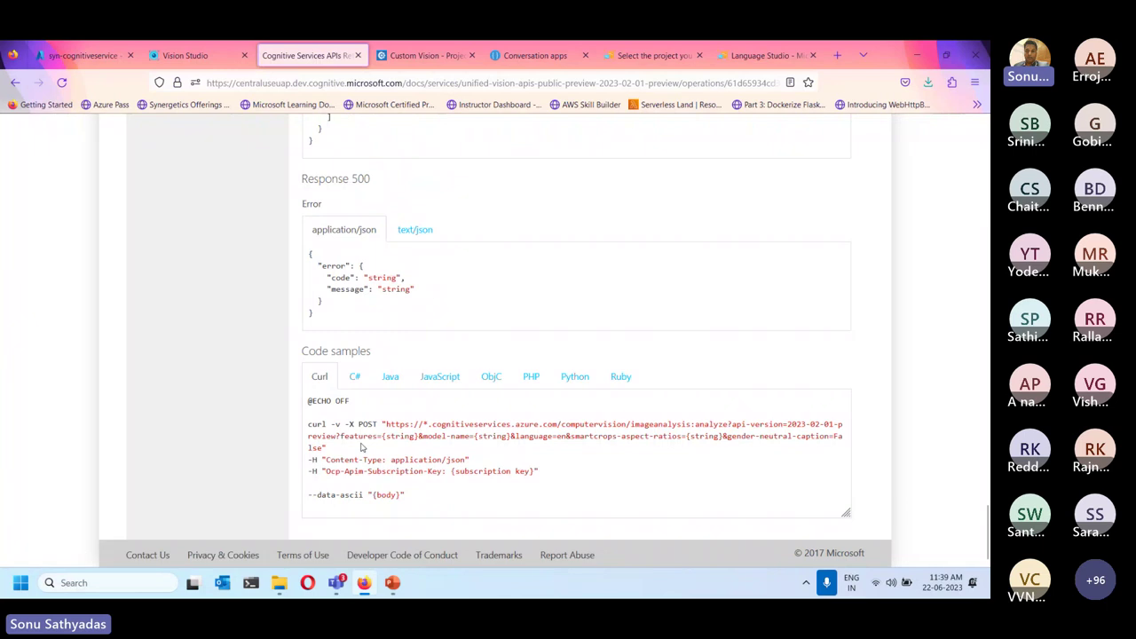
drag(385, 424, 422, 453)
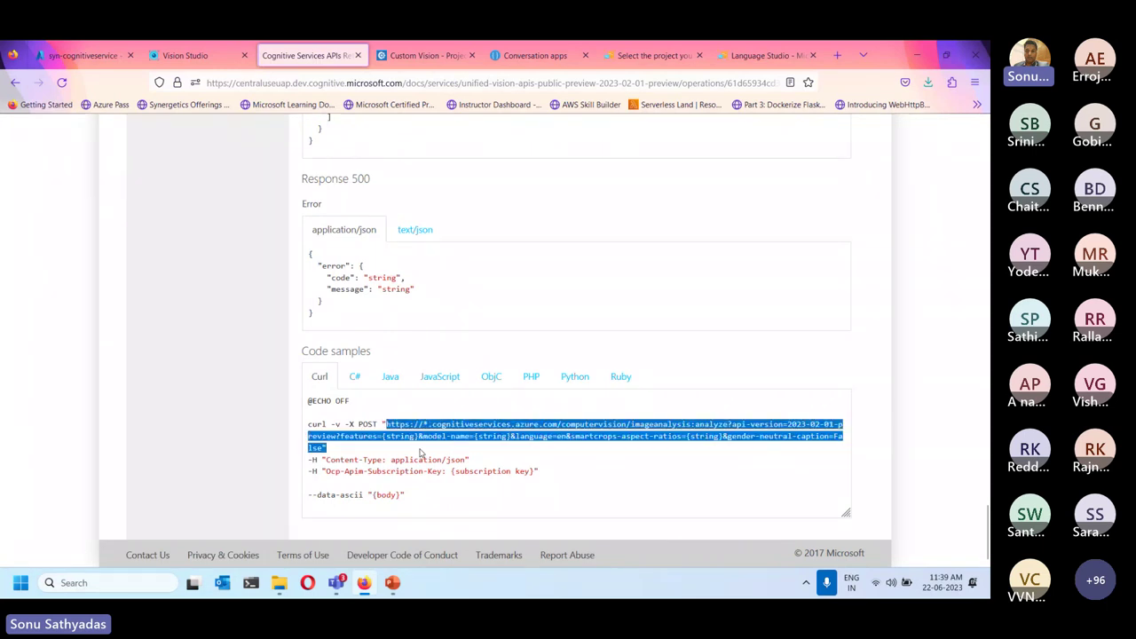
- Examine the C# code sample for the Analyze operation, including its subscription key header, query parameters and request URI
click(356, 378)
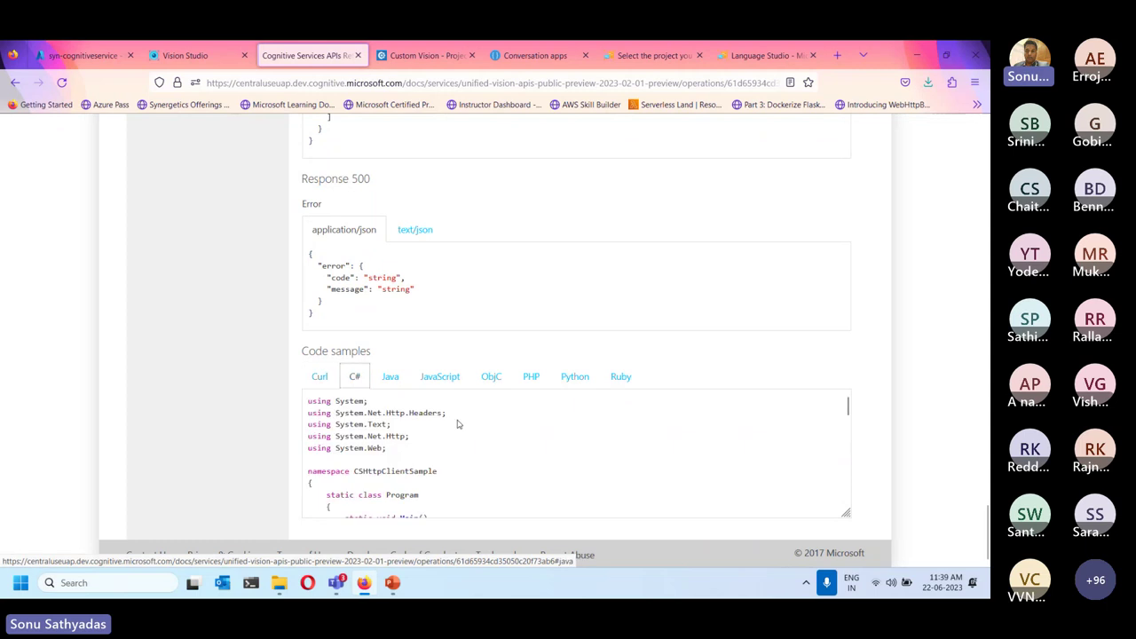
scroll(459, 424, down, 3)
scroll(459, 424, down, 3)
scroll(459, 422, up, 2)
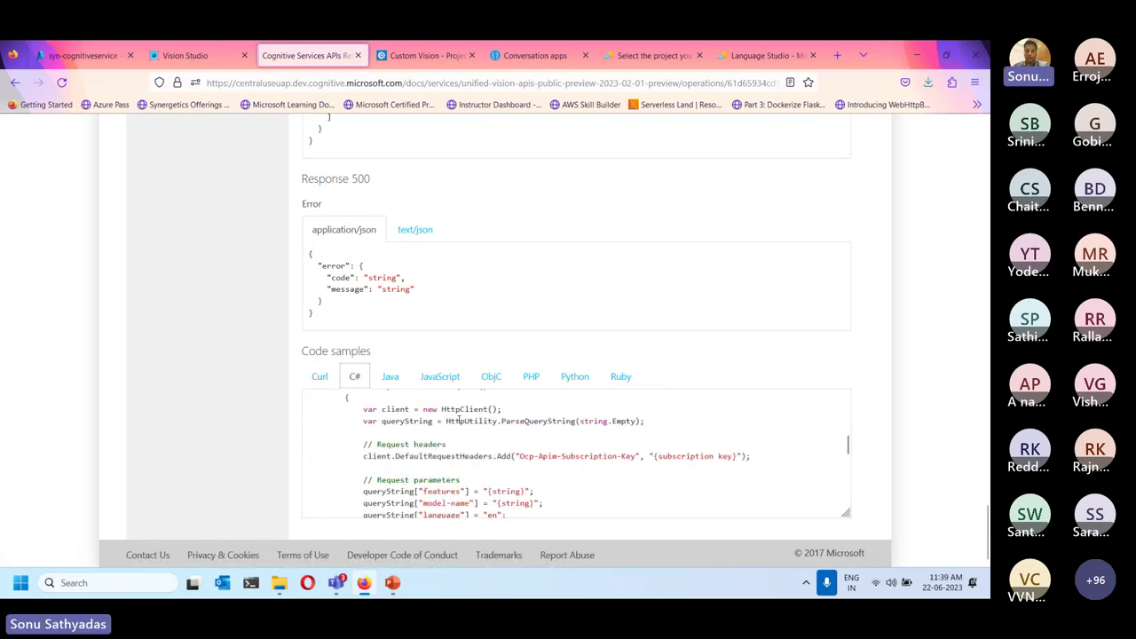
scroll(492, 450, up, 2)
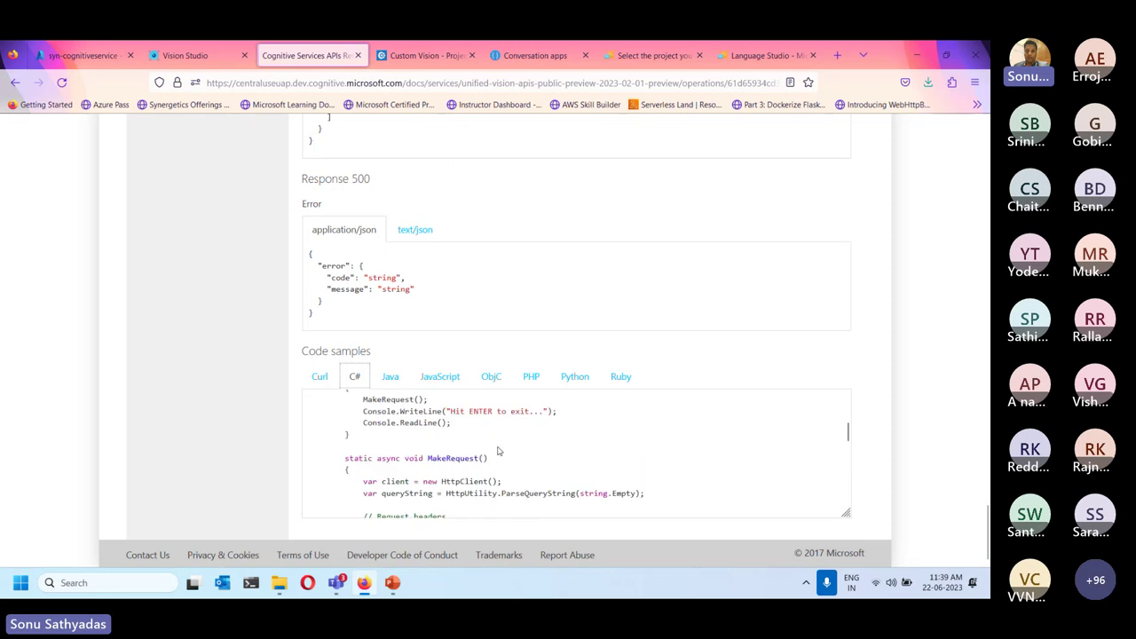
scroll(574, 491, down, 4)
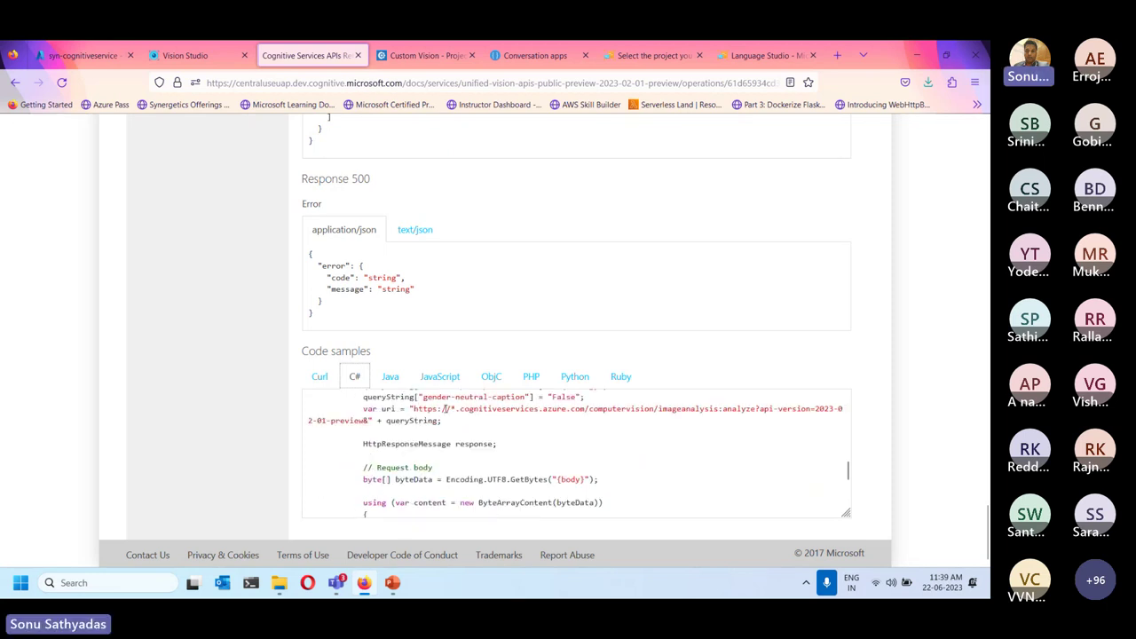
- Close the API reference, switch to PowerPoint and present The Custom Vision Service slide full screen
click(357, 55)
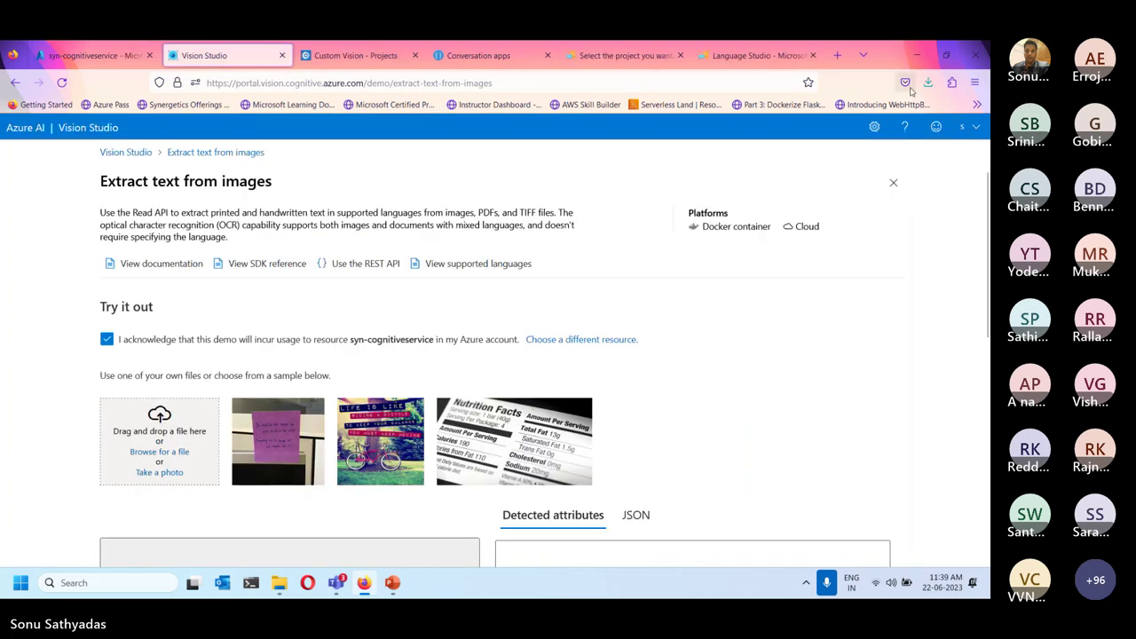
click(917, 55)
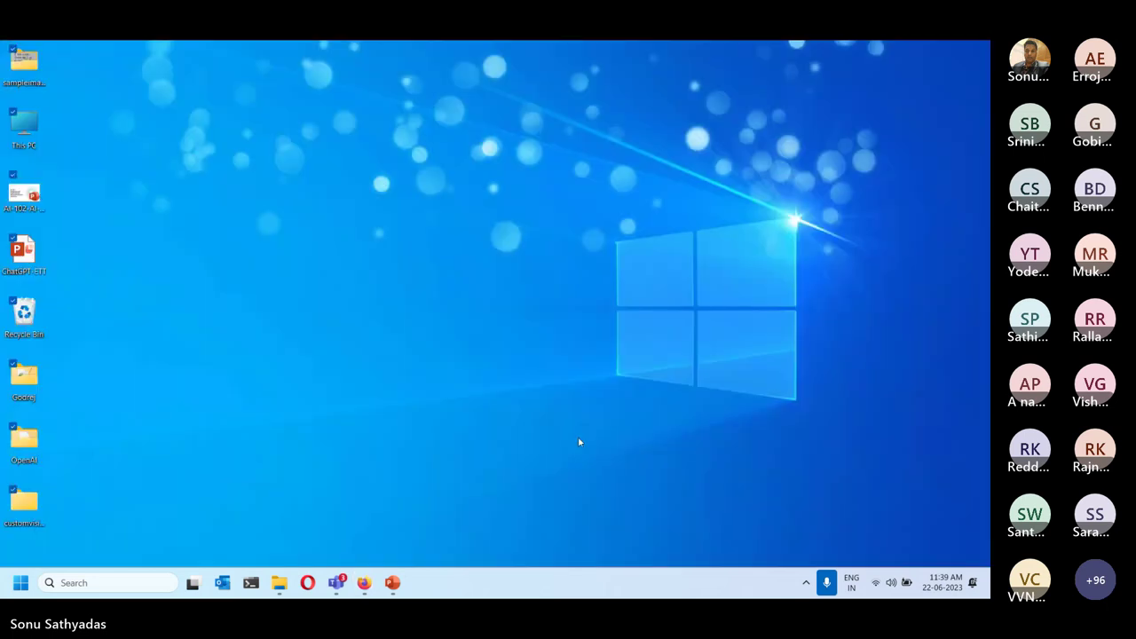
click(392, 582)
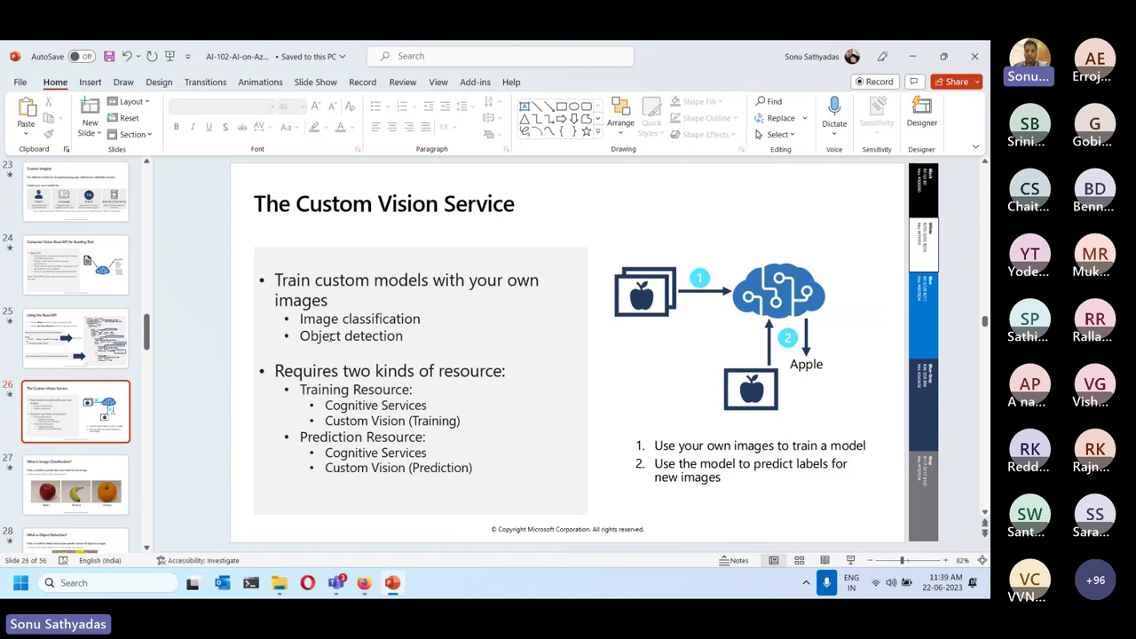
click(850, 560)
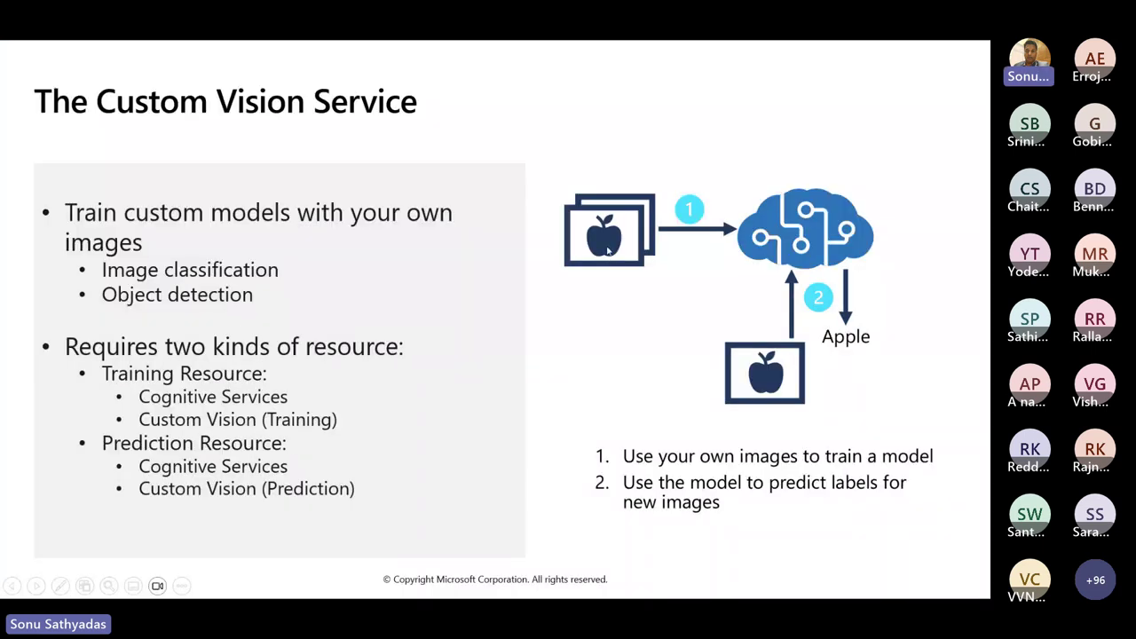
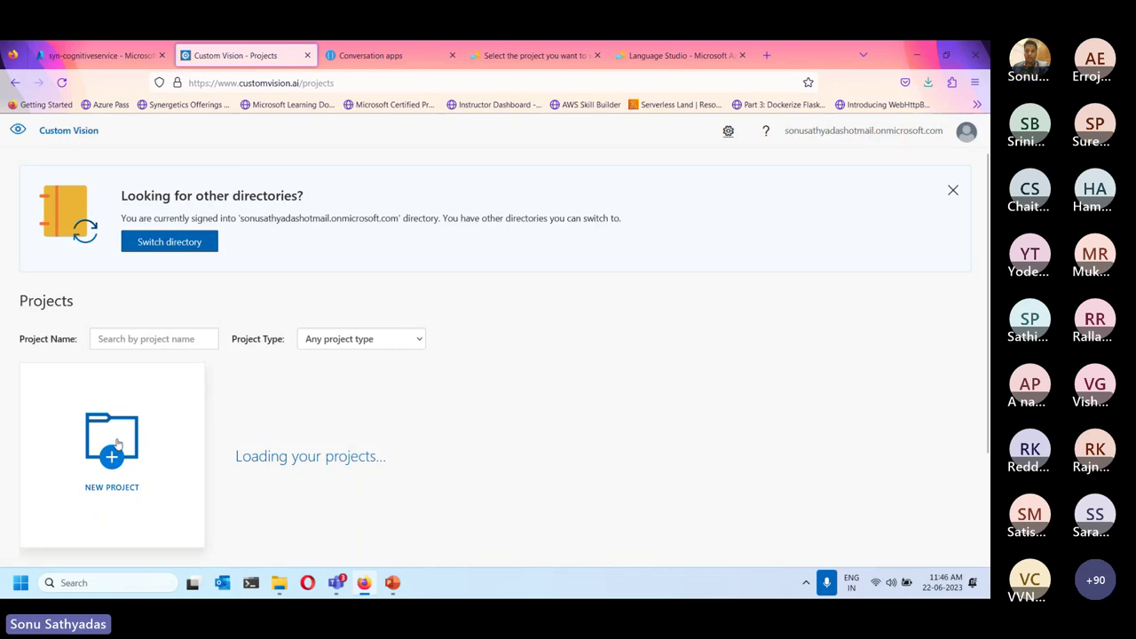
- Start a new Custom Vision project named MyDemo and check which existing resources it can use
click(116, 442)
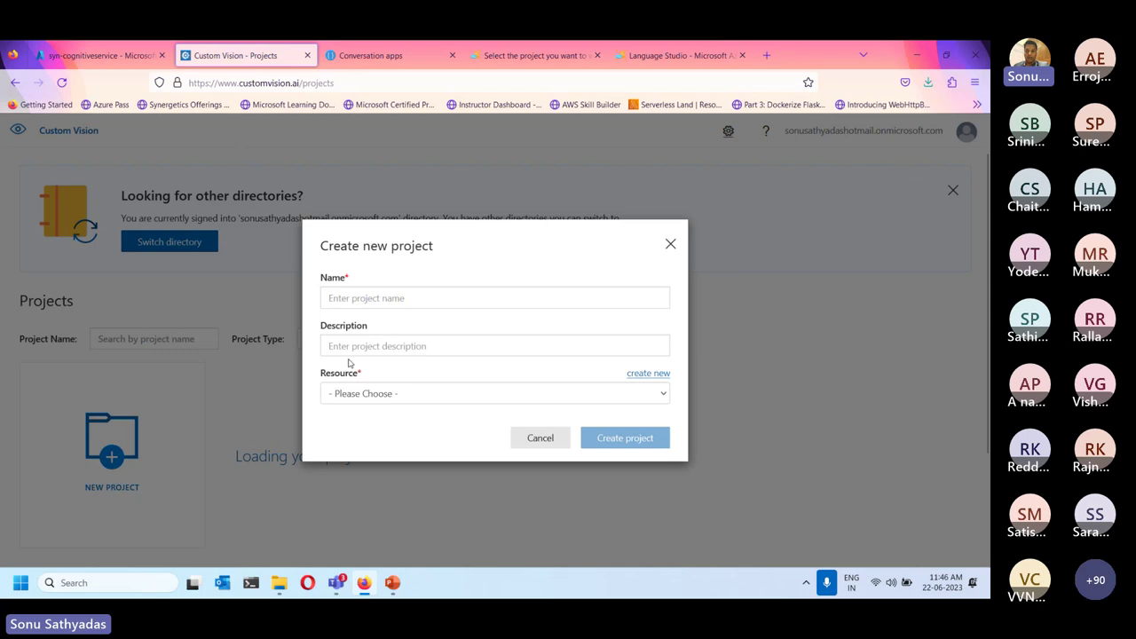
click(374, 297)
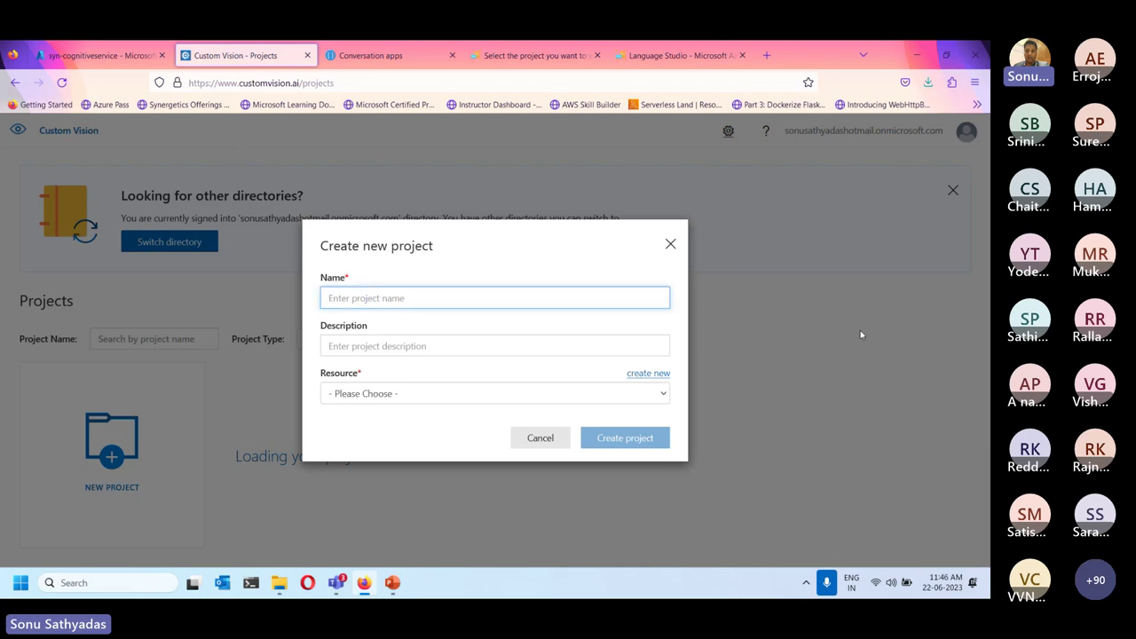
text(MyDemo)
click(370, 343)
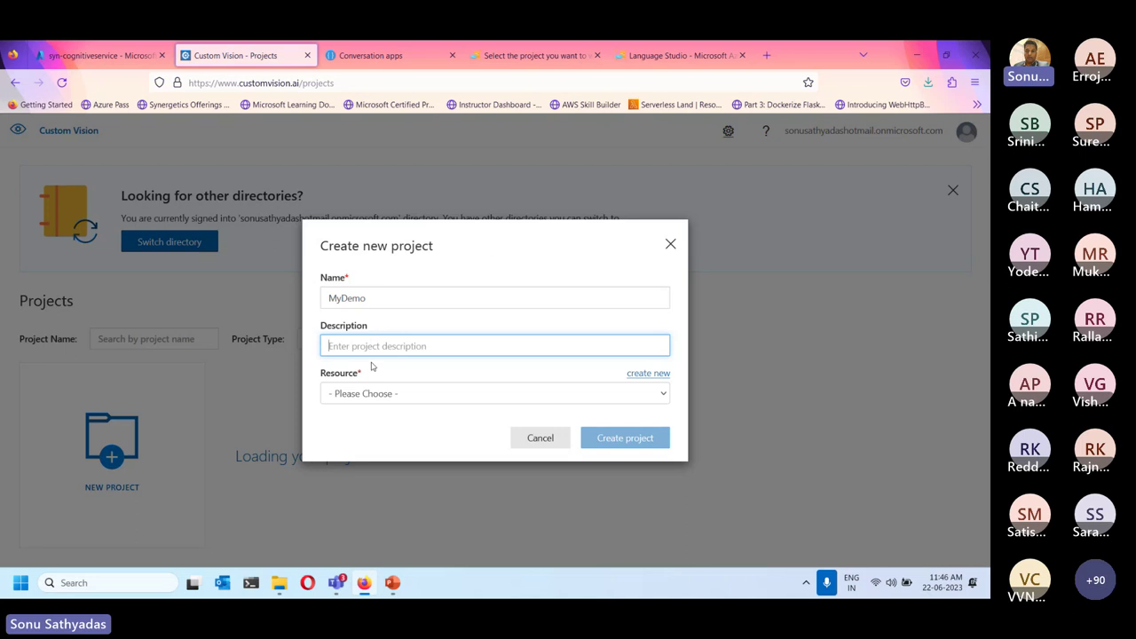
click(372, 394)
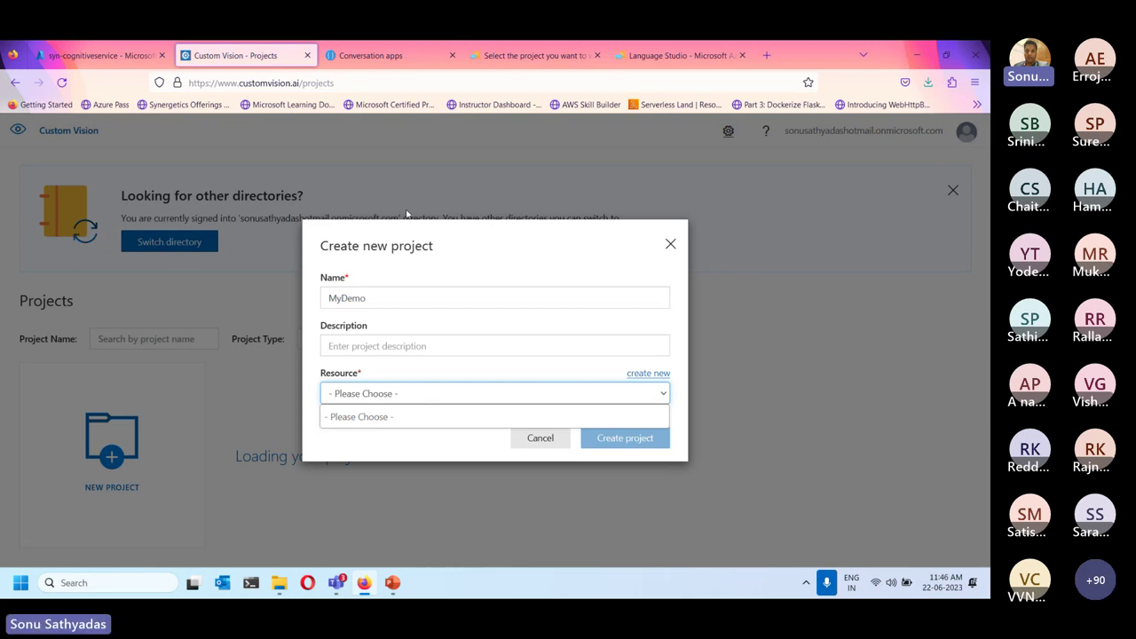
click(656, 366)
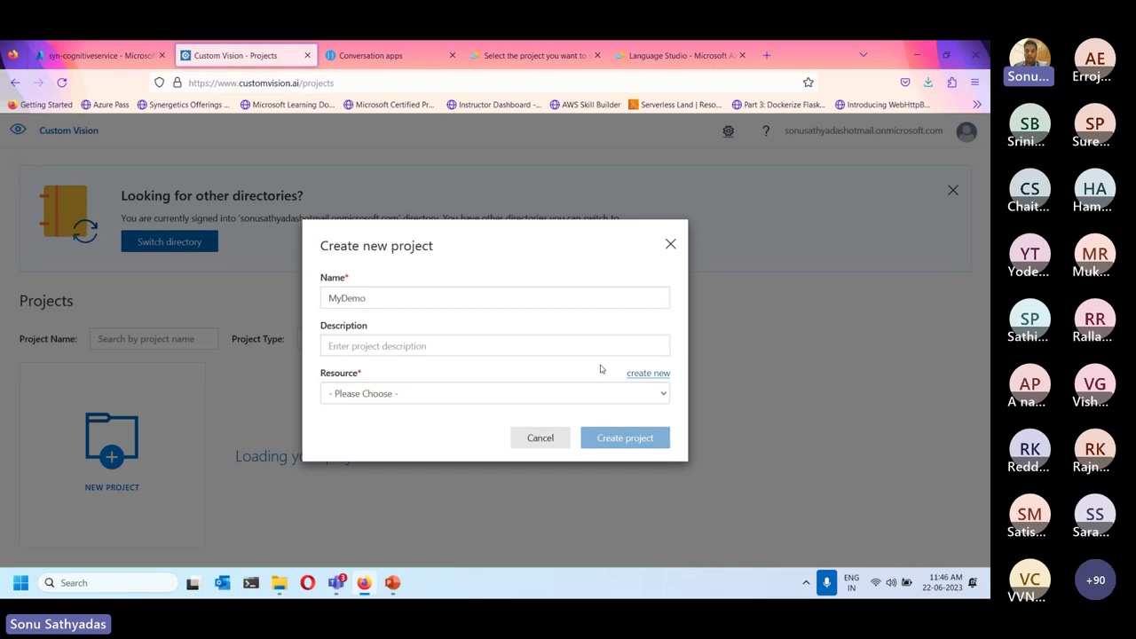
- Start a new resource for the project, choosing the MSDN Platforms subscription and naming it MyCustomVision-Training
click(656, 374)
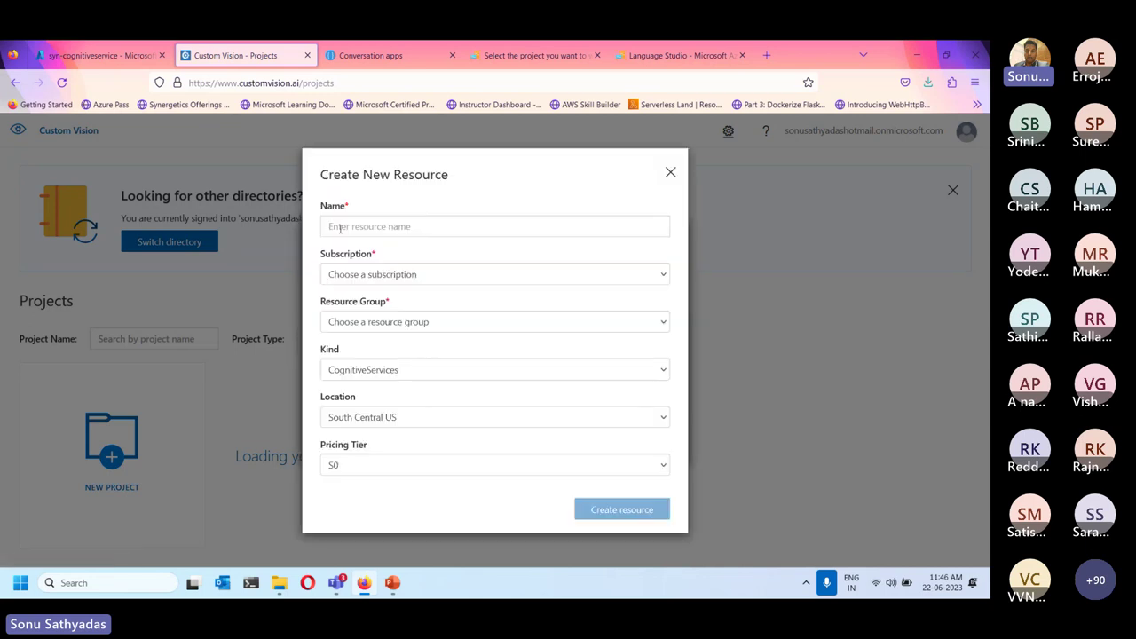
click(364, 276)
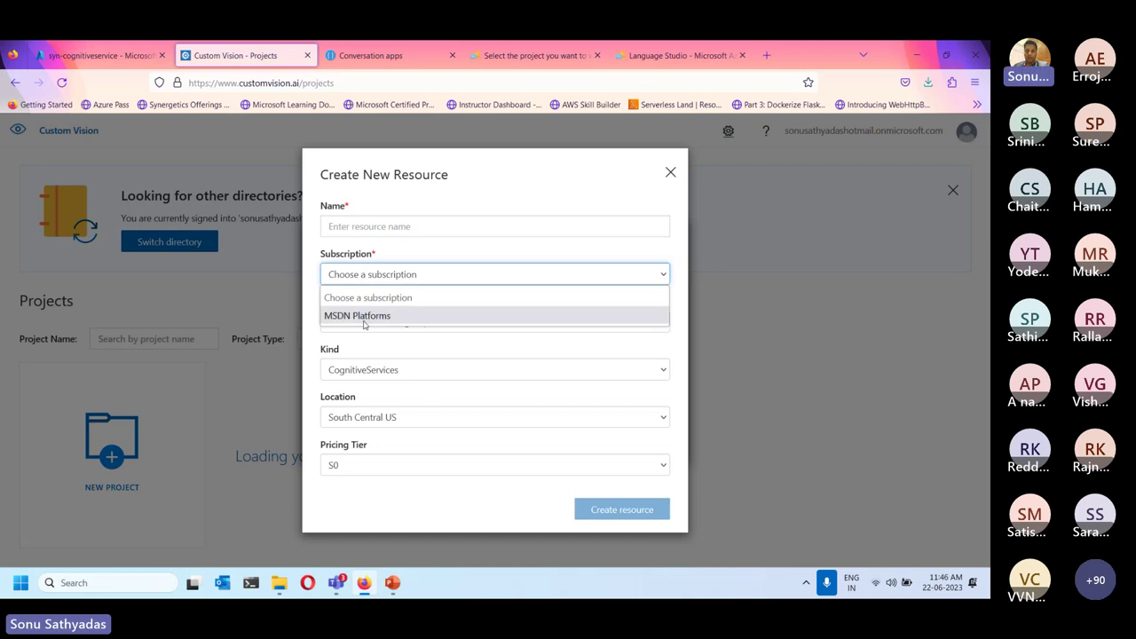
click(364, 318)
click(401, 227)
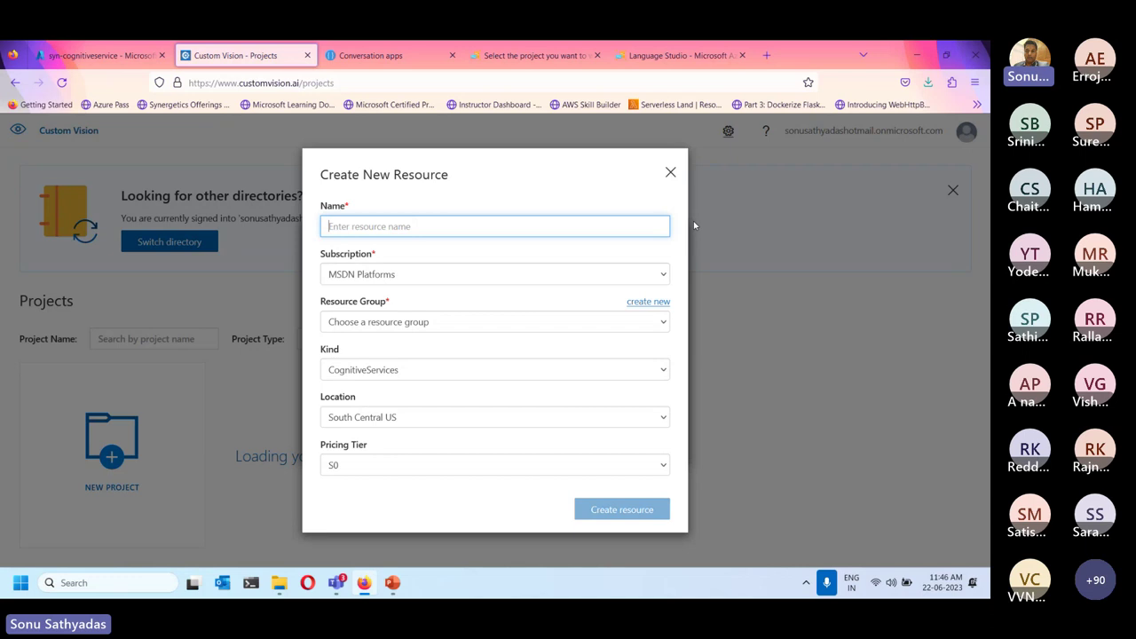
text(MyCus)
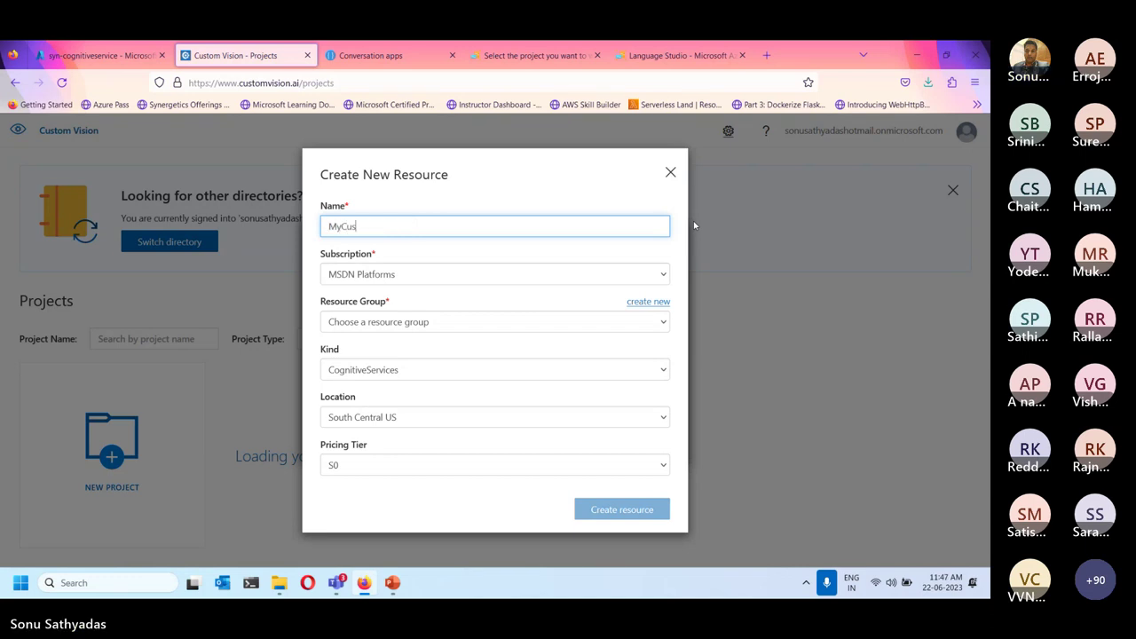
text(tomVision-Training)
click(524, 293)
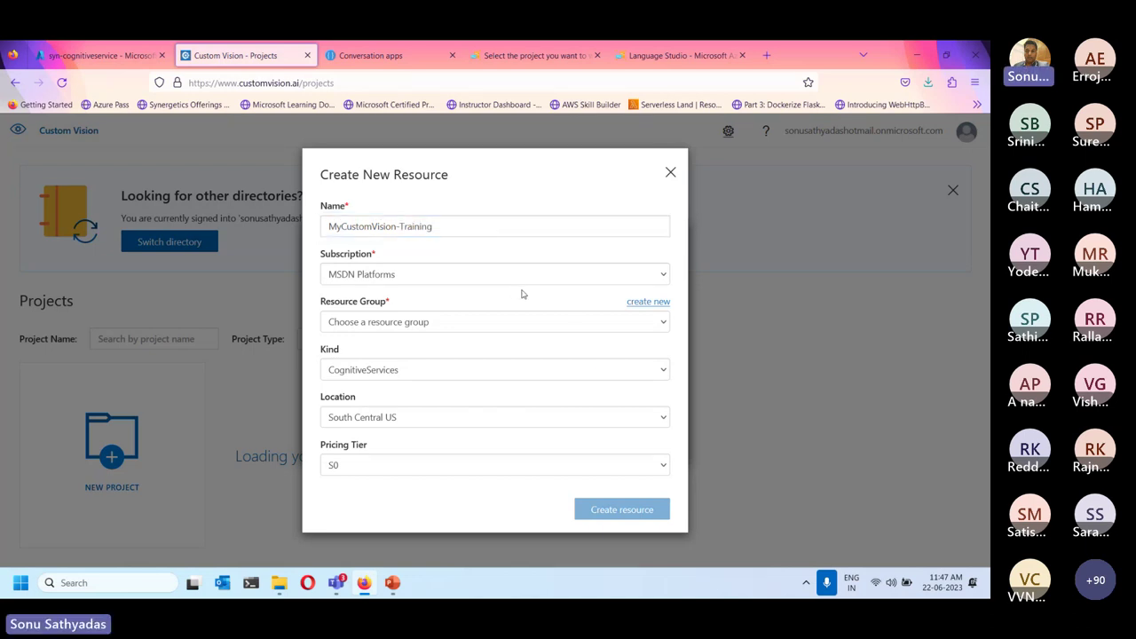
- Create the training resource in the AI102Group resource group with kind CustomVision.Training, location East US and pricing tier F0
click(386, 327)
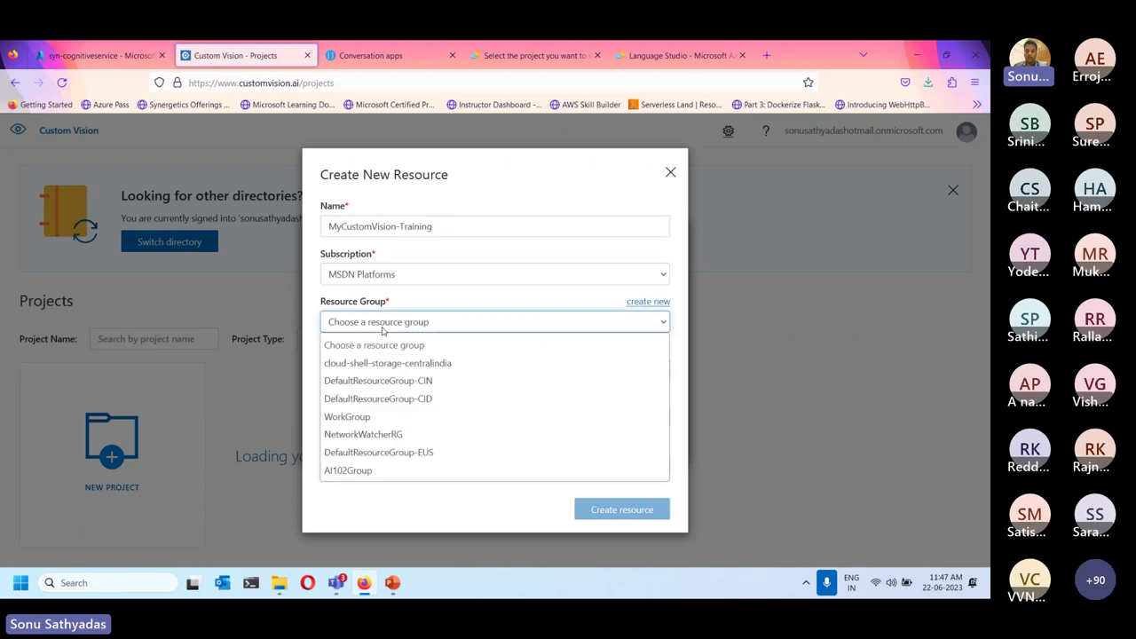
click(353, 469)
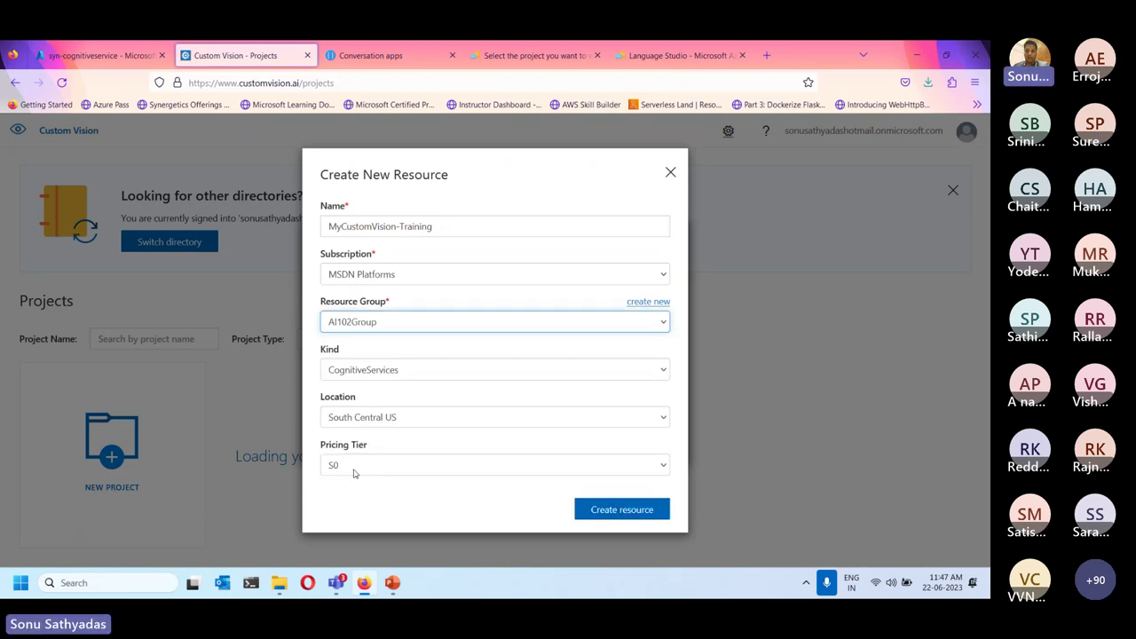
click(389, 375)
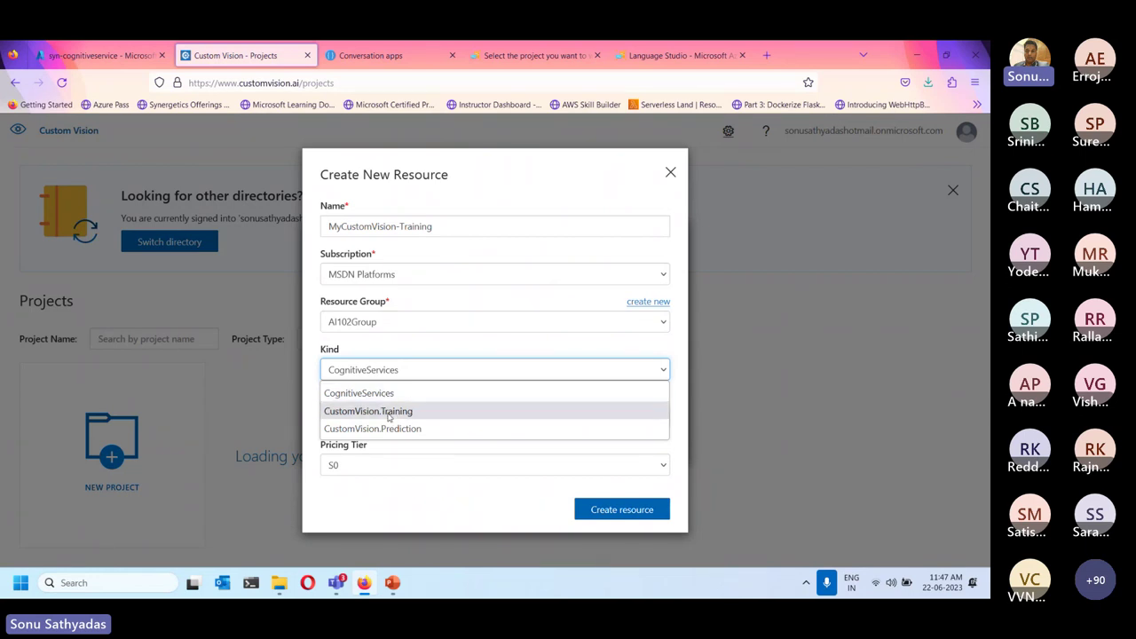
click(389, 413)
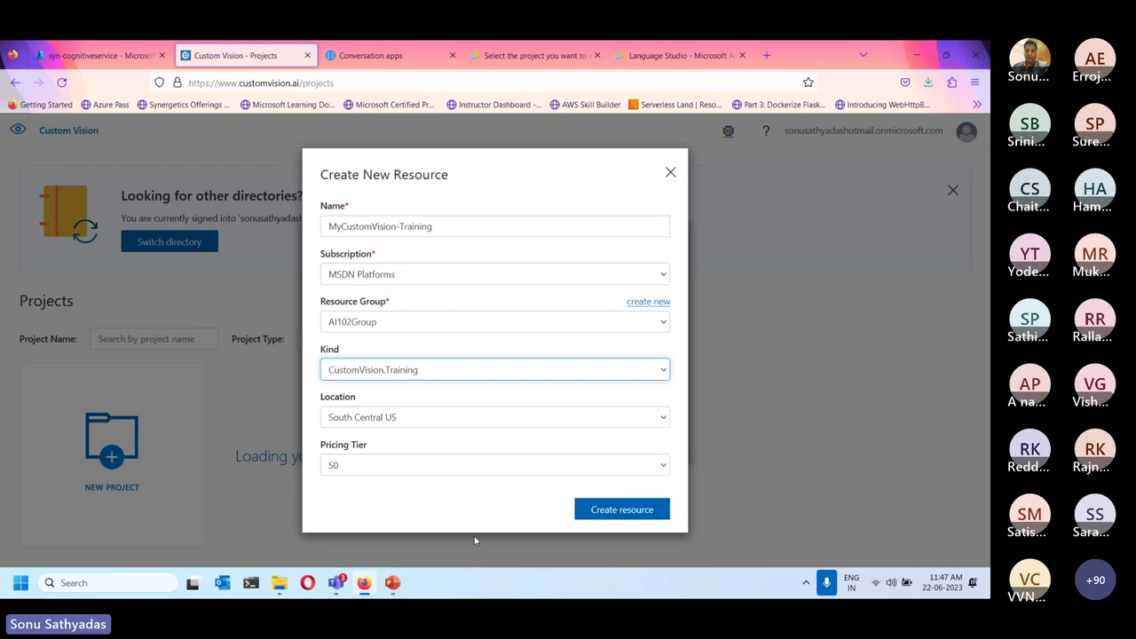
click(404, 417)
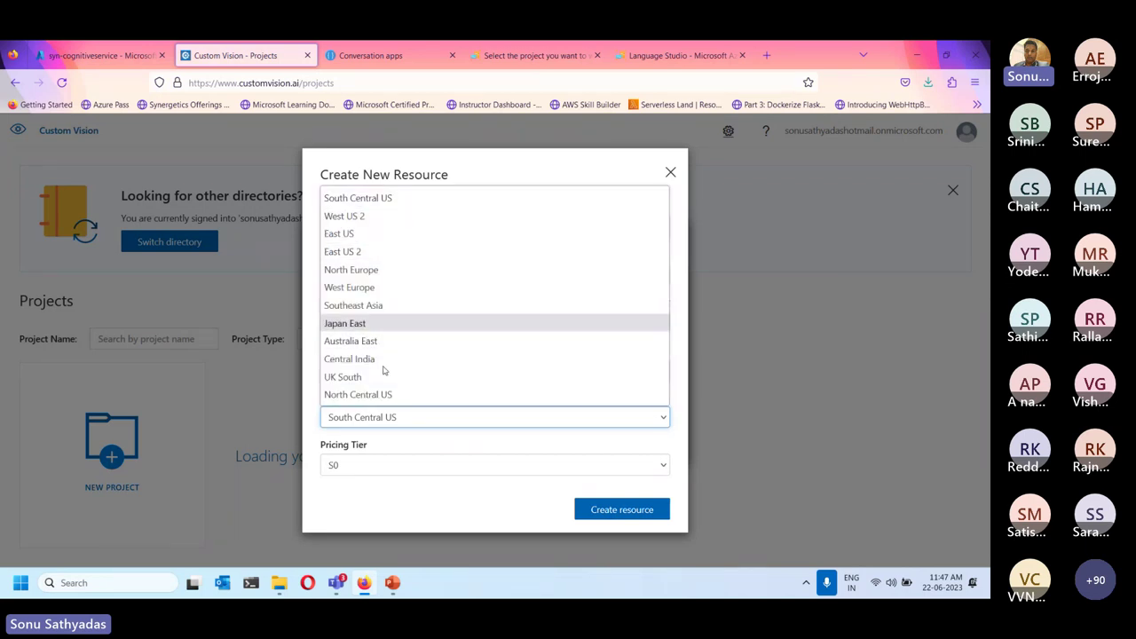
click(345, 232)
click(364, 464)
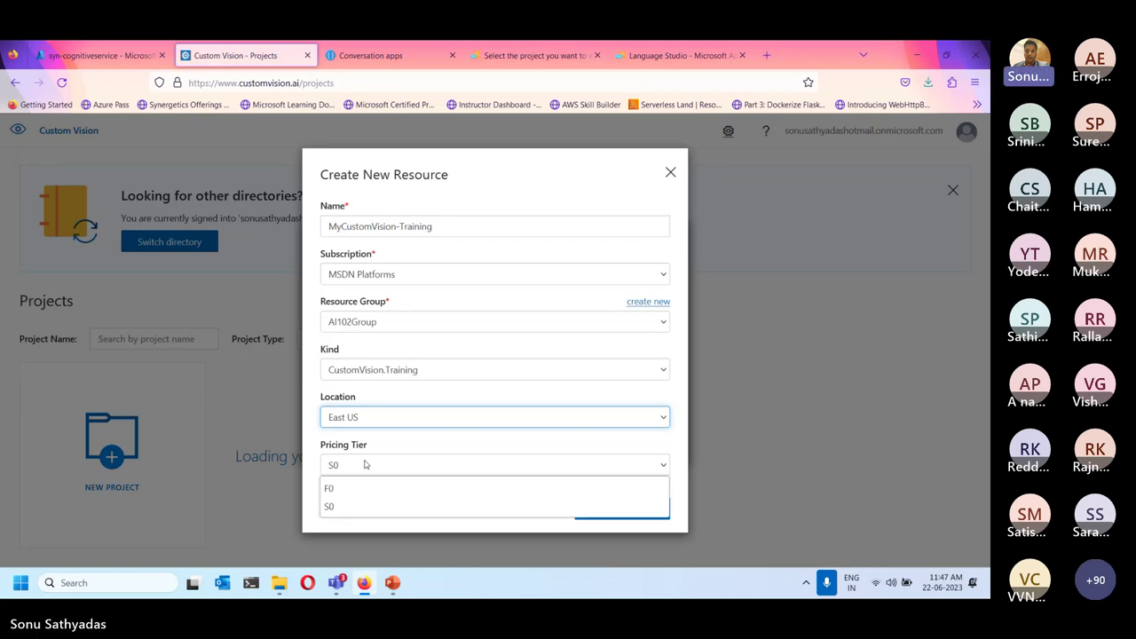
click(351, 489)
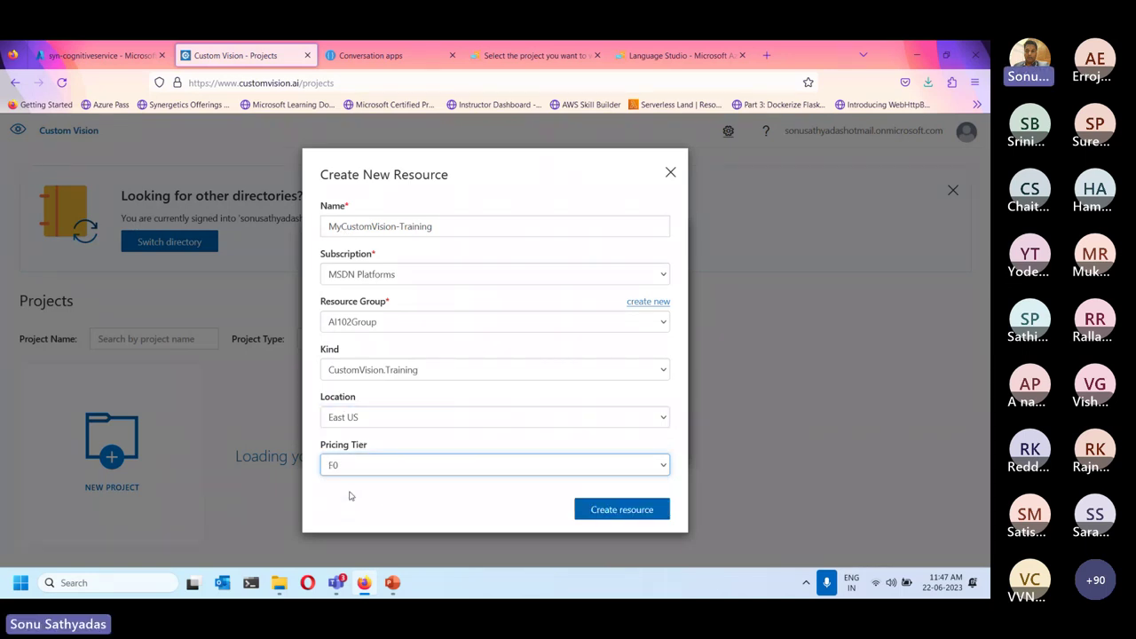
click(614, 509)
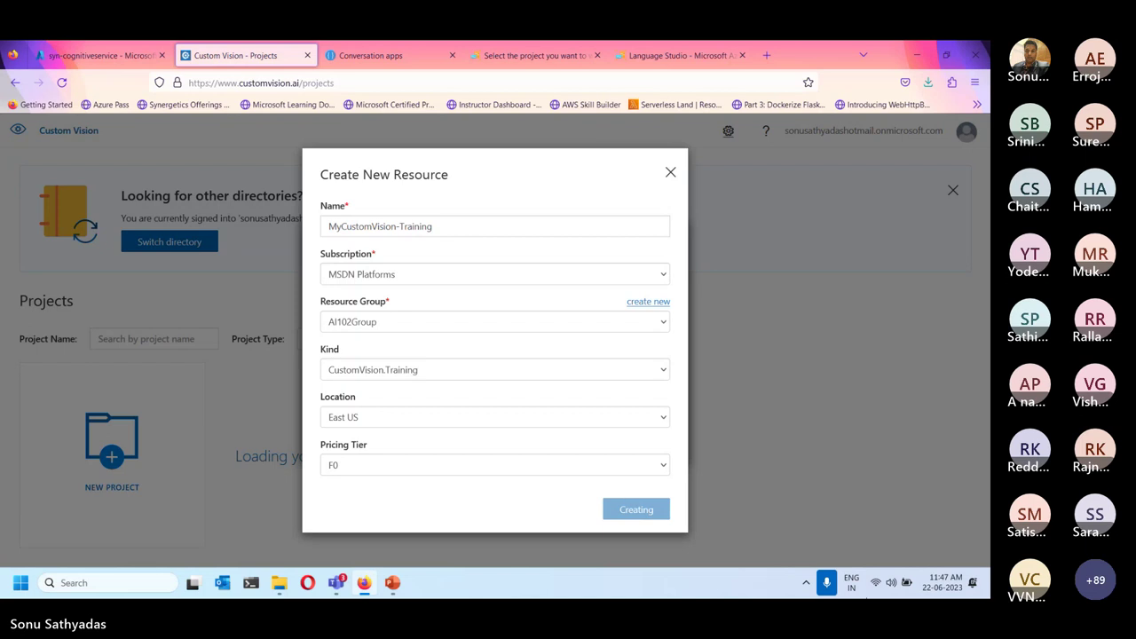
click(826, 582)
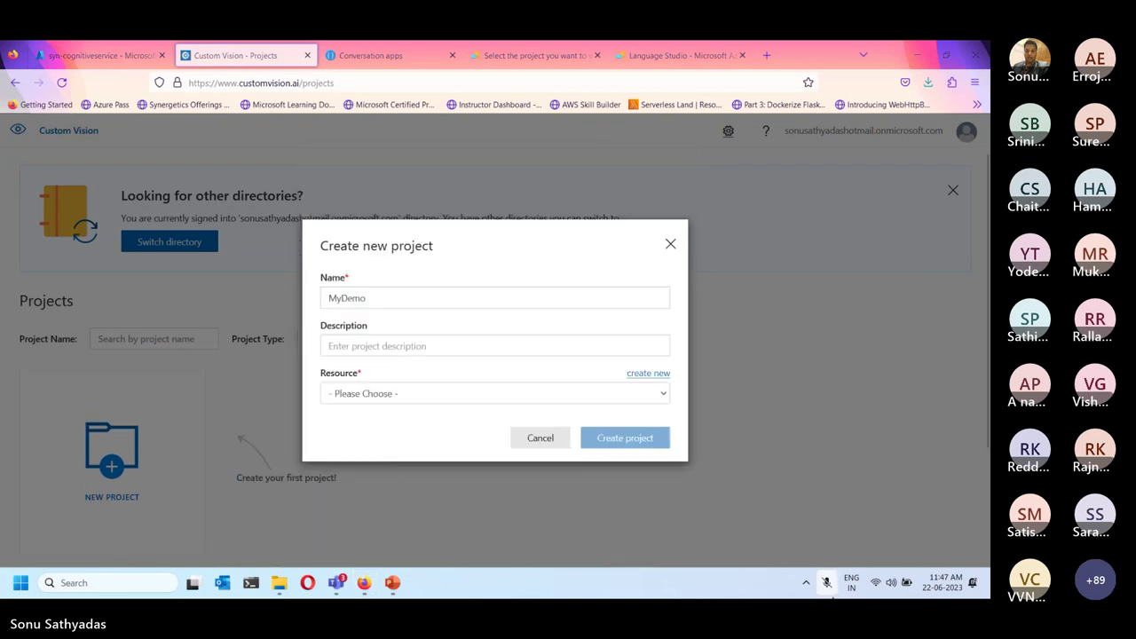
- Try to create the MyDemo project with the MyCustomVision-Training [F0] resource
click(466, 393)
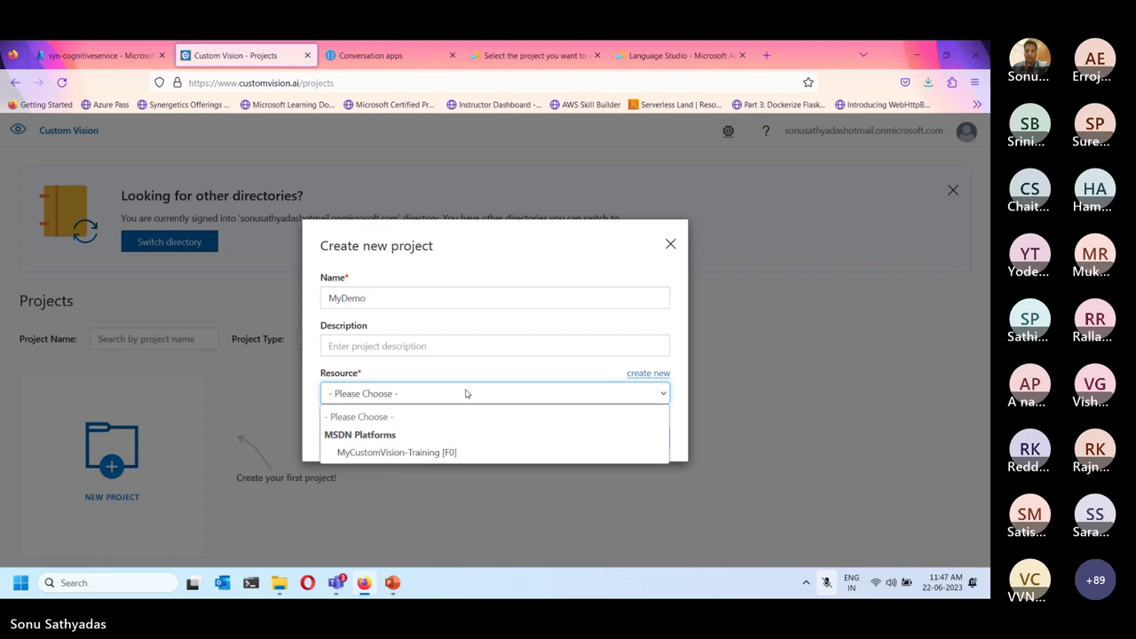
click(826, 588)
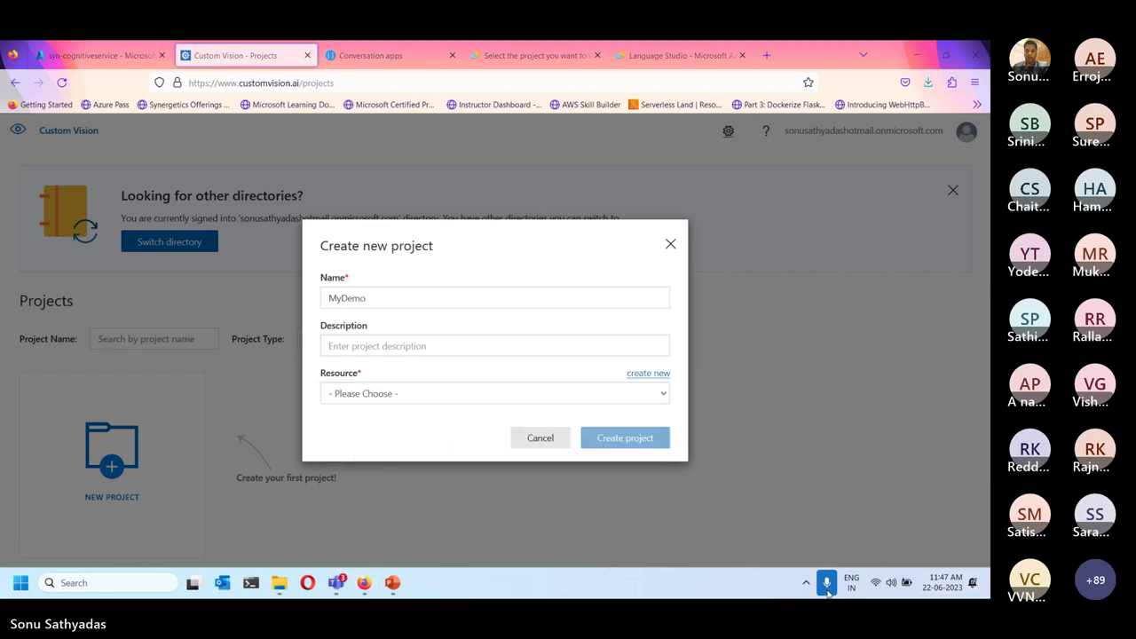
click(367, 393)
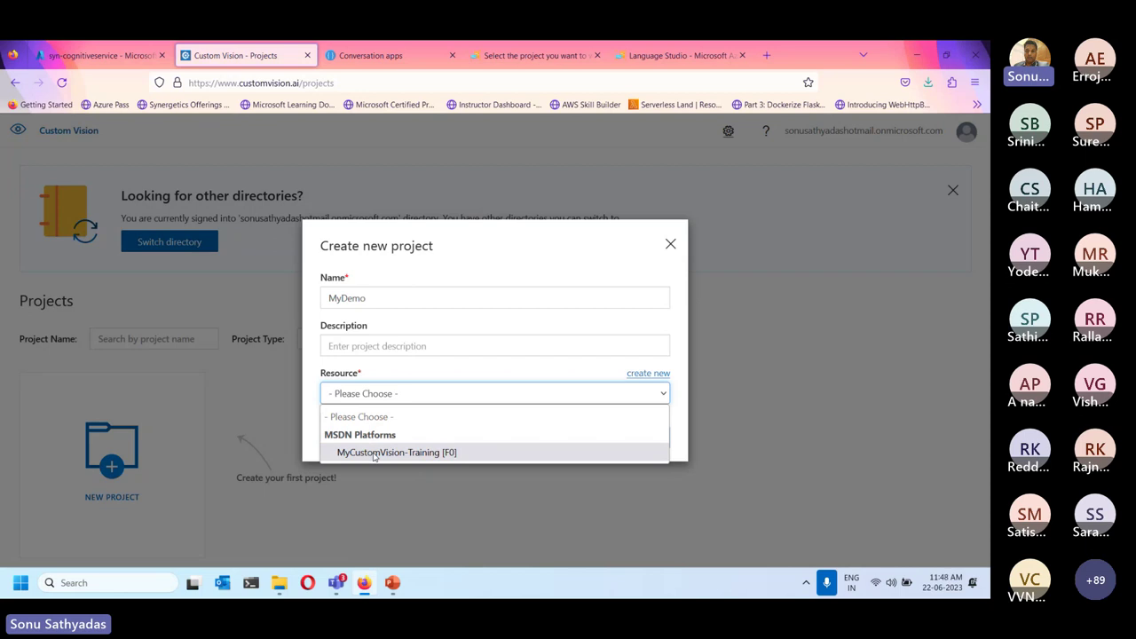
click(374, 452)
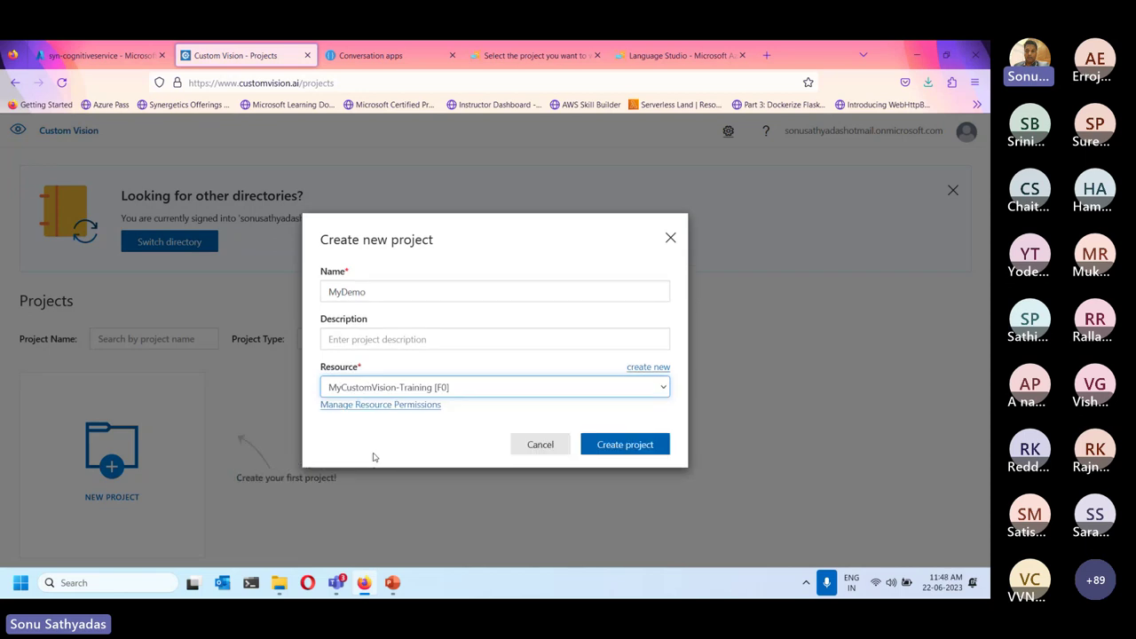
click(629, 449)
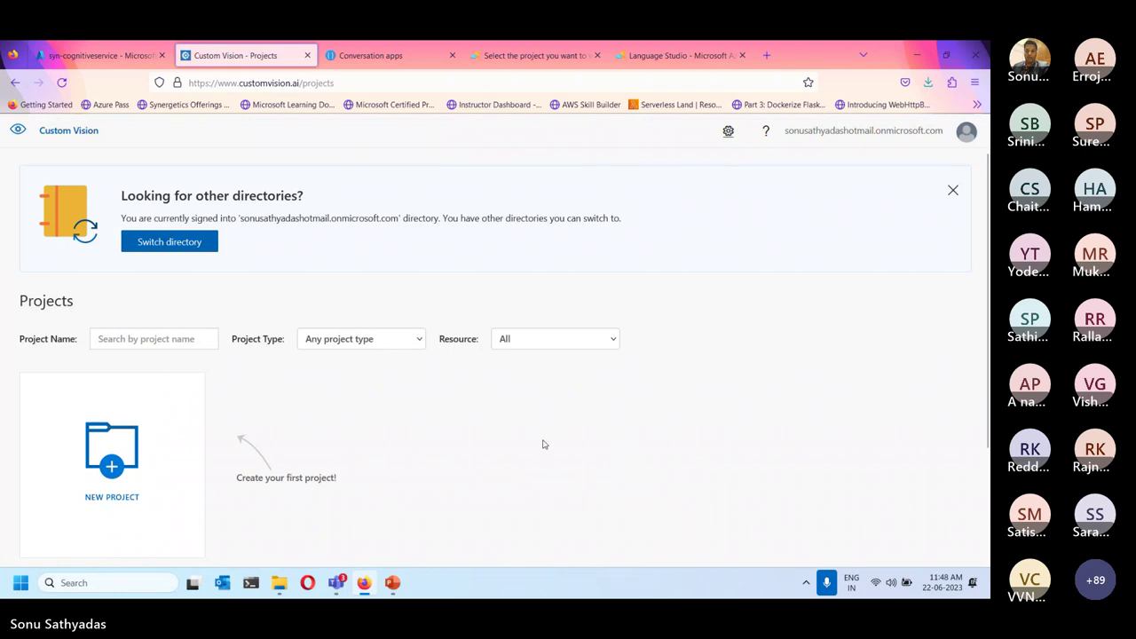
- Check the project list for MyDemo, looking at the project type options and filtering by the MyCustomVision-Training resource
scroll(338, 423, down, 2)
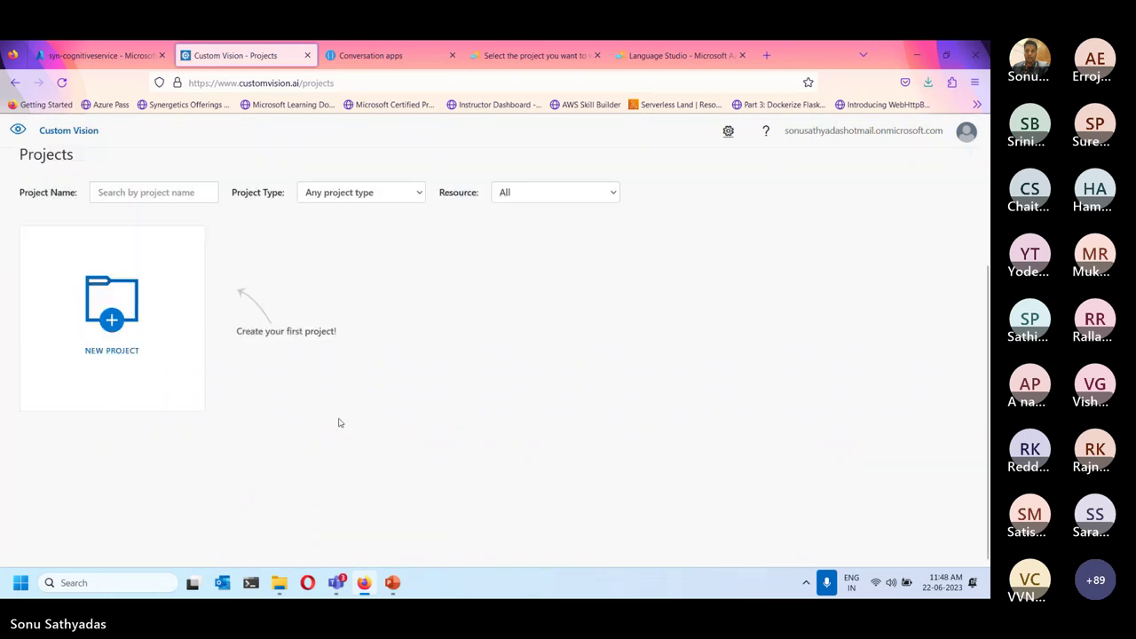
scroll(338, 423, up, 2)
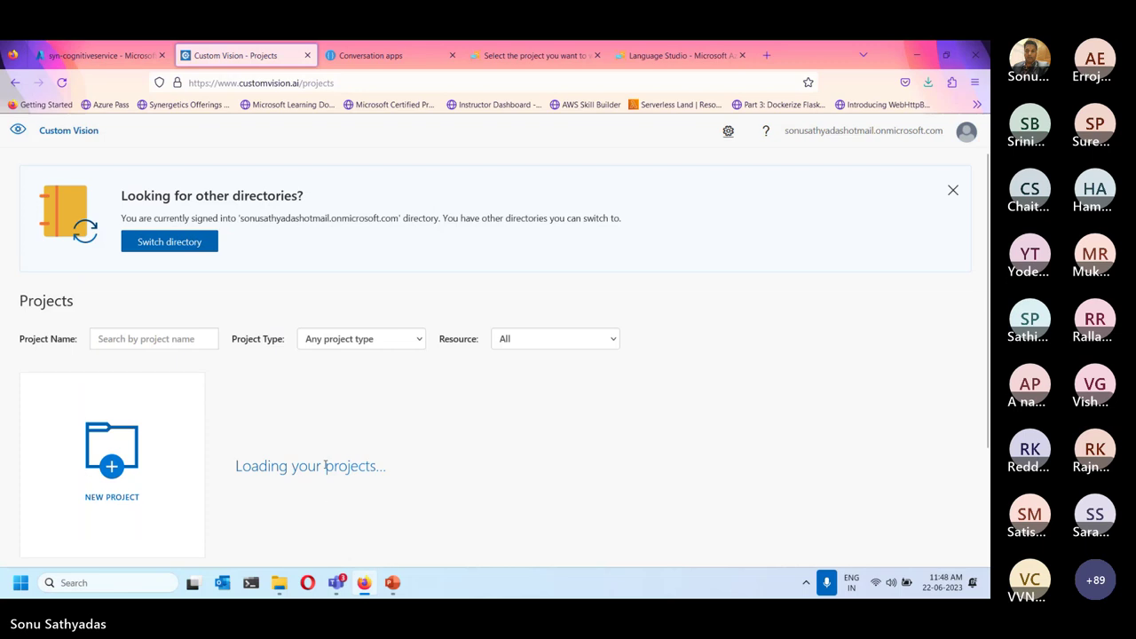
click(355, 339)
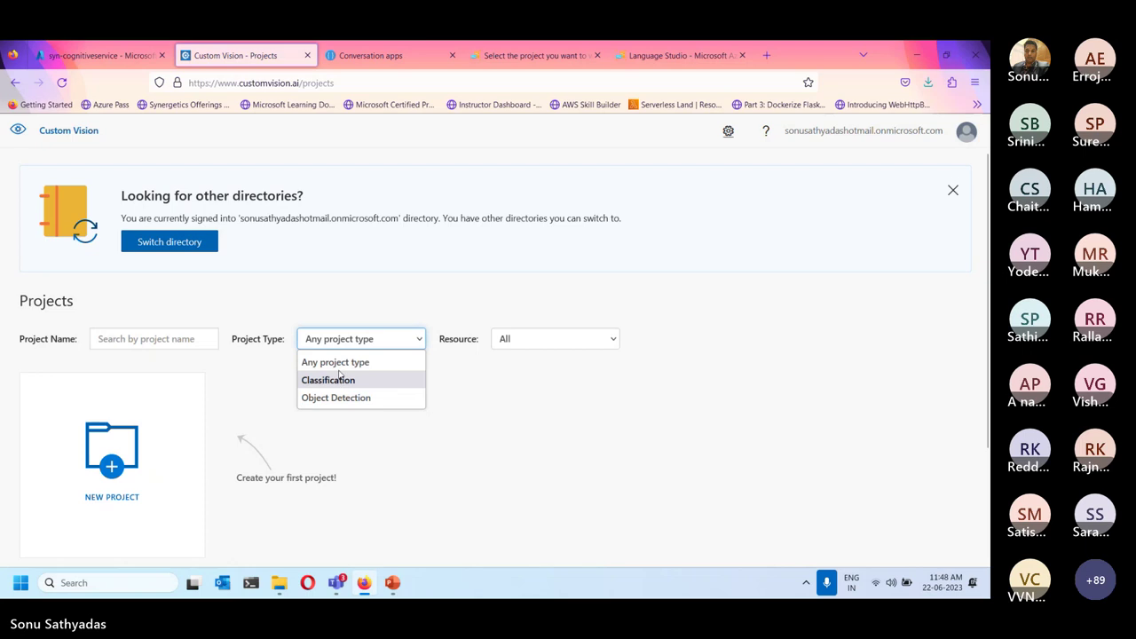
click(251, 406)
click(528, 336)
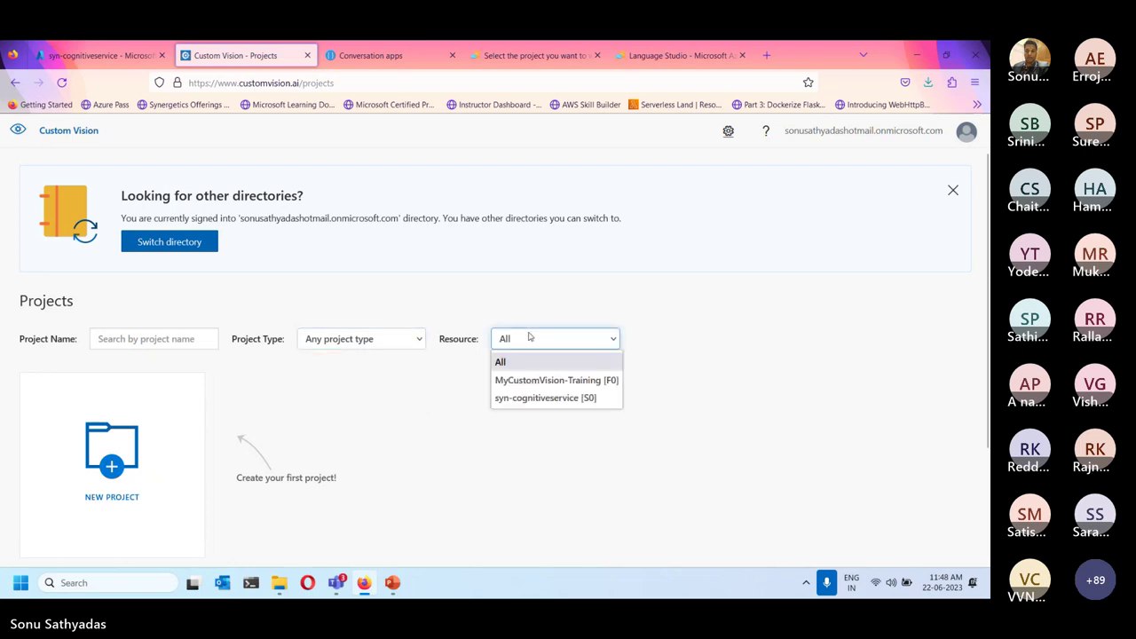
click(565, 381)
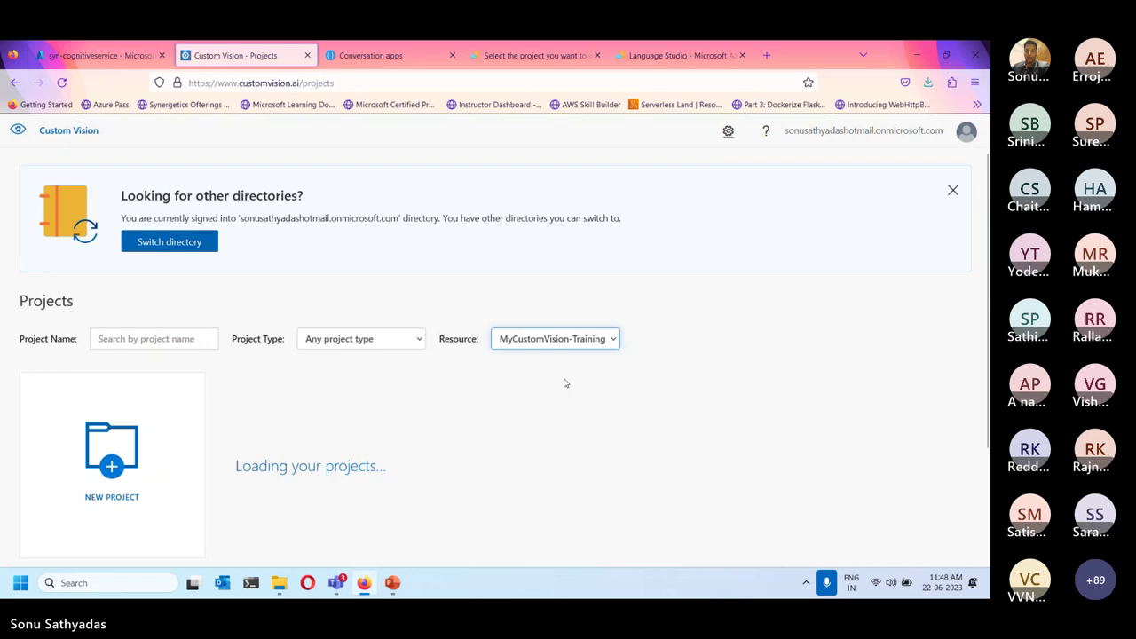
- Start a new project named MyDemo and assign it the MyCustomVision-Training [F0] resource
click(108, 462)
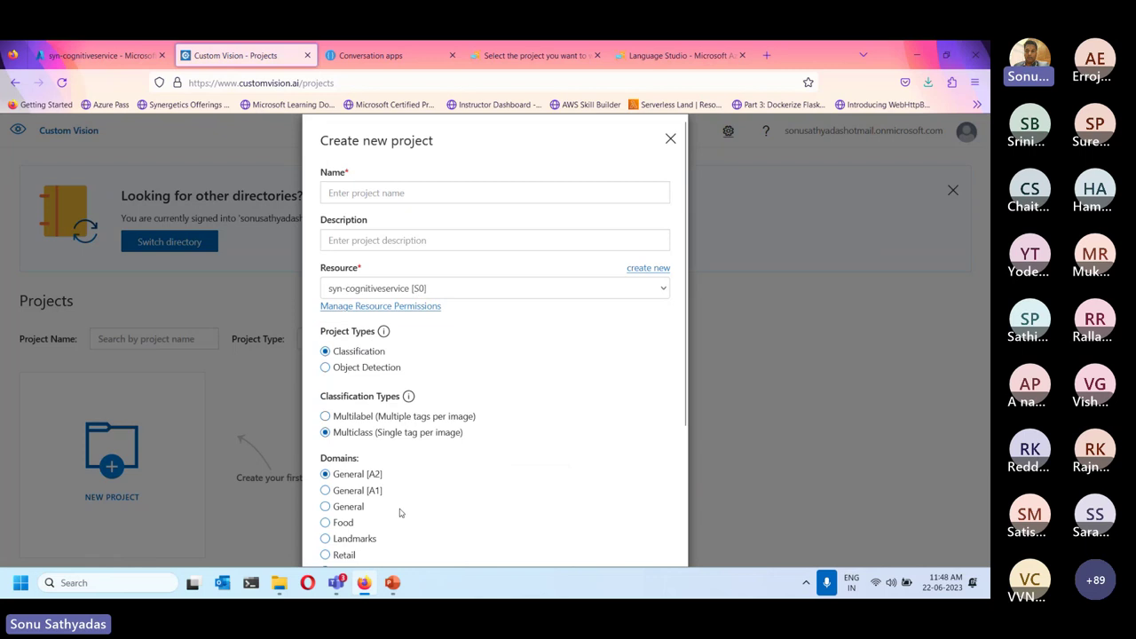
click(375, 194)
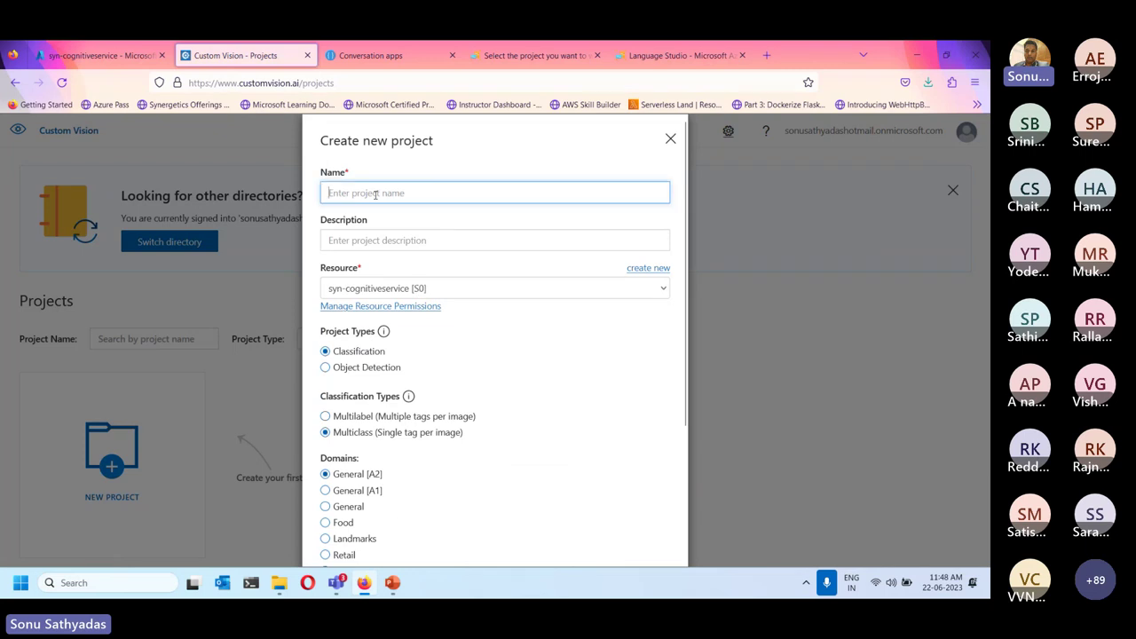
text(MyDemo)
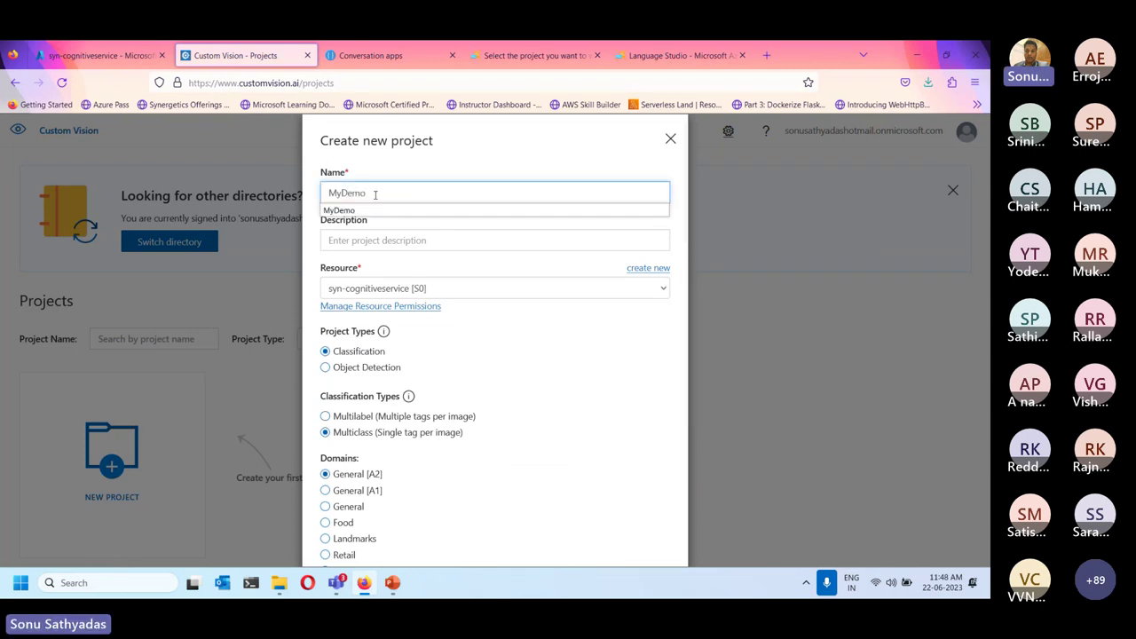
click(355, 210)
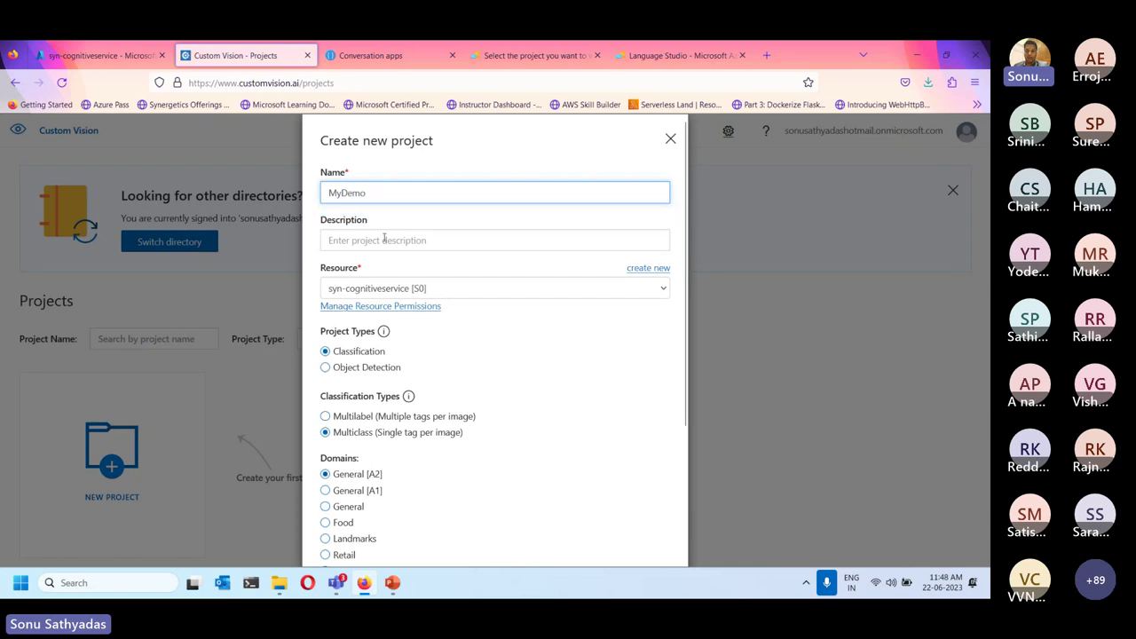
click(379, 288)
click(422, 349)
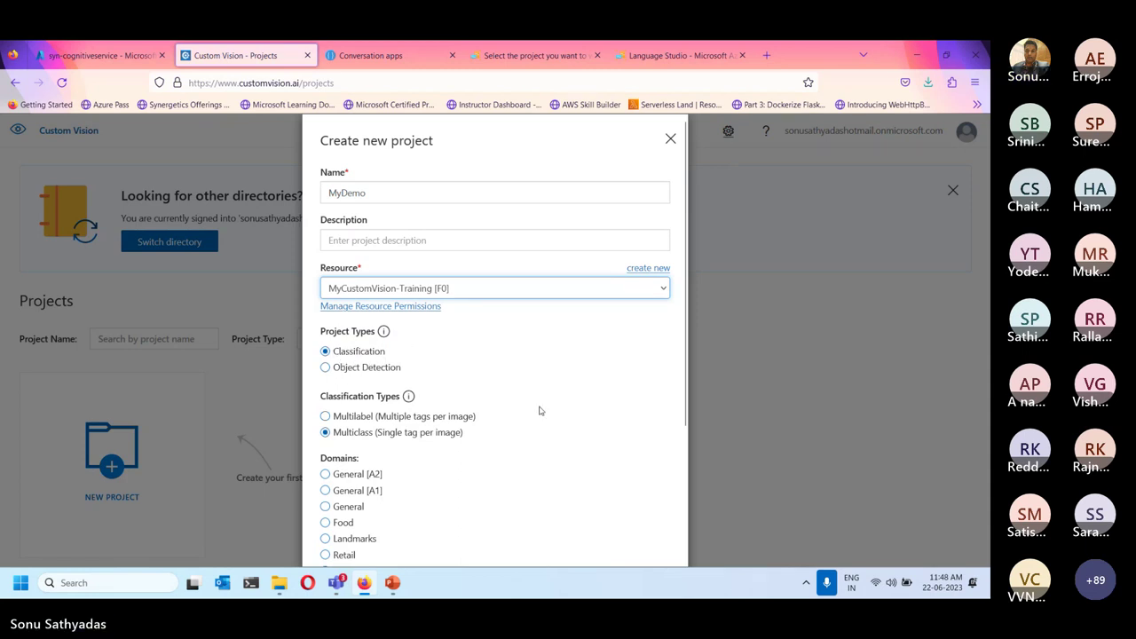
- Choose the General [A2] domain for the multiclass classification project and create it
scroll(539, 411, down, 3)
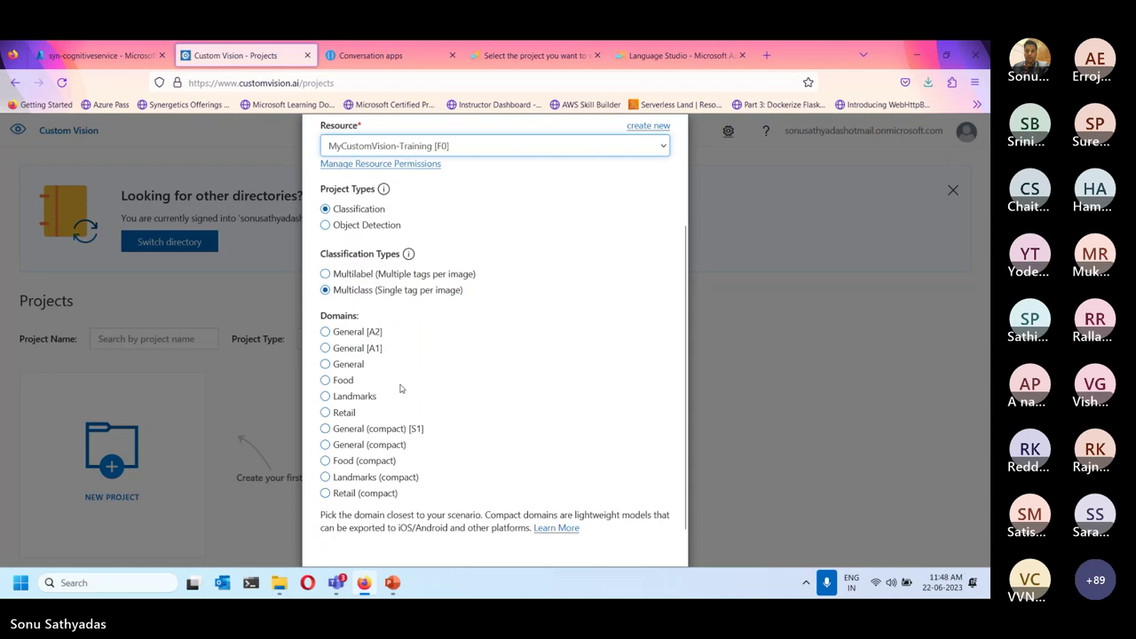
click(325, 333)
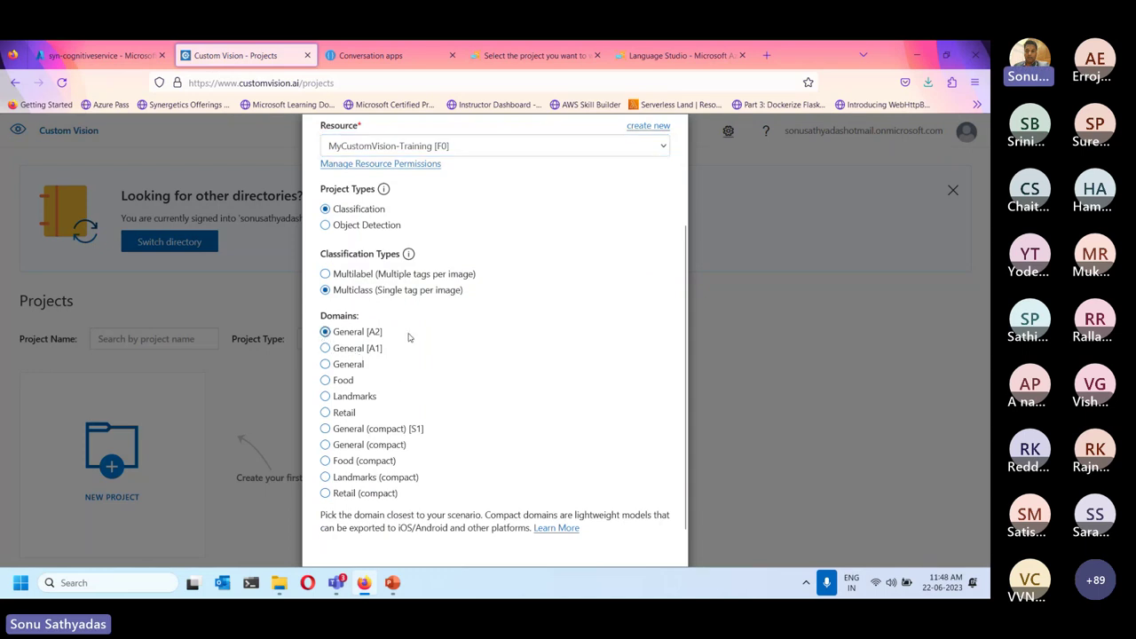
scroll(577, 543, down, 1)
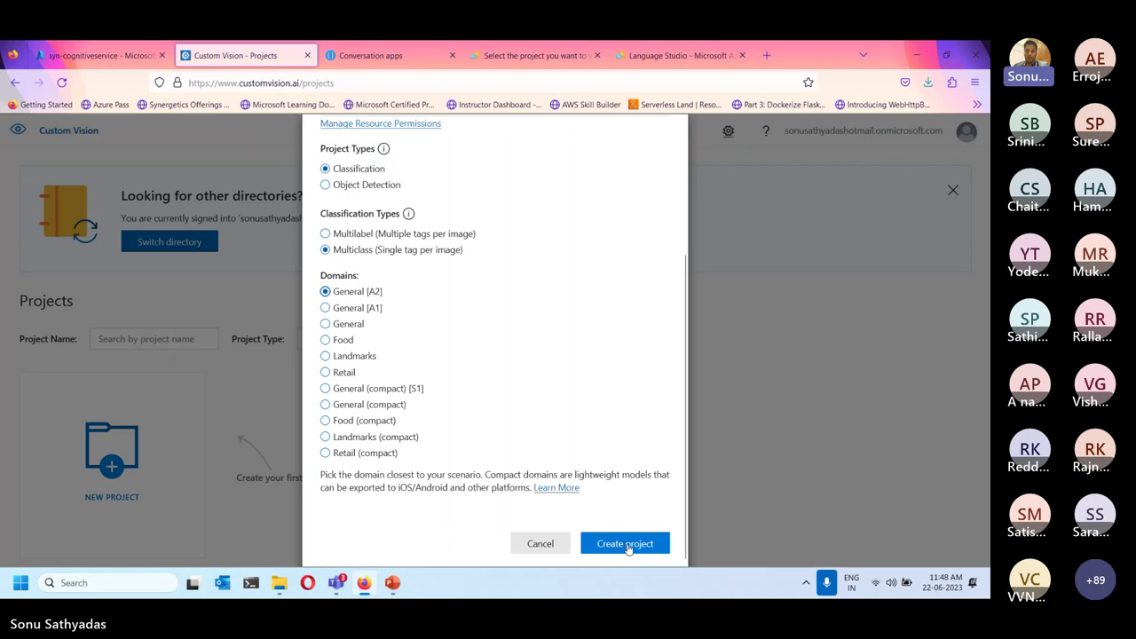
click(625, 544)
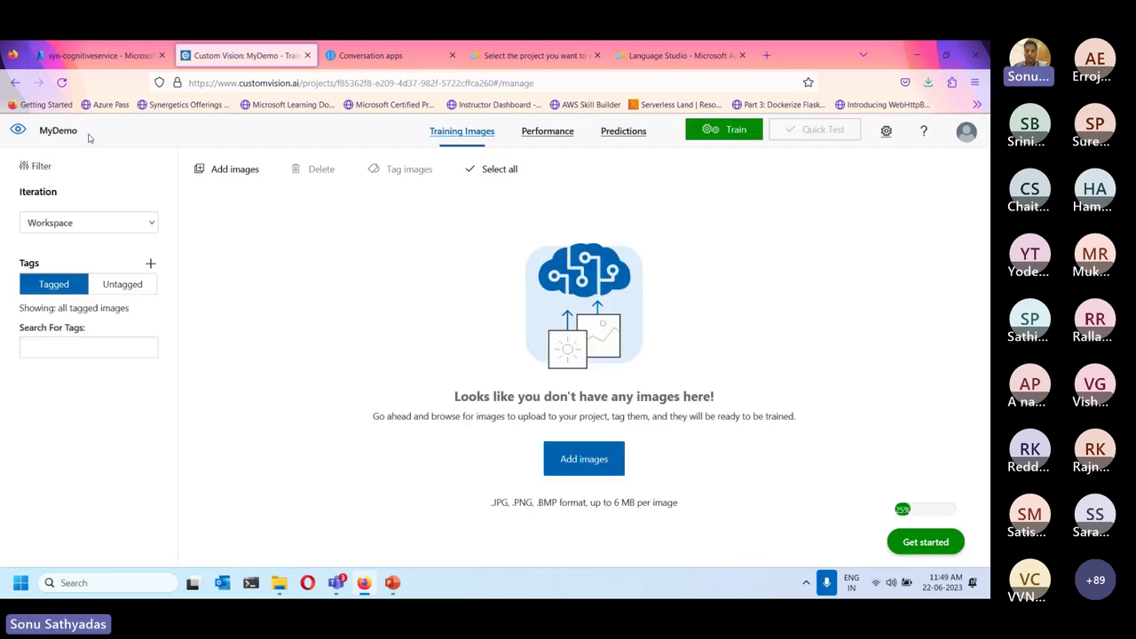
- Add all the images in the customvision-images training_images bulldog folder to a new upload batch
click(238, 174)
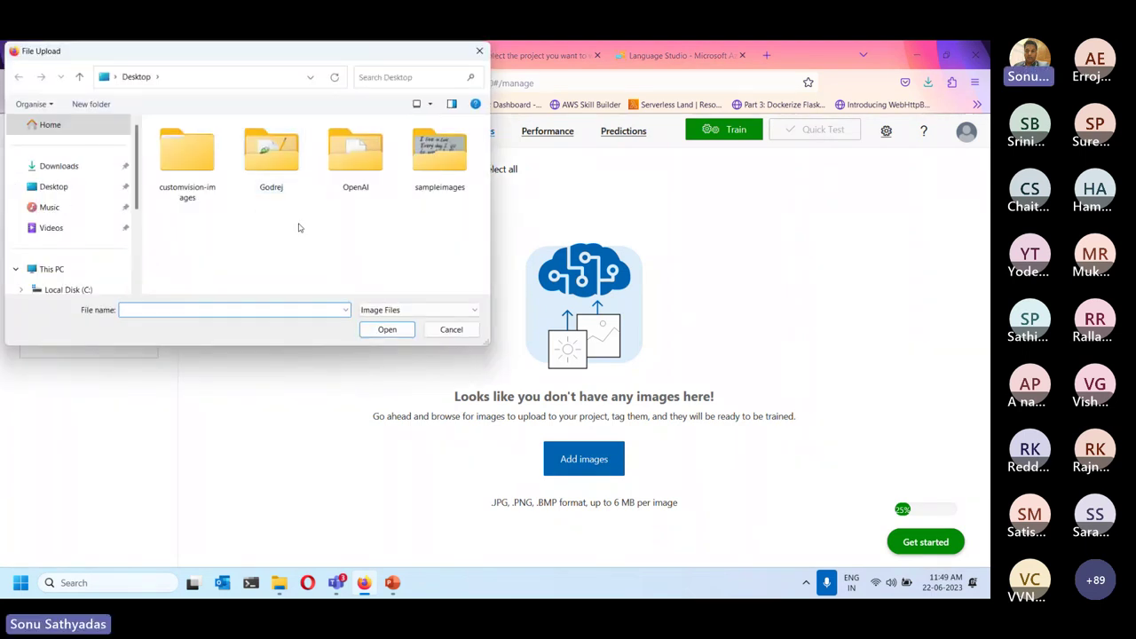
double_click(176, 158)
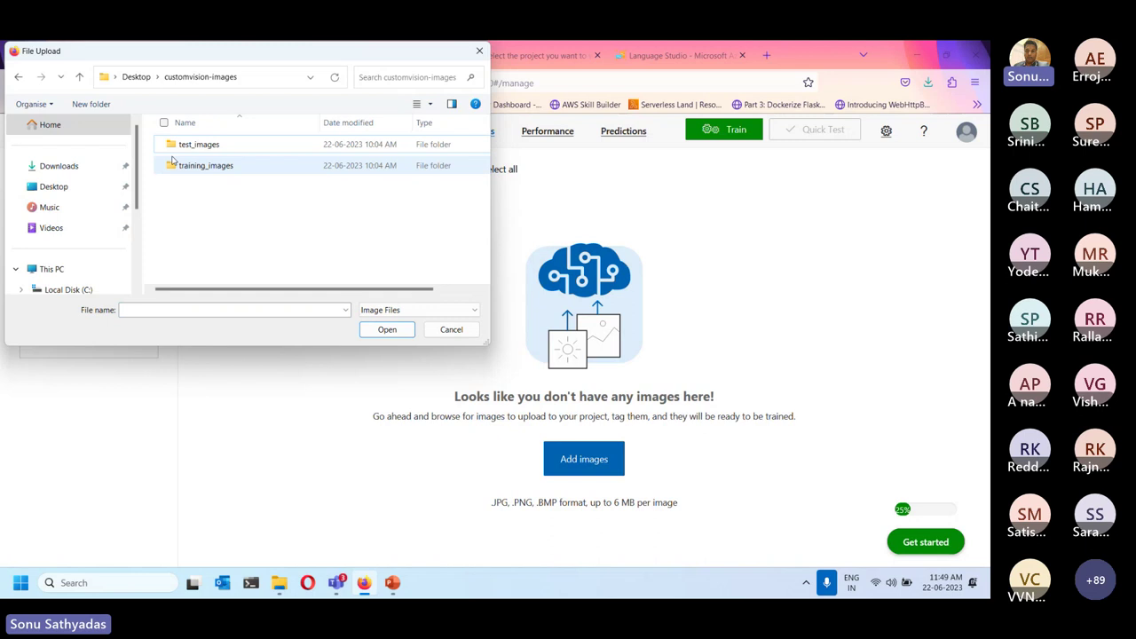
double_click(222, 165)
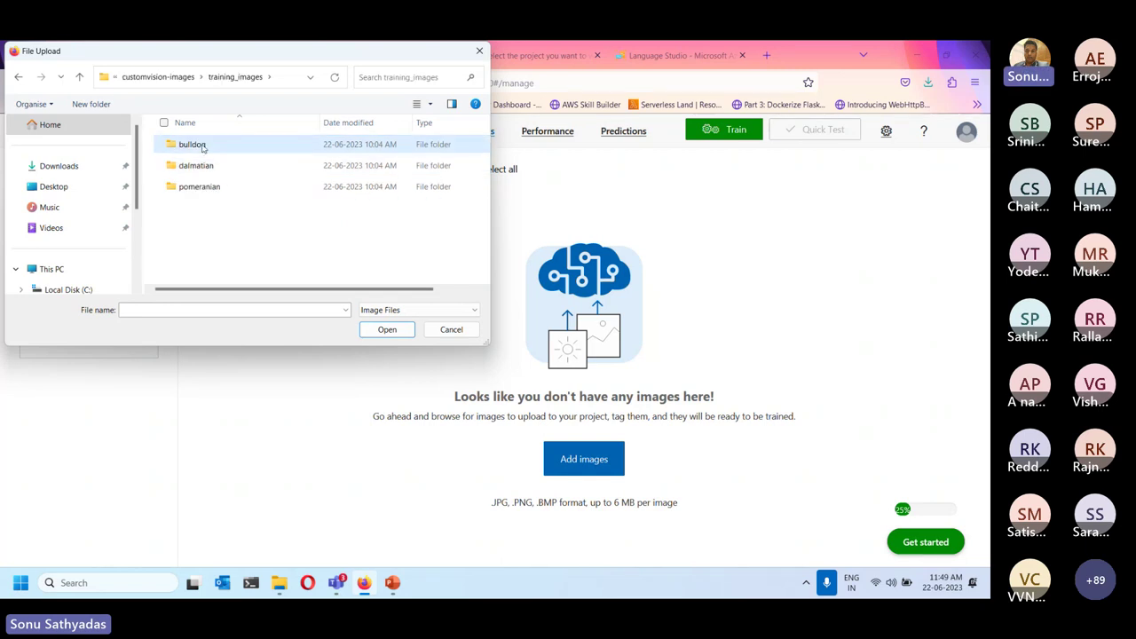
double_click(202, 148)
click(203, 153)
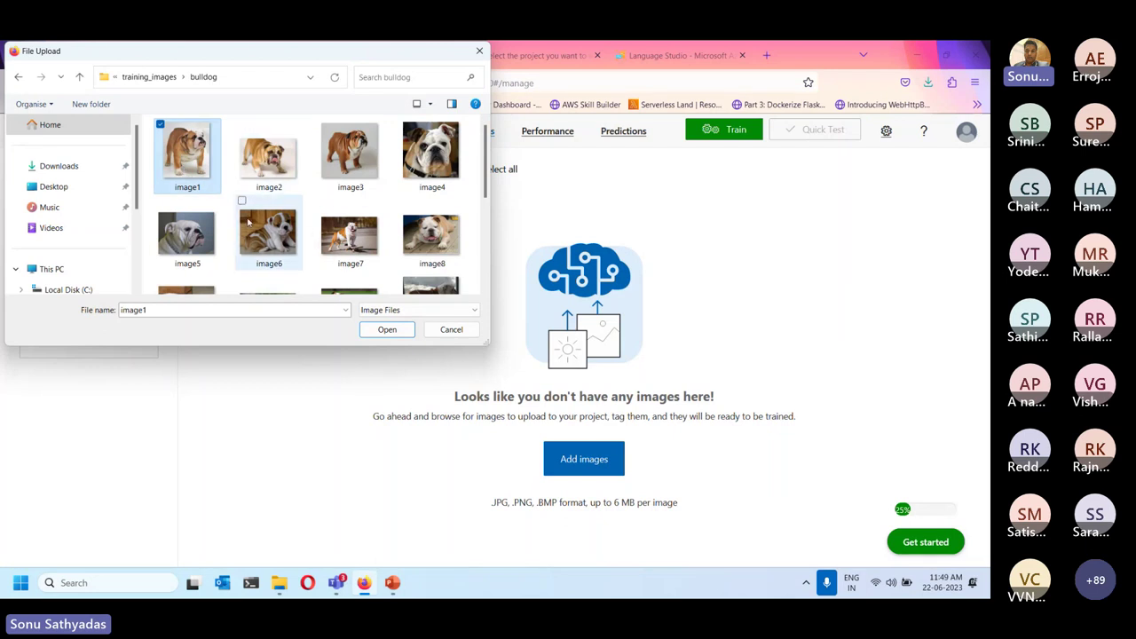
key(ctrl+a)
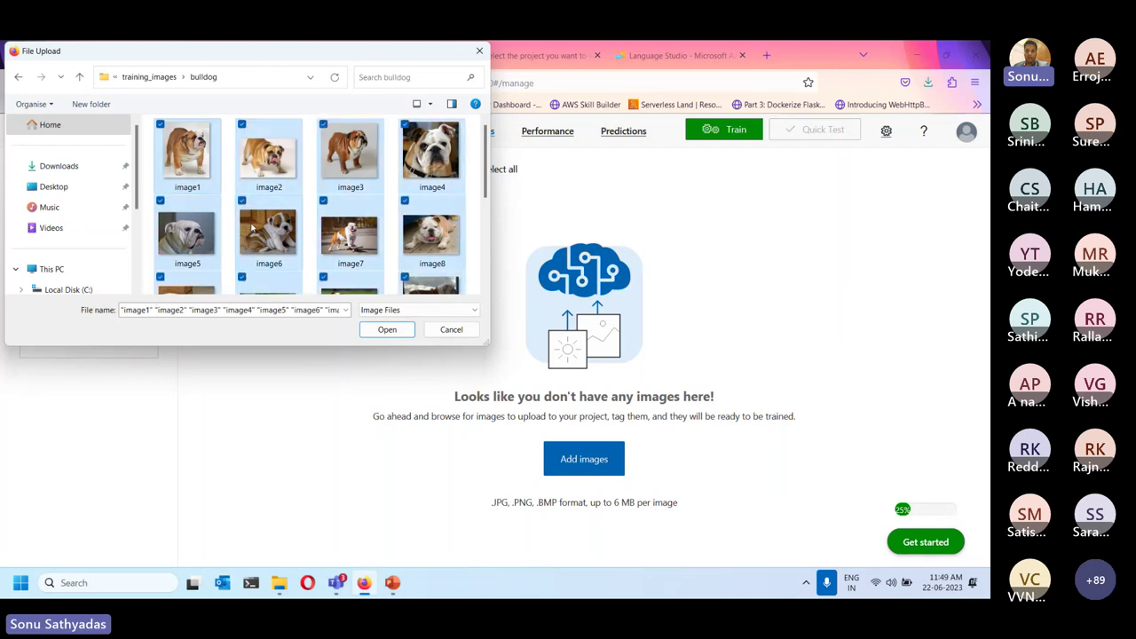
click(386, 332)
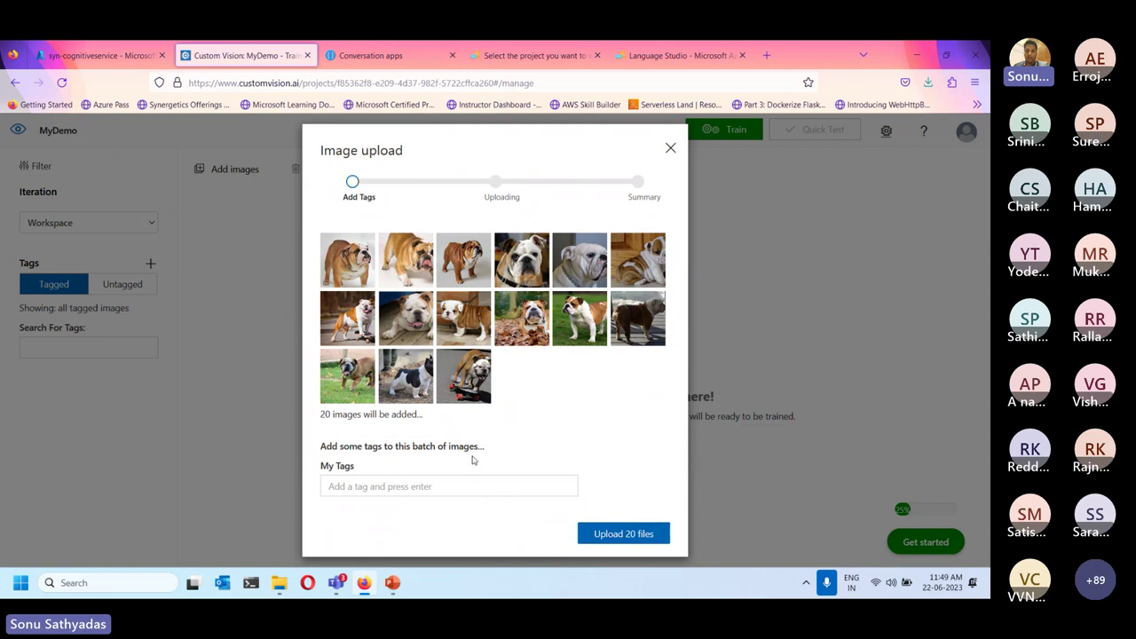
- Tag the bulldog batch with bulldog and animal, and upload its 20 files to the project
click(336, 487)
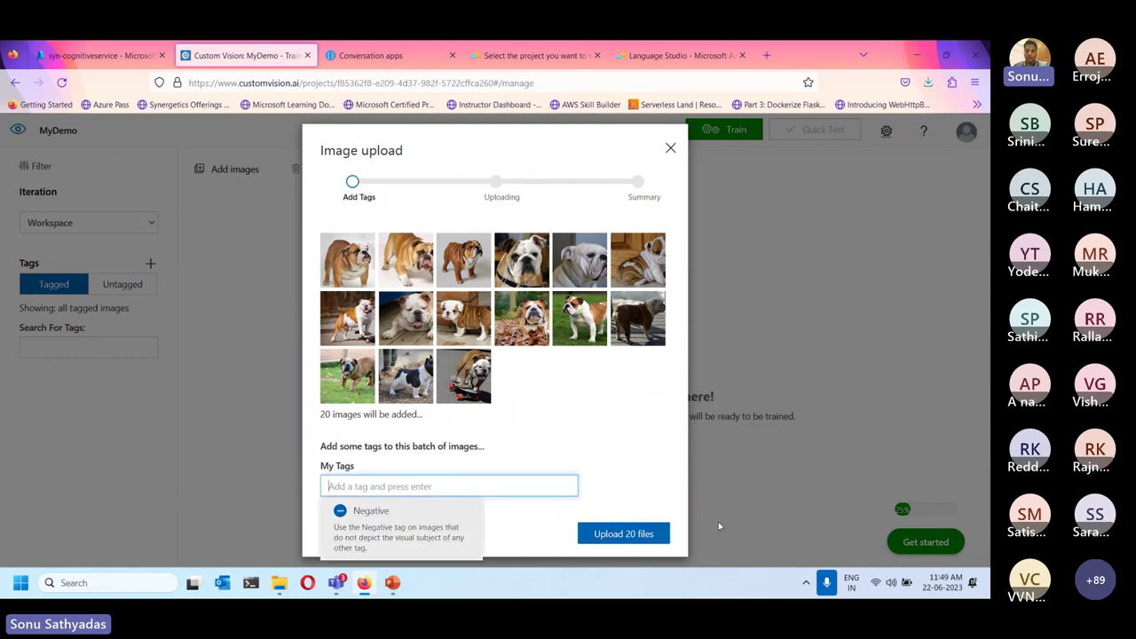
text(bu)
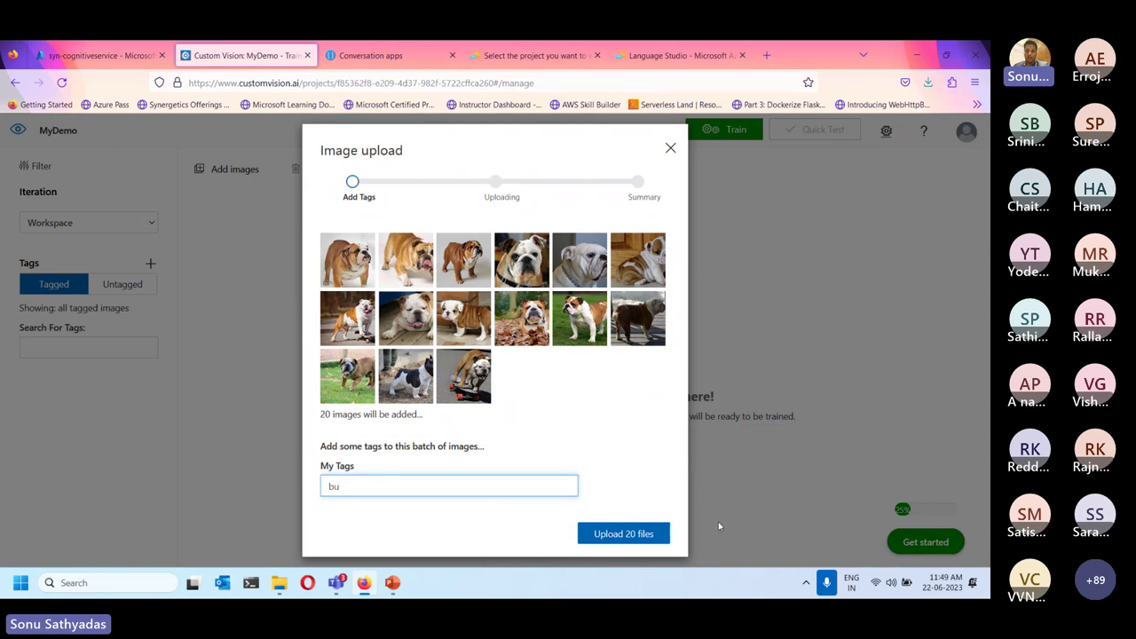
text(lldog)
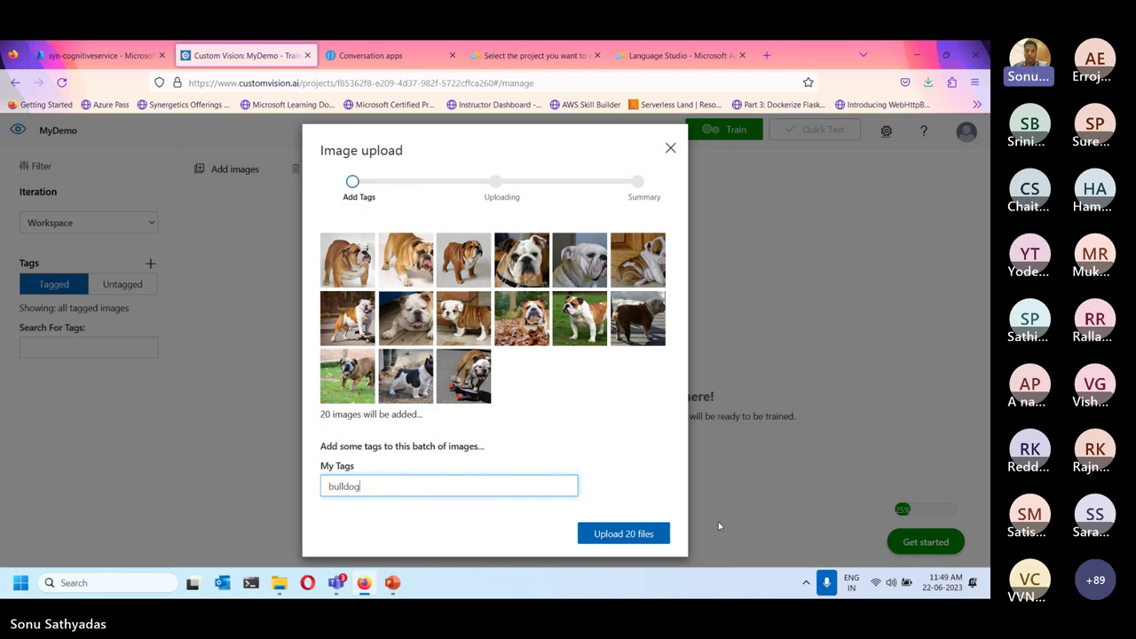
key(Return)
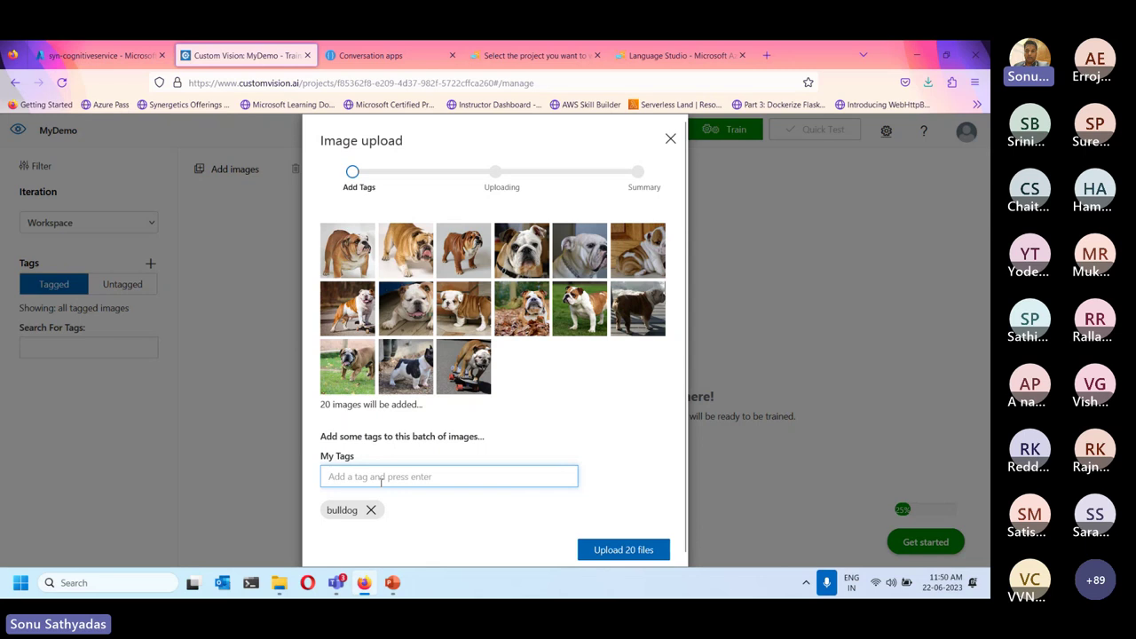
text(animal)
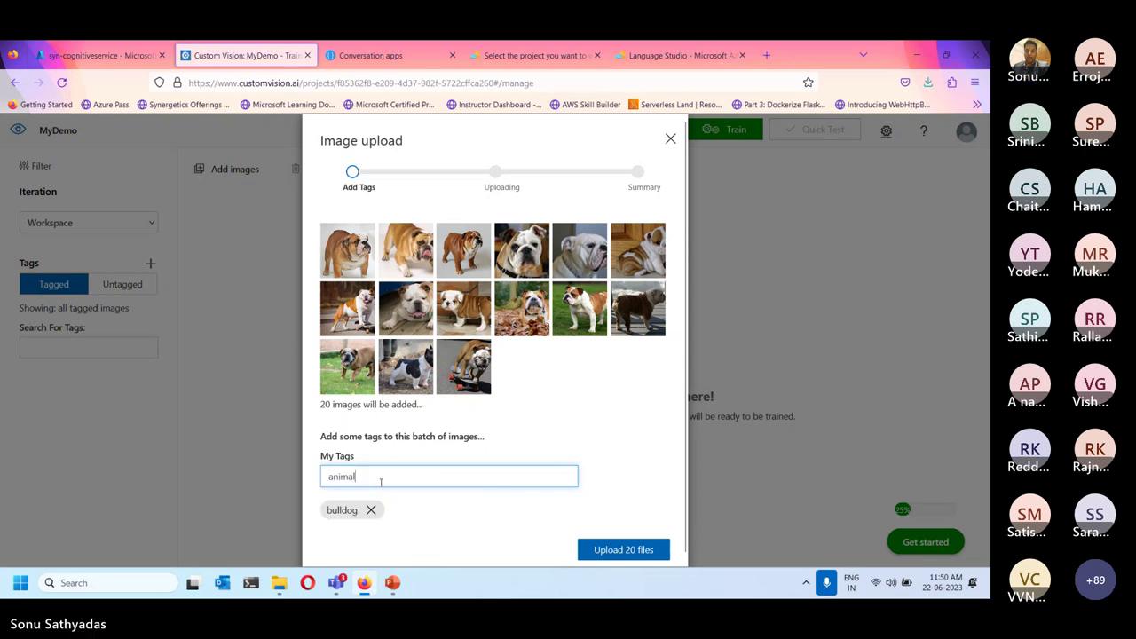
key(Return)
scroll(374, 446, down, 2)
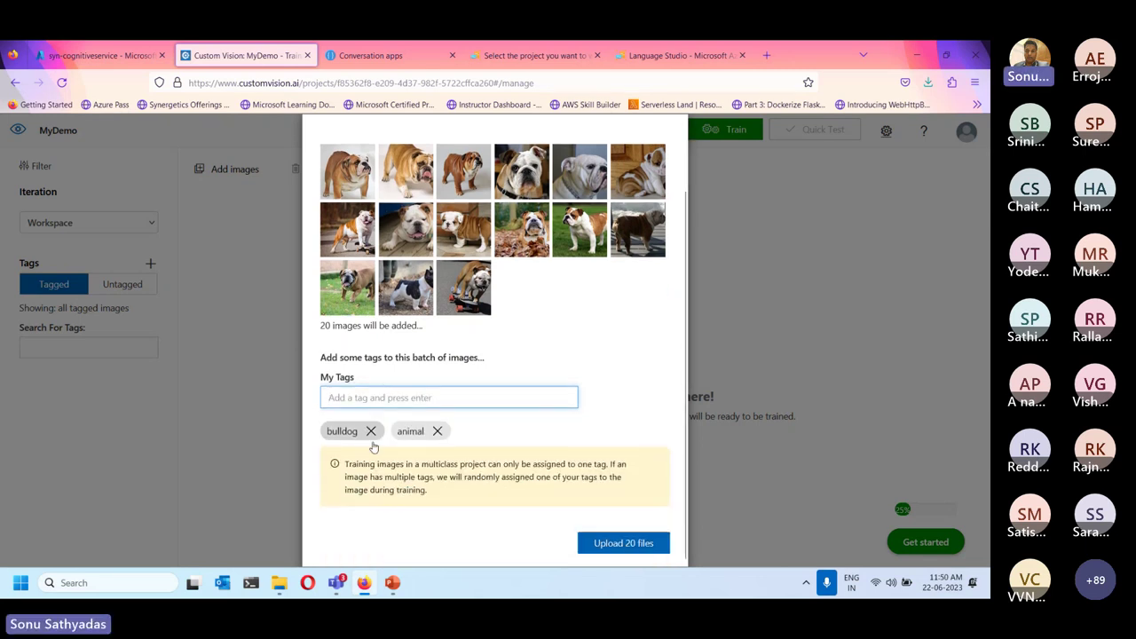
click(618, 545)
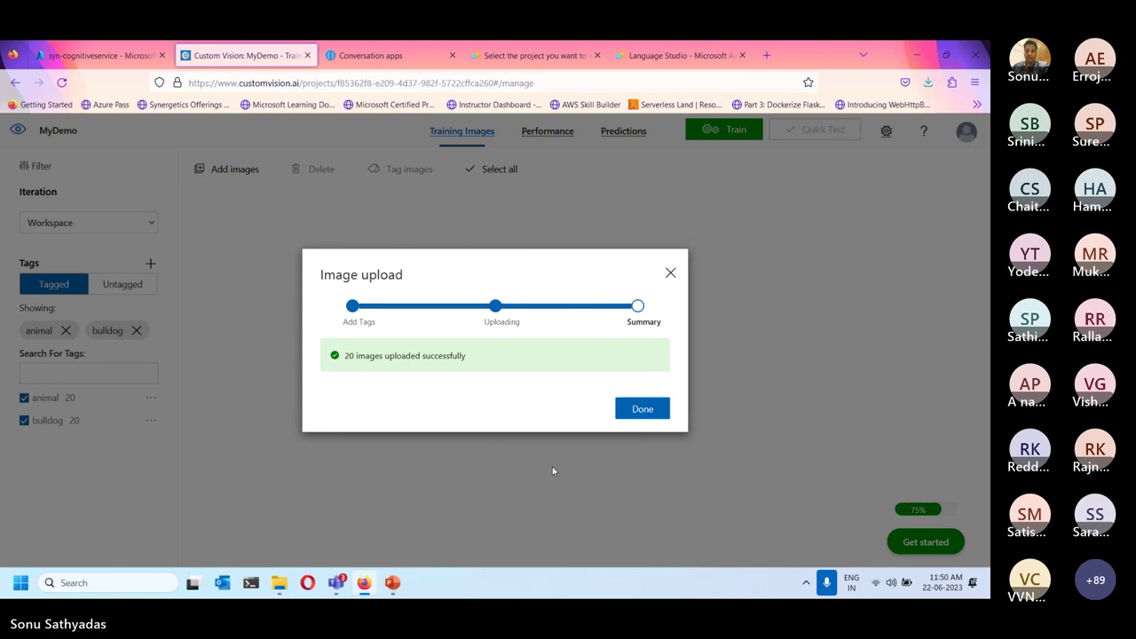
click(641, 408)
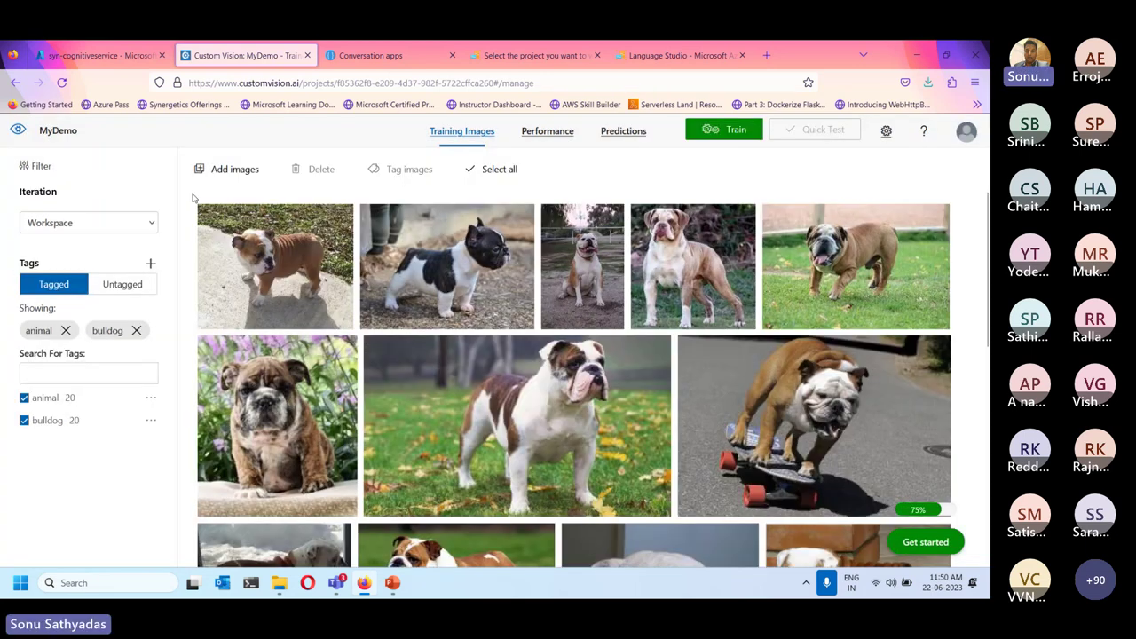
- Add all the images in the training_images dalmatian folder to a new upload batch
click(227, 170)
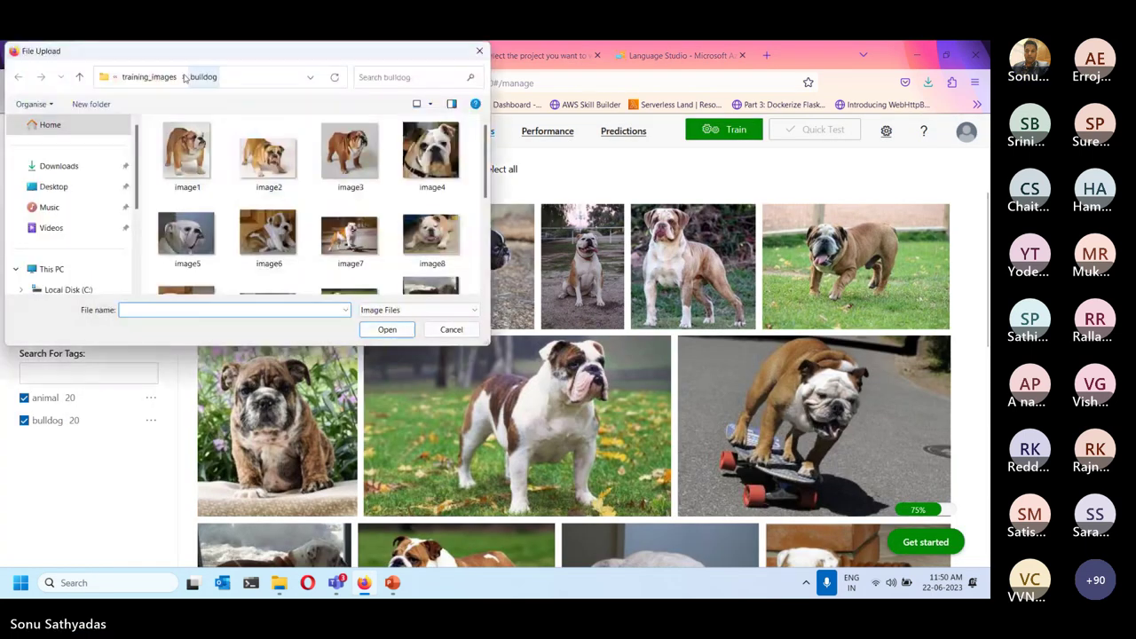
click(160, 78)
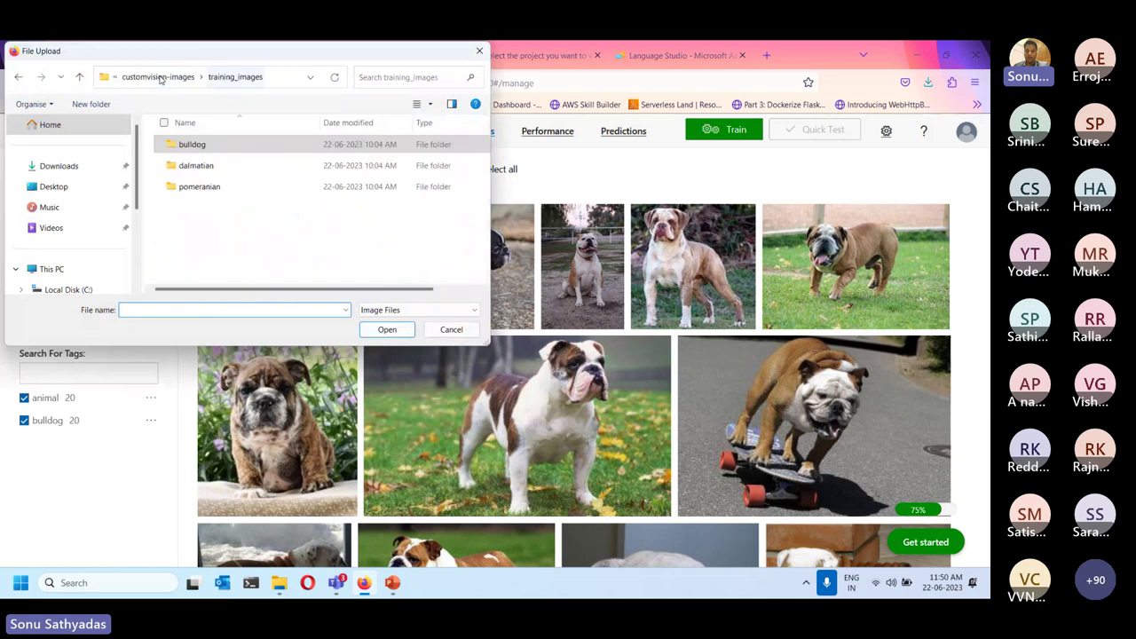
double_click(199, 166)
click(186, 155)
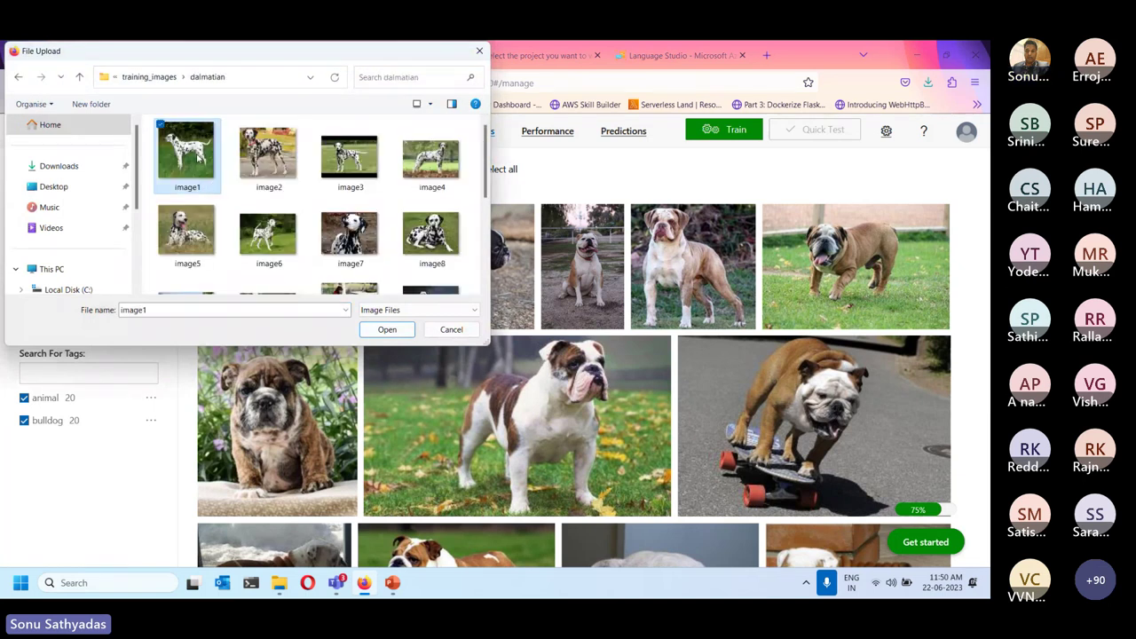
key(ctrl+a)
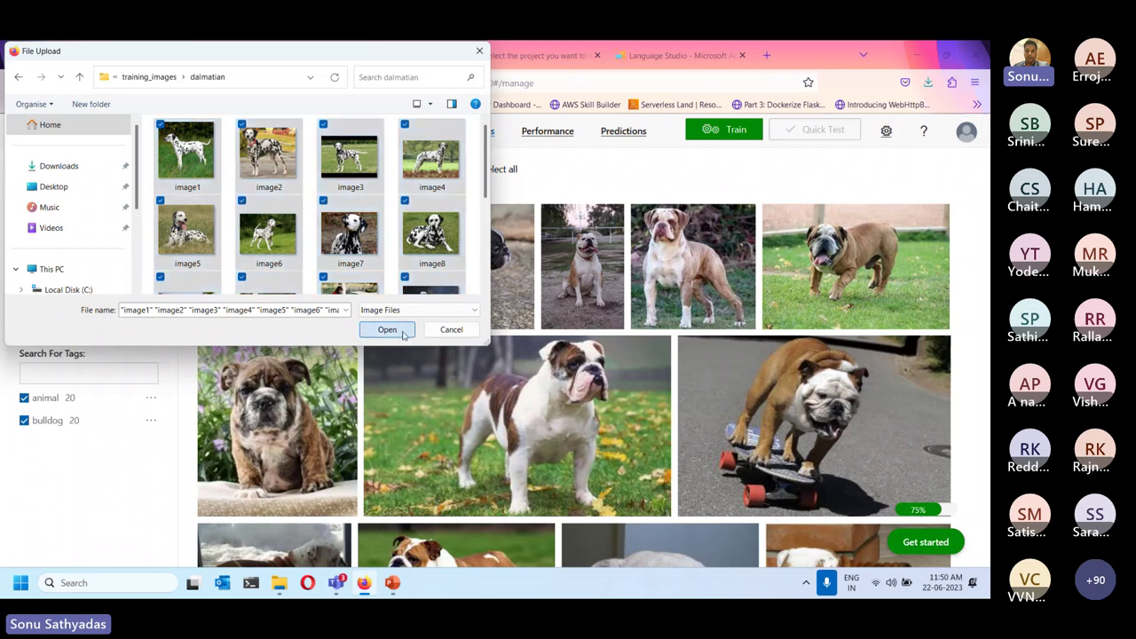
click(400, 329)
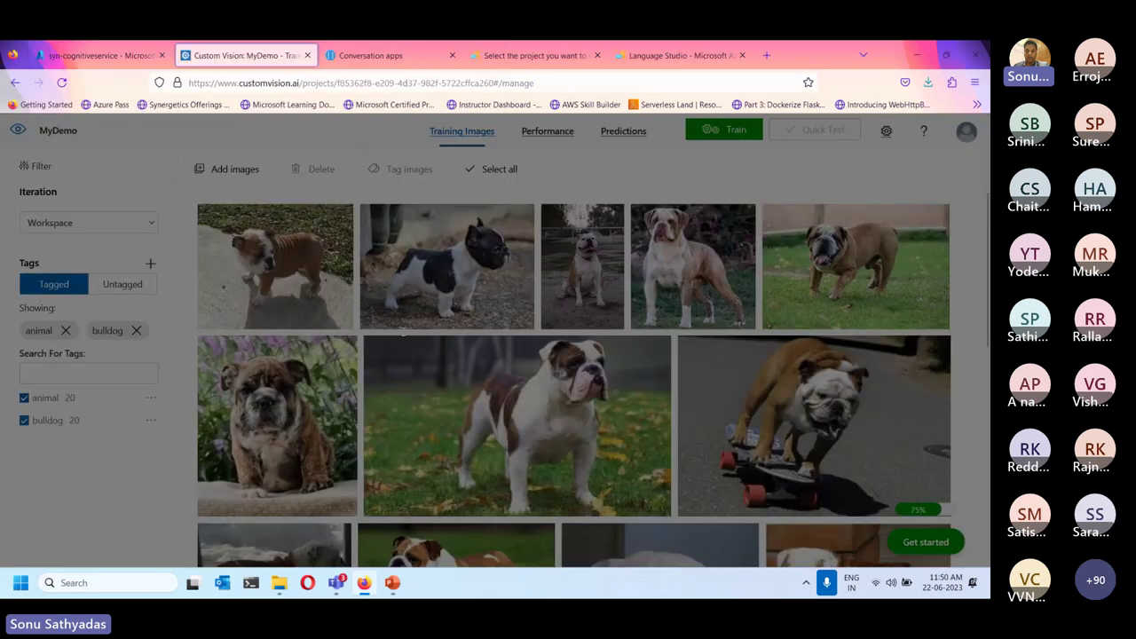
- Tag the dalmatian batch with animal and dalmatian, and upload its 20 files to the project
click(347, 512)
click(393, 477)
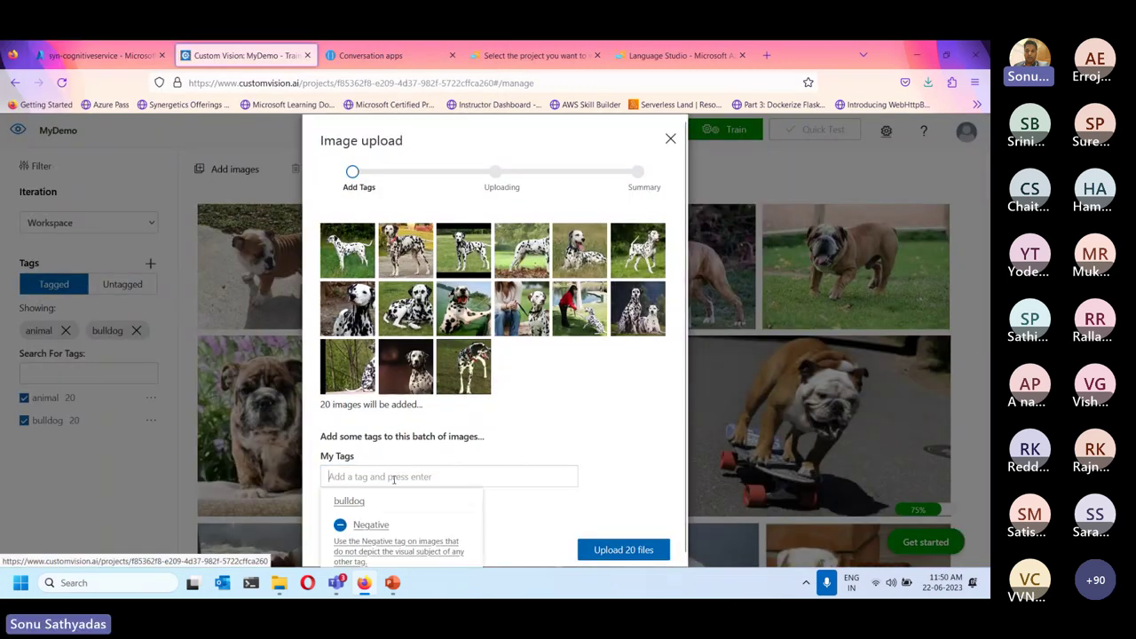
text(dalm)
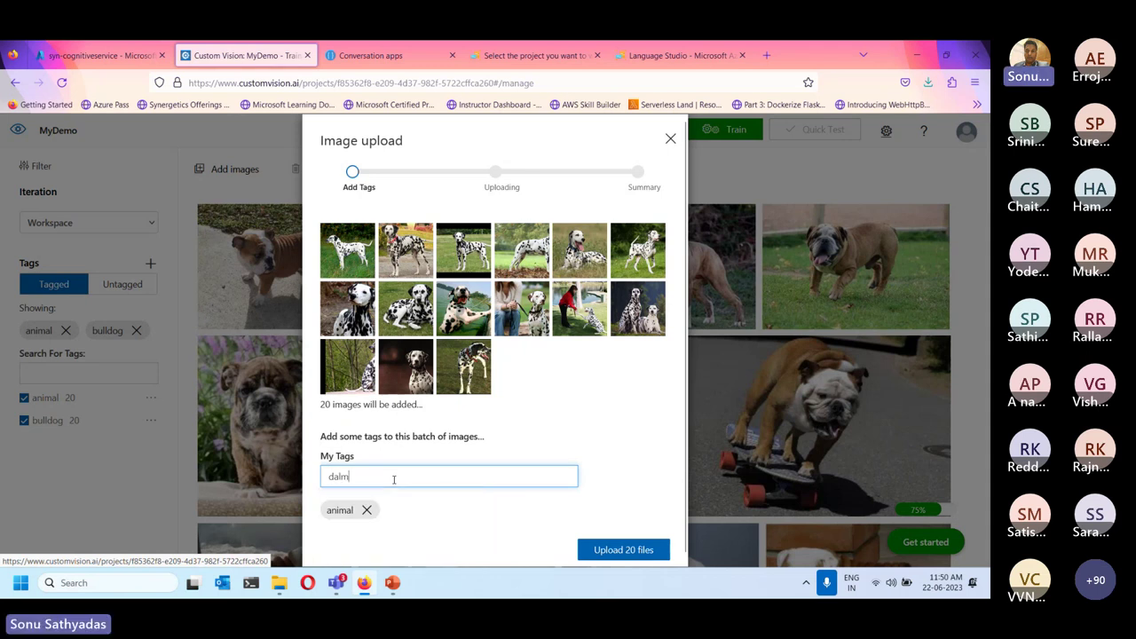
text(atia)
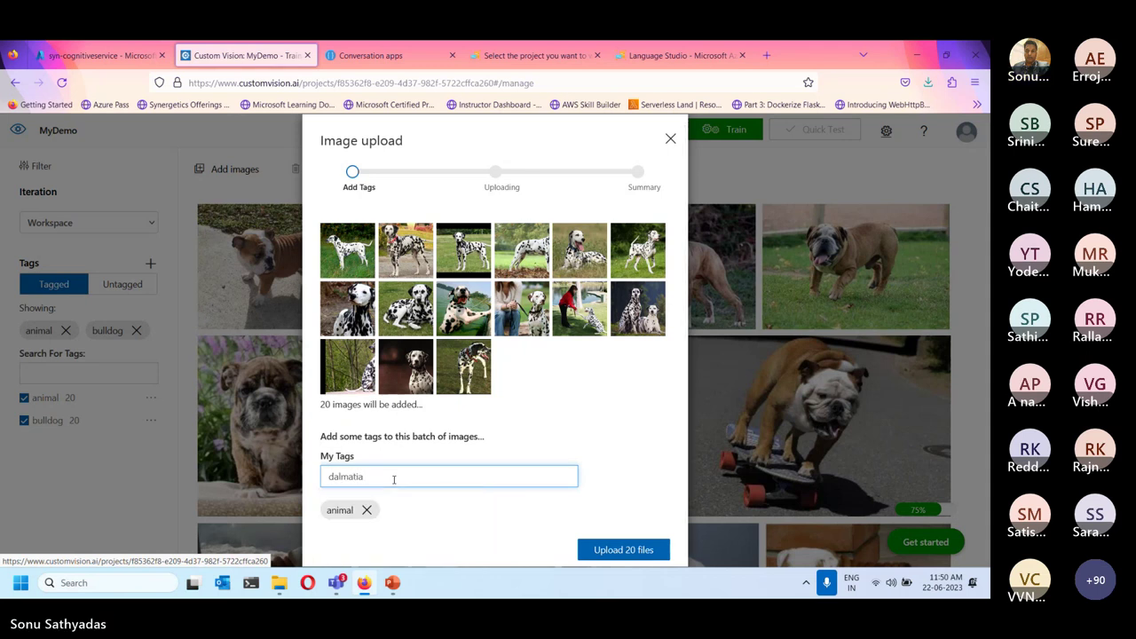
text(n)
key(Return)
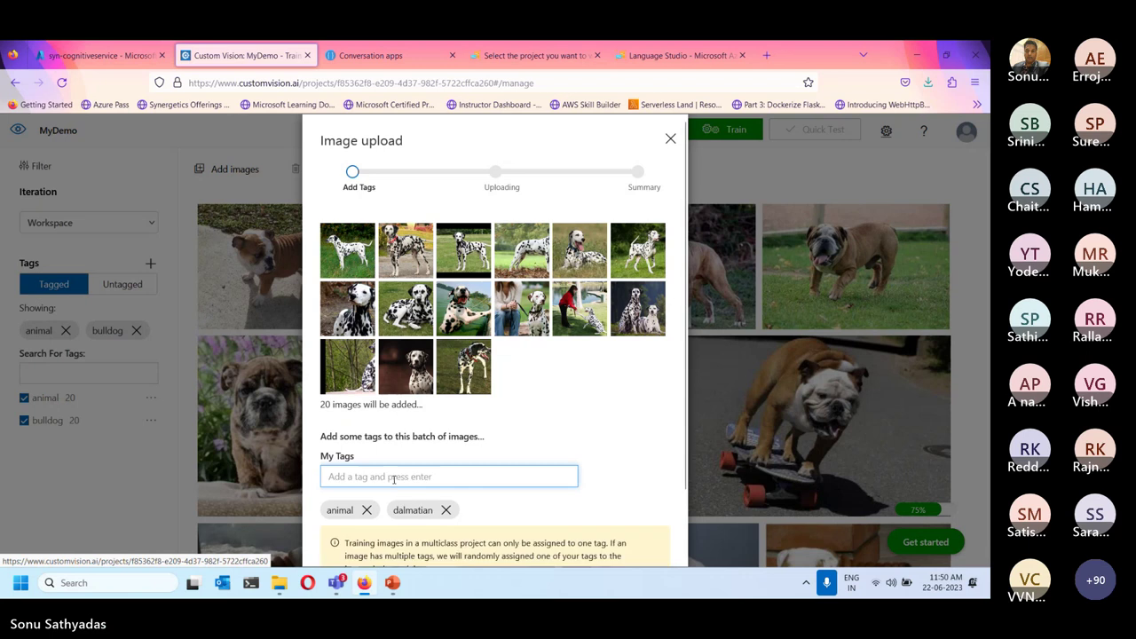
scroll(427, 475, down, 2)
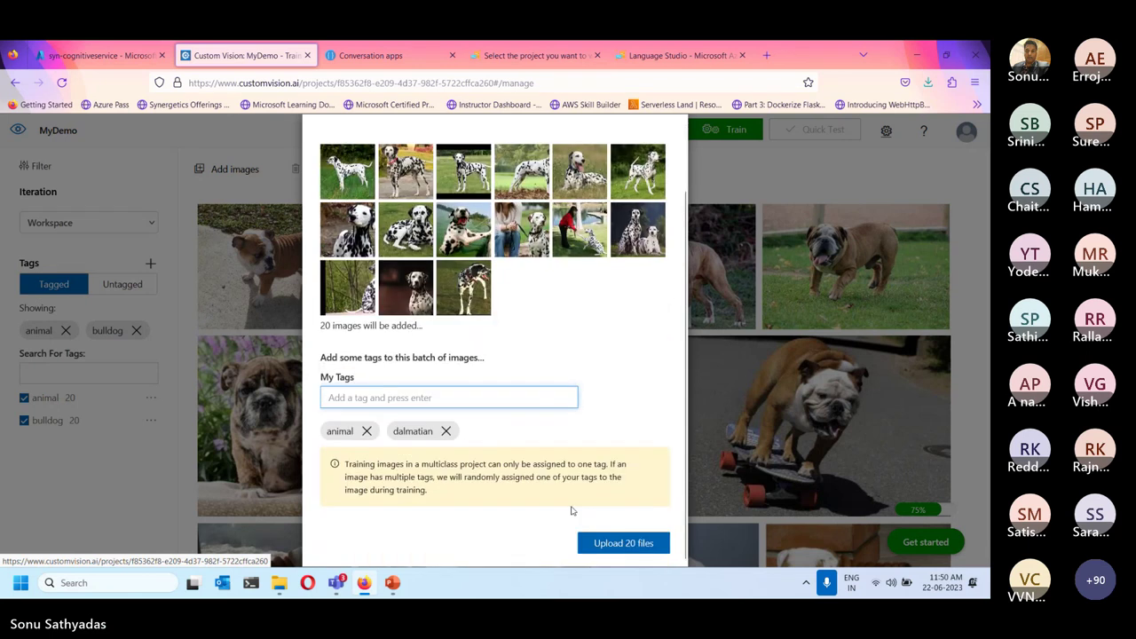
click(615, 544)
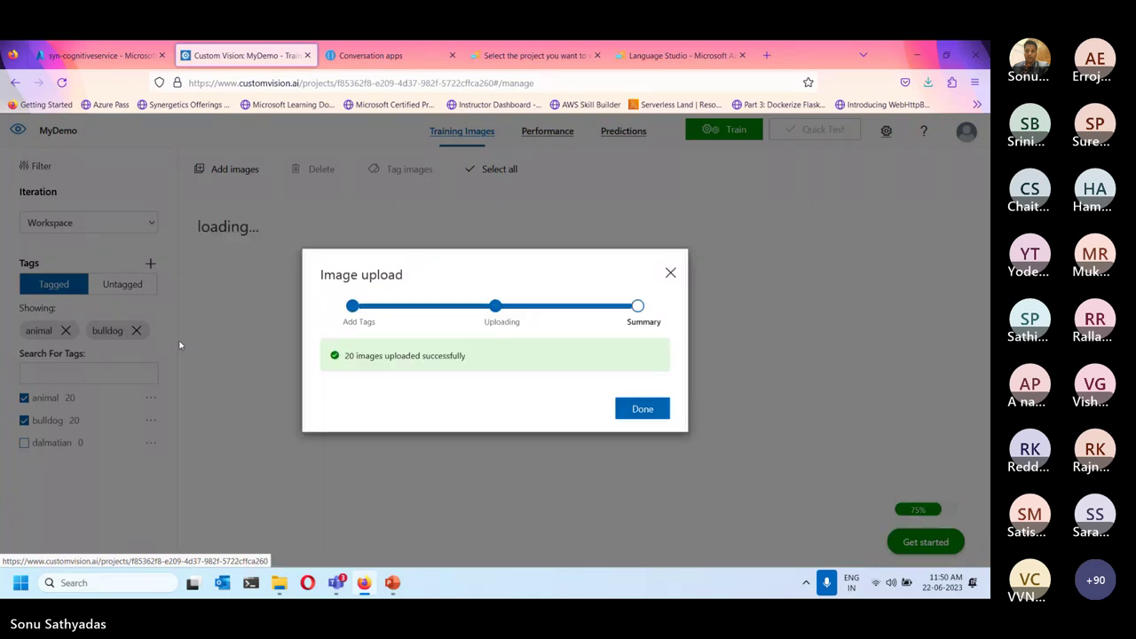
click(648, 414)
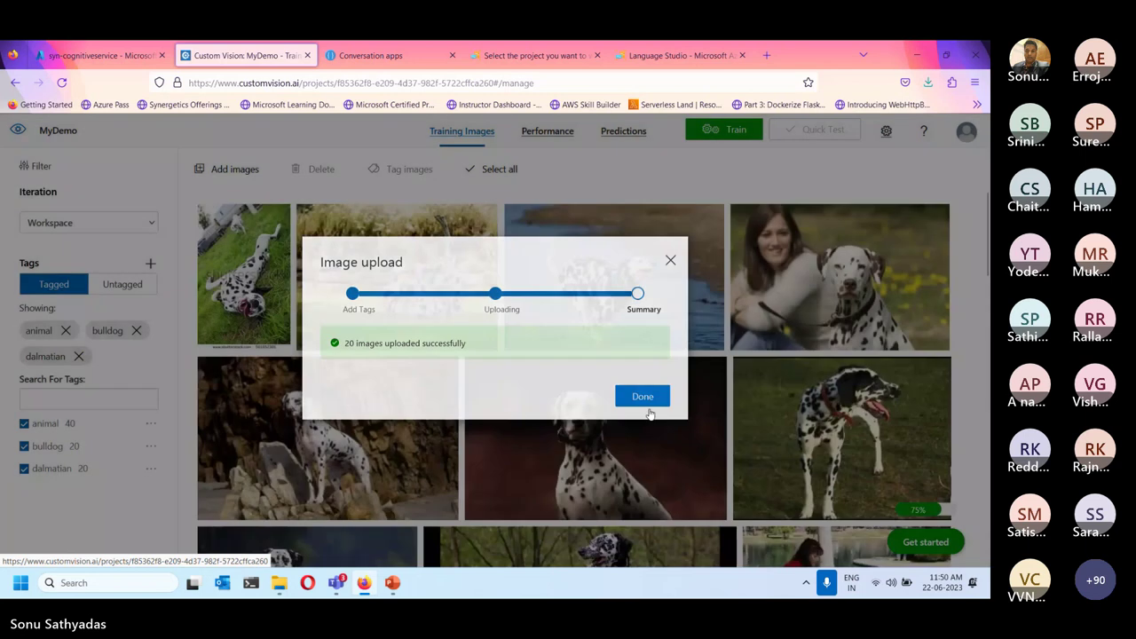
- Add all the images in the training_images pomeranian folder to a new upload batch
click(228, 170)
click(149, 76)
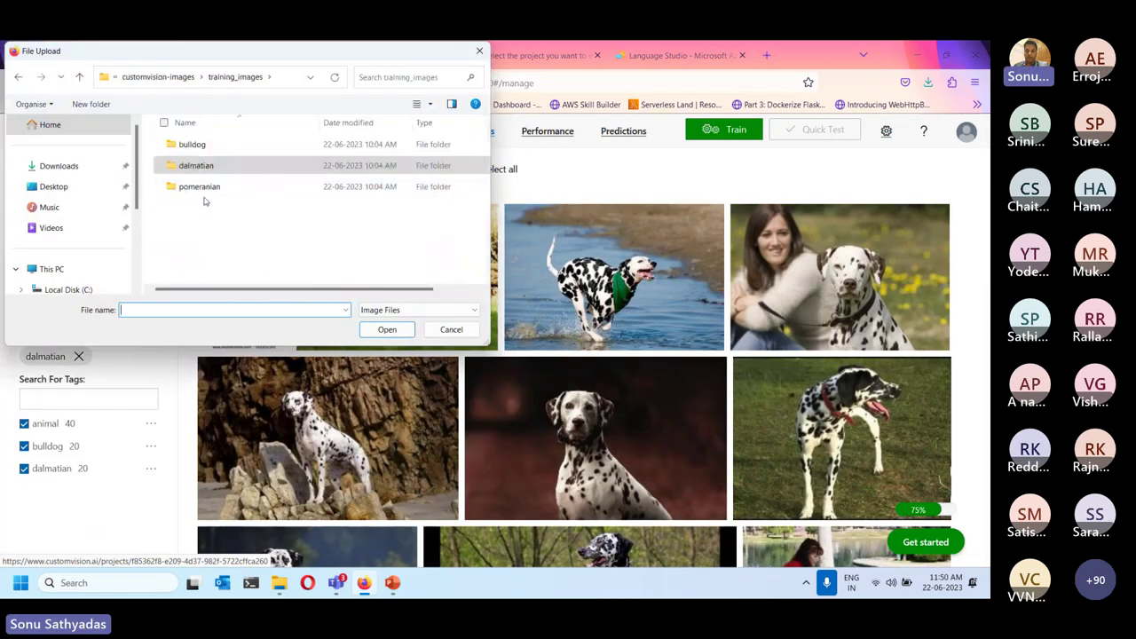
double_click(190, 185)
click(190, 182)
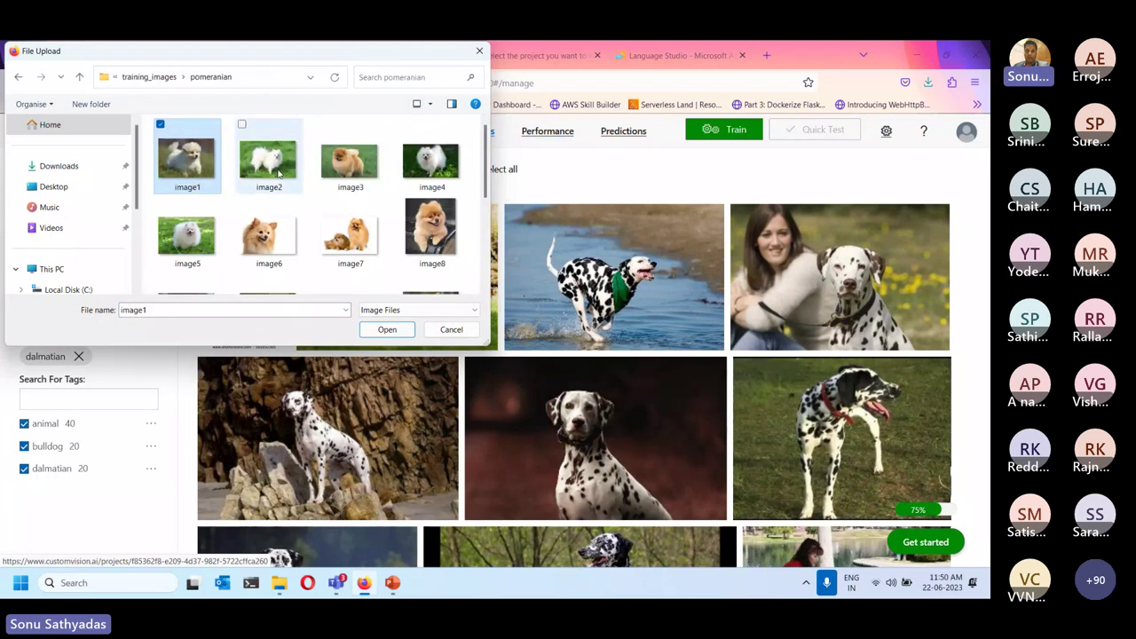
key(ctrl+a)
click(387, 329)
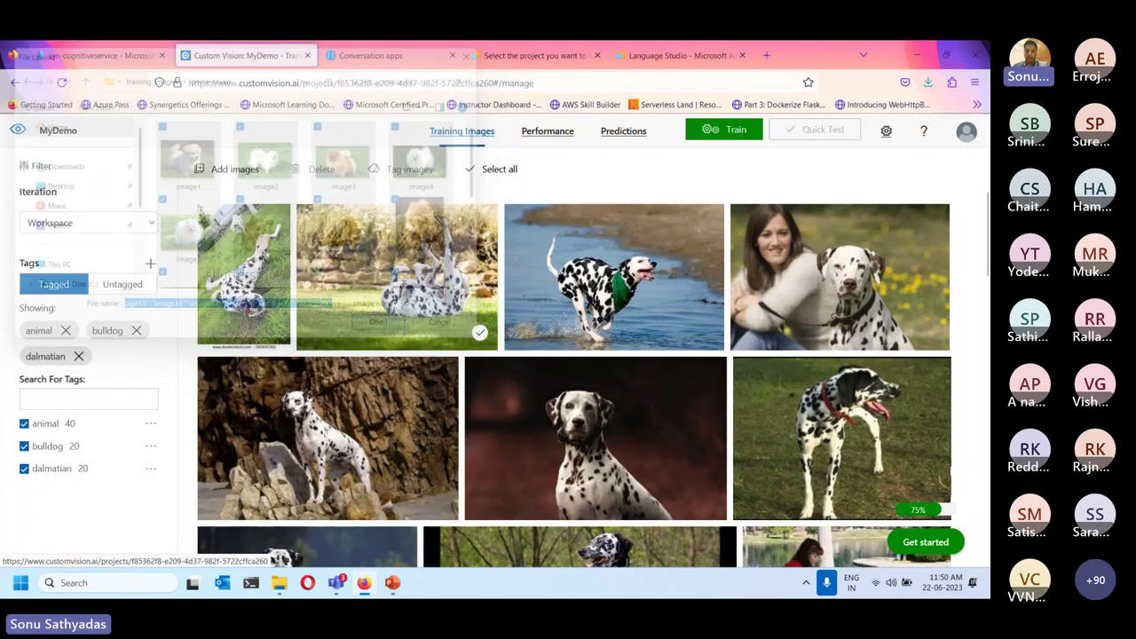
- Tag the pomeranian batch with animal and pomeranian, and start uploading its 20 files
click(441, 486)
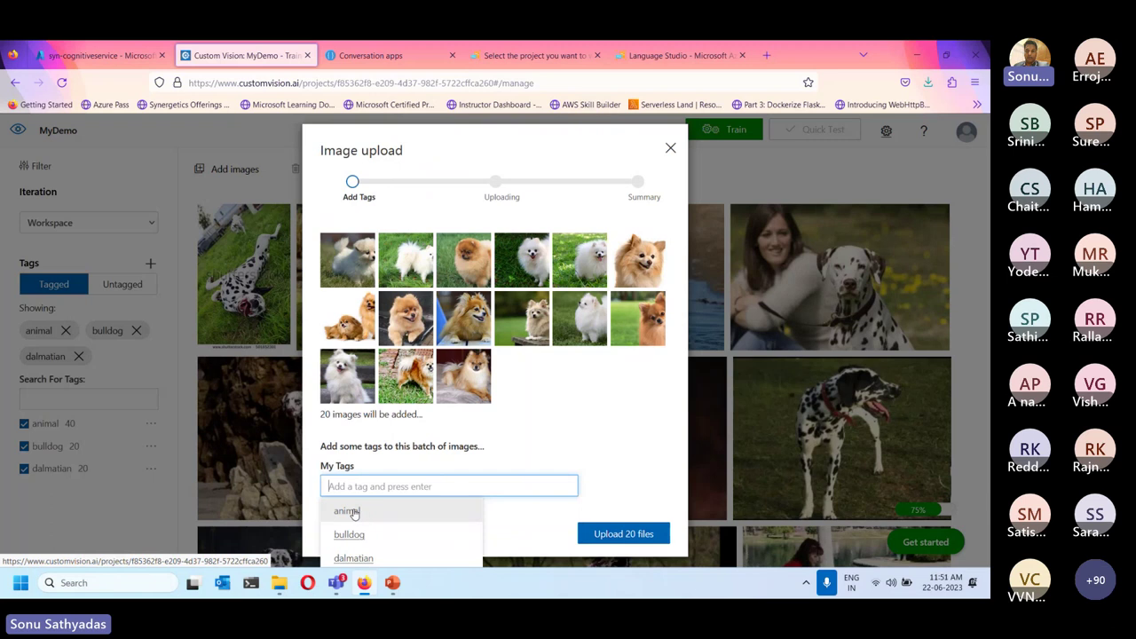
click(384, 510)
click(406, 478)
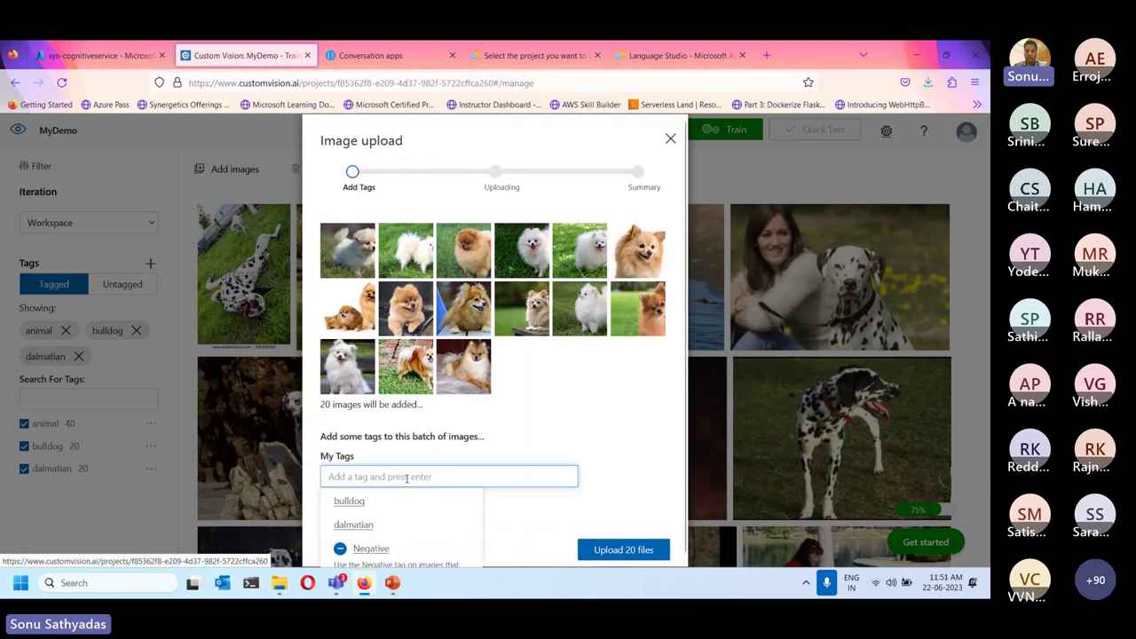
text(pomera)
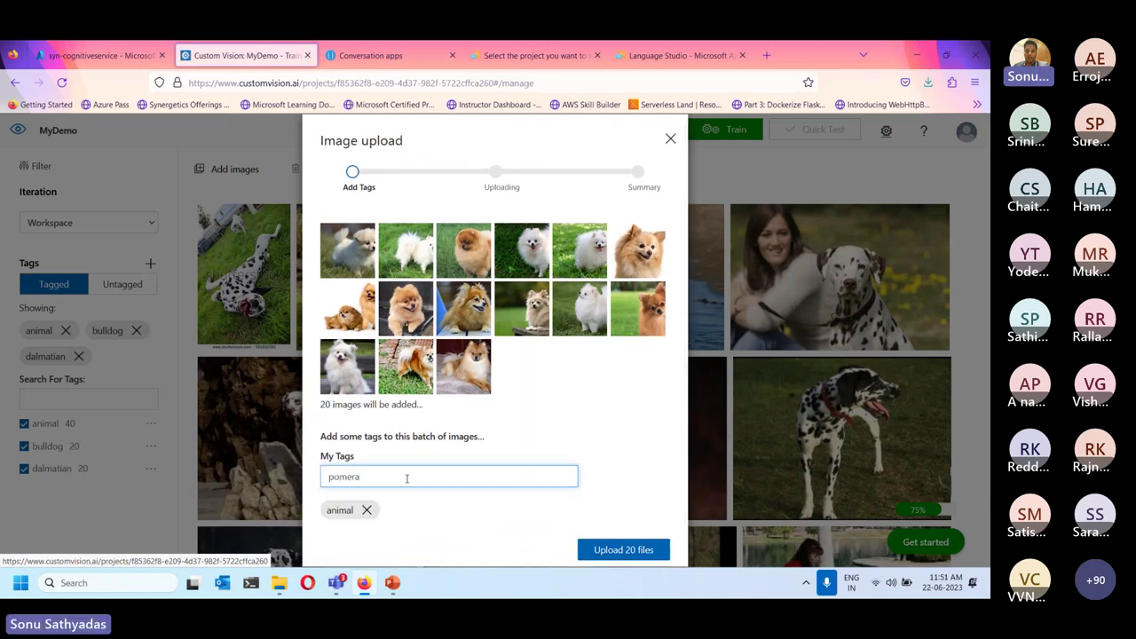
text(nian)
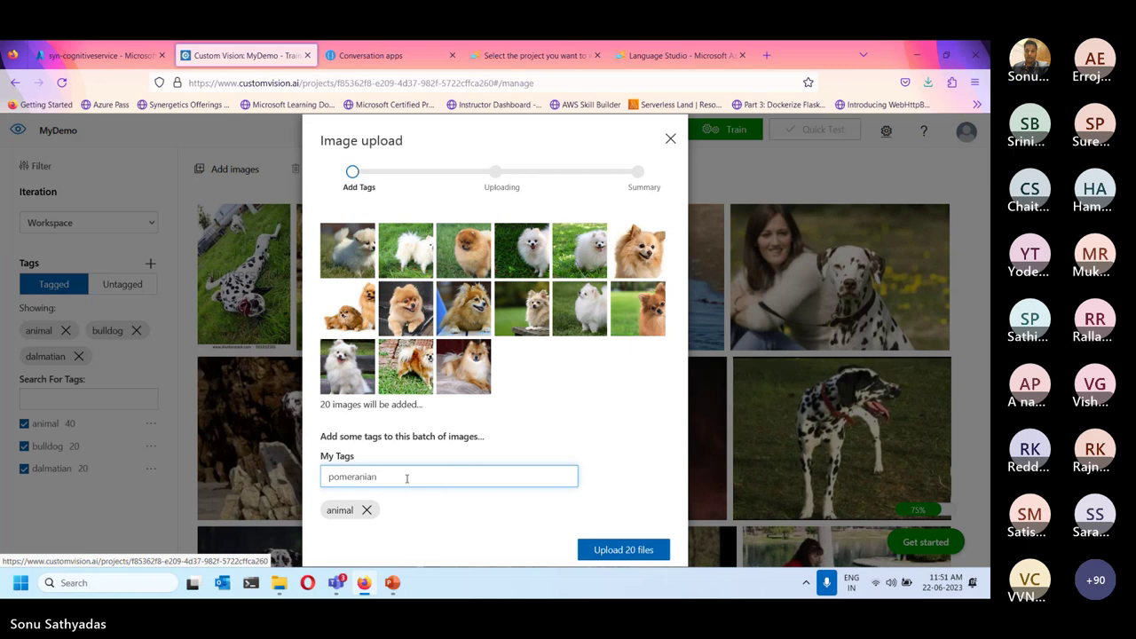
key(Return)
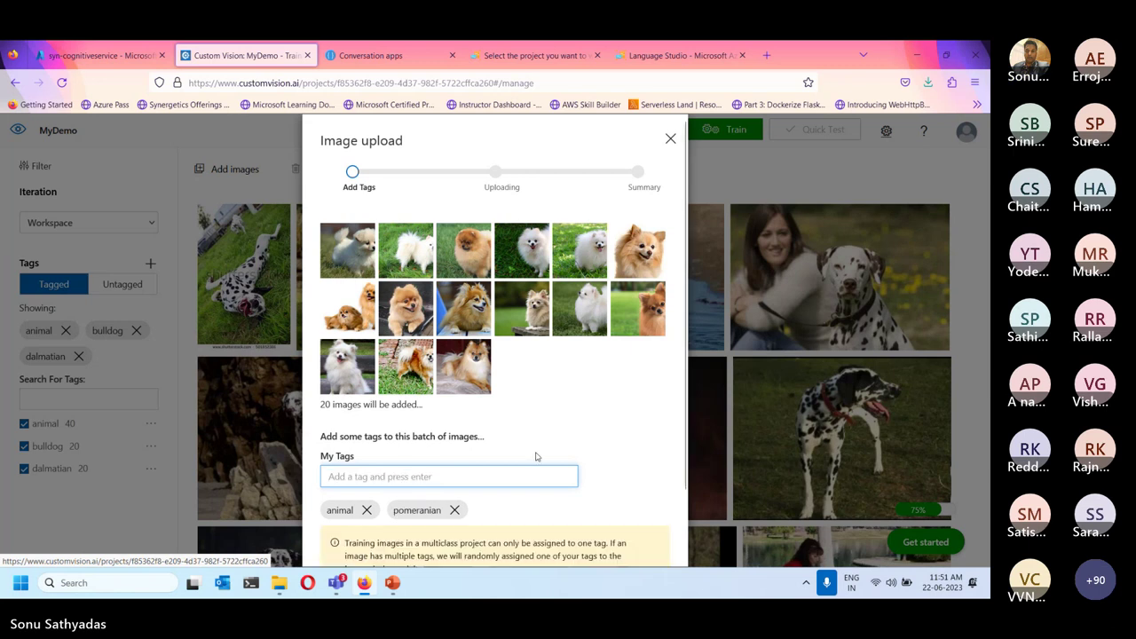
scroll(535, 456, down, 1)
click(640, 547)
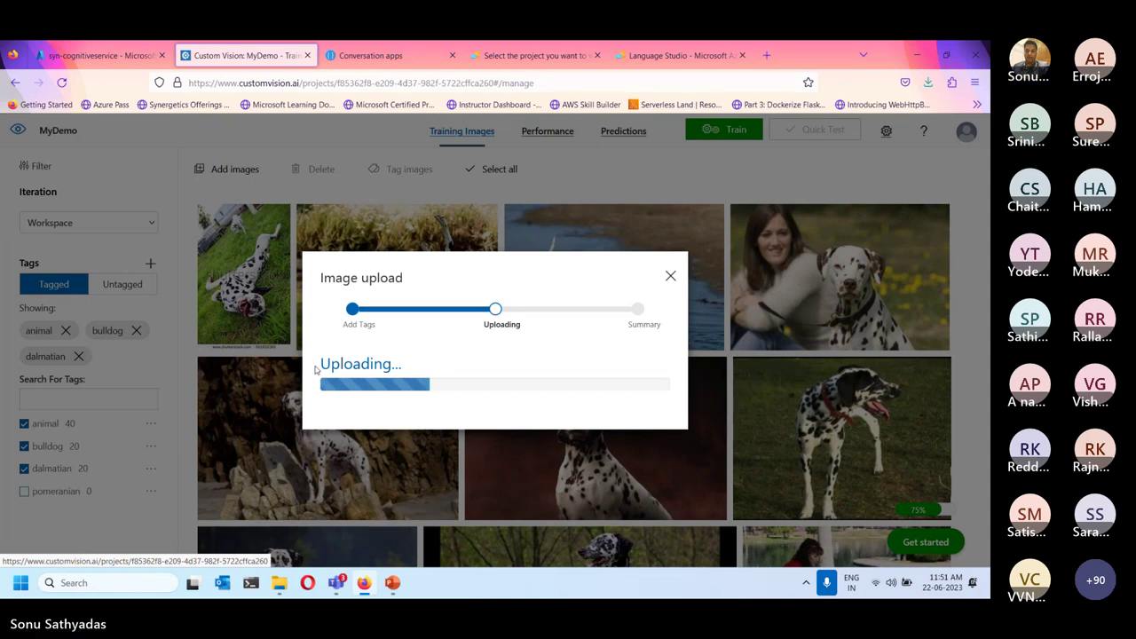
- Finish the pomeranian image upload and train the classification model with Quick Training
click(663, 411)
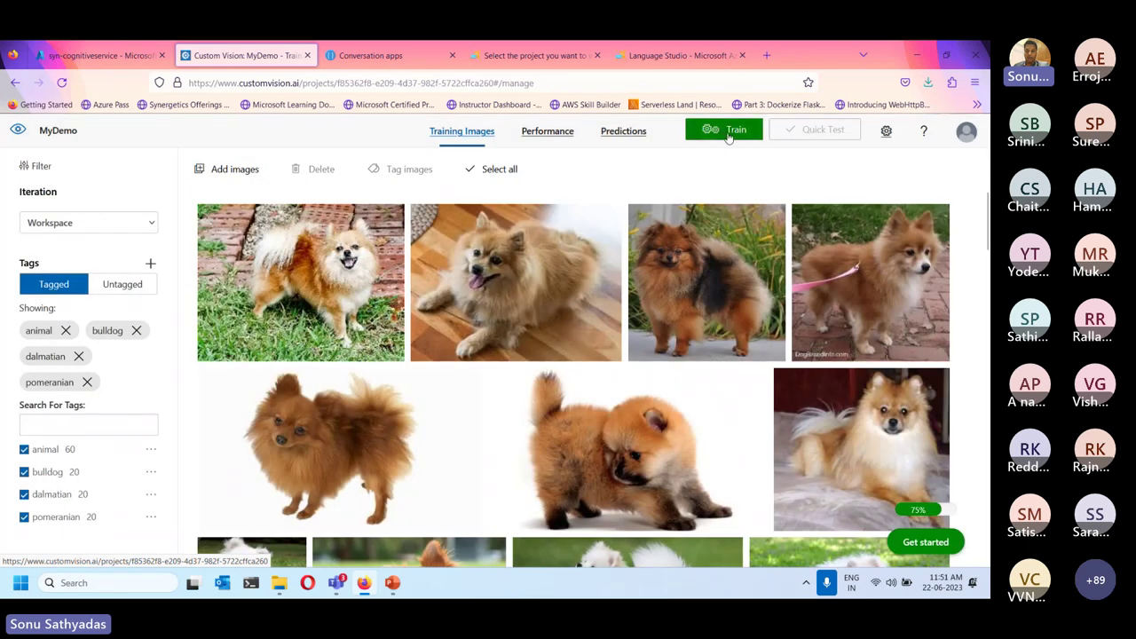
click(729, 131)
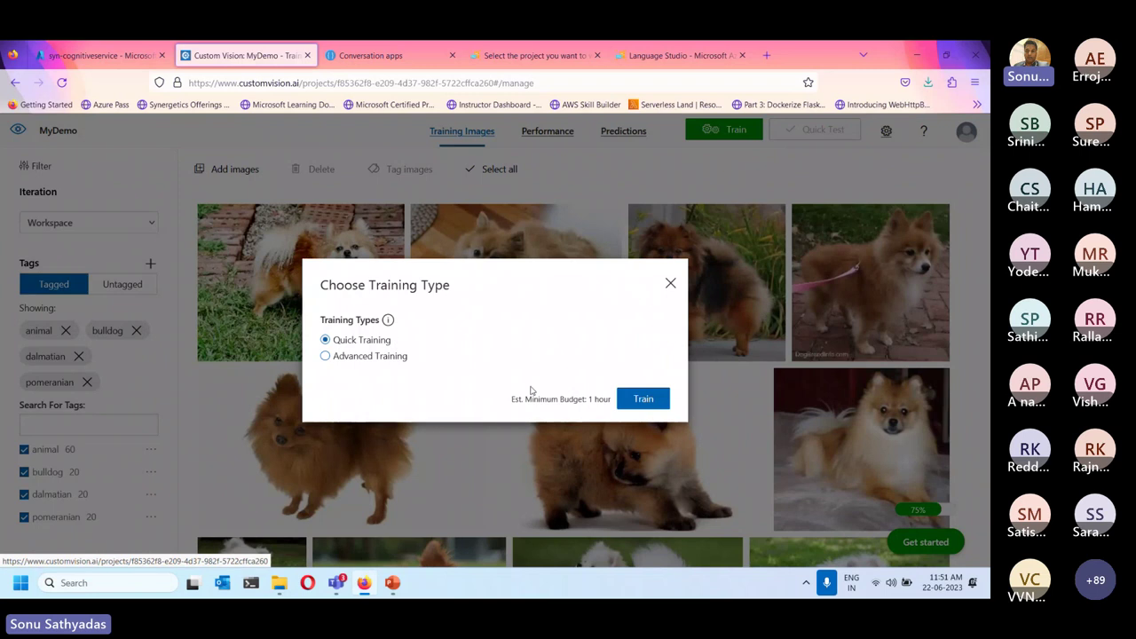
click(641, 399)
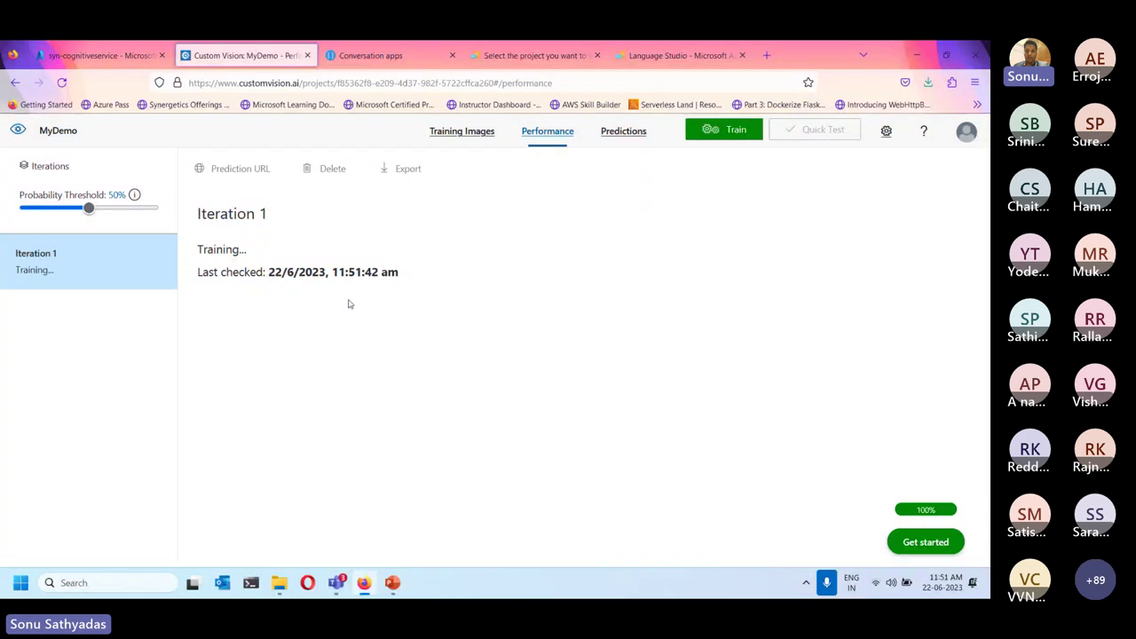
drag(198, 214, 274, 216)
drag(198, 214, 273, 213)
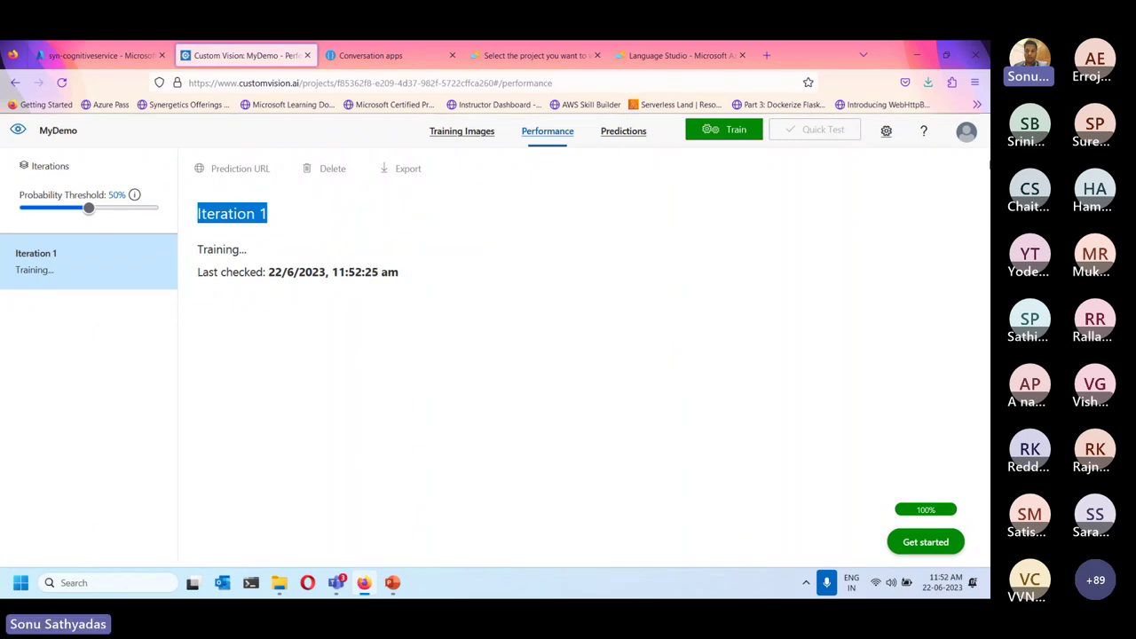
click(919, 55)
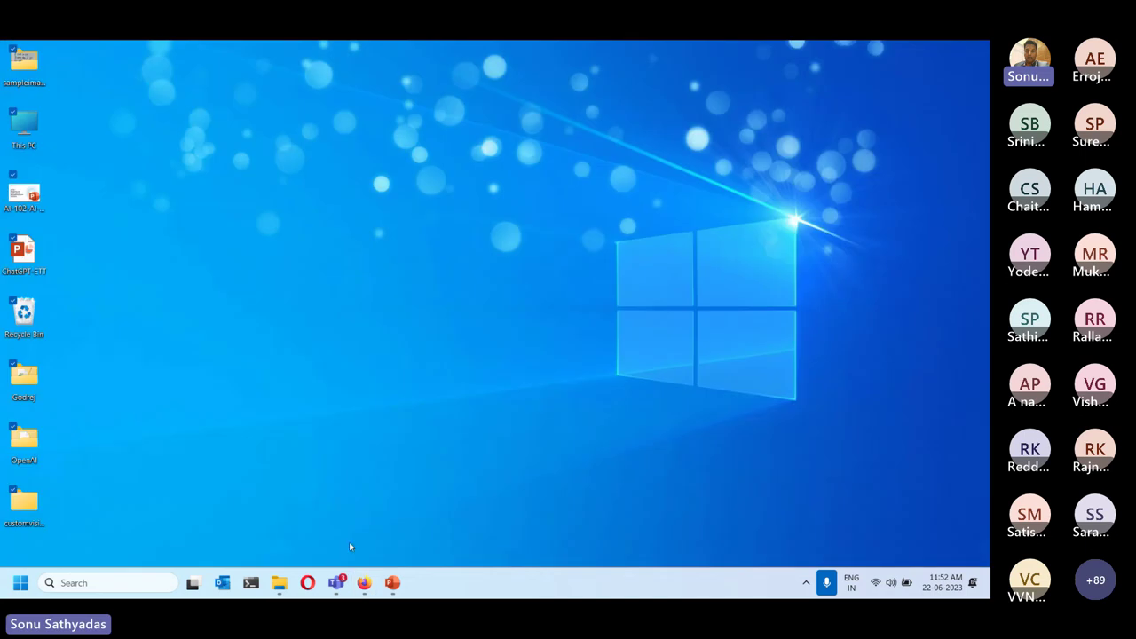
mouse_move(391, 581)
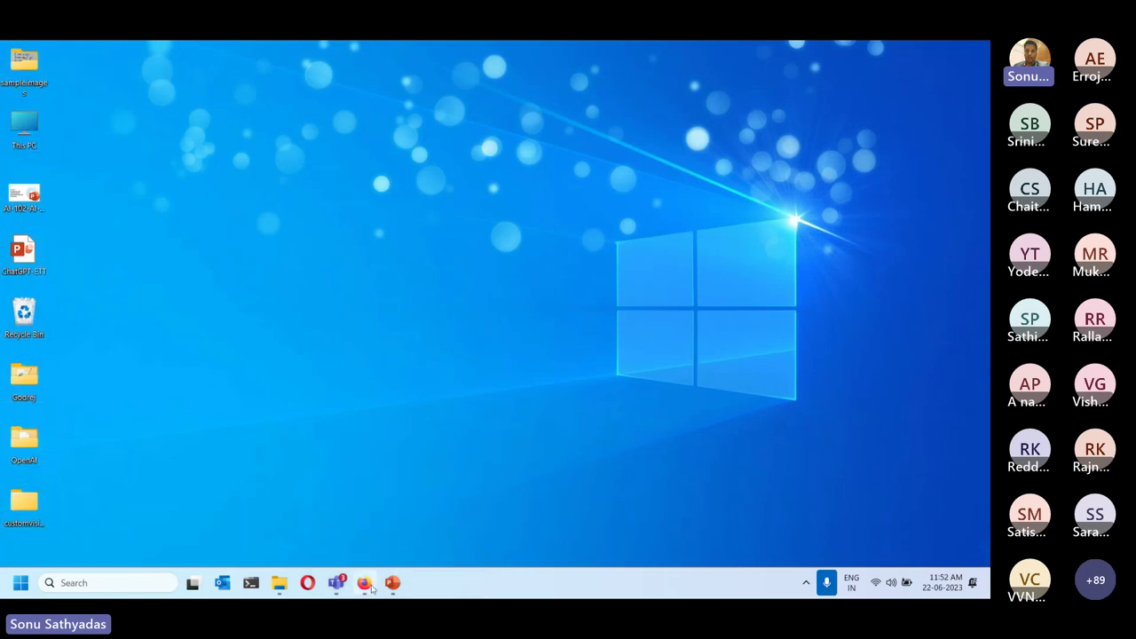
click(369, 585)
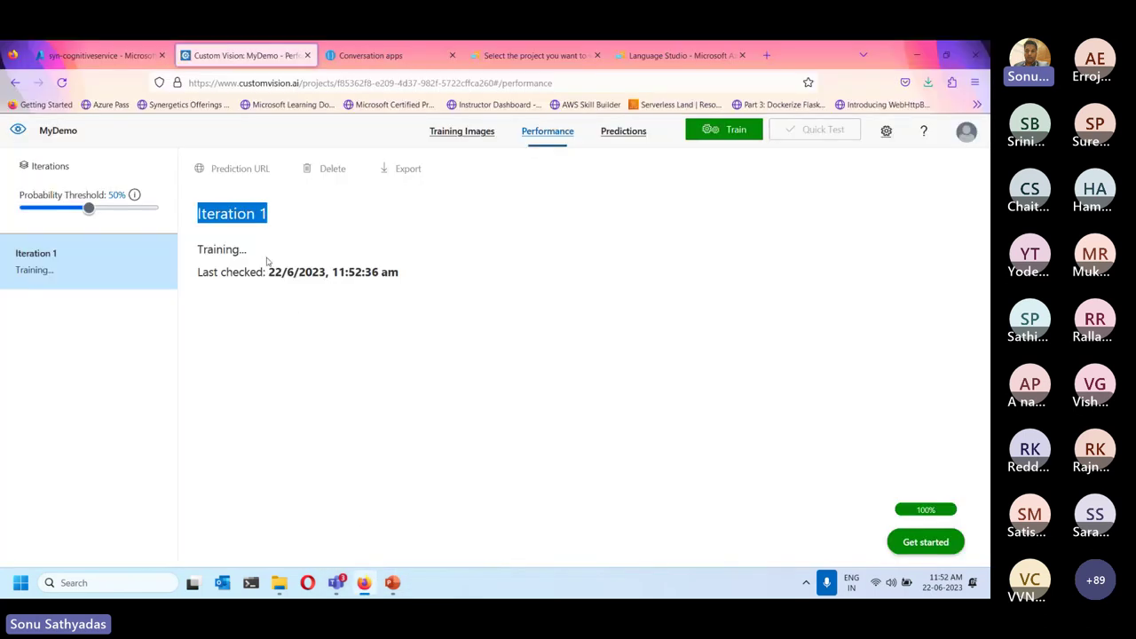
triple_click(432, 276)
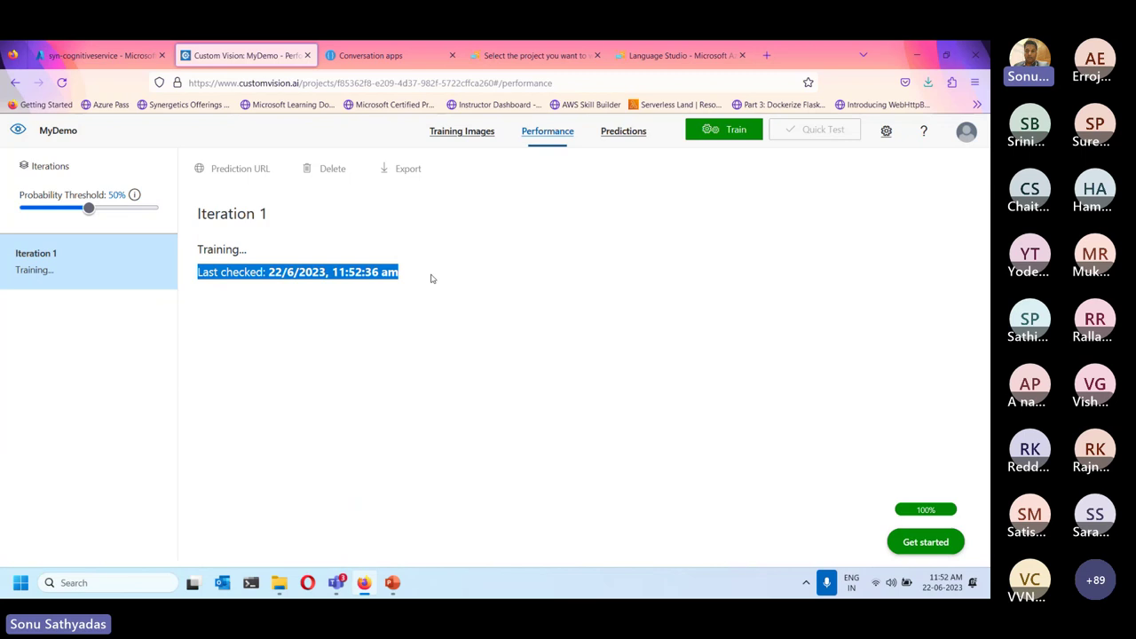
click(450, 367)
click(364, 585)
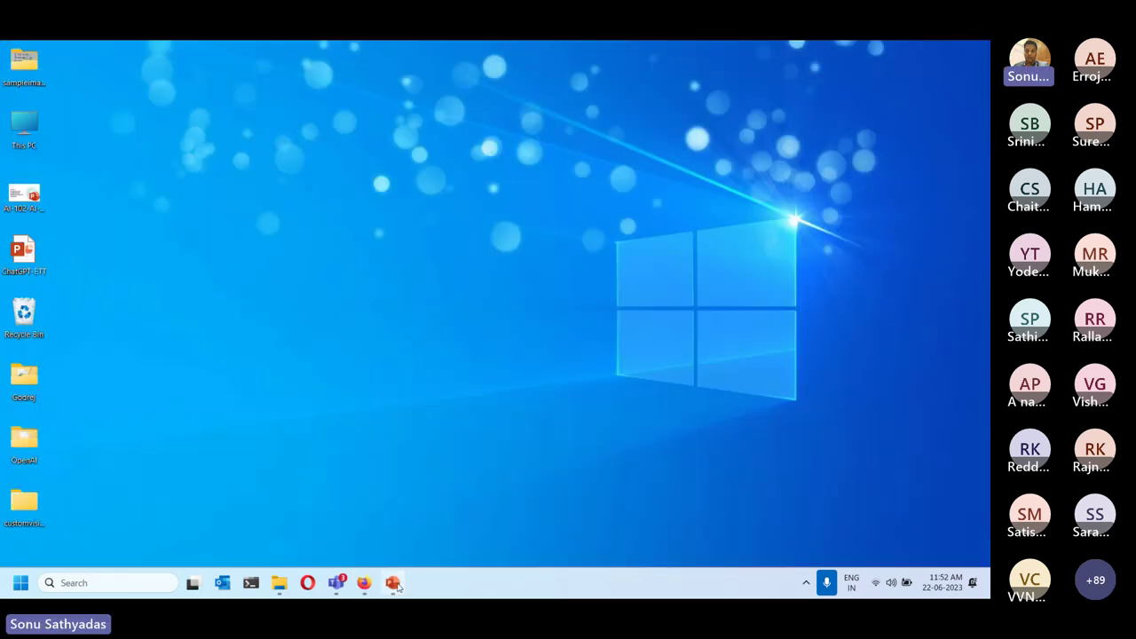
click(392, 582)
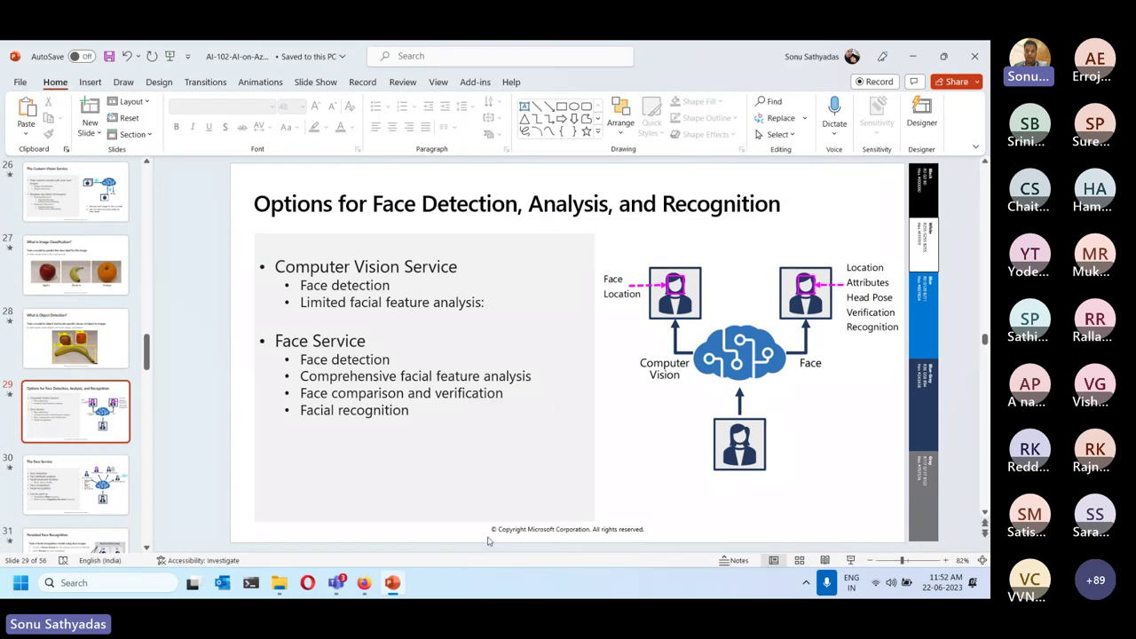
click(912, 56)
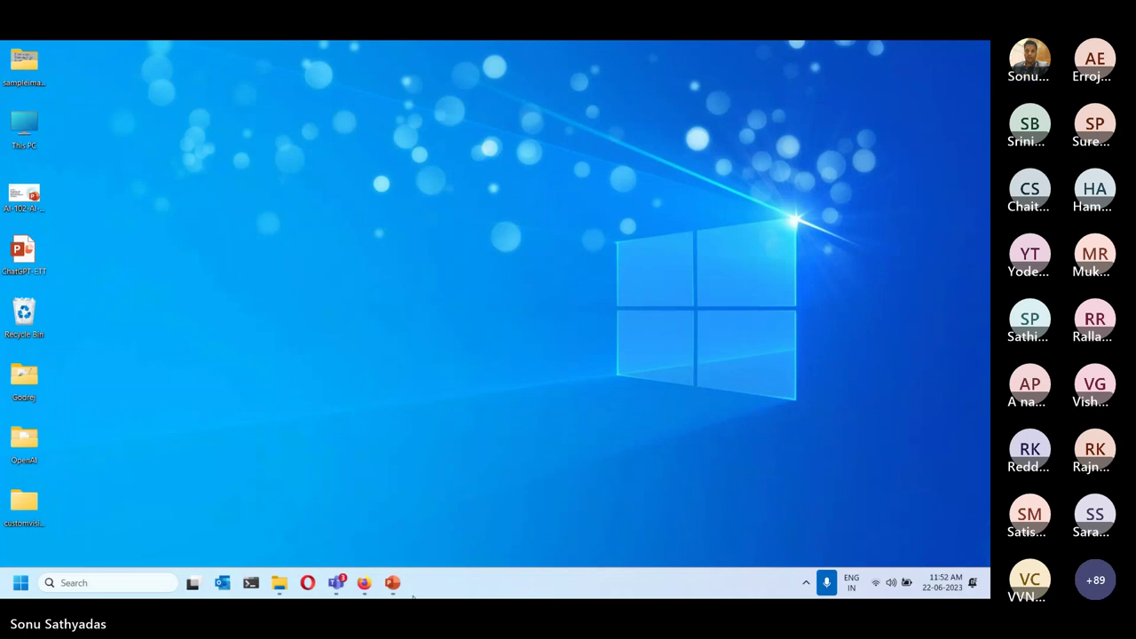
- Switch to the Teams meeting and stop sharing the screen
mouse_move(327, 589)
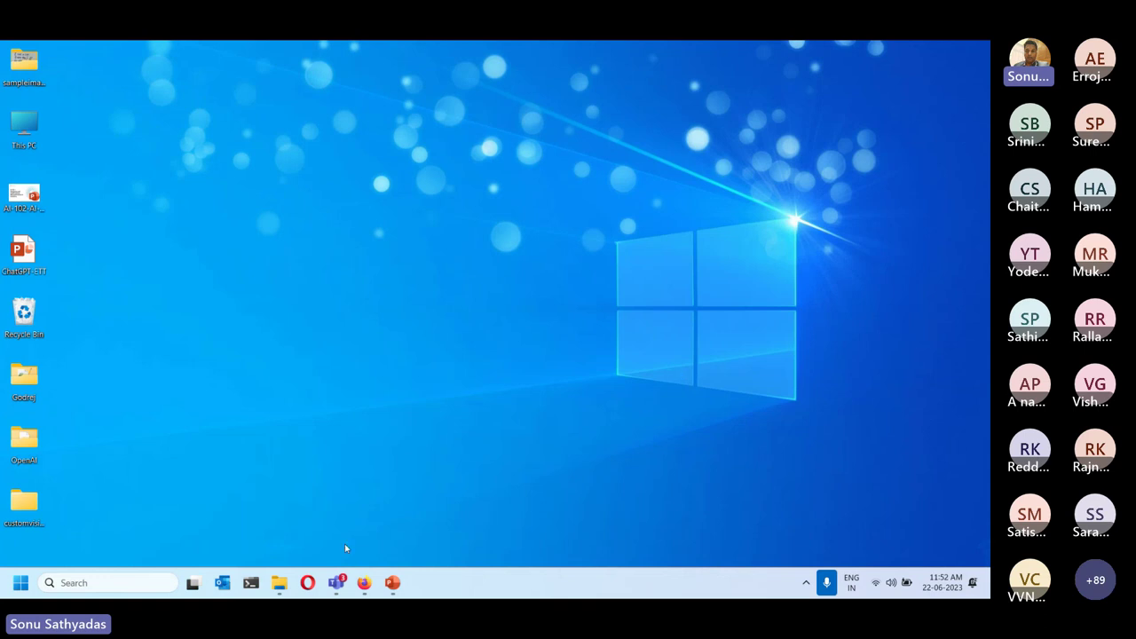
click(305, 493)
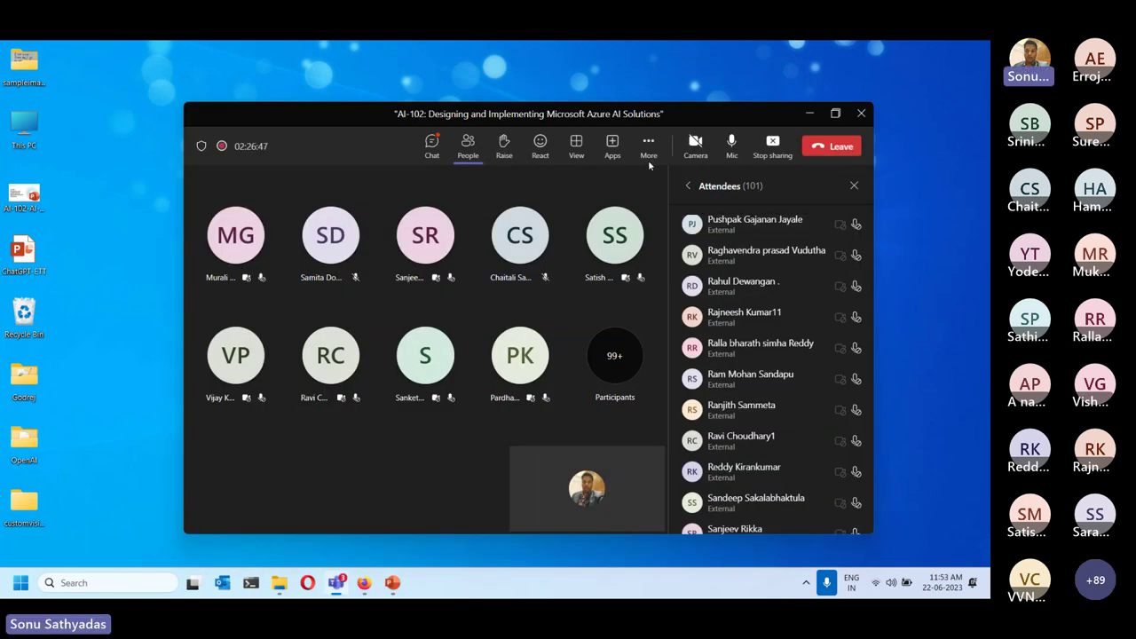
click(772, 144)
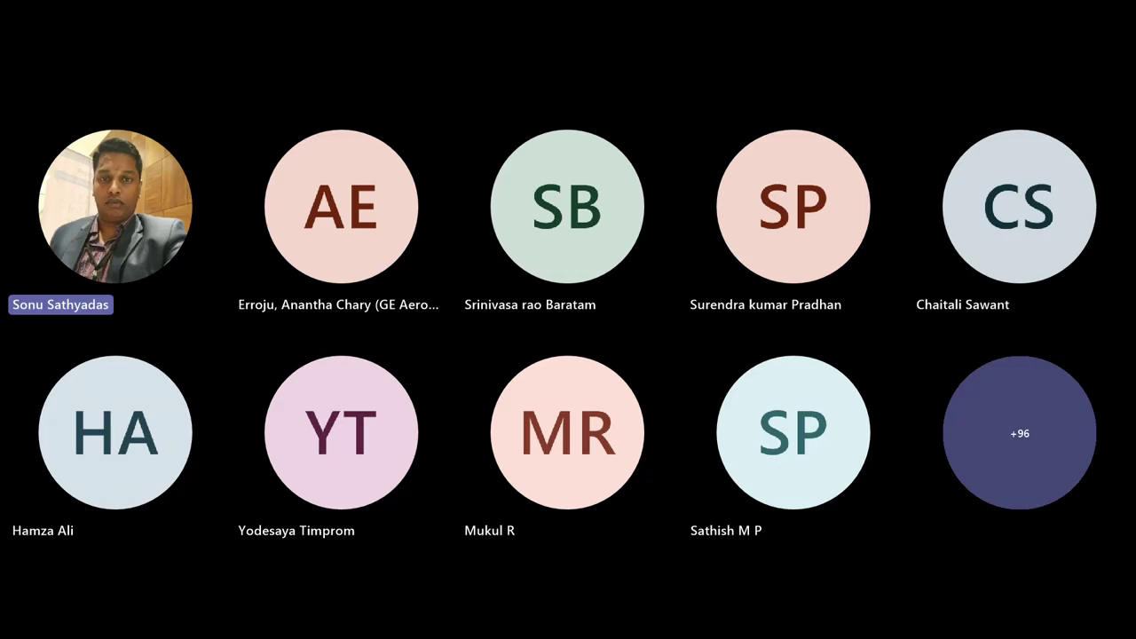
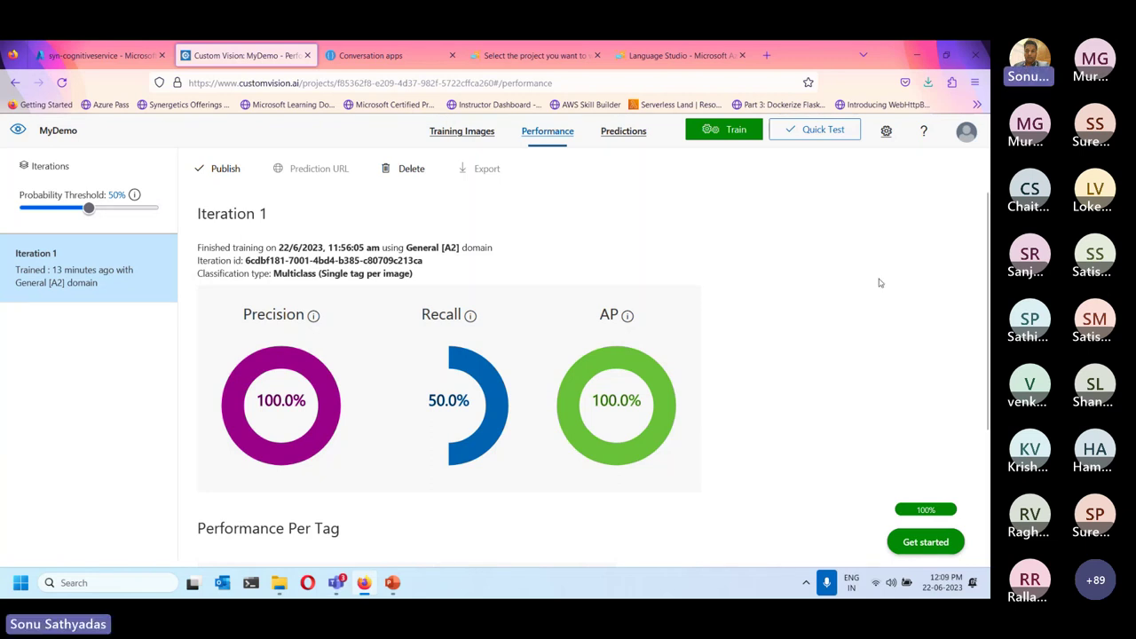
- Run a quick test of Iteration 1 on the local file test_image1 from the customvision-images test_images folder
click(821, 135)
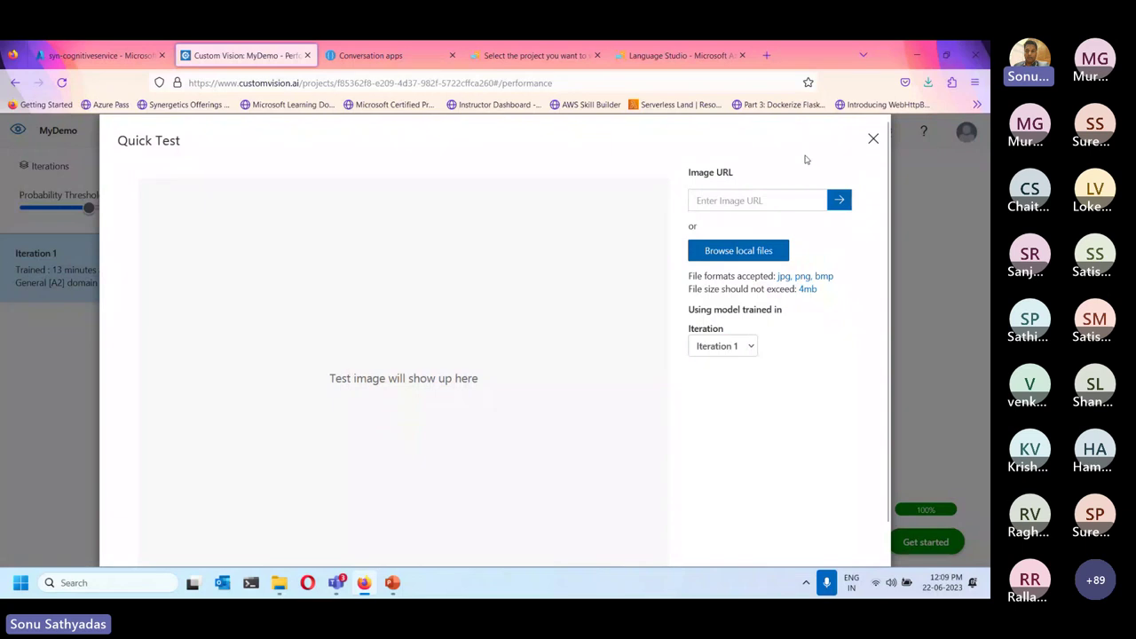
click(763, 204)
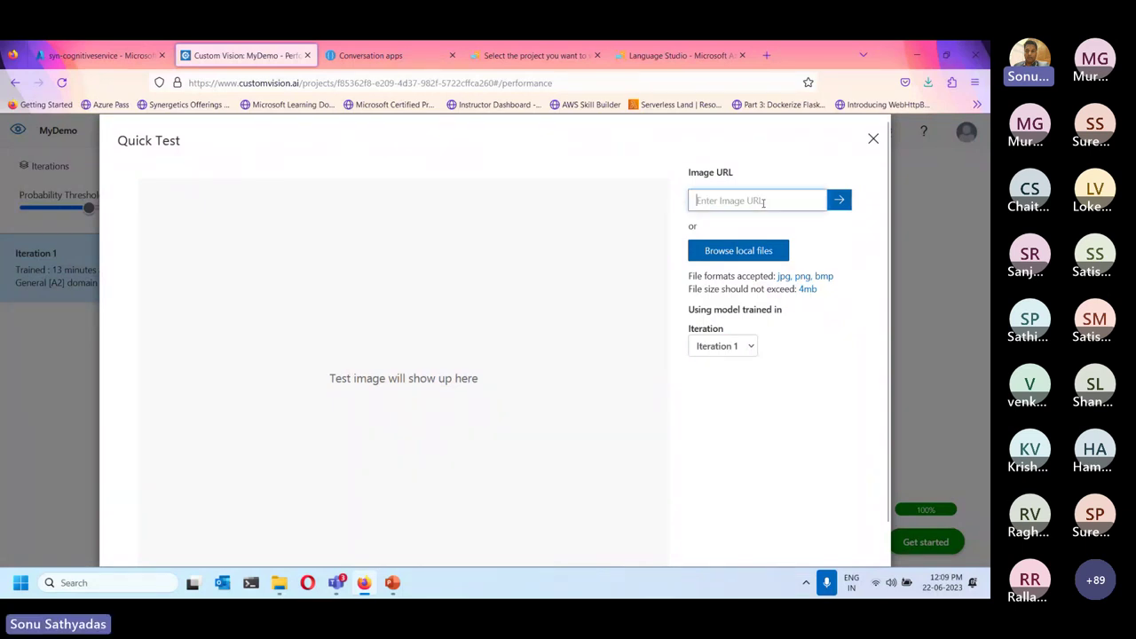
click(743, 253)
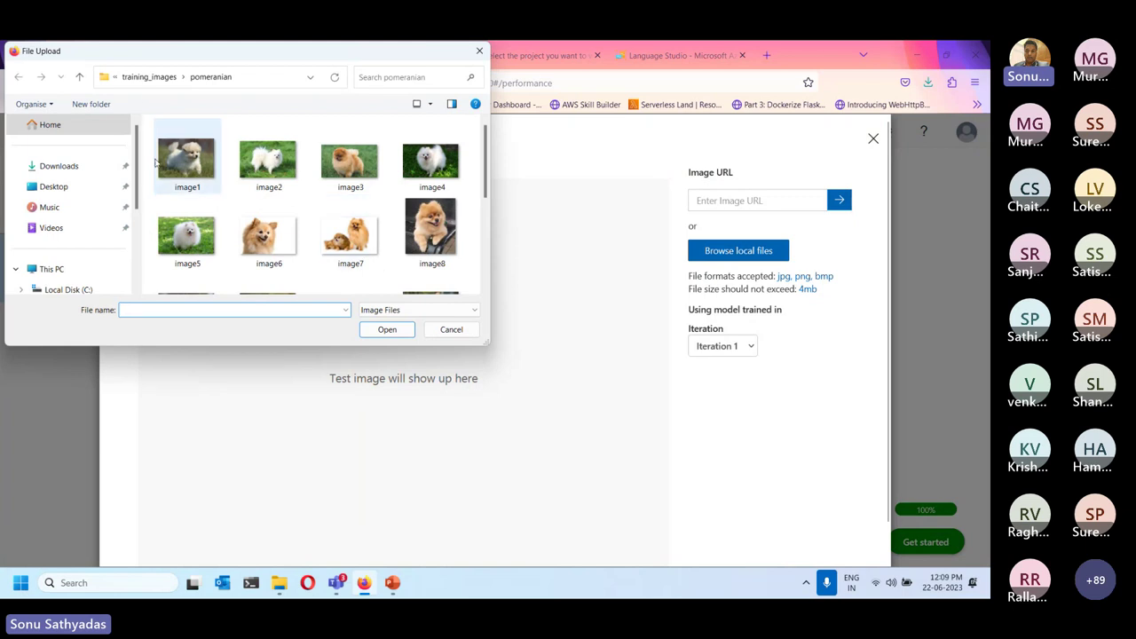
click(147, 78)
click(144, 78)
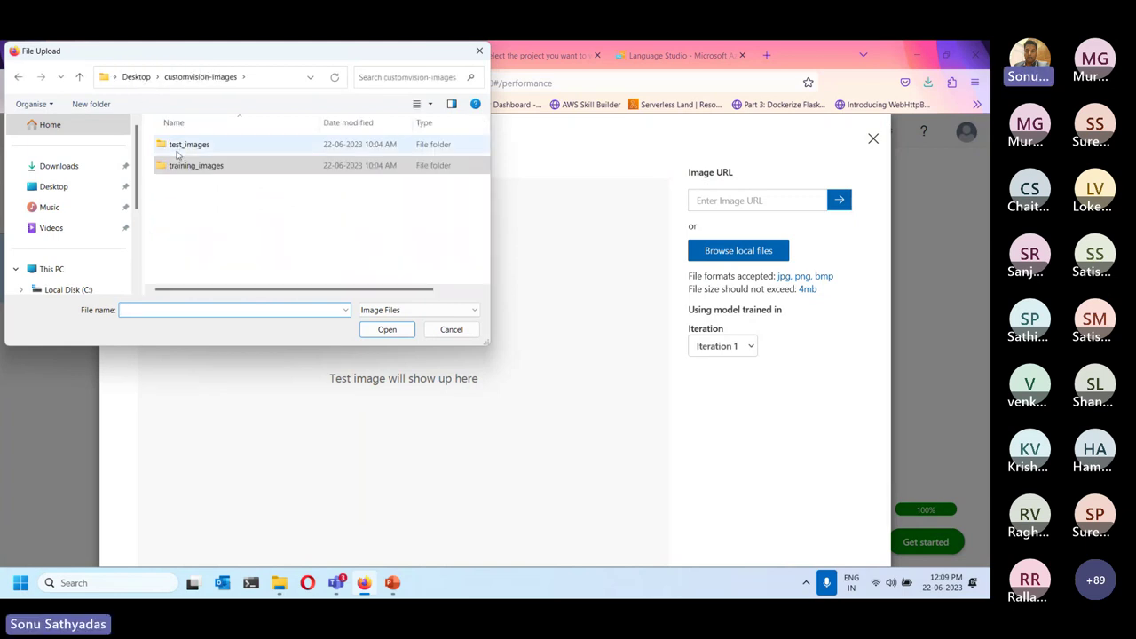
double_click(188, 144)
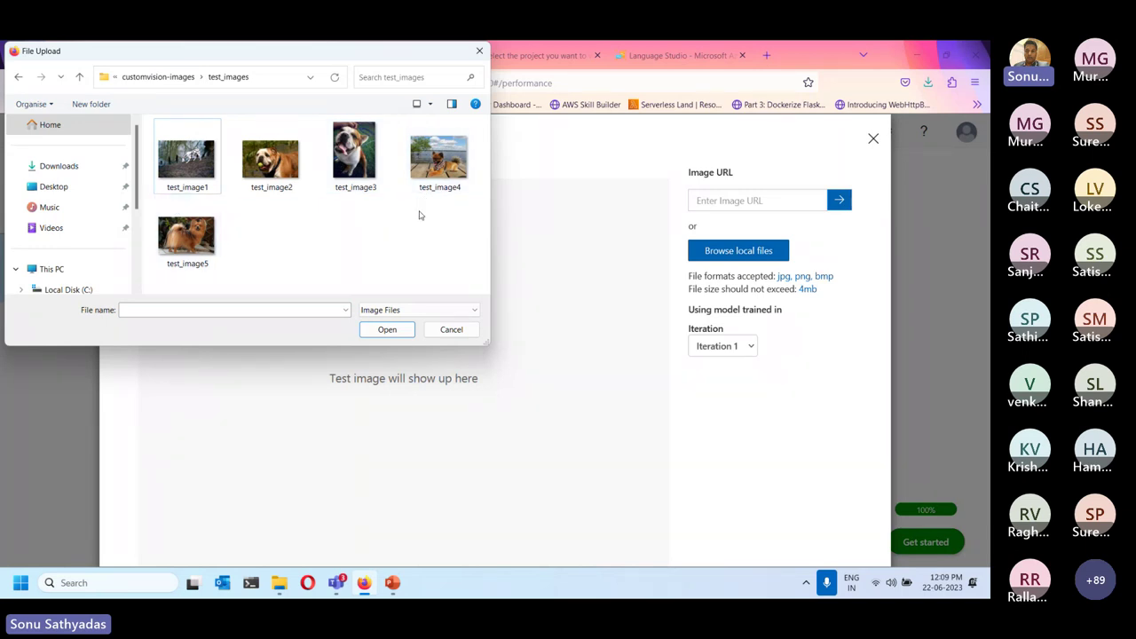
click(204, 162)
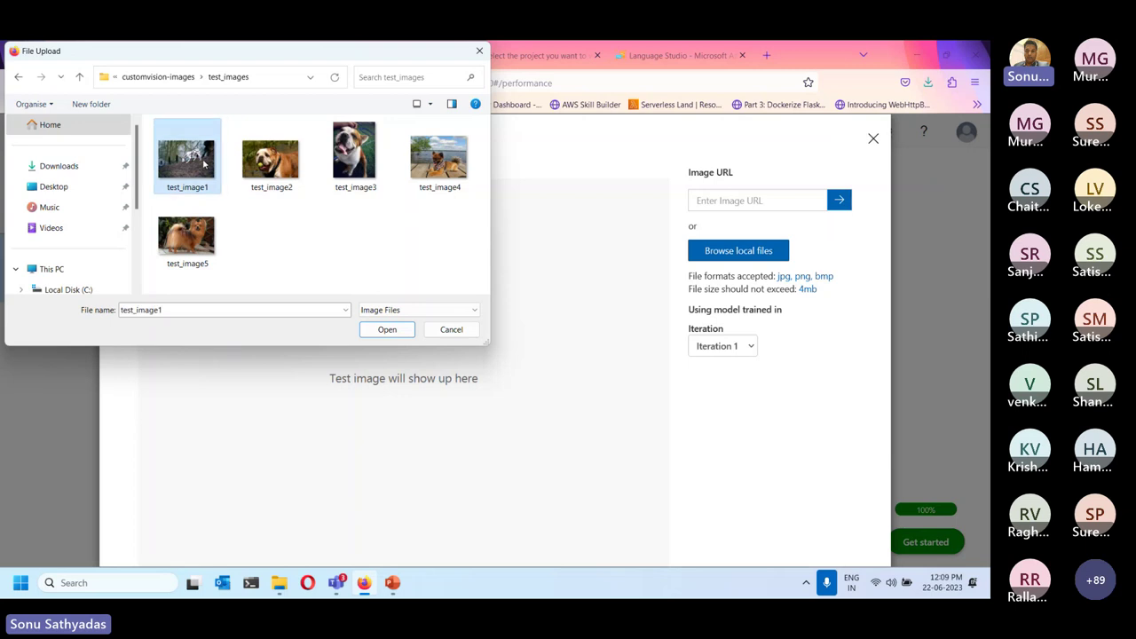
click(402, 333)
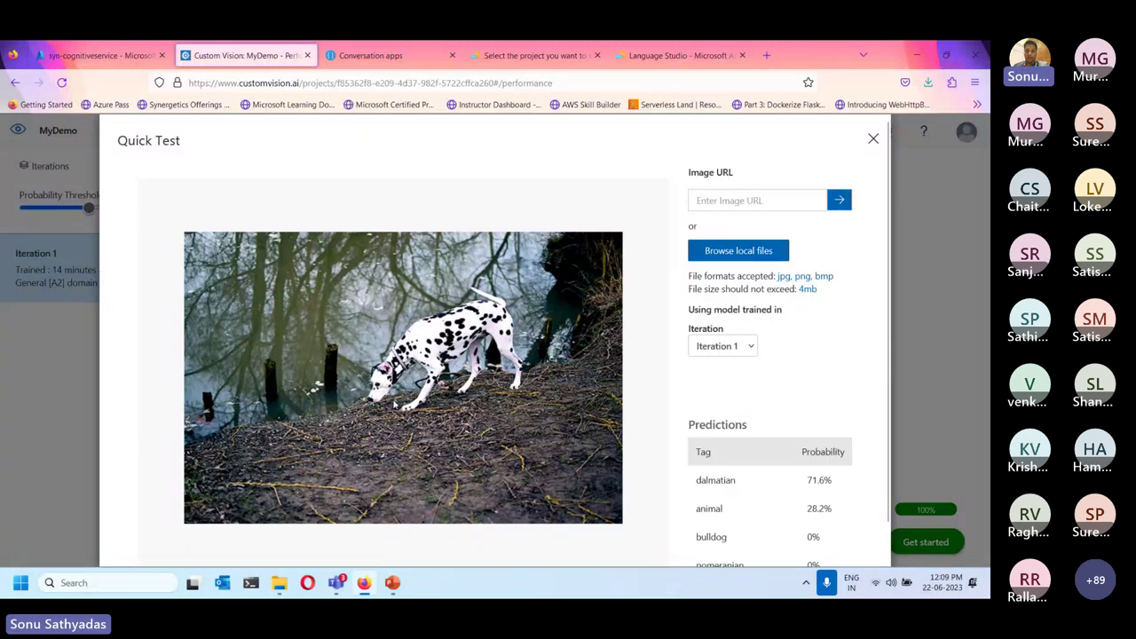
scroll(763, 347, down, 1)
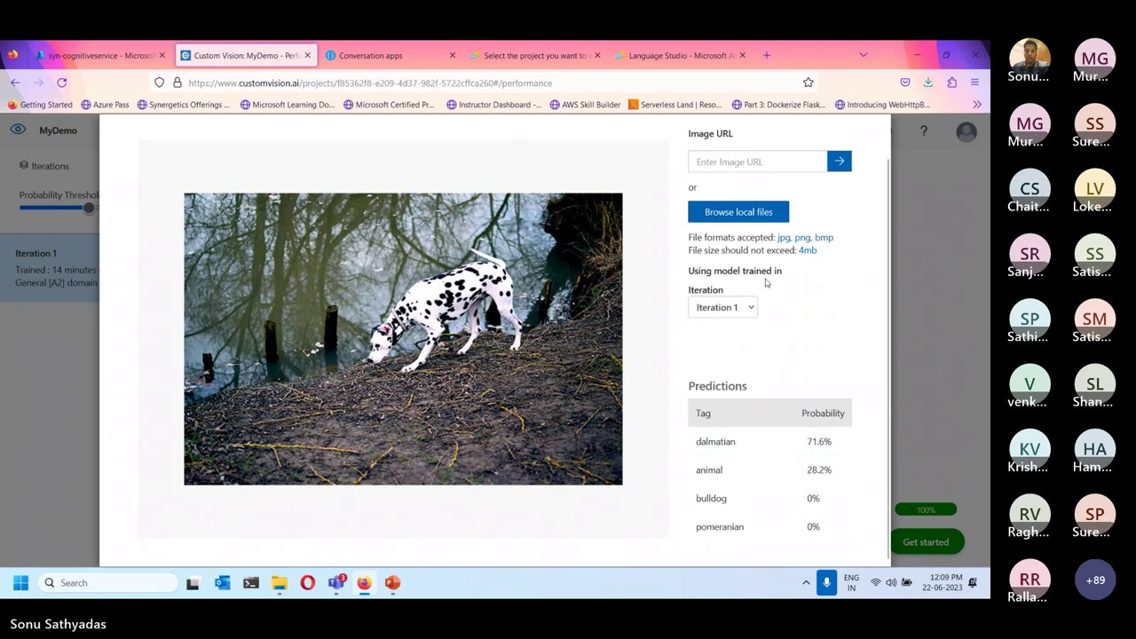
- Run the quick test on the local file test_image2
click(761, 213)
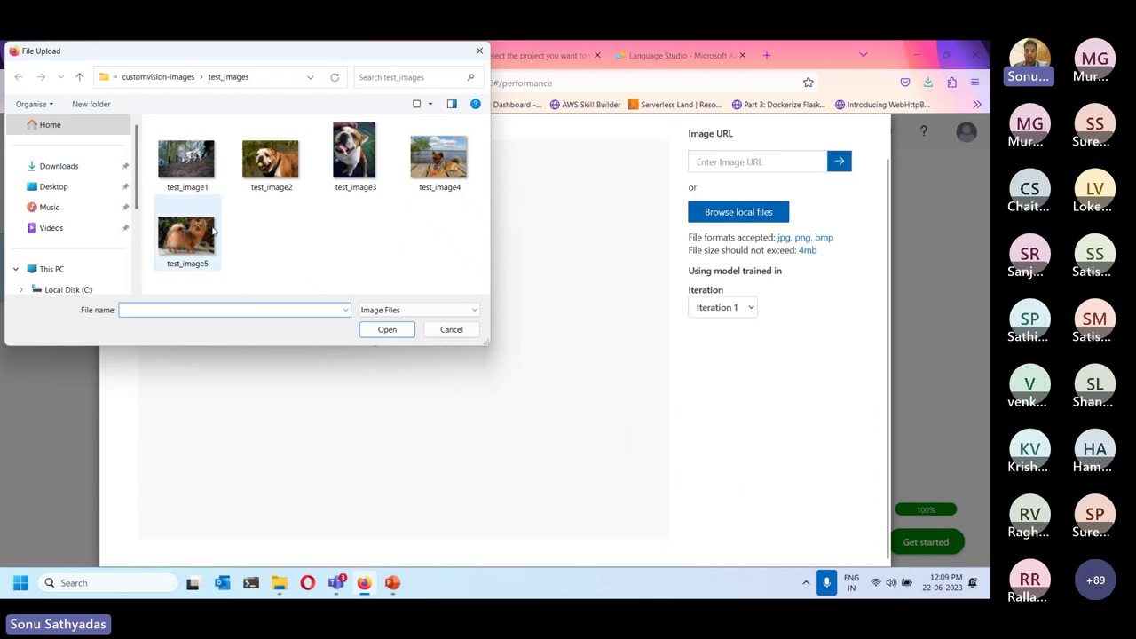
click(284, 165)
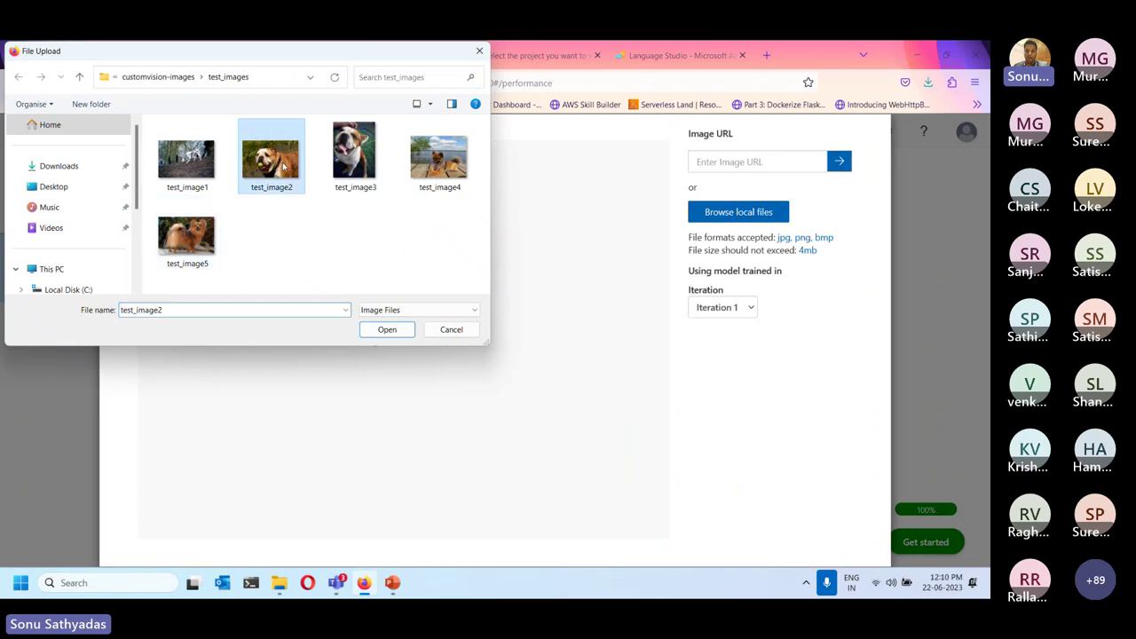
click(385, 329)
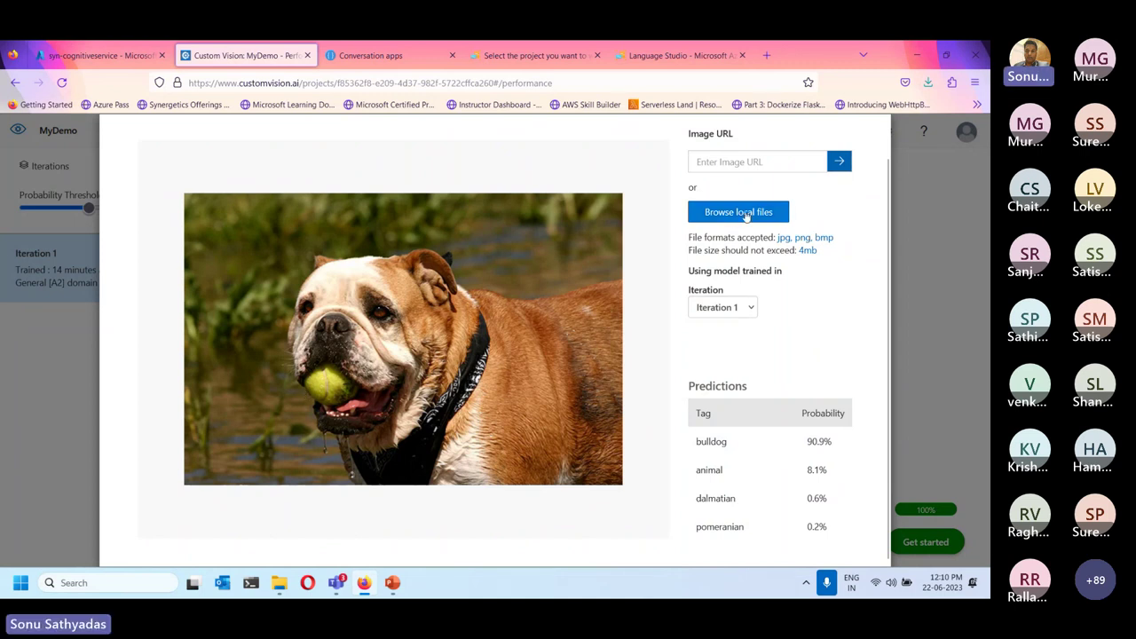
- Run the quick test on the local file test_image4
click(742, 217)
click(438, 158)
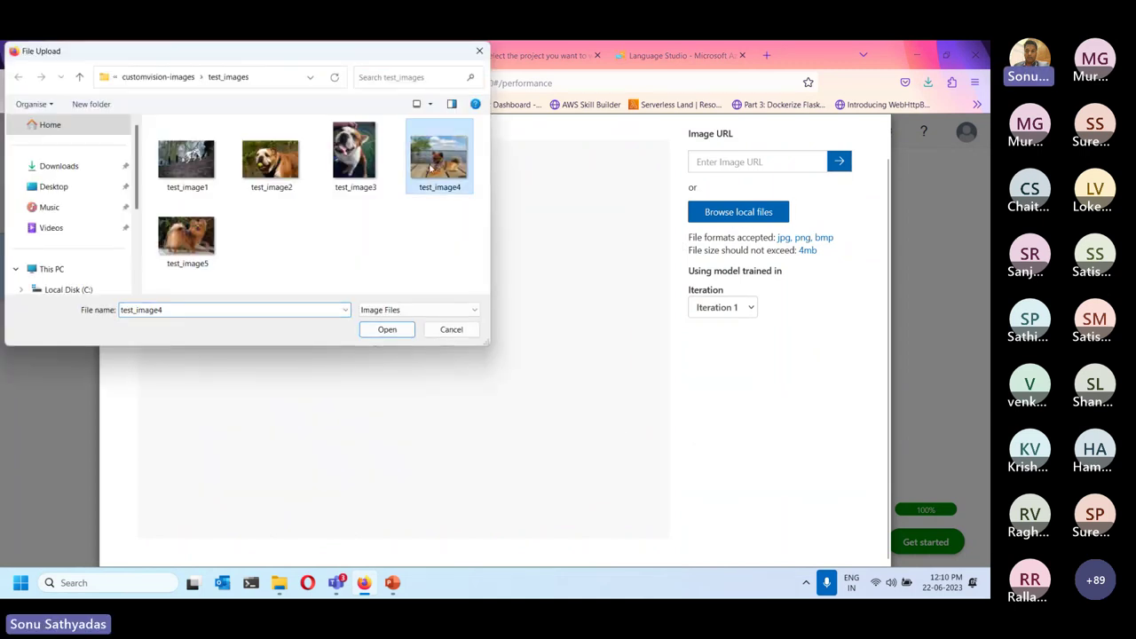
click(388, 329)
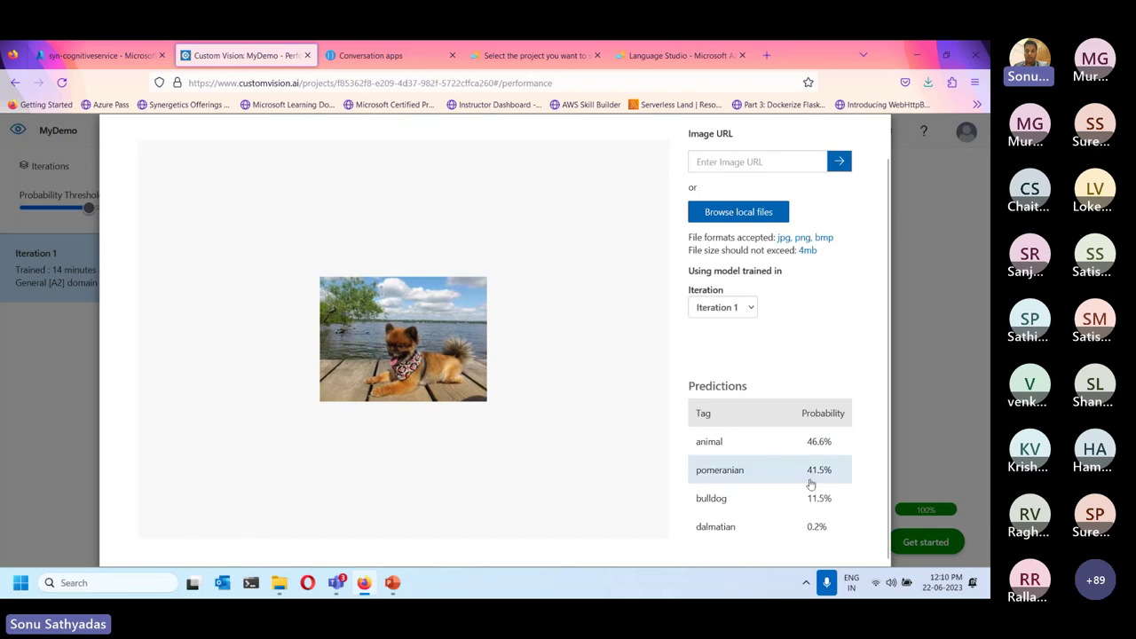
- Compare the probabilities predicted for the pomeranian, animal and bulldog tags, and close the quick test
drag(807, 473, 836, 476)
click(809, 448)
drag(808, 448, 832, 444)
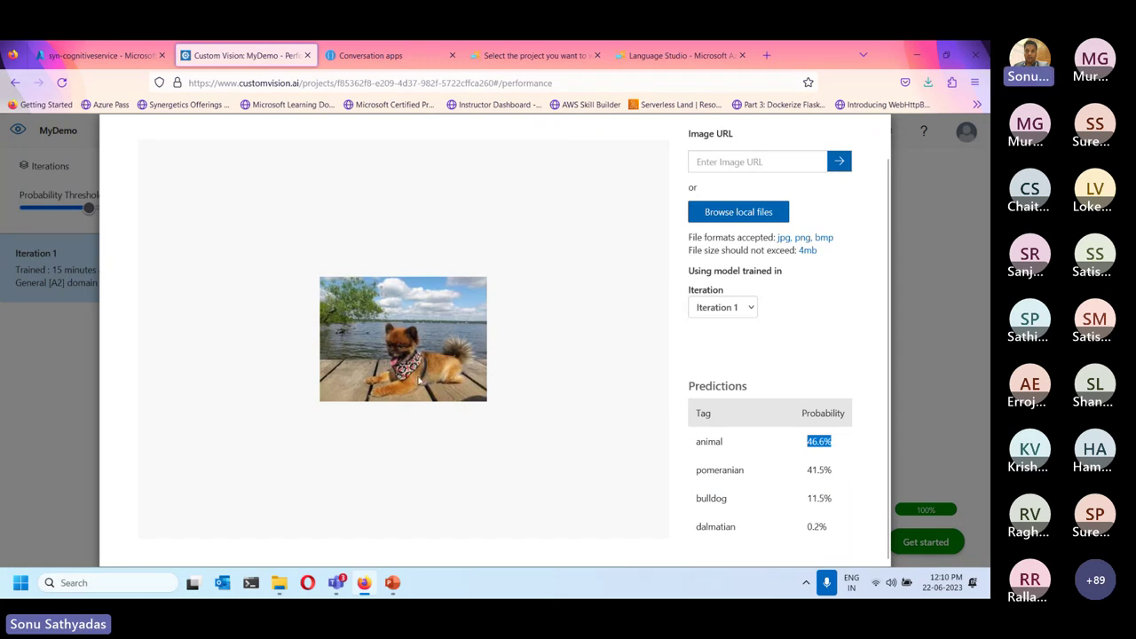
click(809, 502)
drag(808, 502, 828, 505)
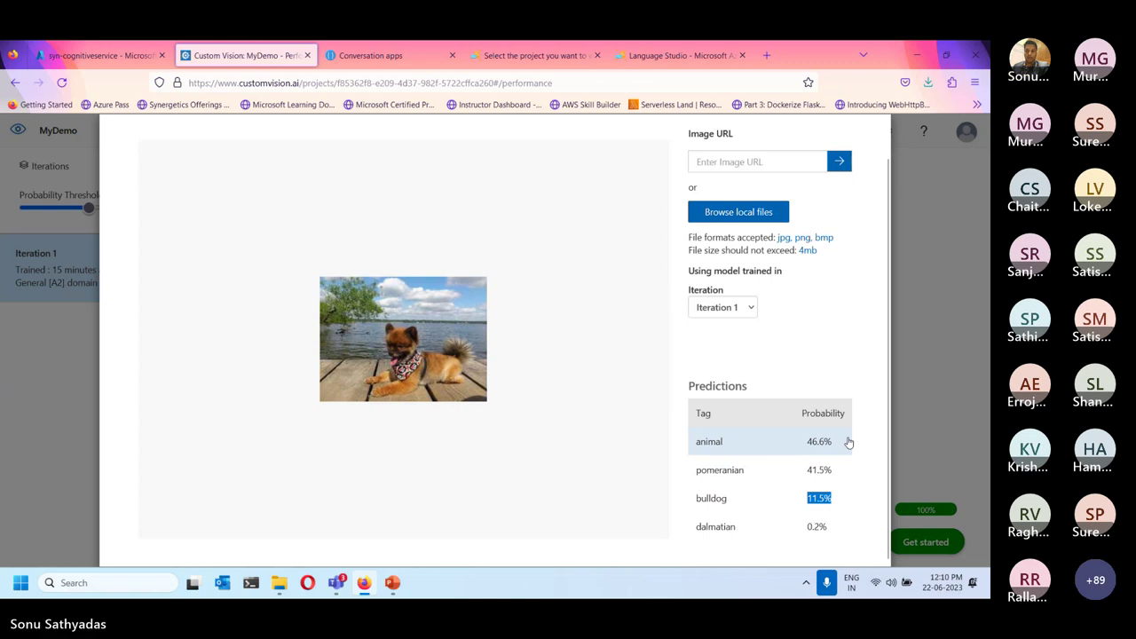
click(932, 210)
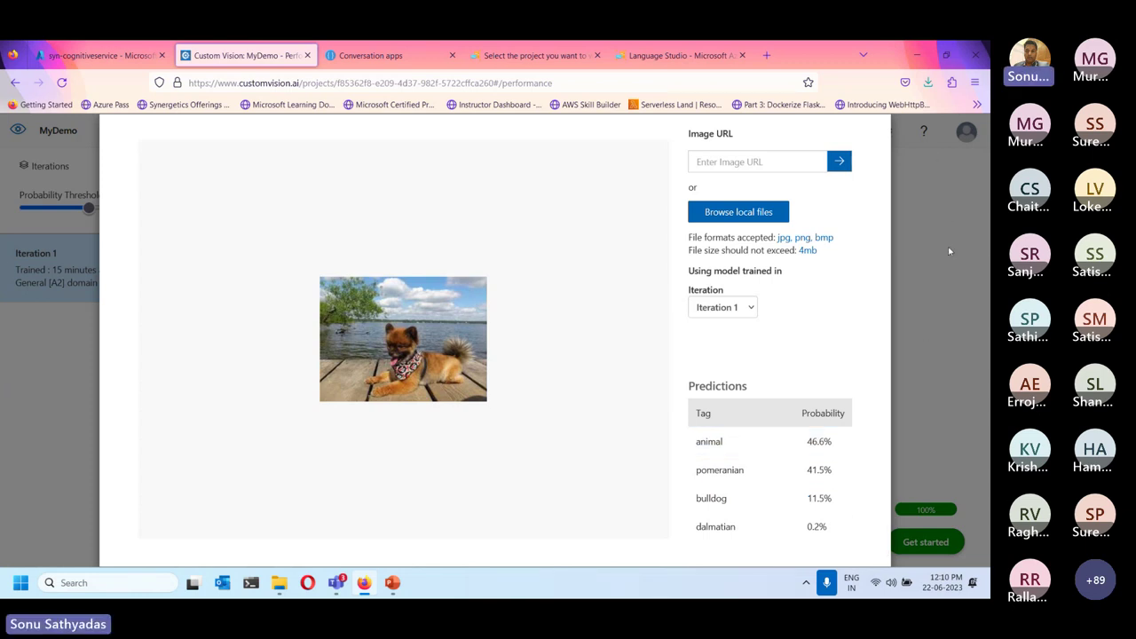
click(943, 323)
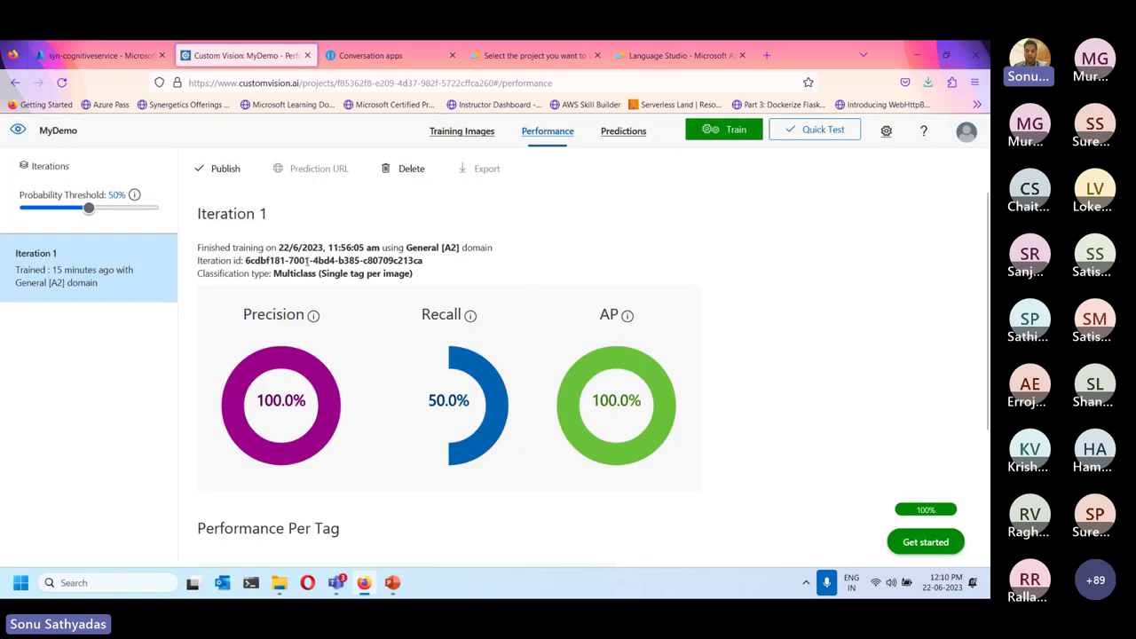
- Publish Iteration 1 under the model name Iteration1 to the syn-cognitiveservice prediction resource
click(228, 169)
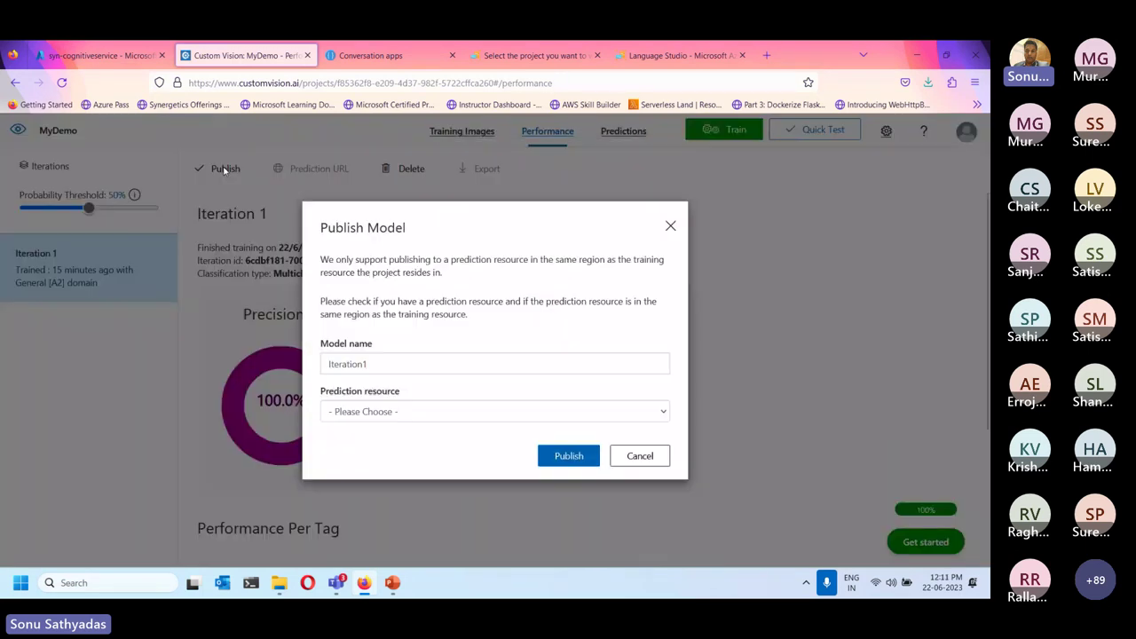
click(406, 369)
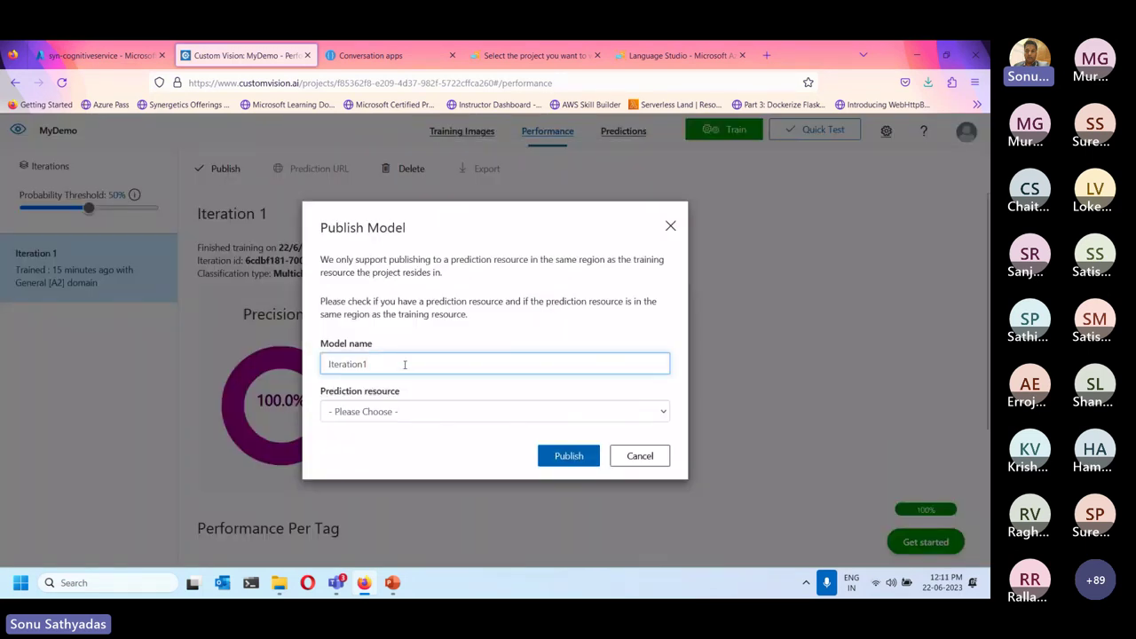
click(368, 414)
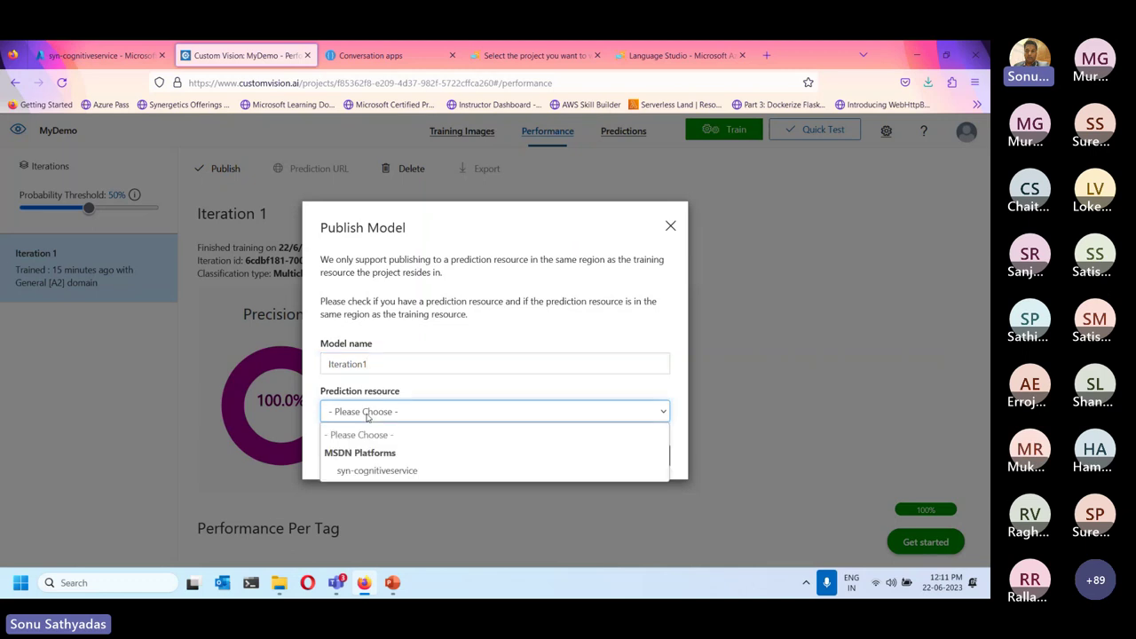
click(376, 471)
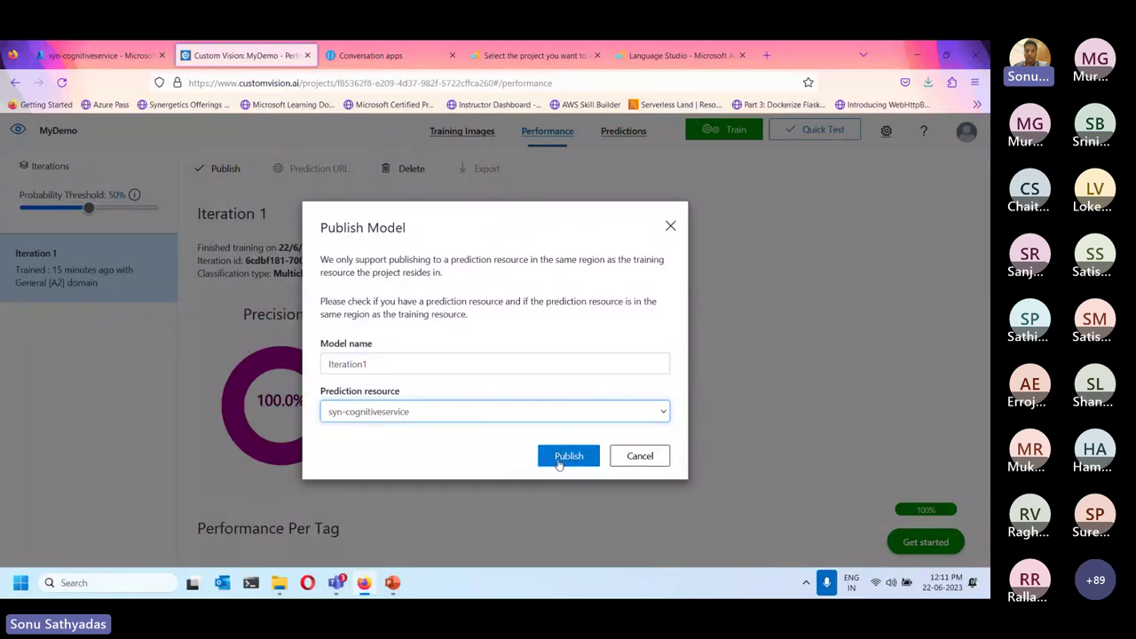
click(568, 456)
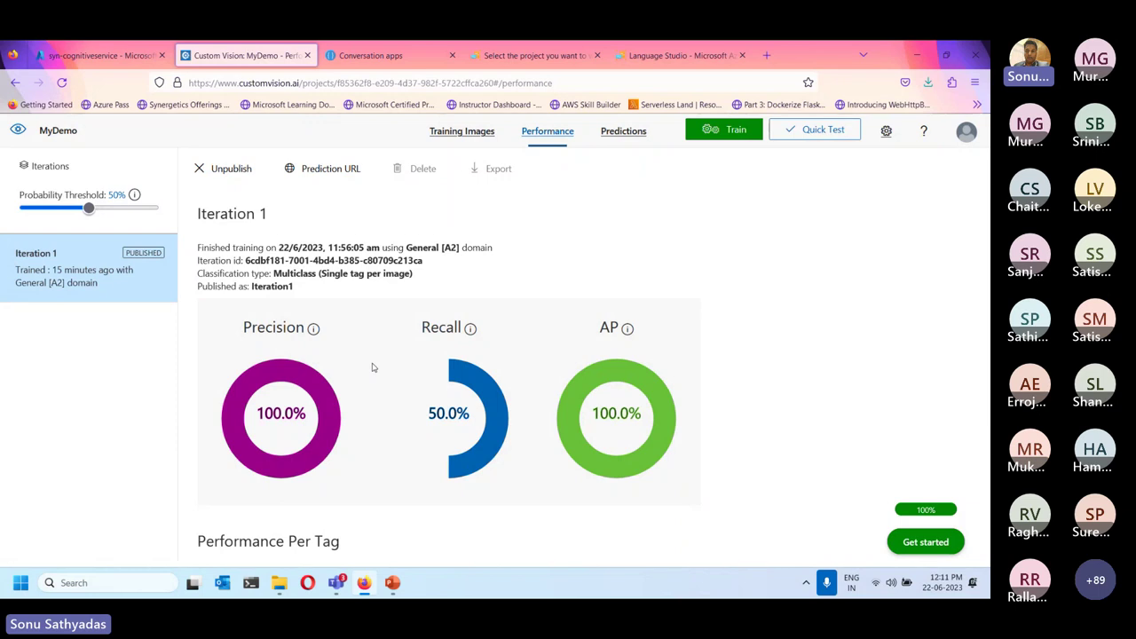
- Switch from the browser to the AI-102 presentation in PowerPoint
click(919, 54)
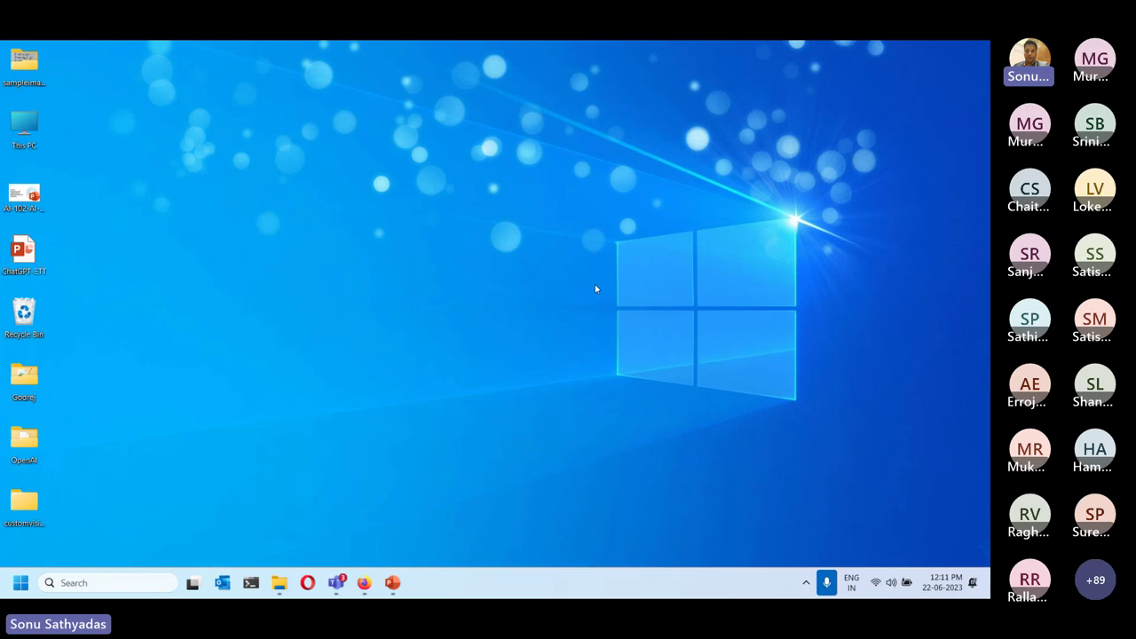
click(393, 584)
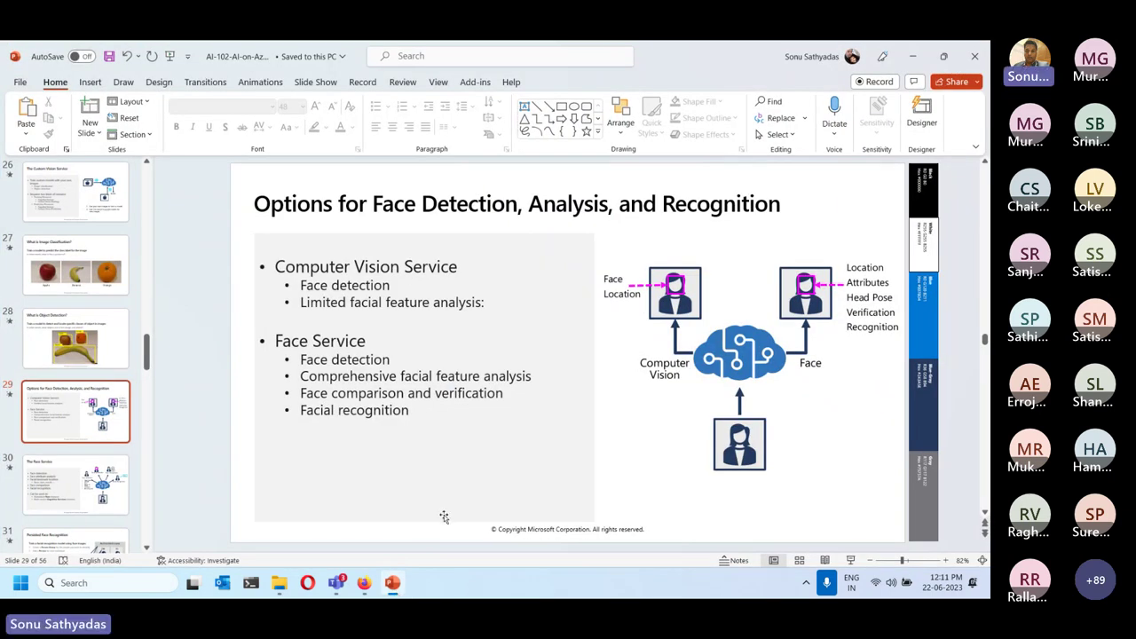
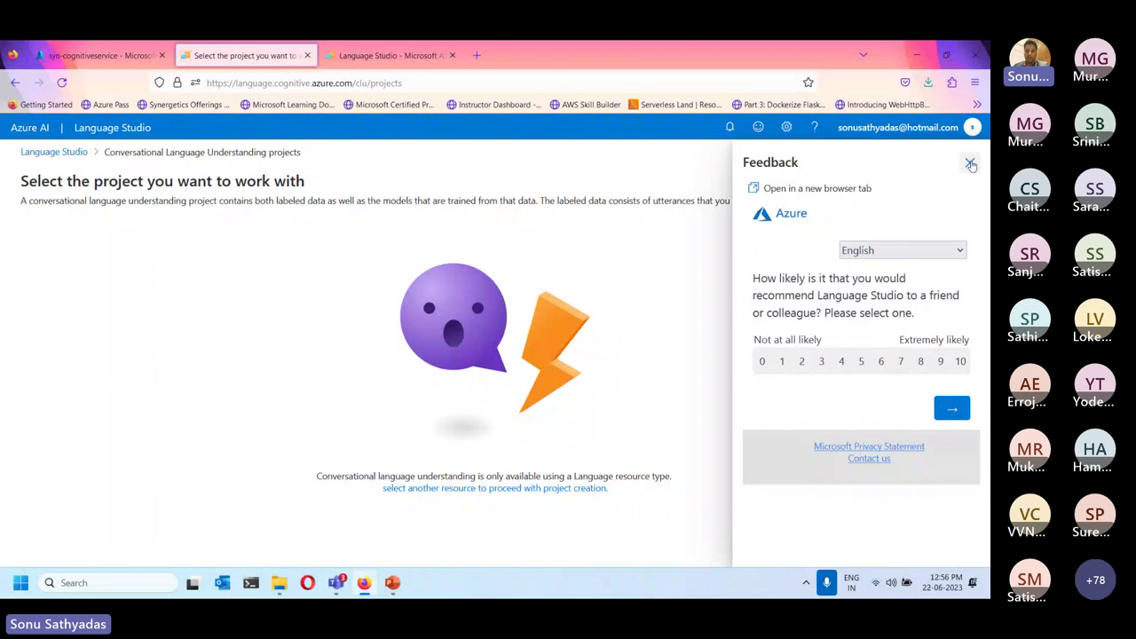
- Return to the Language Studio home page, dismissing the feedback form and the Azure resource selection
click(970, 161)
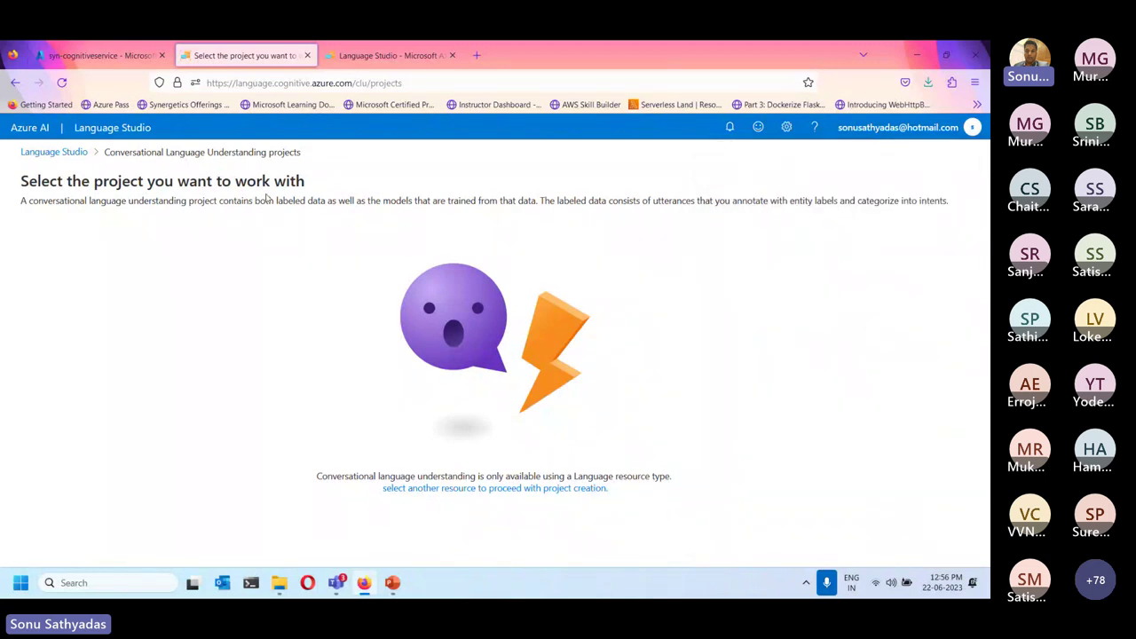
click(53, 154)
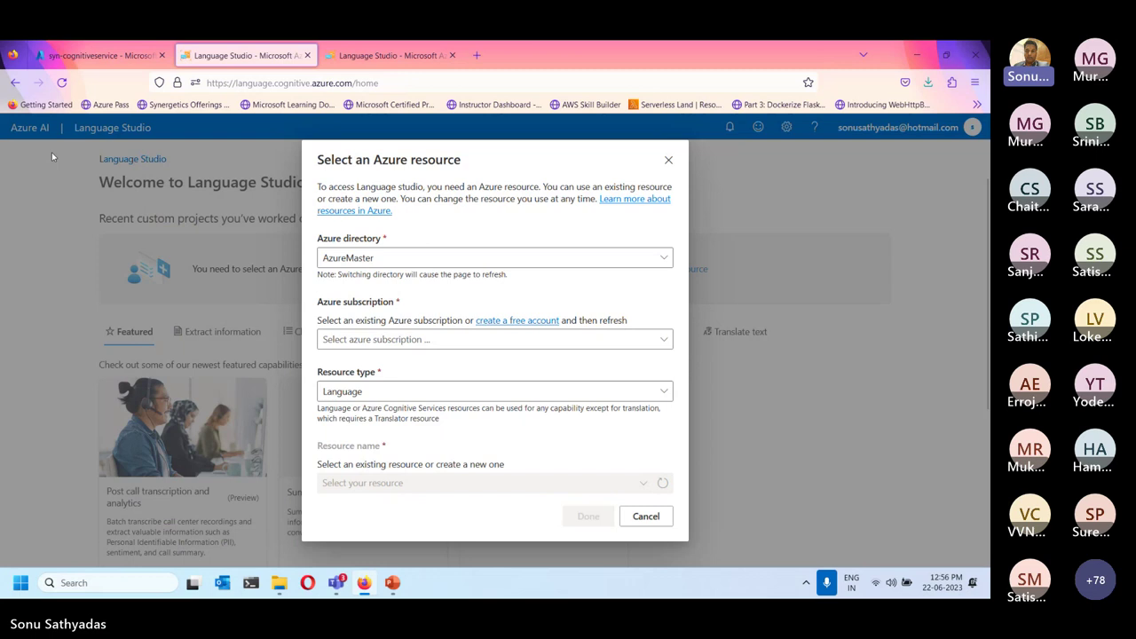
click(668, 160)
click(964, 166)
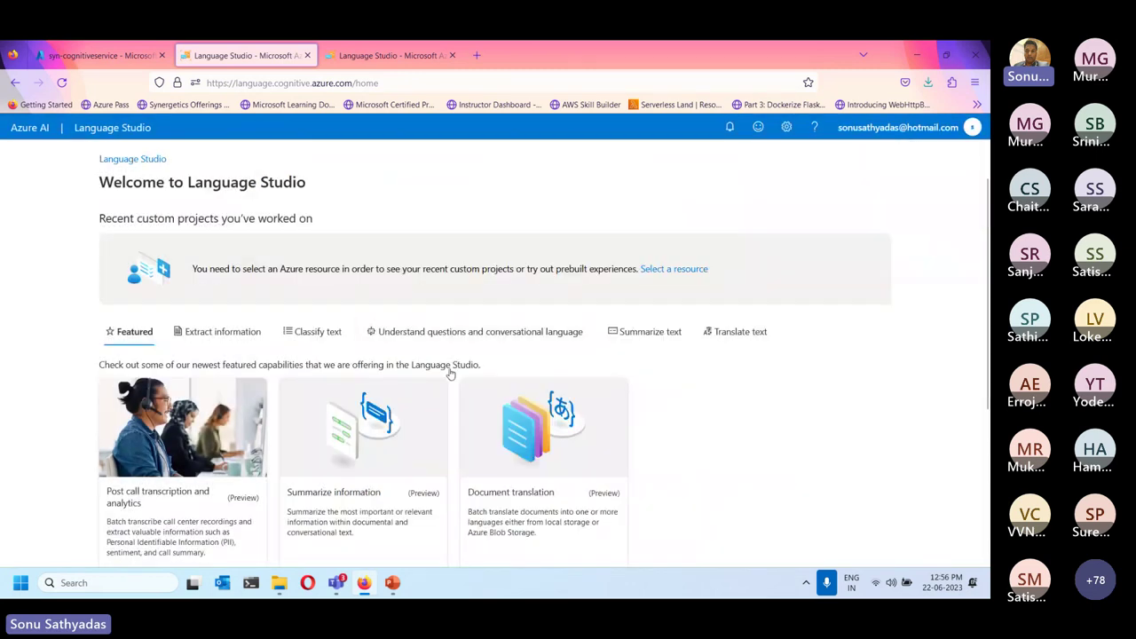
- View the Conversational language understanding projects page from the questions and conversational language category, and return to the home page
scroll(183, 387, down, 2)
scroll(238, 221, up, 1)
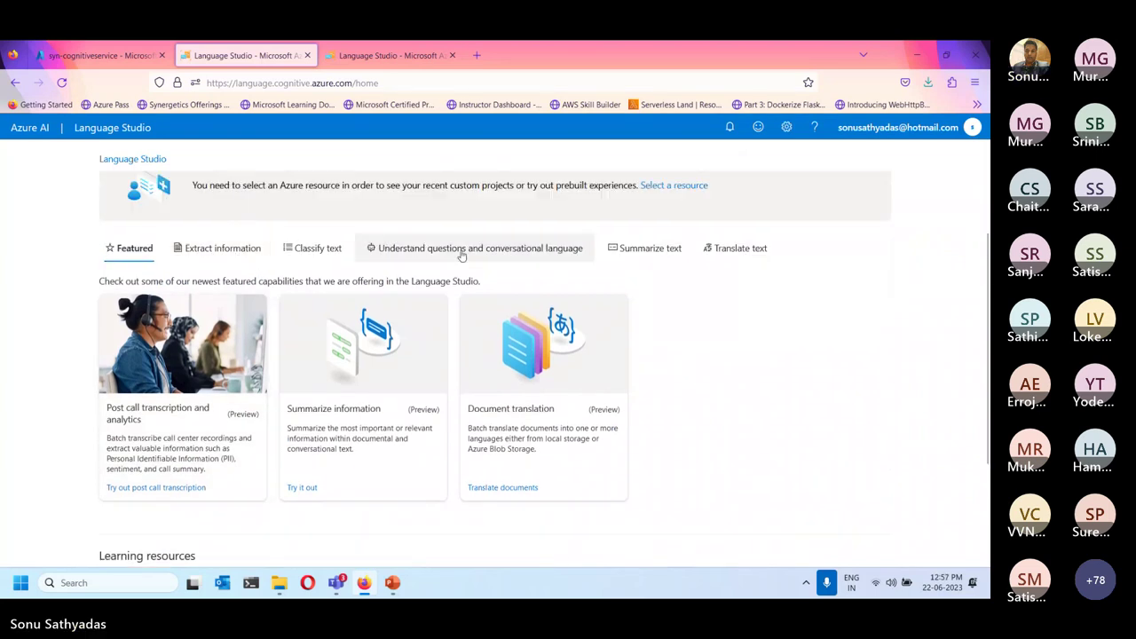
click(457, 251)
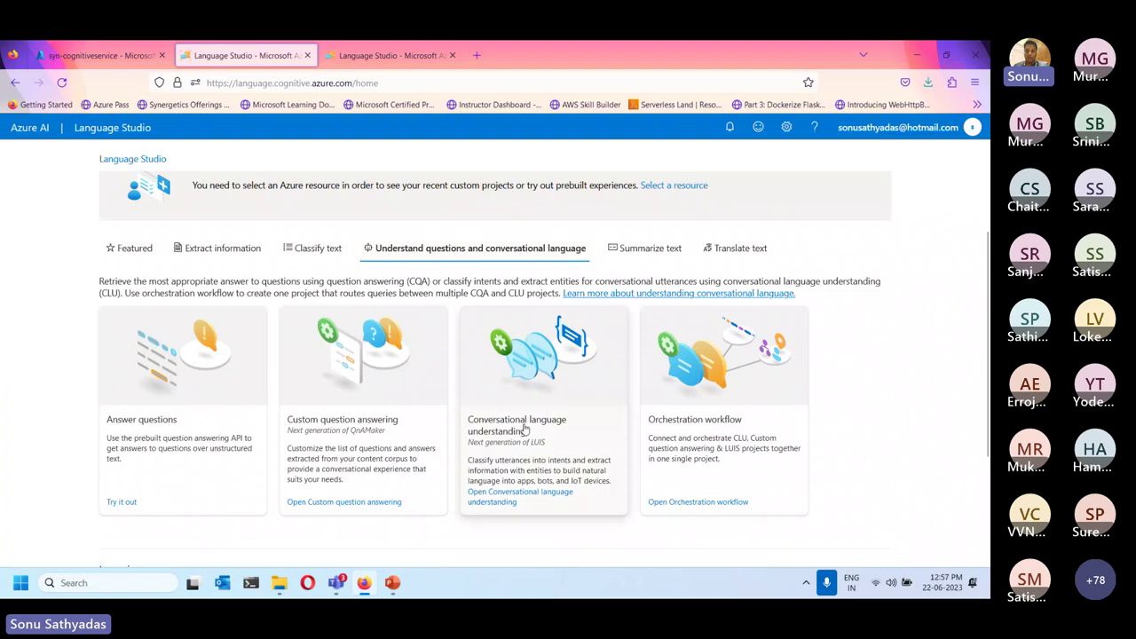
scroll(520, 415, down, 1)
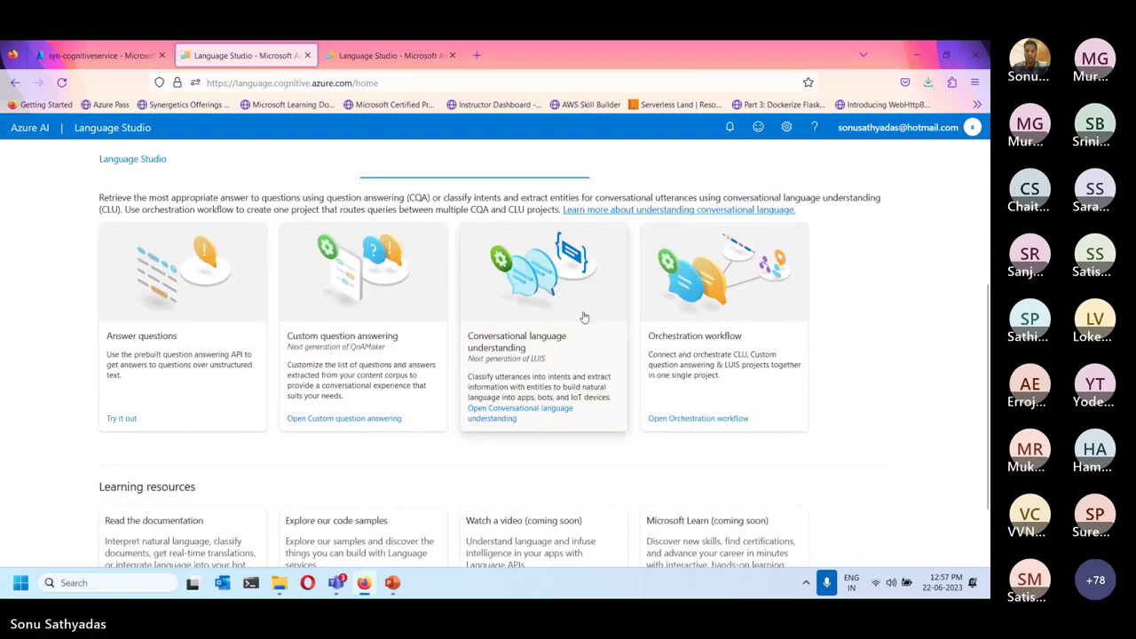
click(477, 364)
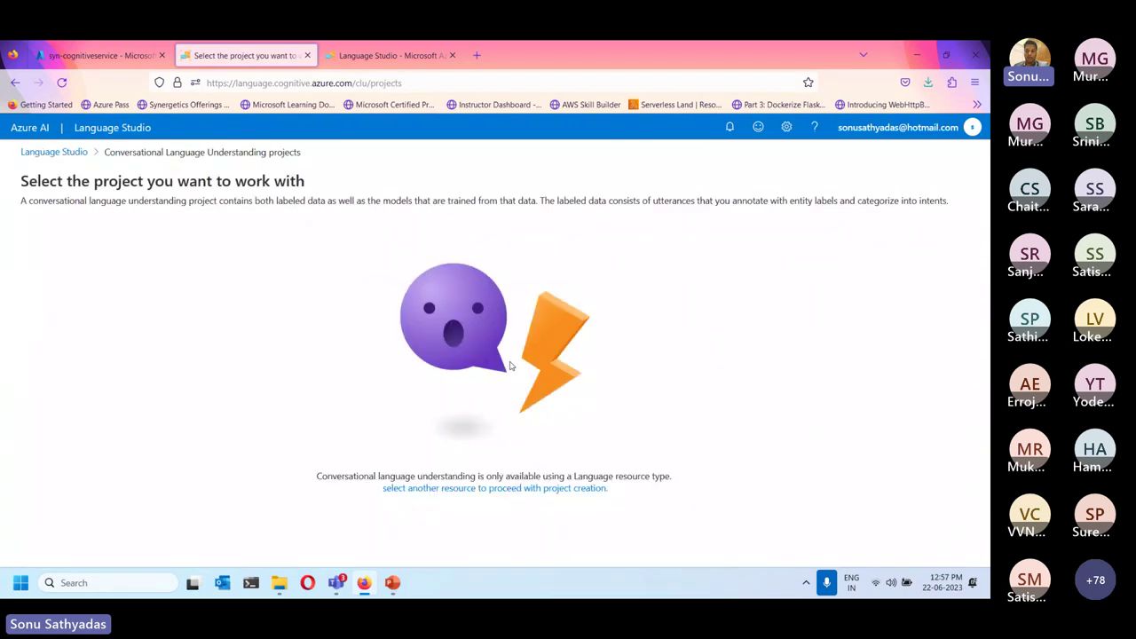
click(15, 83)
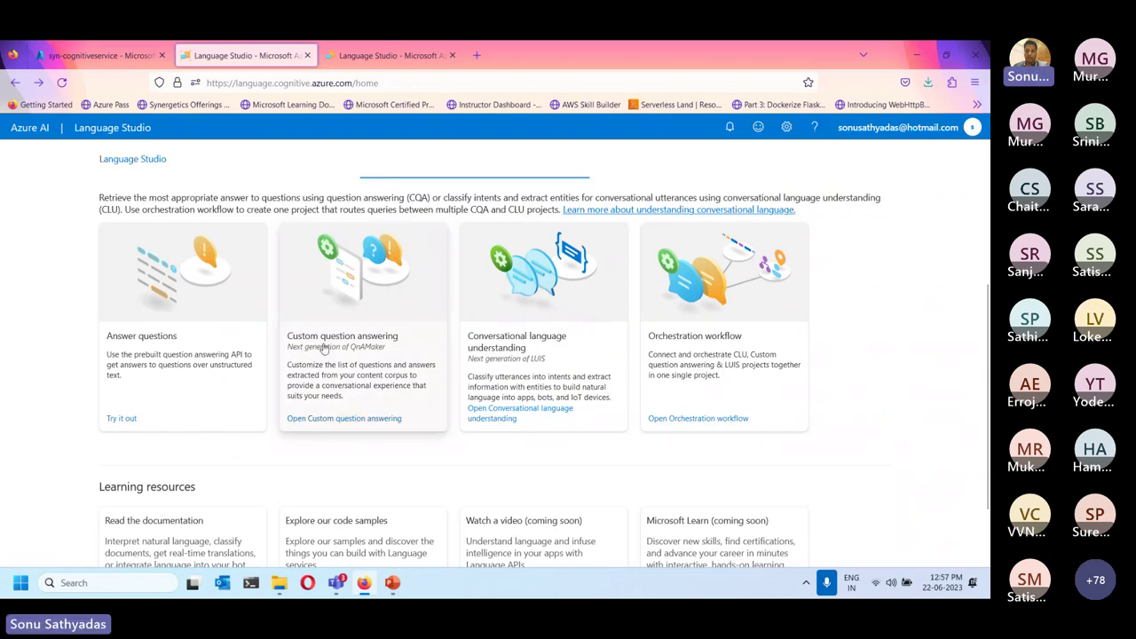
- Examine the Language Studio capabilities offered for extracting information and classifying text
scroll(325, 350, up, 2)
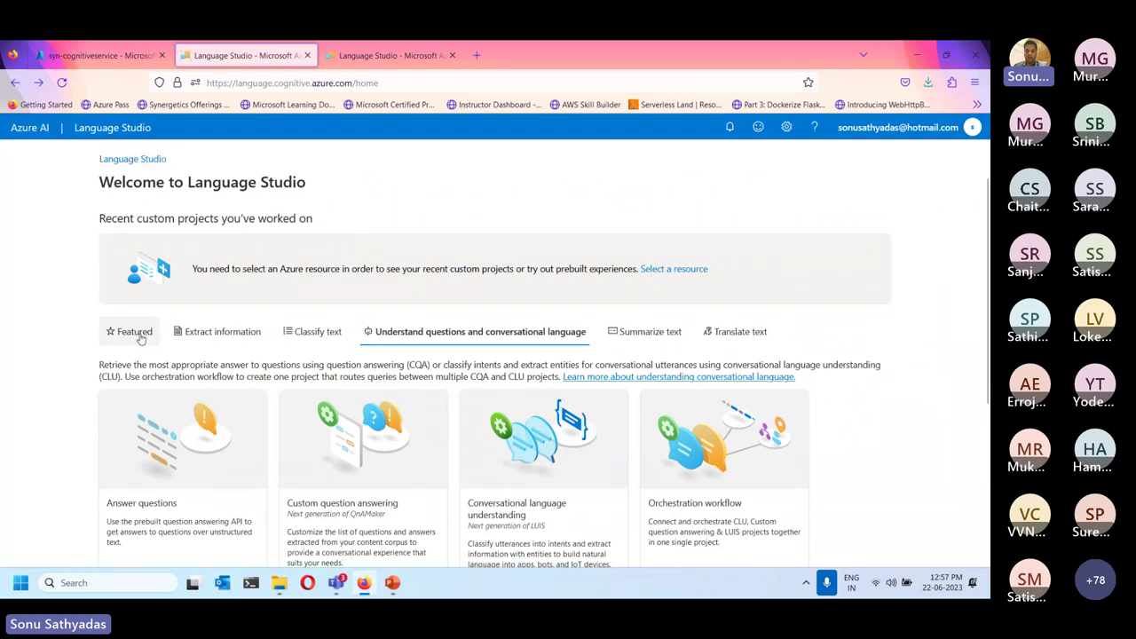
click(226, 334)
scroll(353, 387, down, 3)
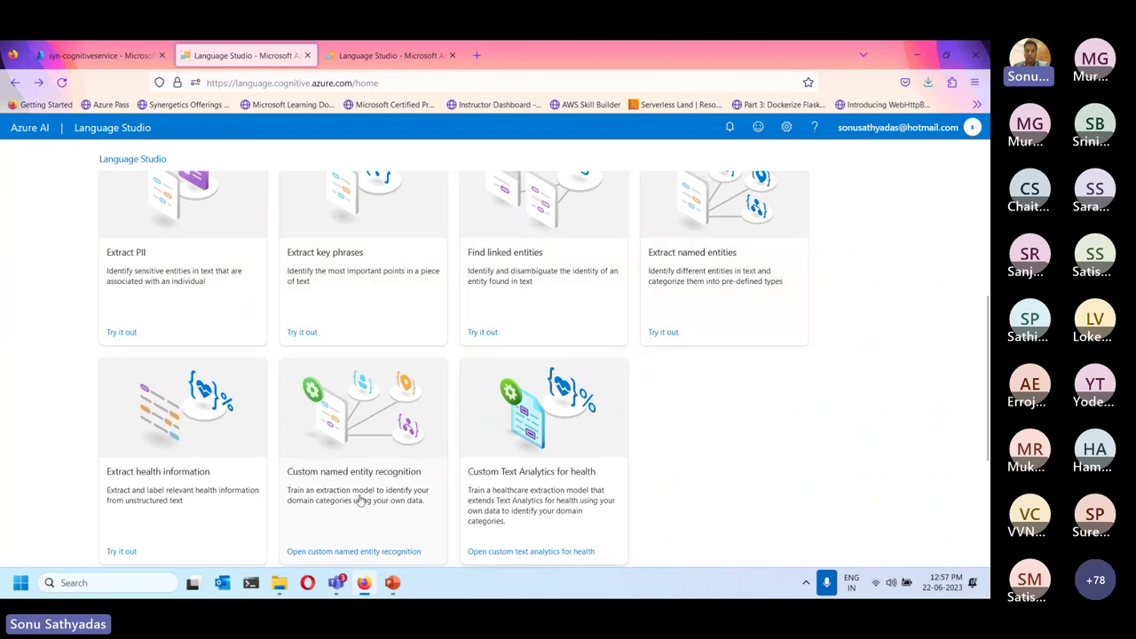
scroll(266, 398, up, 2)
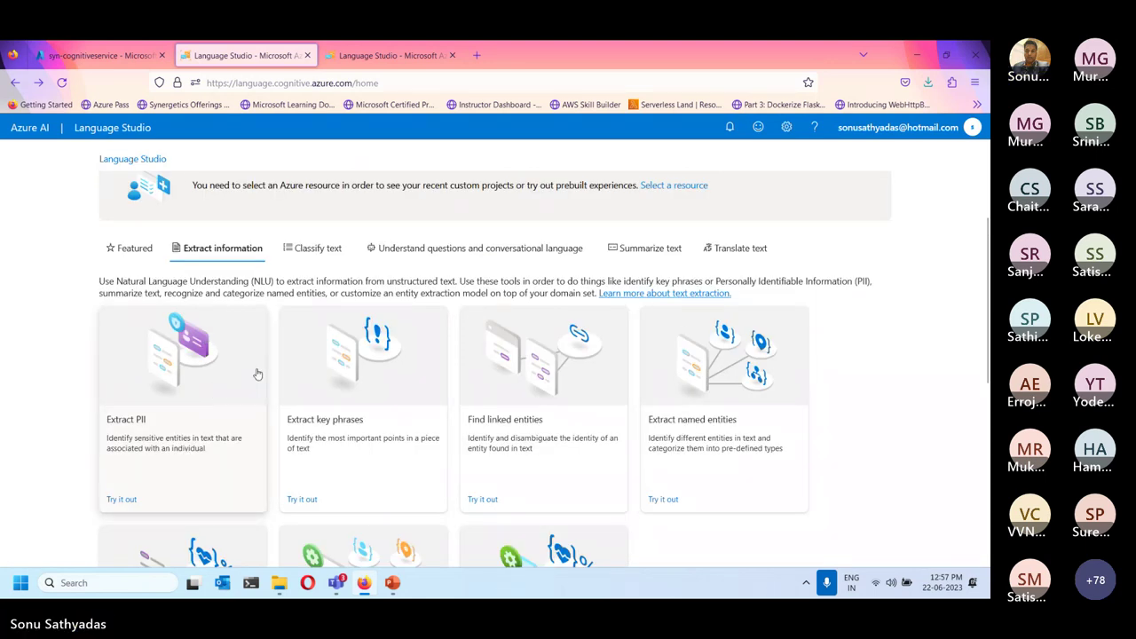
click(306, 248)
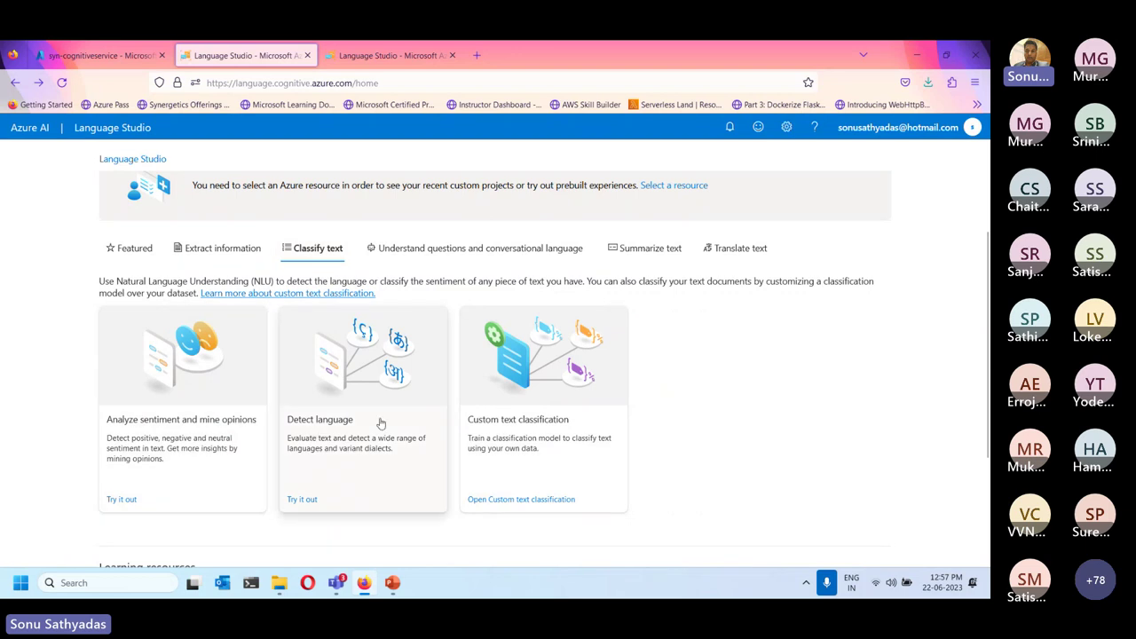
- Open Custom question answering from the Understand questions and conversational language category
click(443, 249)
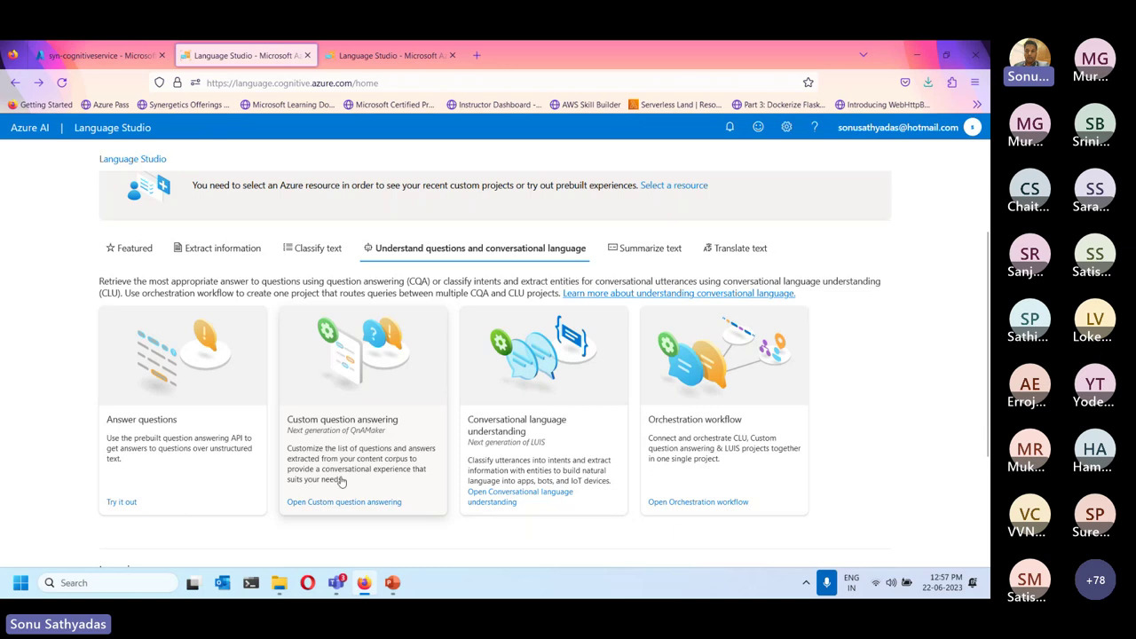
scroll(353, 302, down, 1)
click(353, 303)
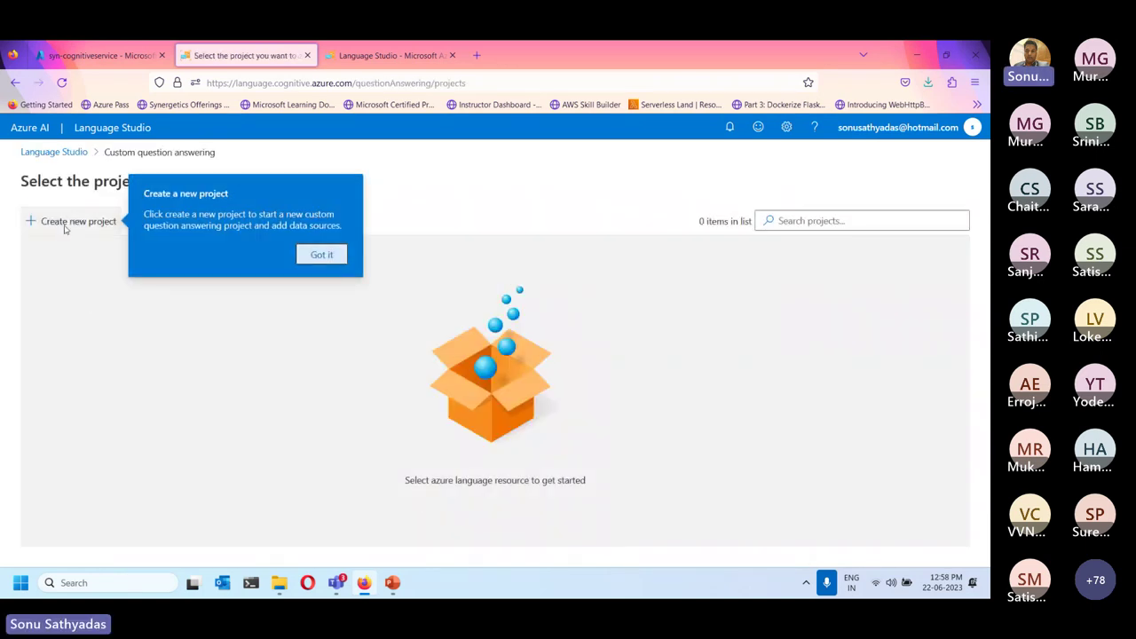
- Try to create a new custom question answering project by connecting an Azure Search resource, dismissing the guidance tips
click(64, 226)
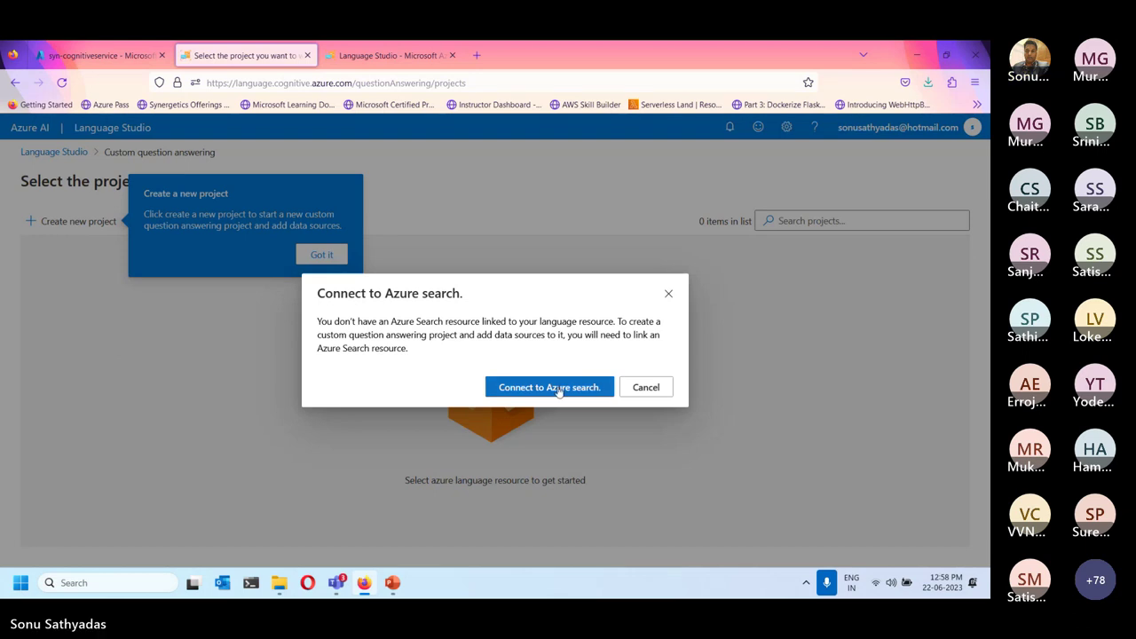
click(330, 256)
click(330, 255)
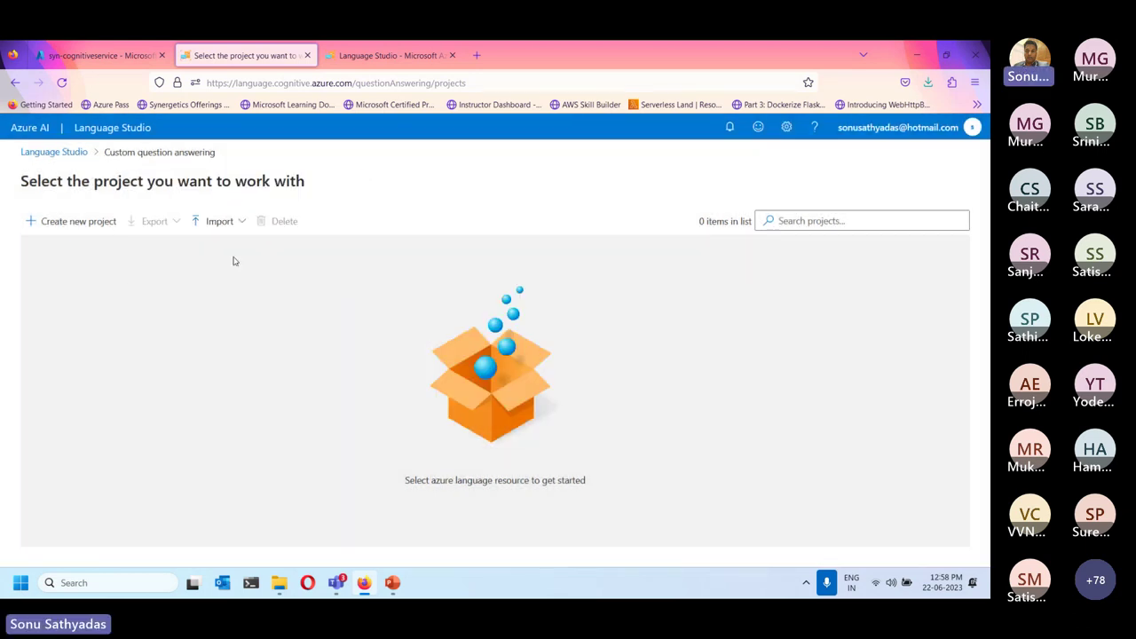
click(55, 223)
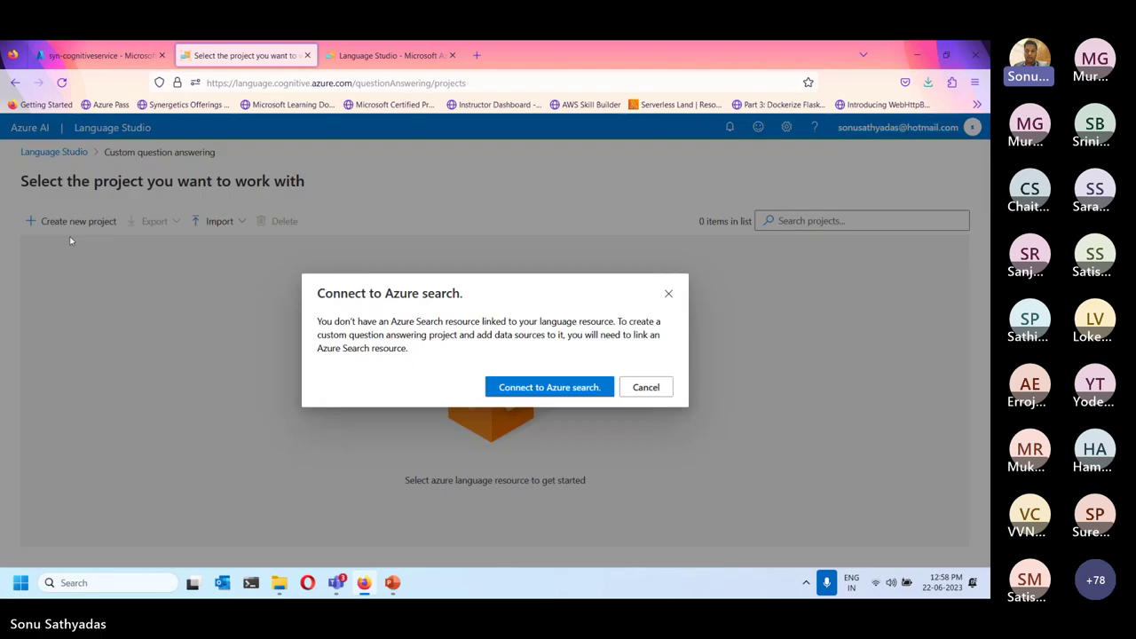
click(538, 388)
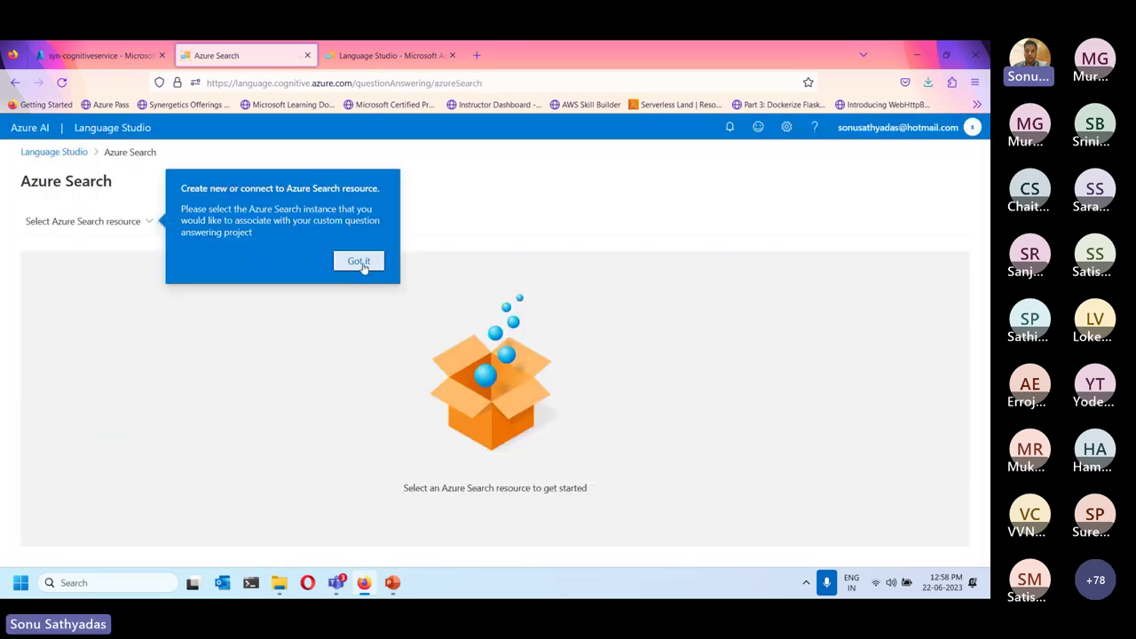
click(359, 262)
click(136, 223)
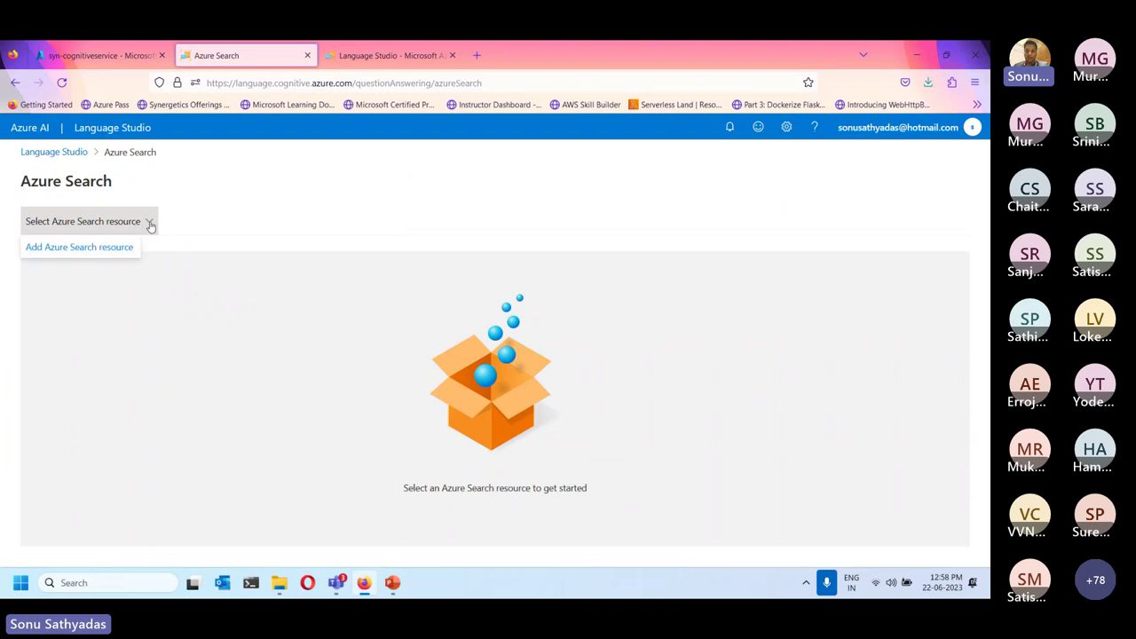
click(149, 223)
- Open the Azure resource selection for the account, switch to Default Directory and choose the MSDN Platforms subscription
click(910, 129)
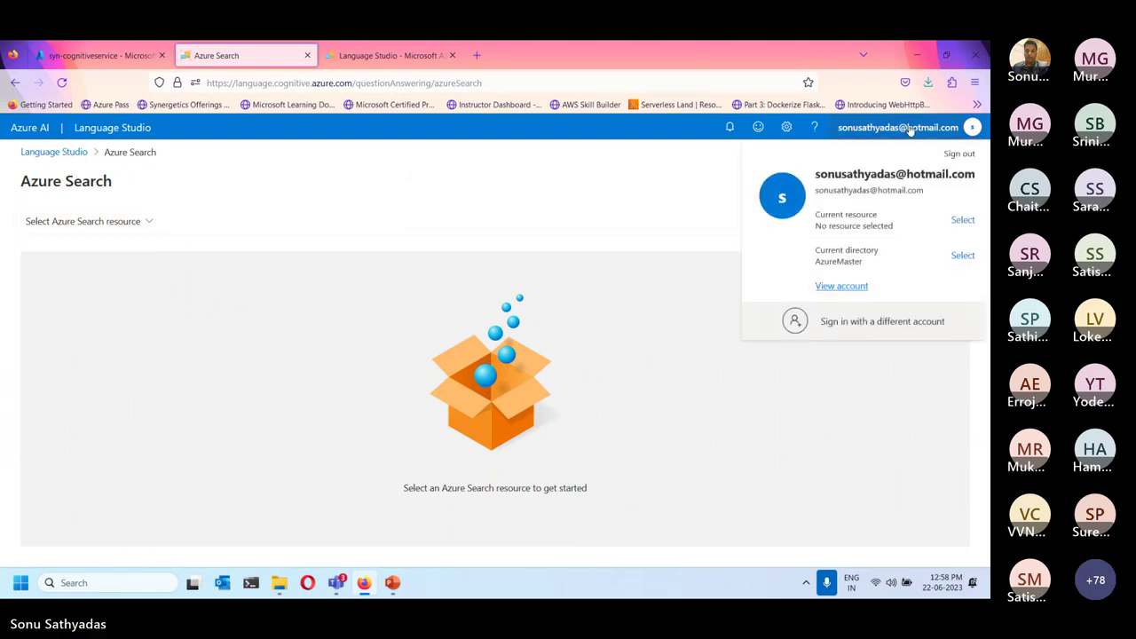
click(963, 222)
click(342, 257)
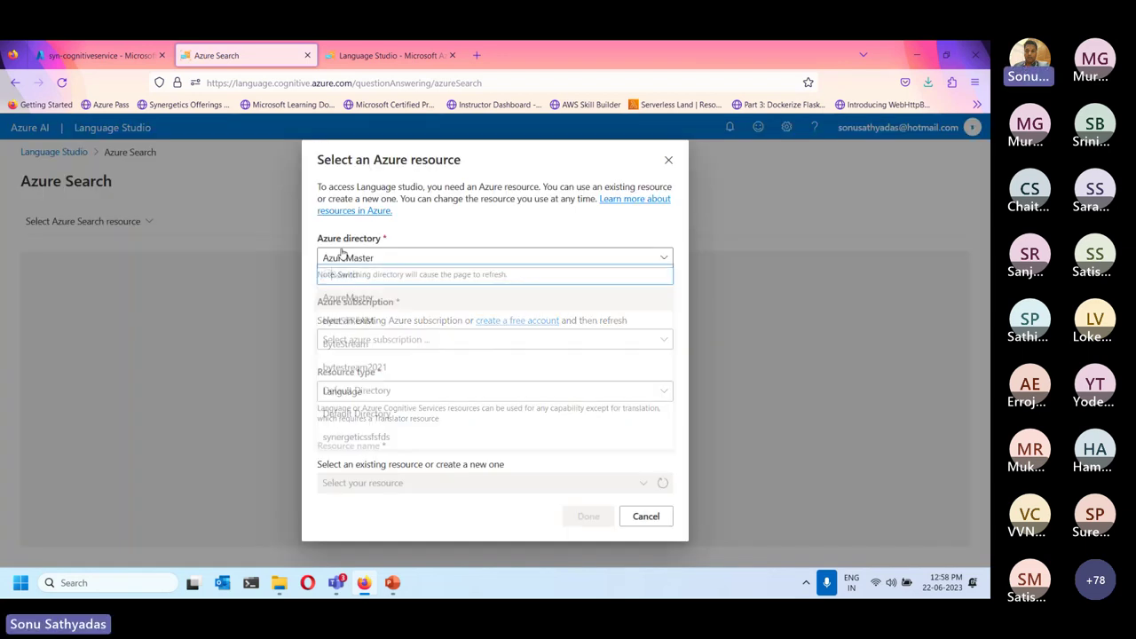
click(376, 396)
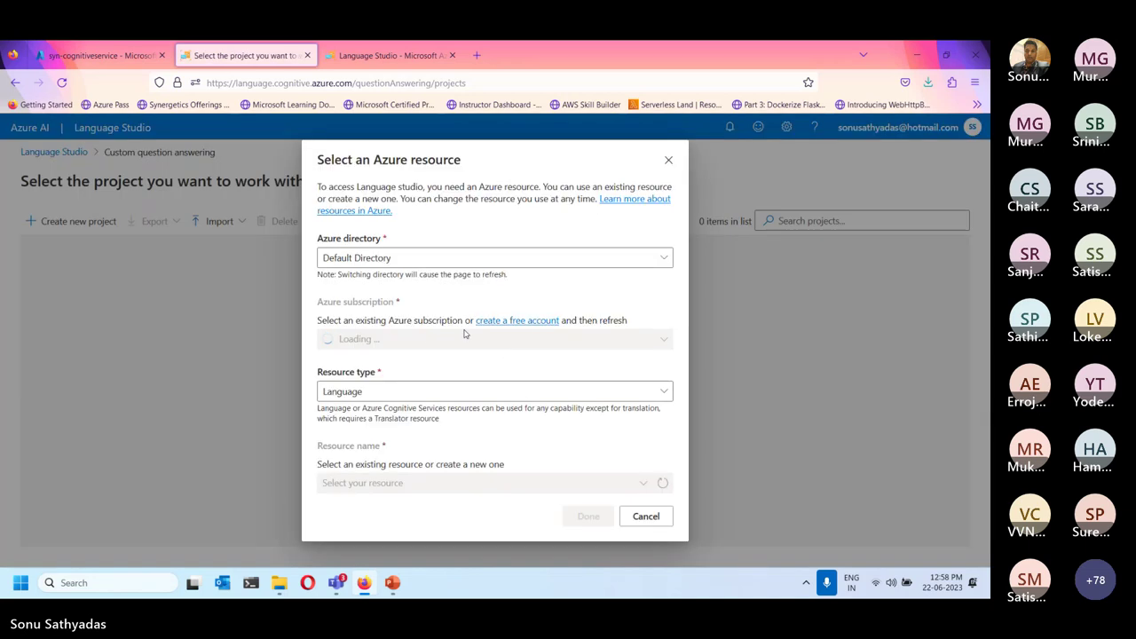
click(413, 340)
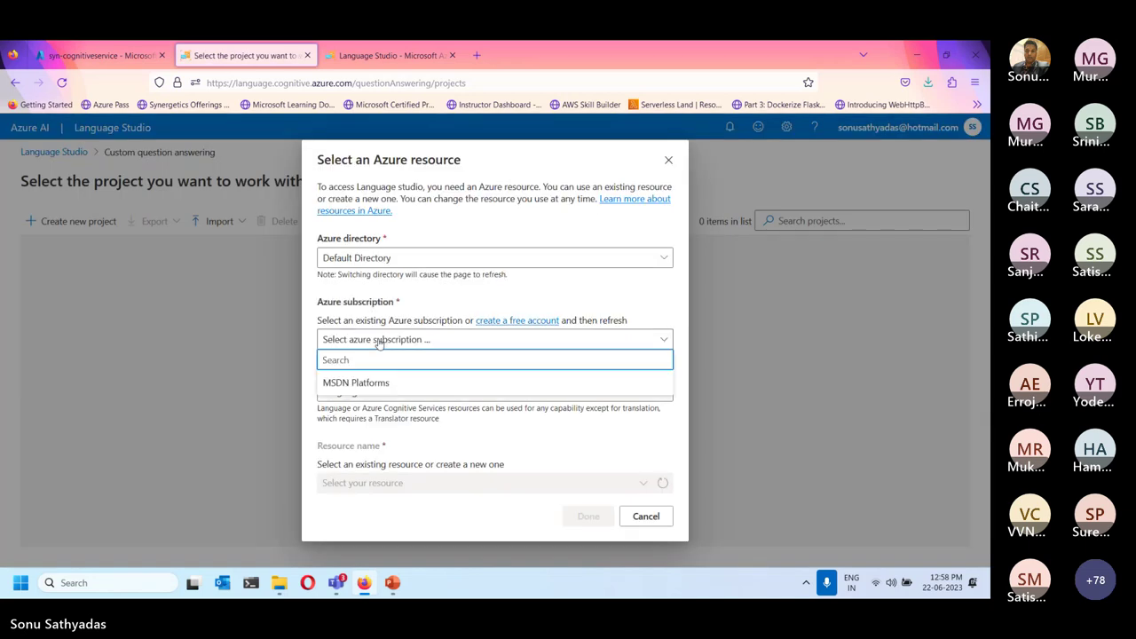
click(366, 384)
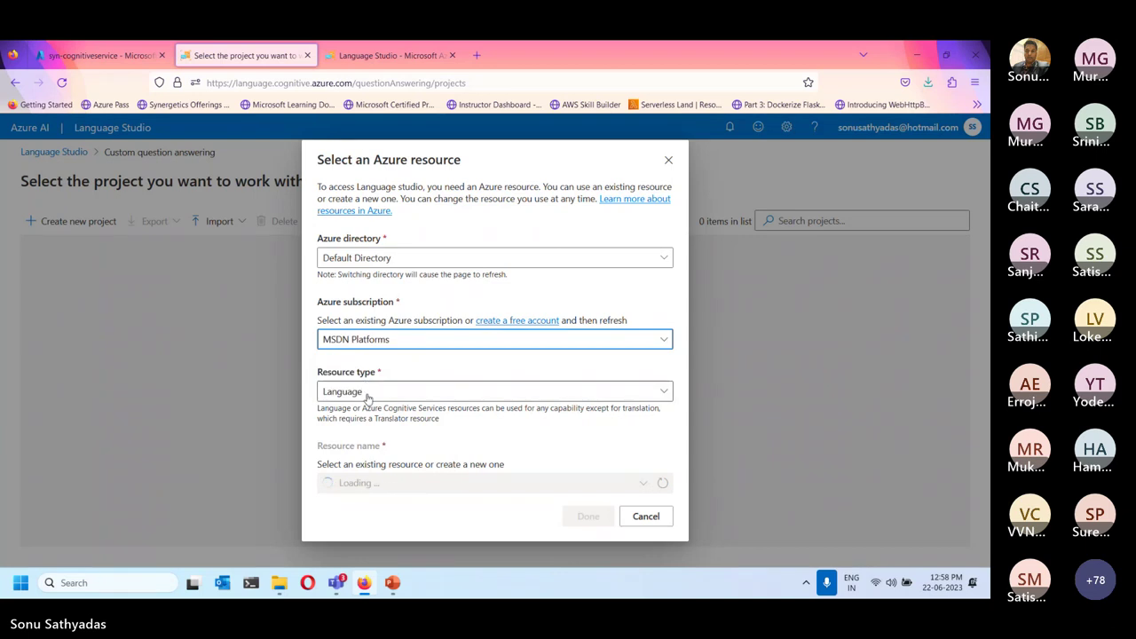
- Check for existing resources of type Language and start creating a new Language resource in the Azure portal
click(393, 473)
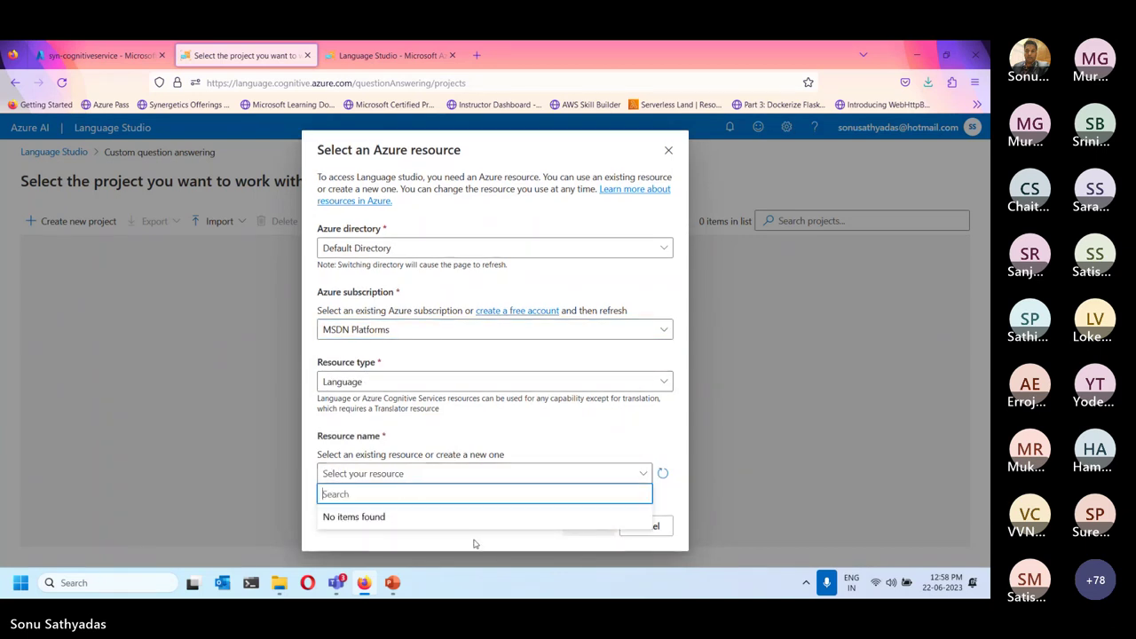
click(397, 511)
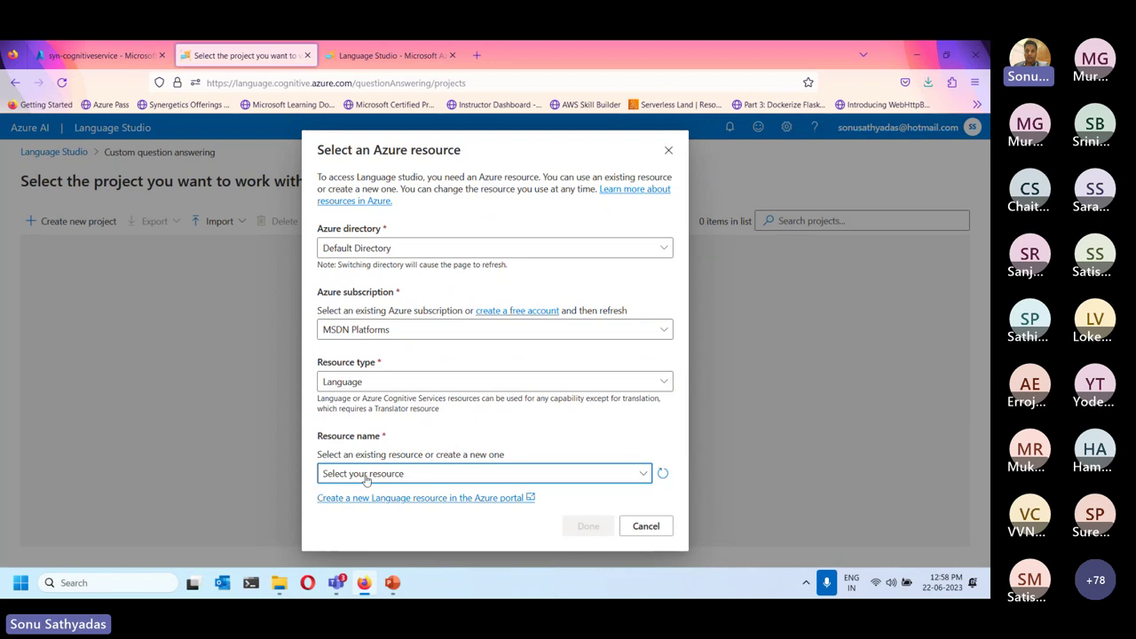
click(366, 476)
click(372, 382)
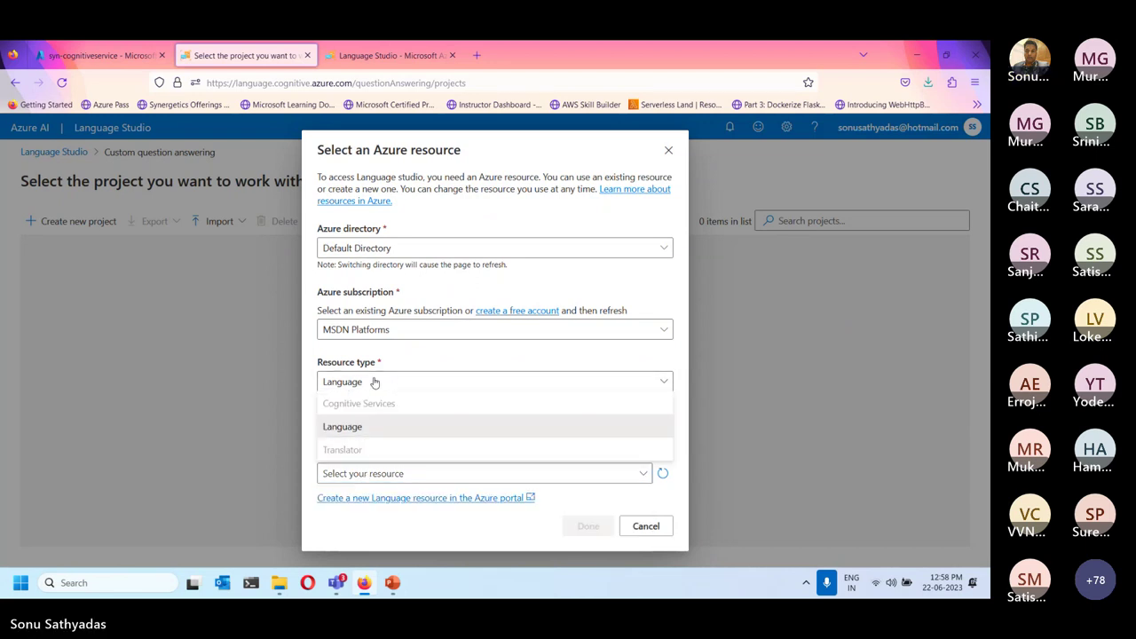
click(351, 426)
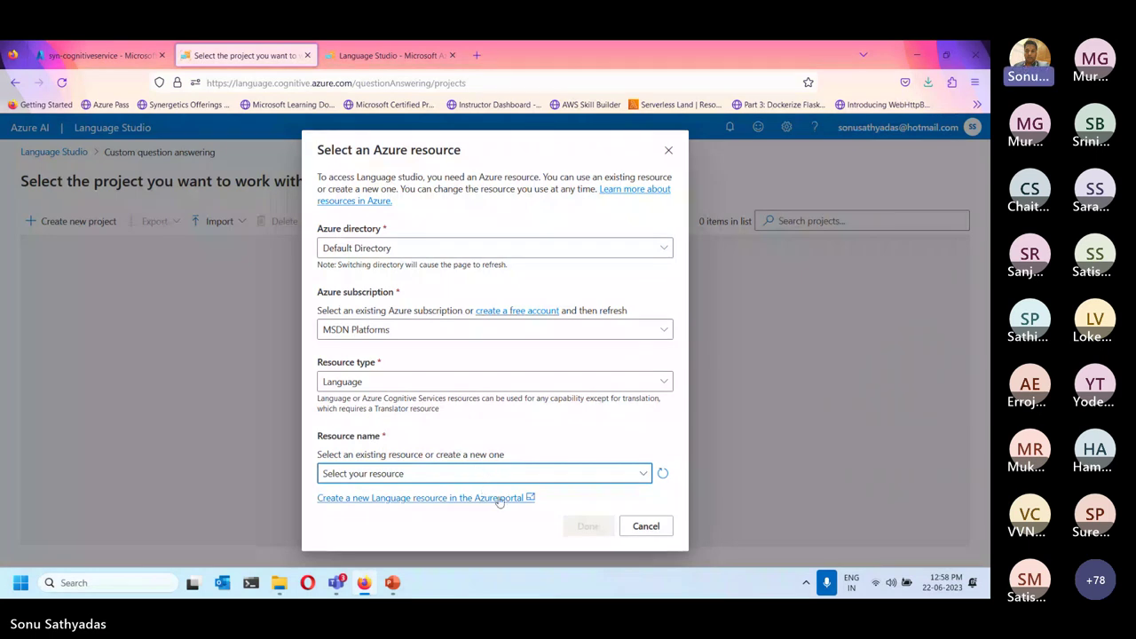
click(430, 498)
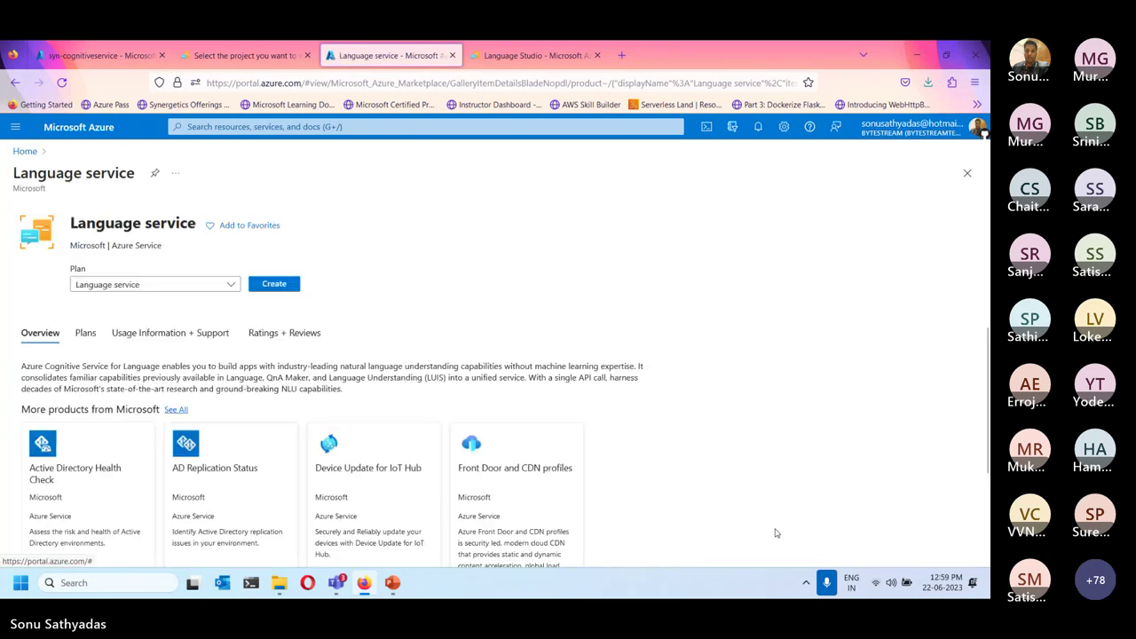
click(275, 304)
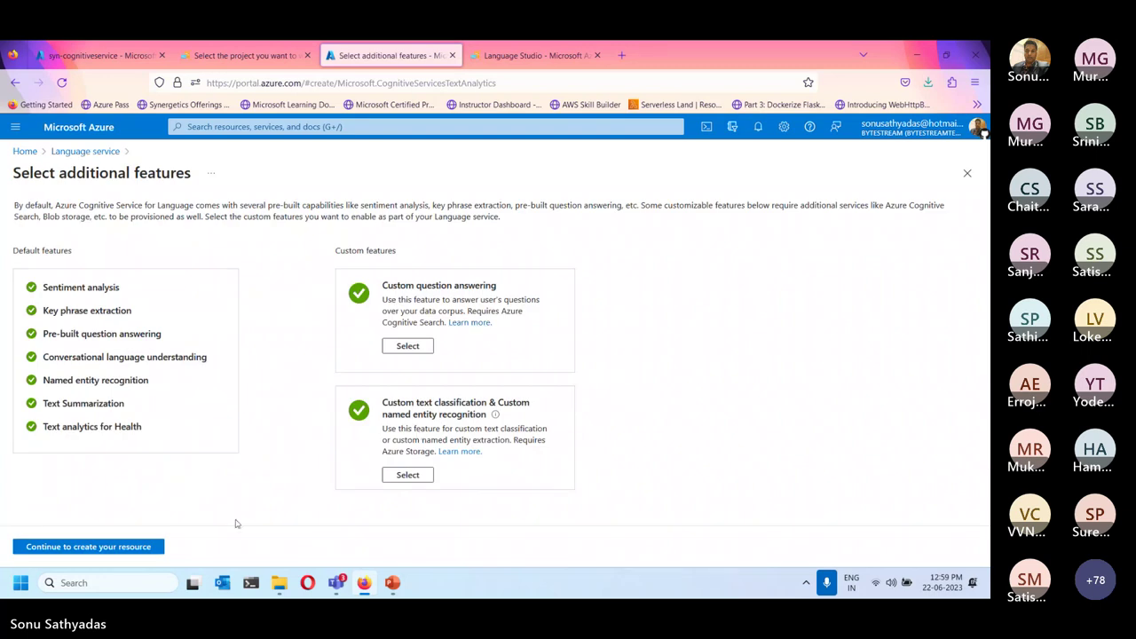
click(127, 547)
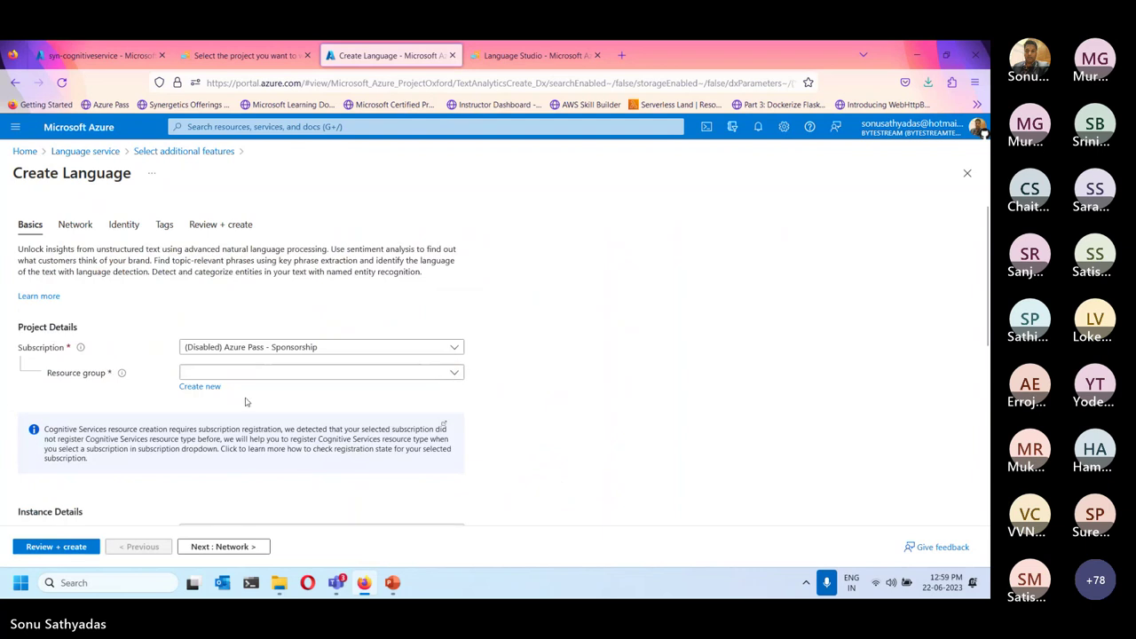
click(221, 376)
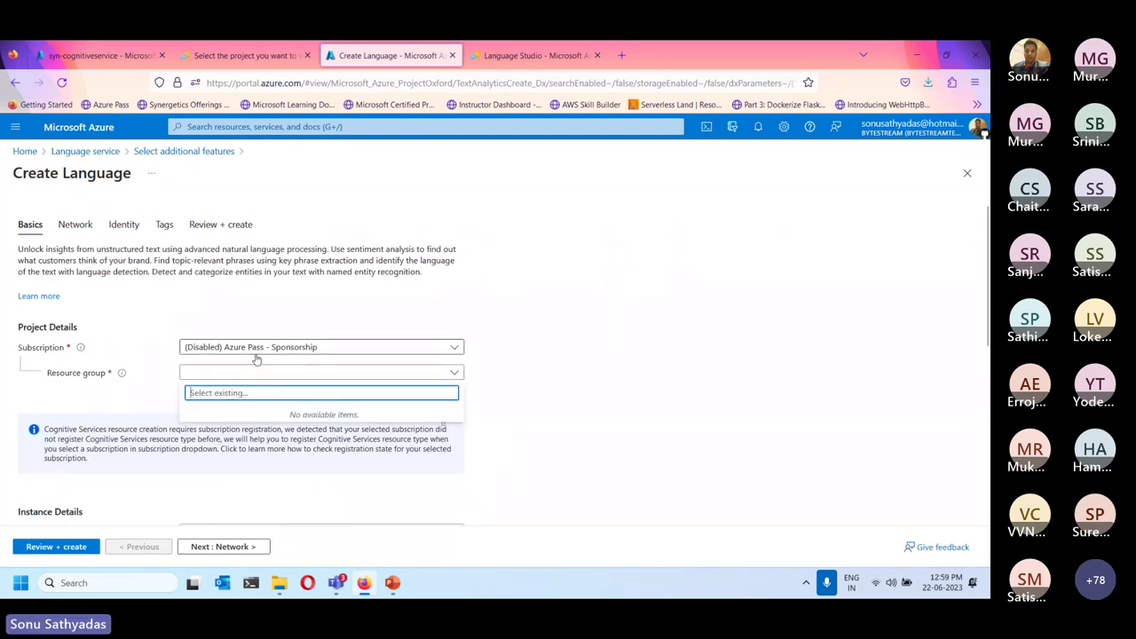
click(219, 347)
click(218, 323)
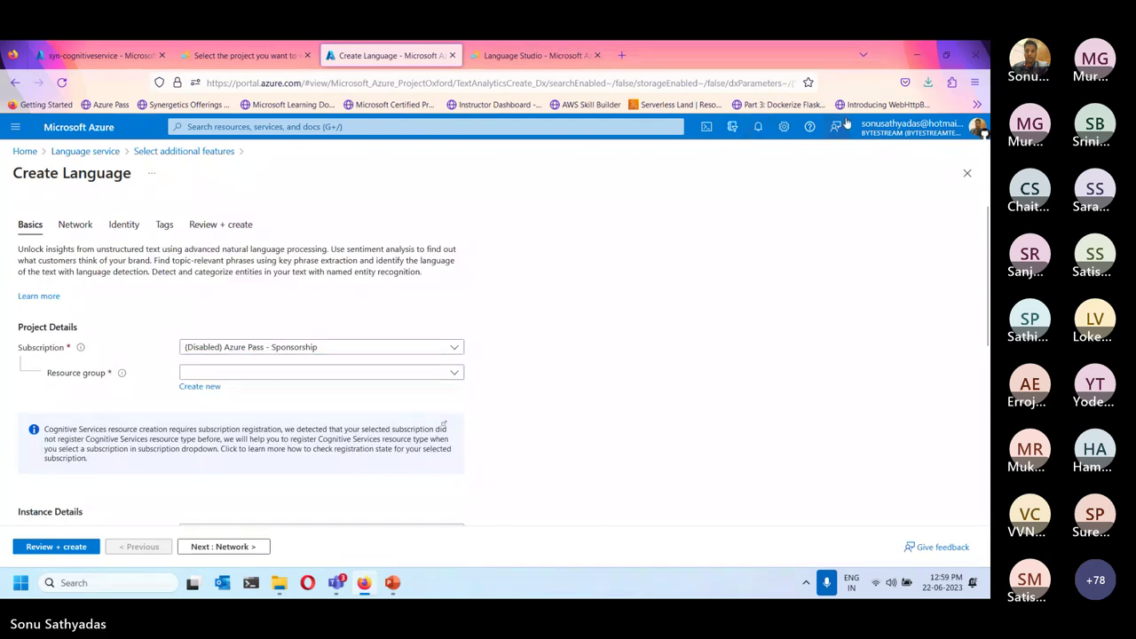
click(890, 130)
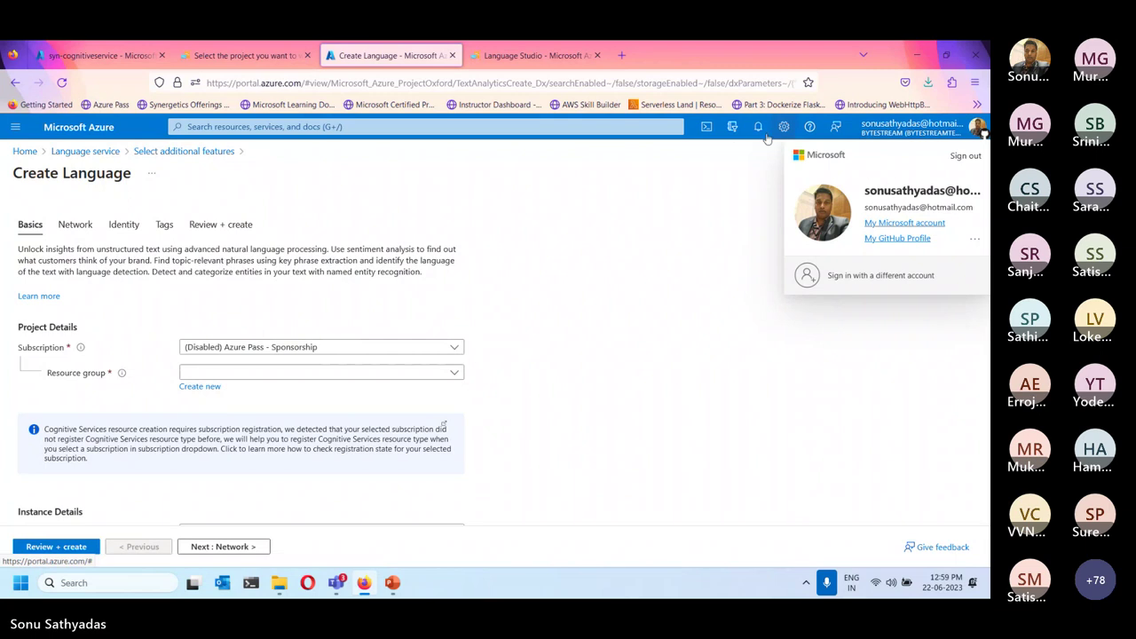
click(330, 347)
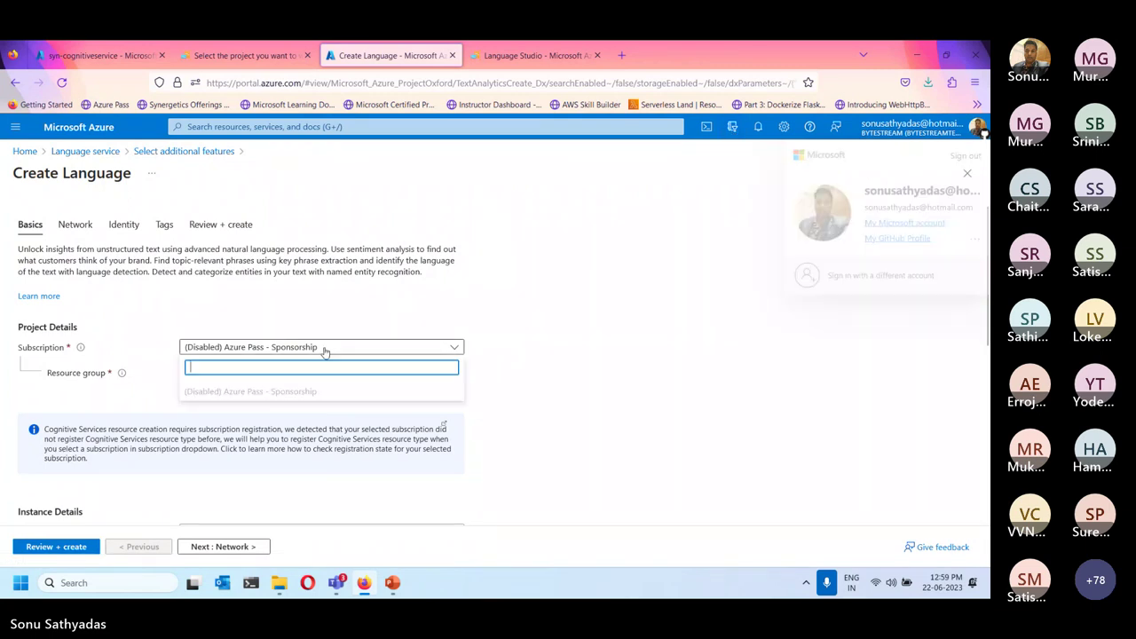
- Switch the Azure portal to the account's own Default Directory and start creating a Language service with the default features
click(733, 133)
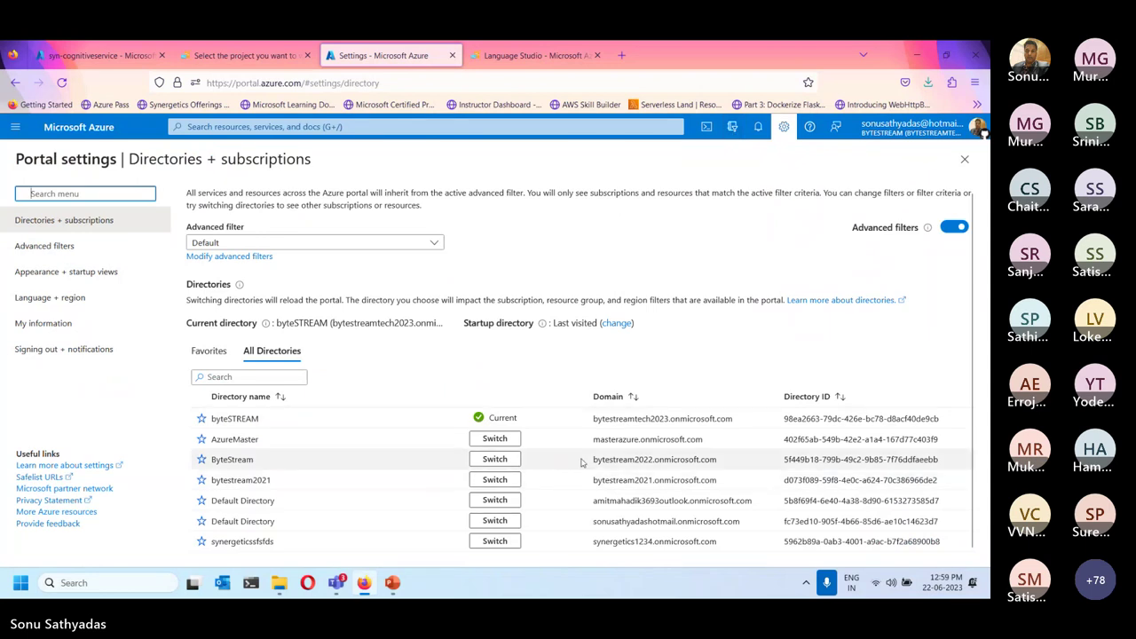
click(494, 502)
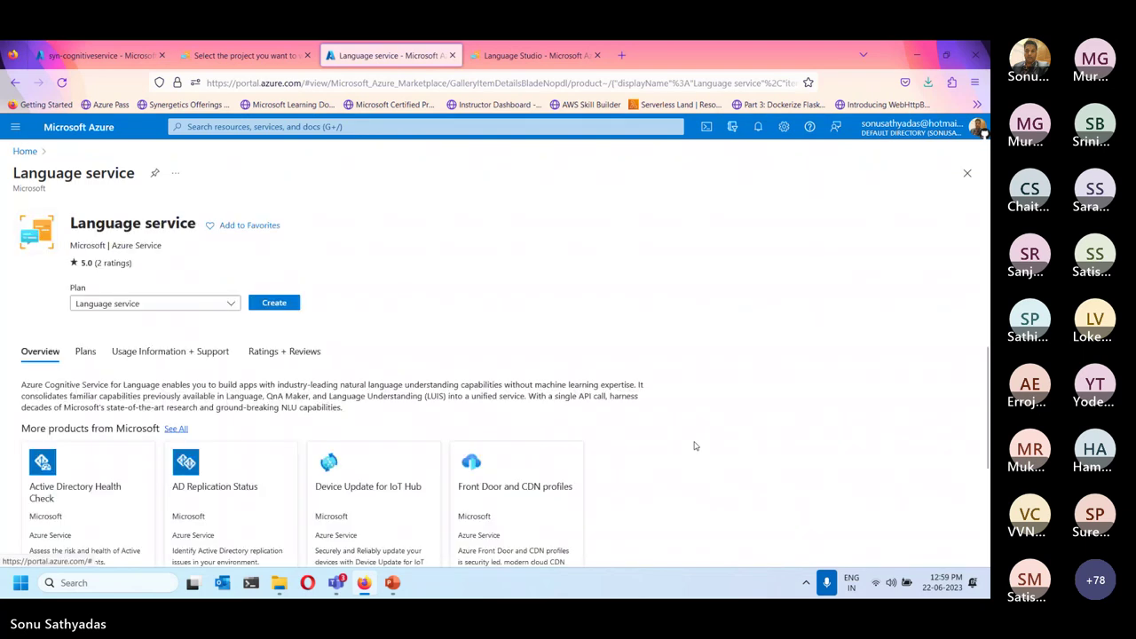
click(288, 304)
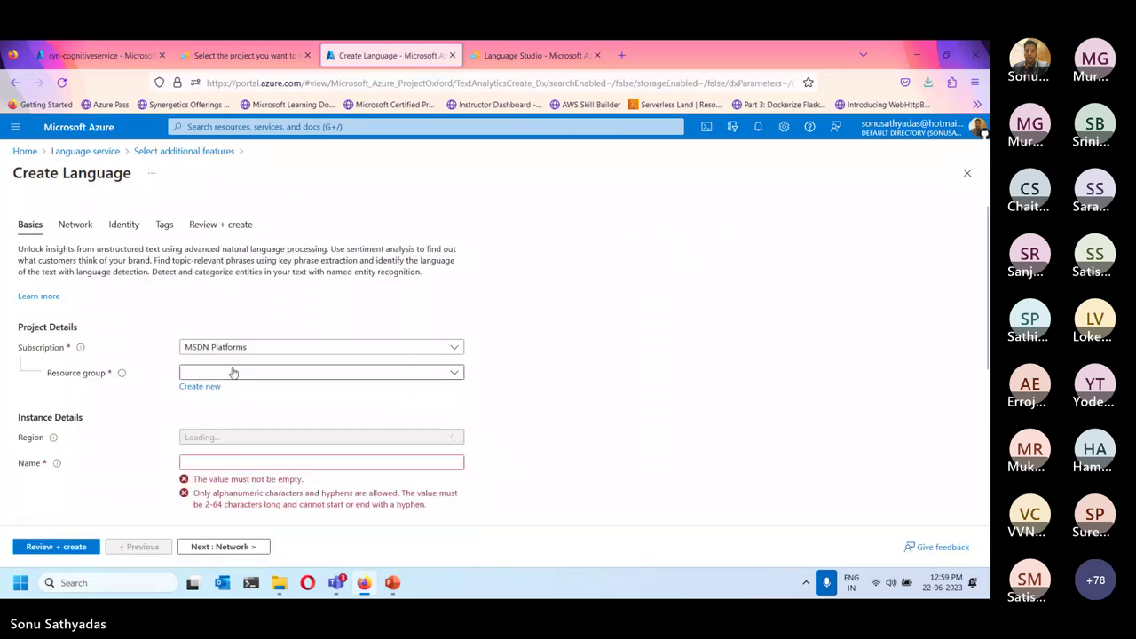
- Set the Language resource's group to AI102Group, name it syn-language and choose the Free F0 (5K Transactions per 30 days) pricing tier
click(233, 373)
click(417, 411)
scroll(287, 329, down, 2)
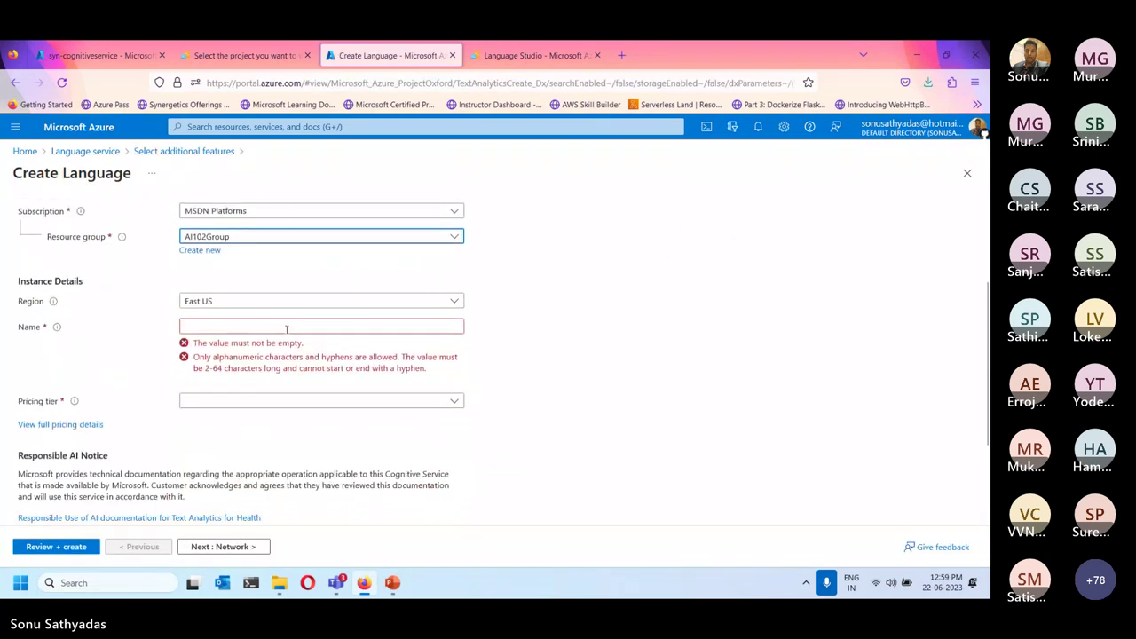
click(286, 329)
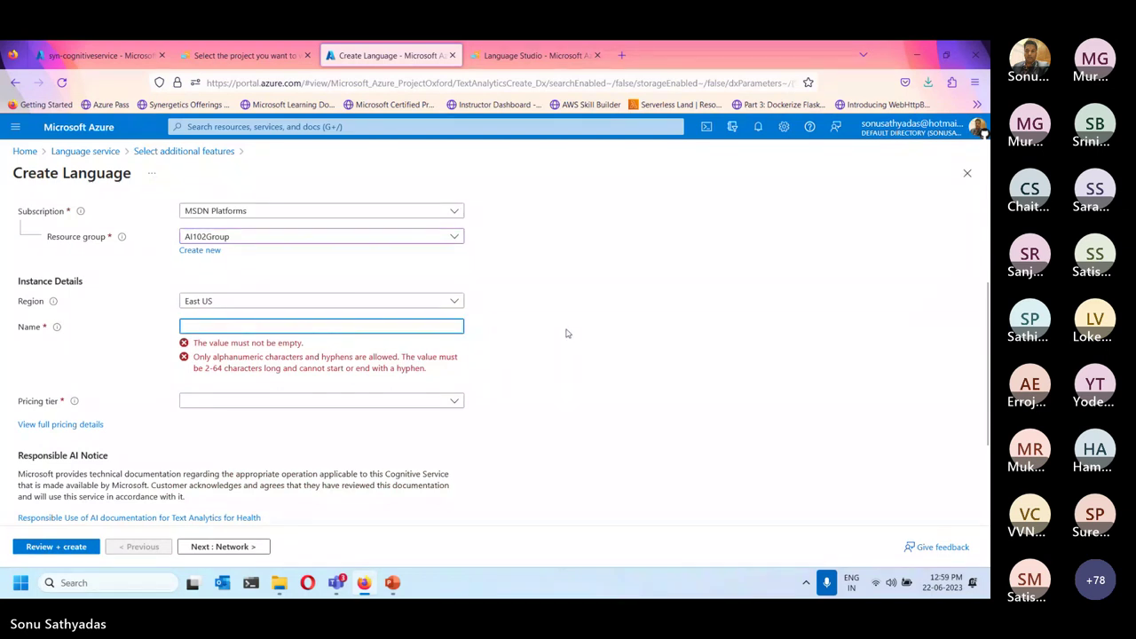
text(syn-language)
click(205, 400)
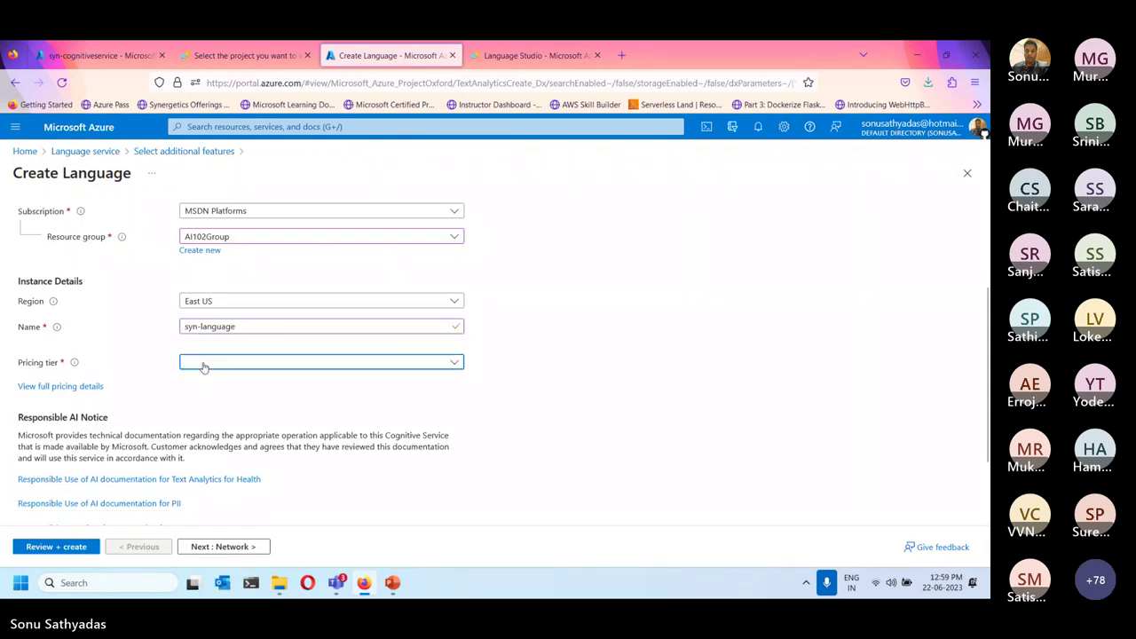
click(222, 378)
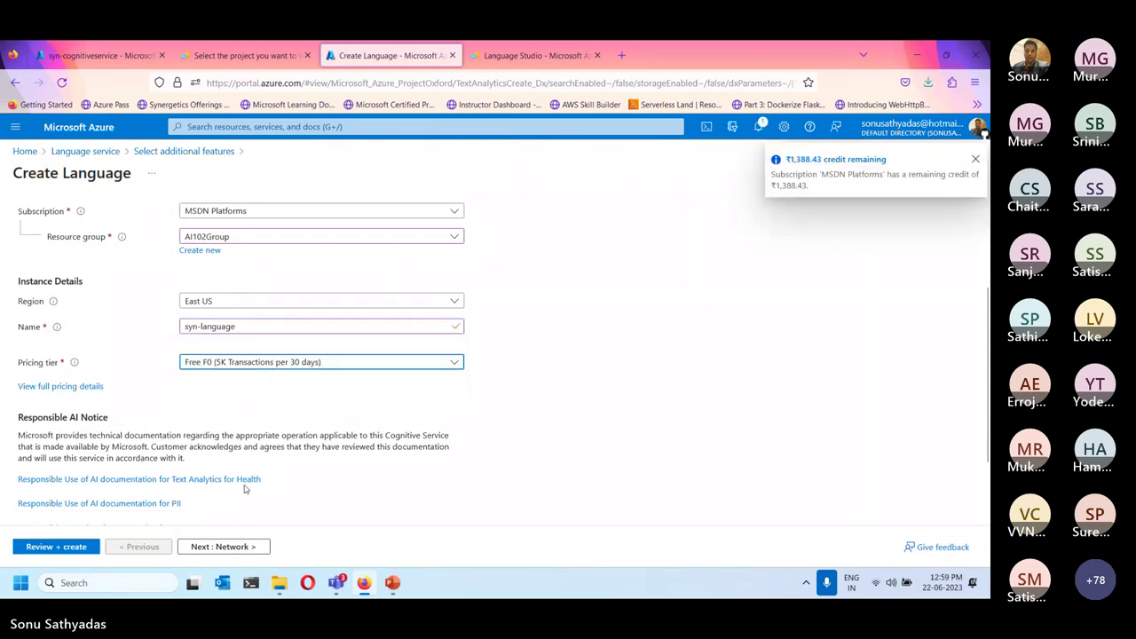
- Acknowledge the Responsible AI Notice and create the Language resource, checking on its deployment
scroll(270, 435, down, 3)
click(185, 462)
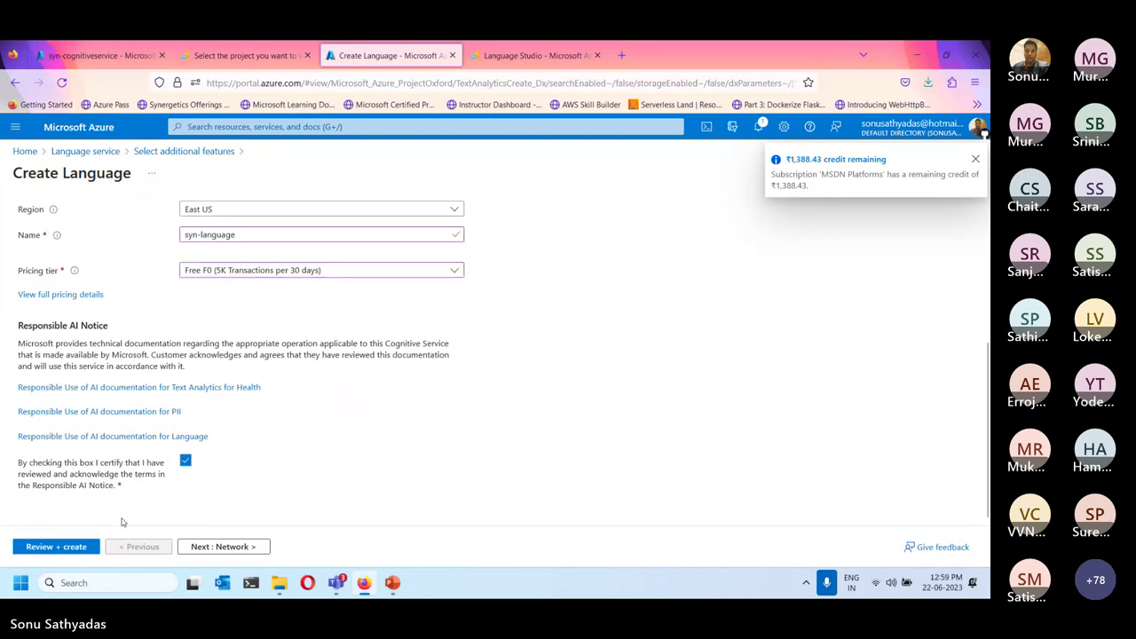
click(46, 547)
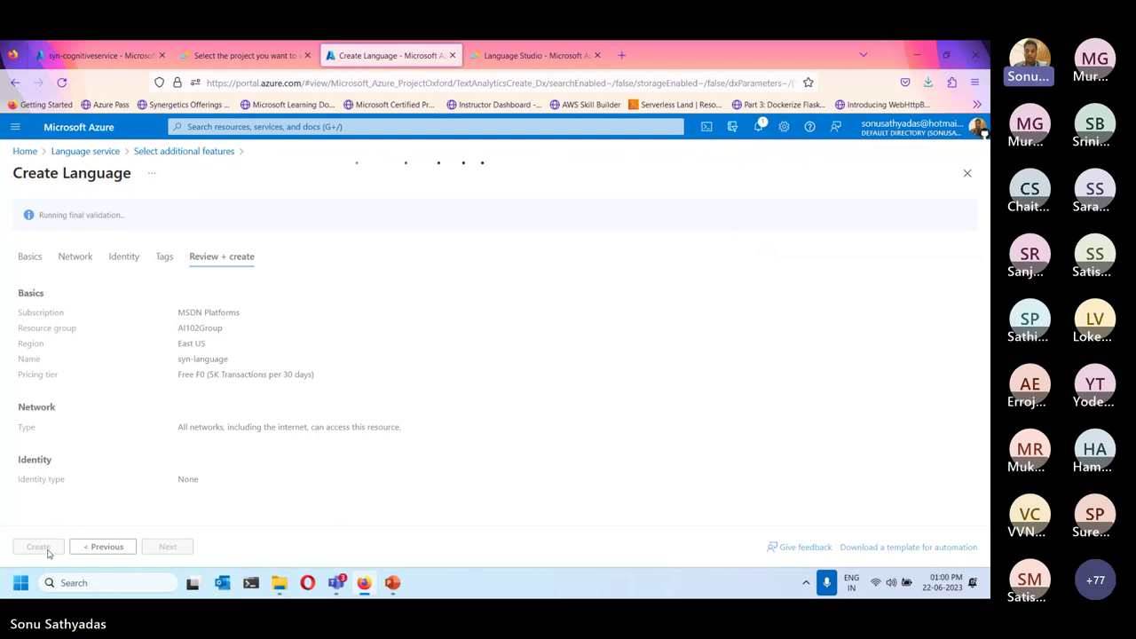
click(52, 549)
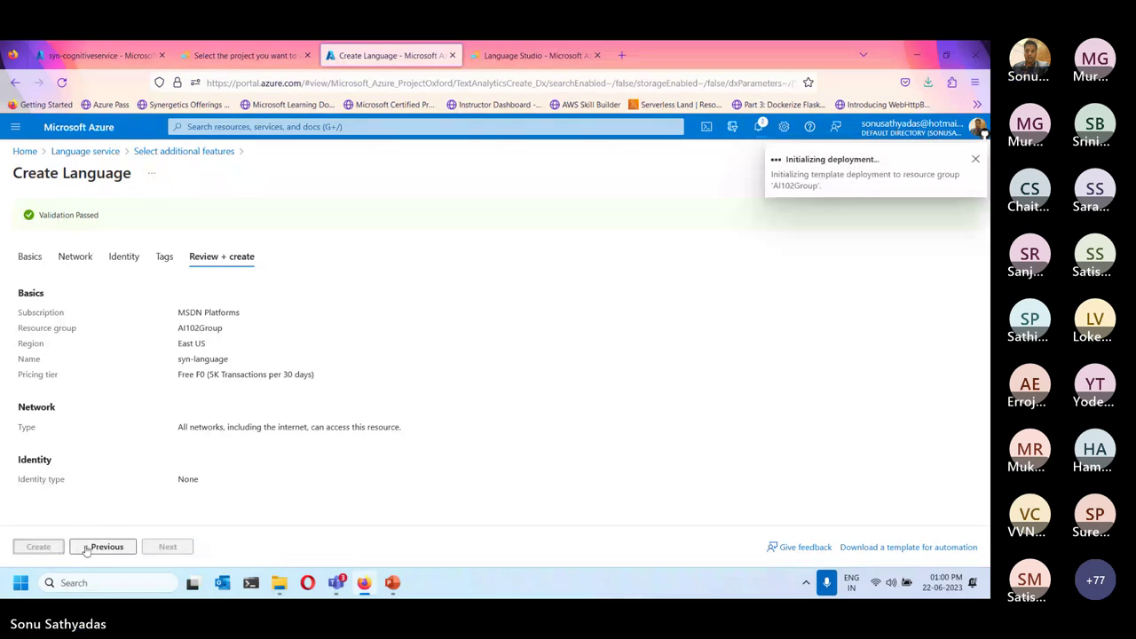
click(273, 53)
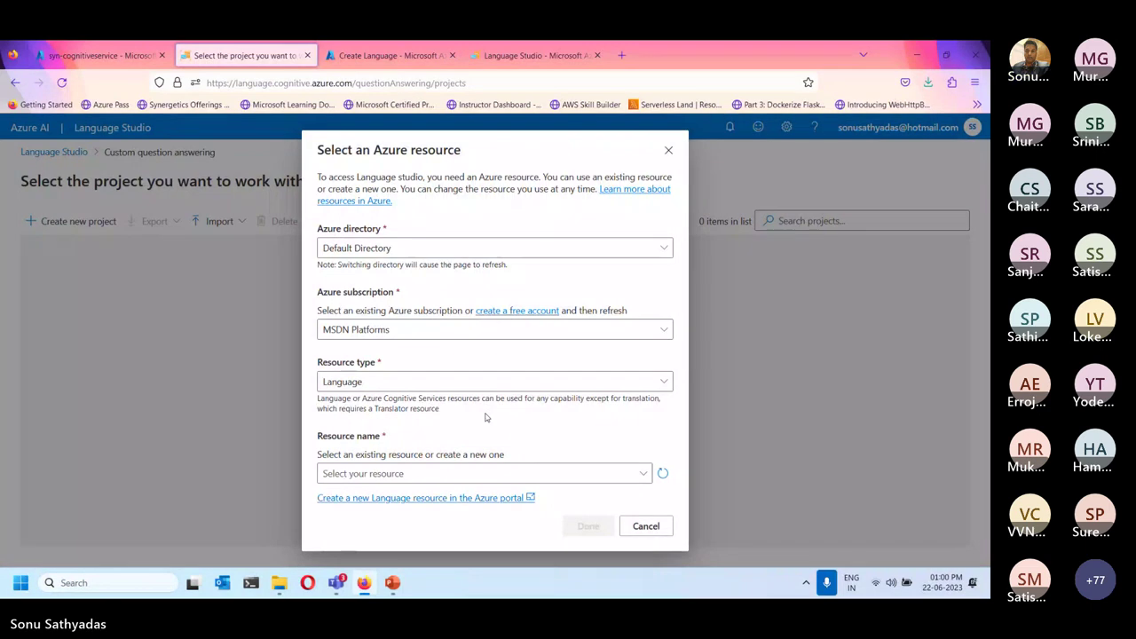
click(390, 55)
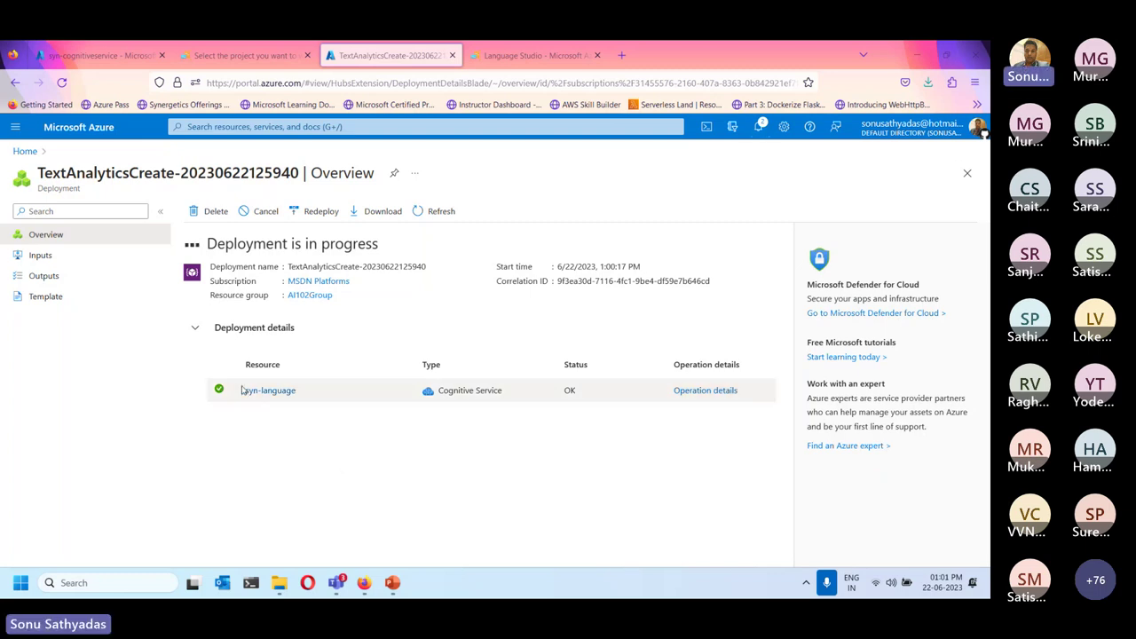
- Refresh the resource list in Language Studio, connect the syn-language resource and dismiss the guidance tip
click(240, 51)
click(662, 476)
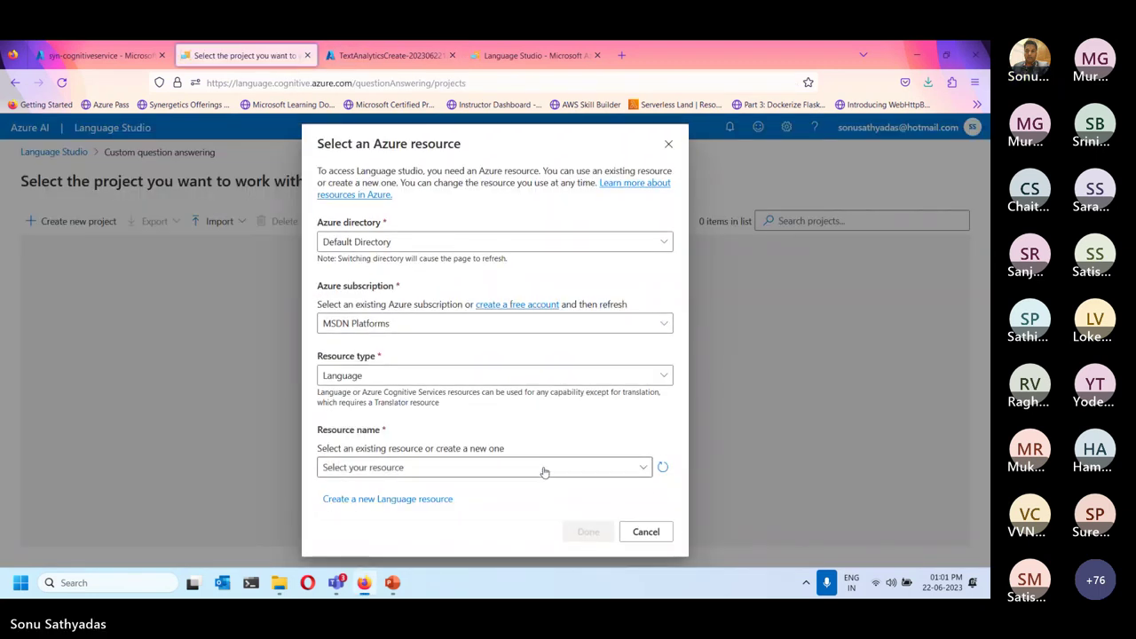
click(390, 467)
click(371, 514)
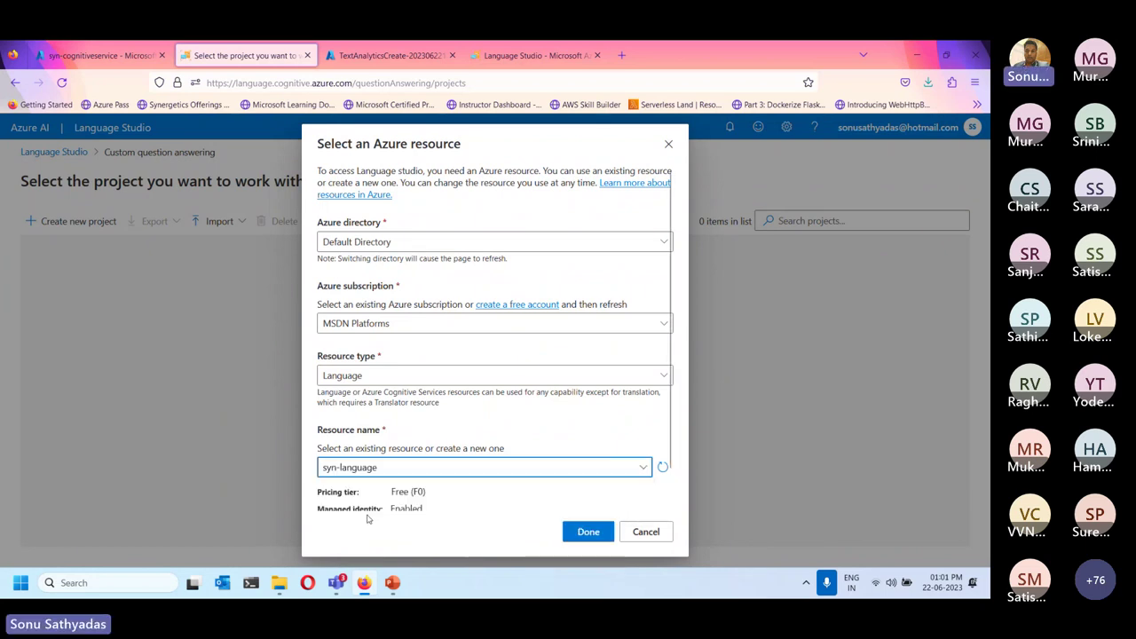
scroll(541, 497, down, 1)
click(578, 534)
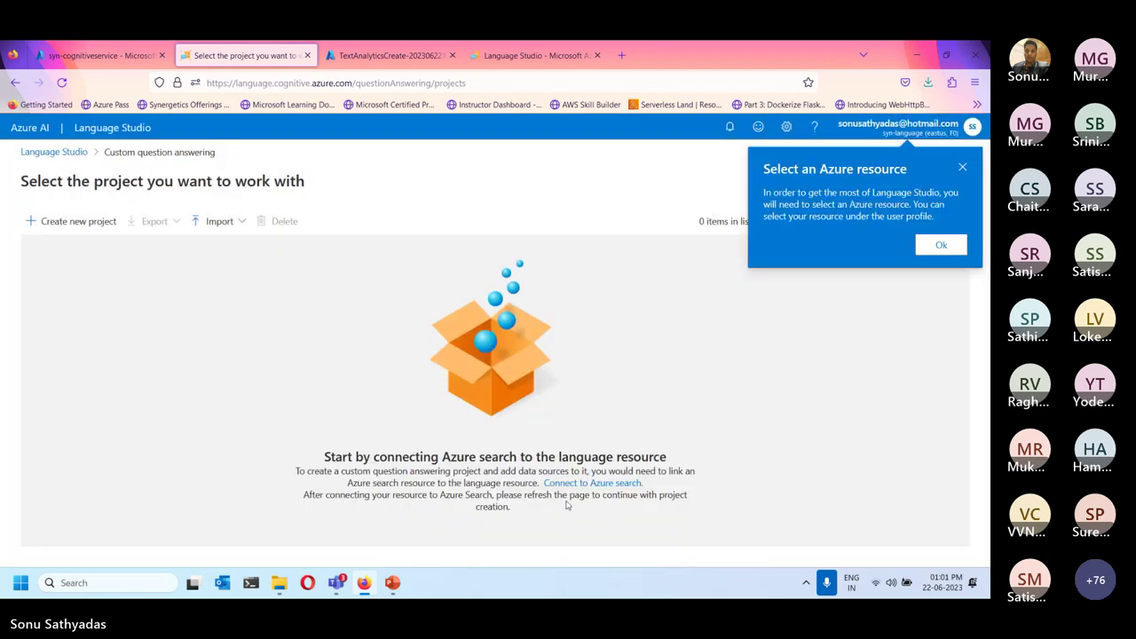
click(963, 168)
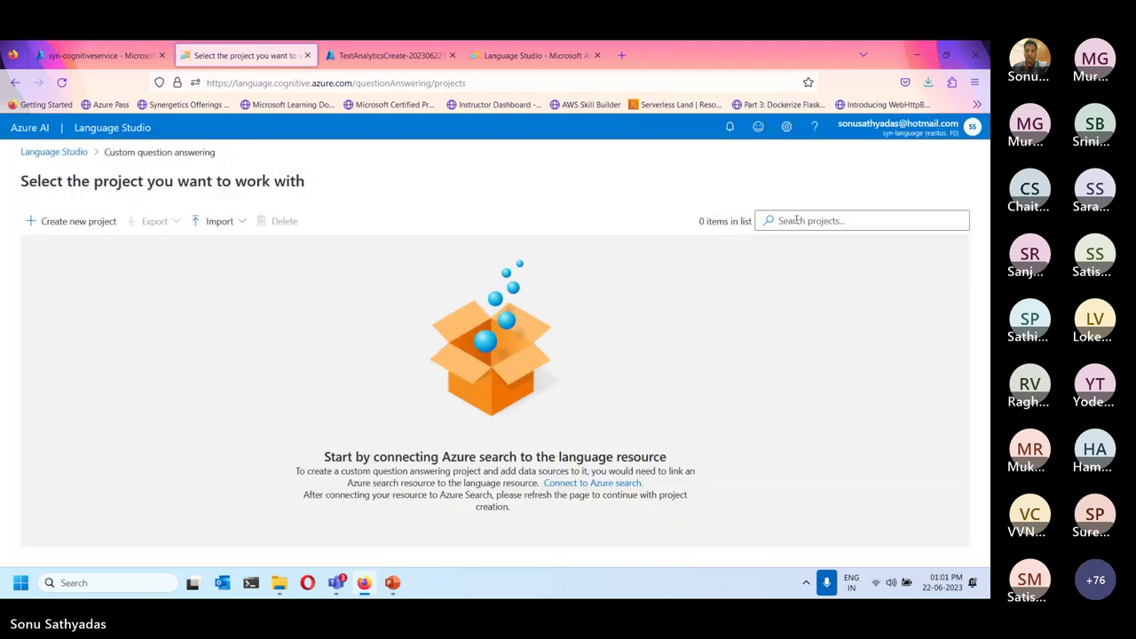
- Start a new custom question answering project and link the syn-azuuresearch Azure Search resource, confirming the selection
click(78, 224)
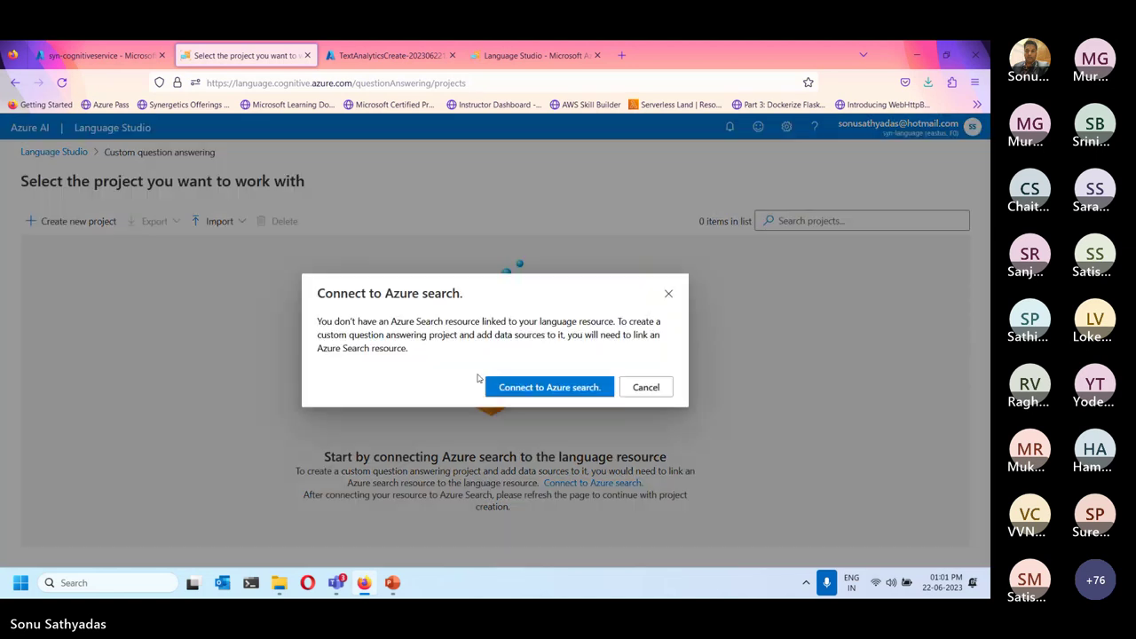
click(550, 386)
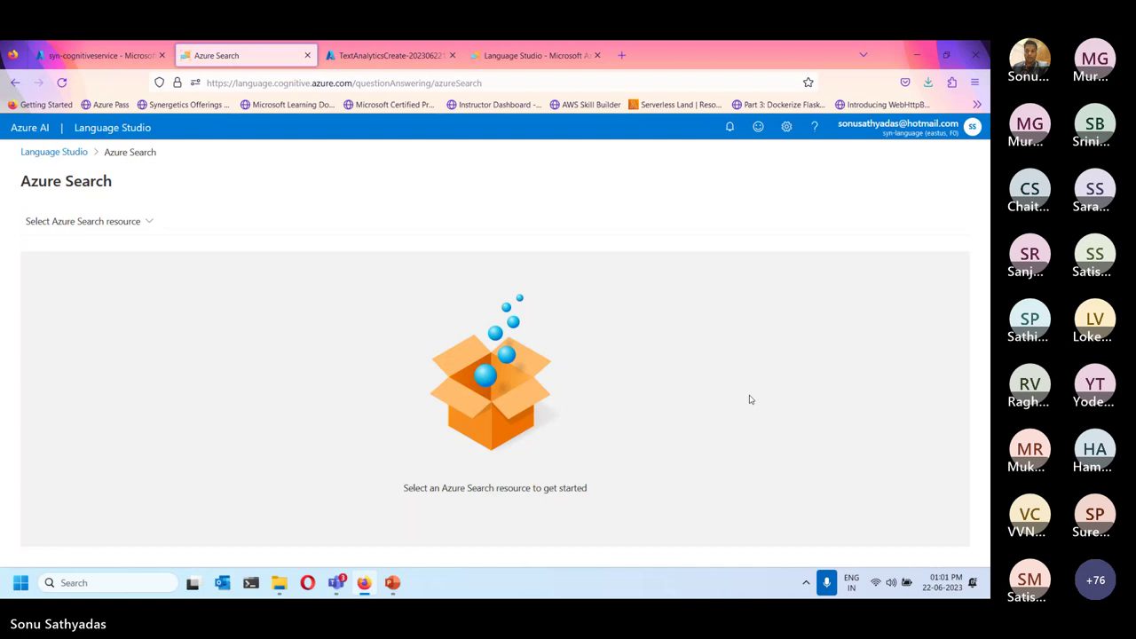
click(129, 223)
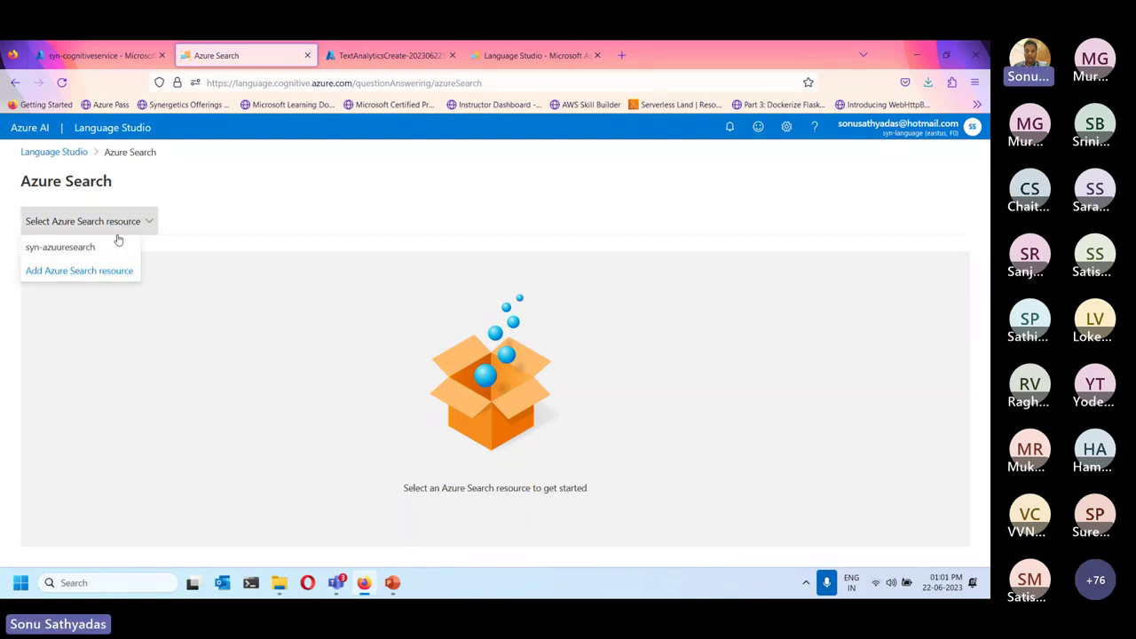
click(56, 249)
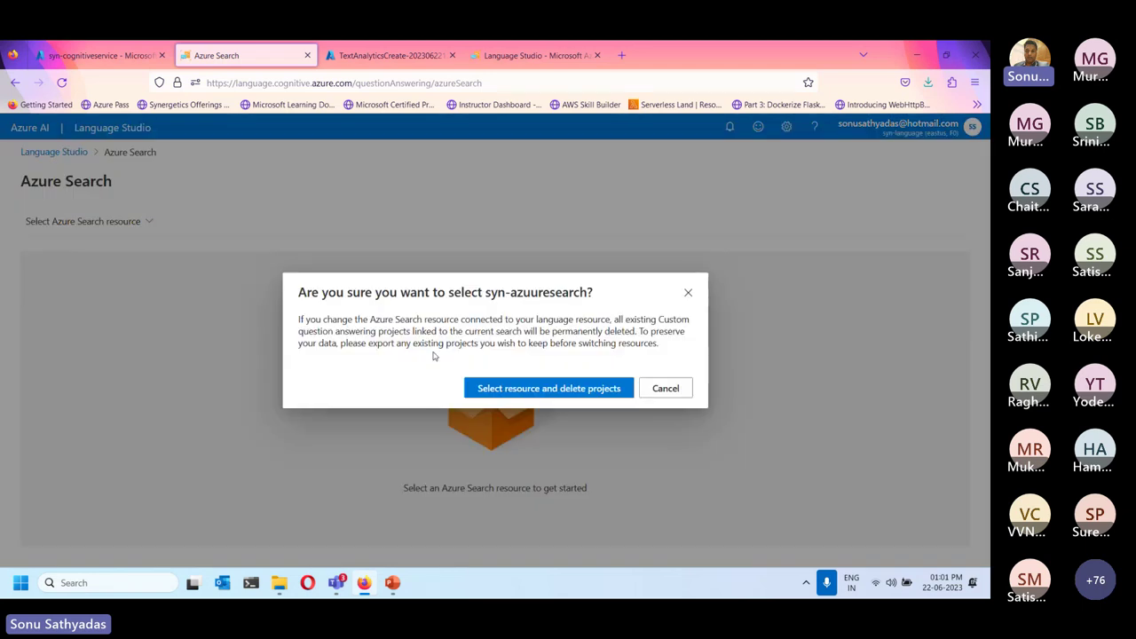
click(566, 389)
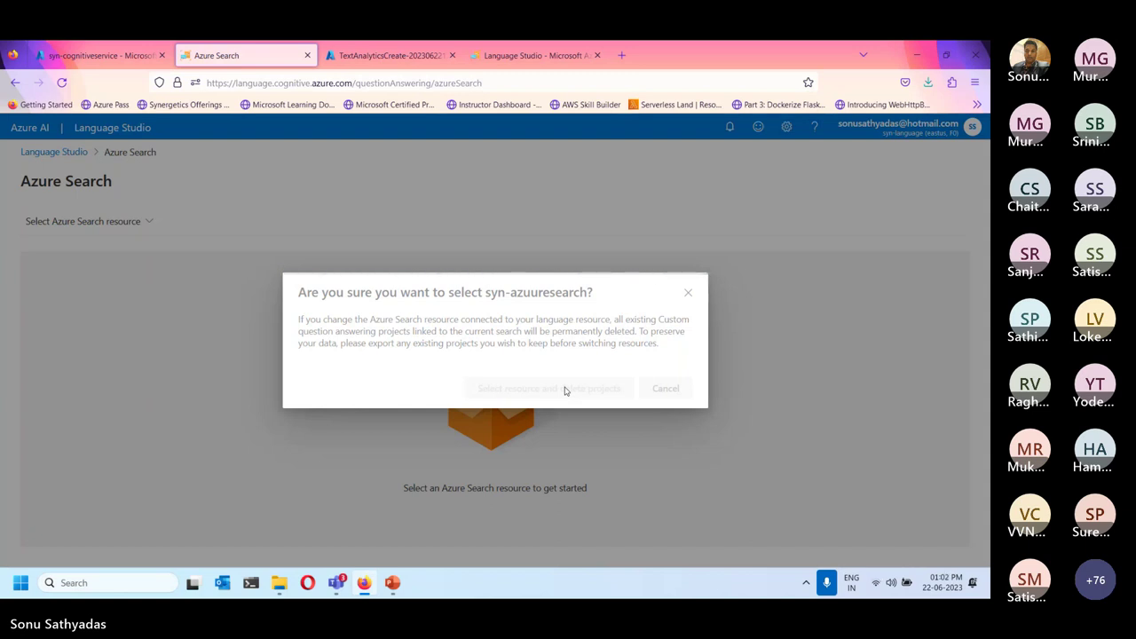
click(827, 582)
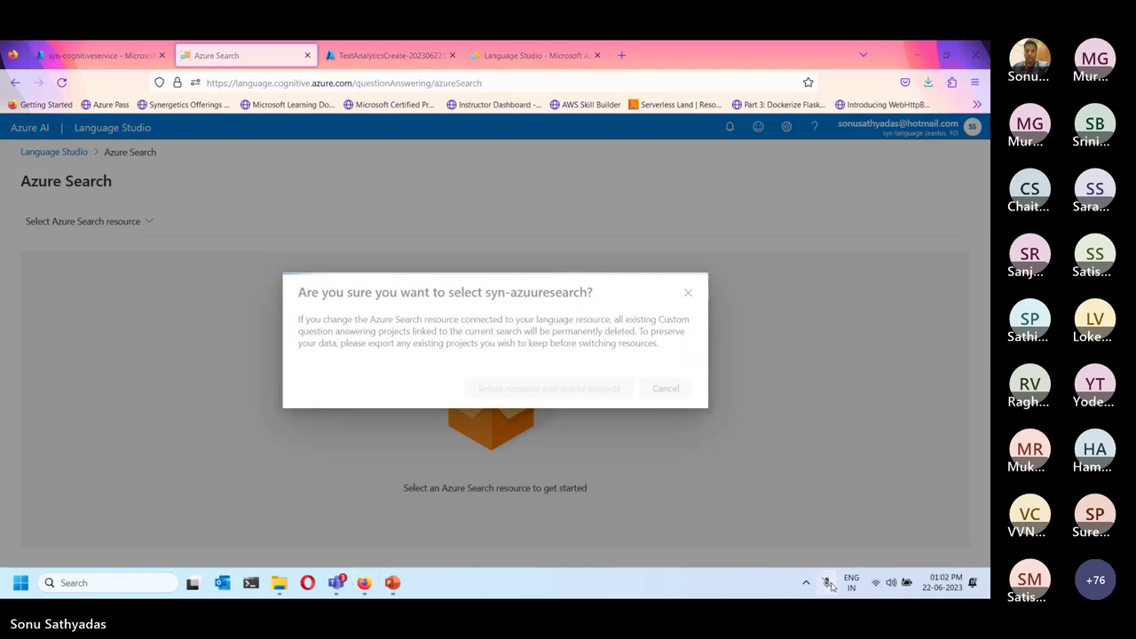
click(828, 583)
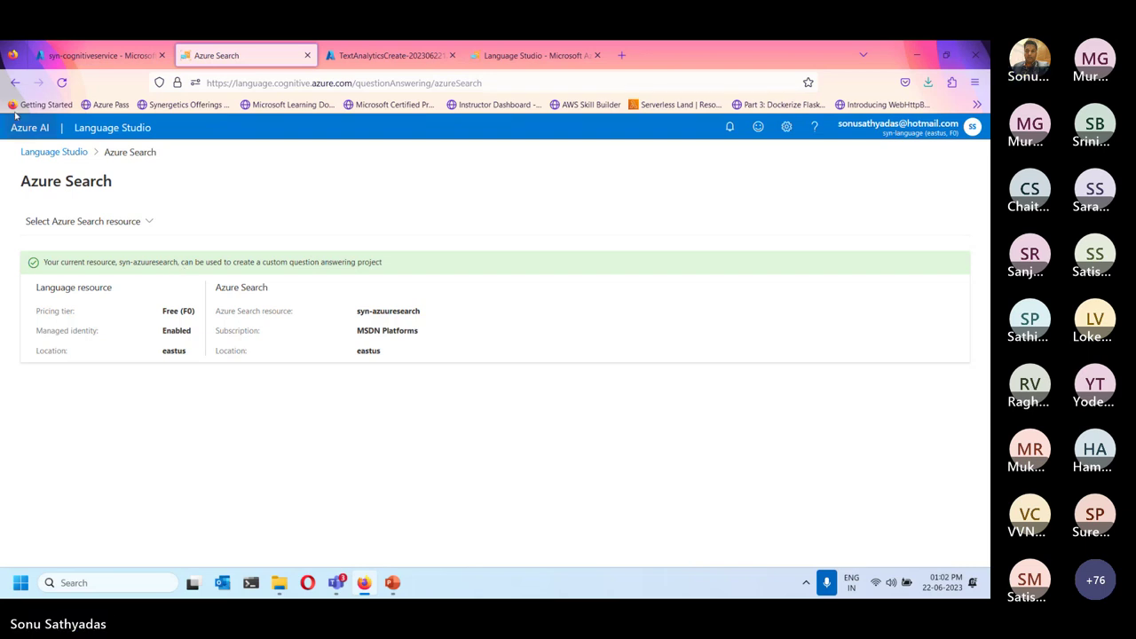
- Return to the Language Studio home page and open the custom question answering projects page
click(69, 160)
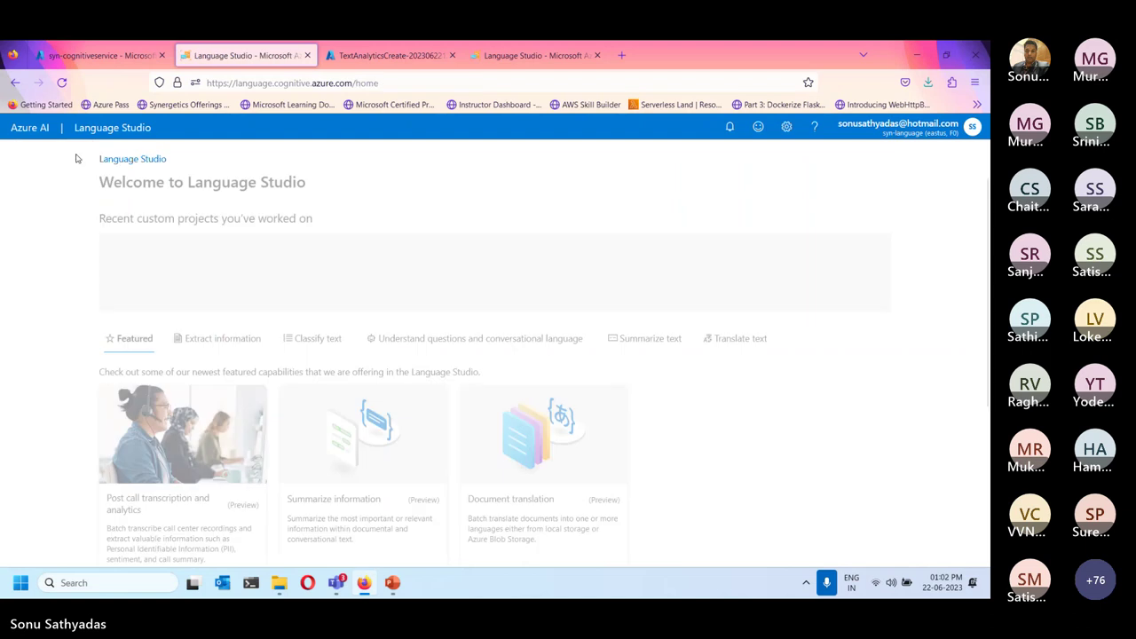
click(414, 337)
scroll(618, 415, down, 1)
click(388, 351)
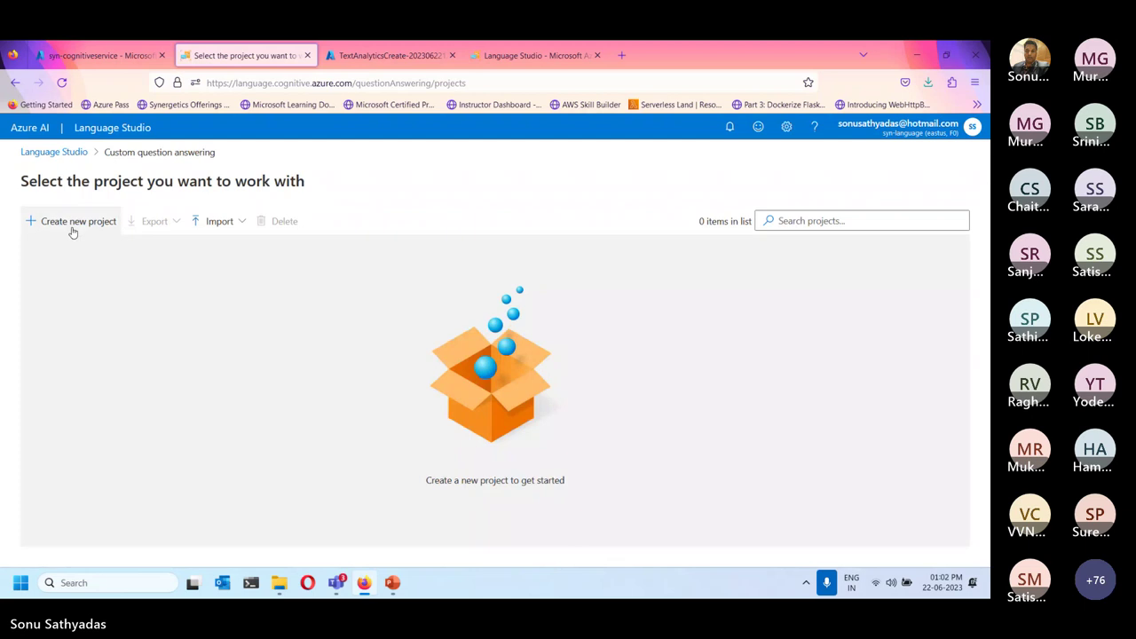
- Start a new project and set English as the language for all projects created in this resource
click(73, 226)
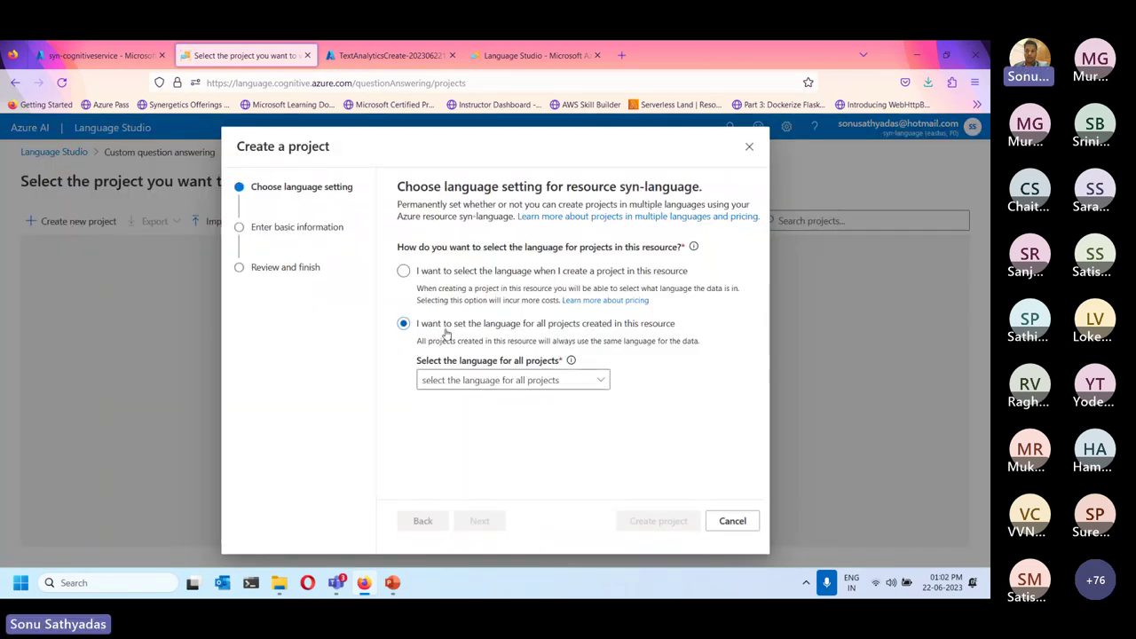
click(555, 380)
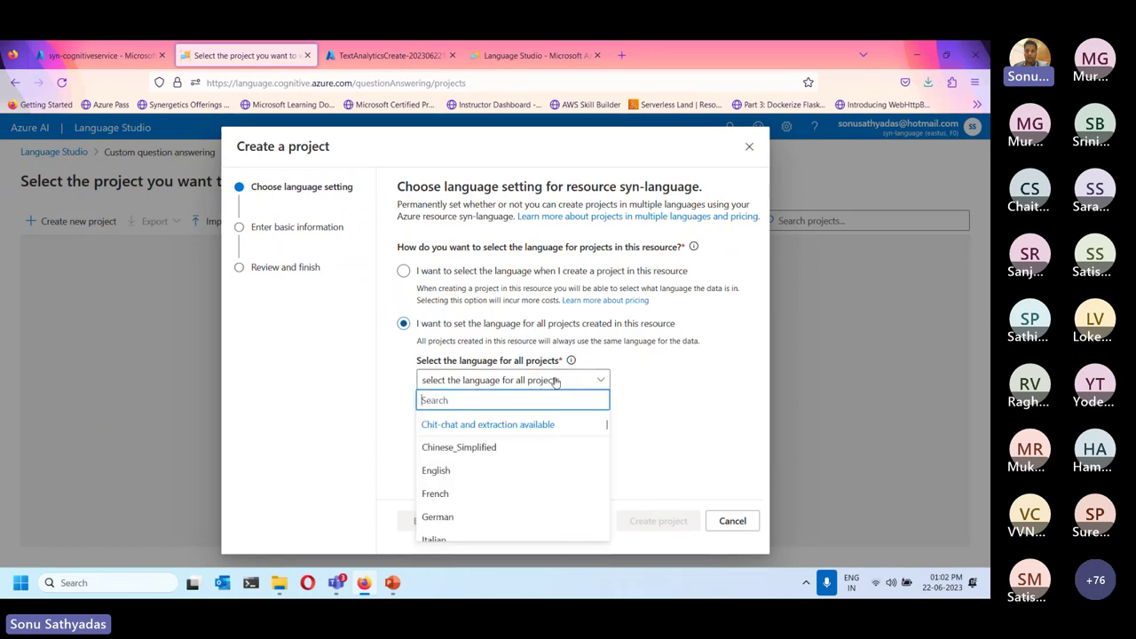
click(470, 472)
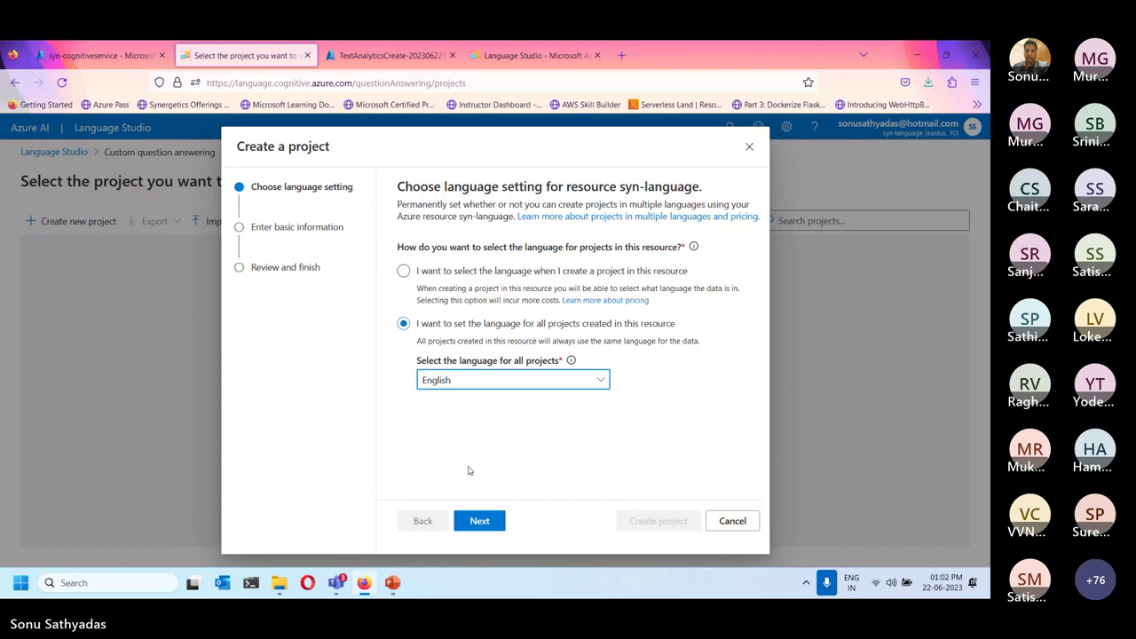
click(493, 524)
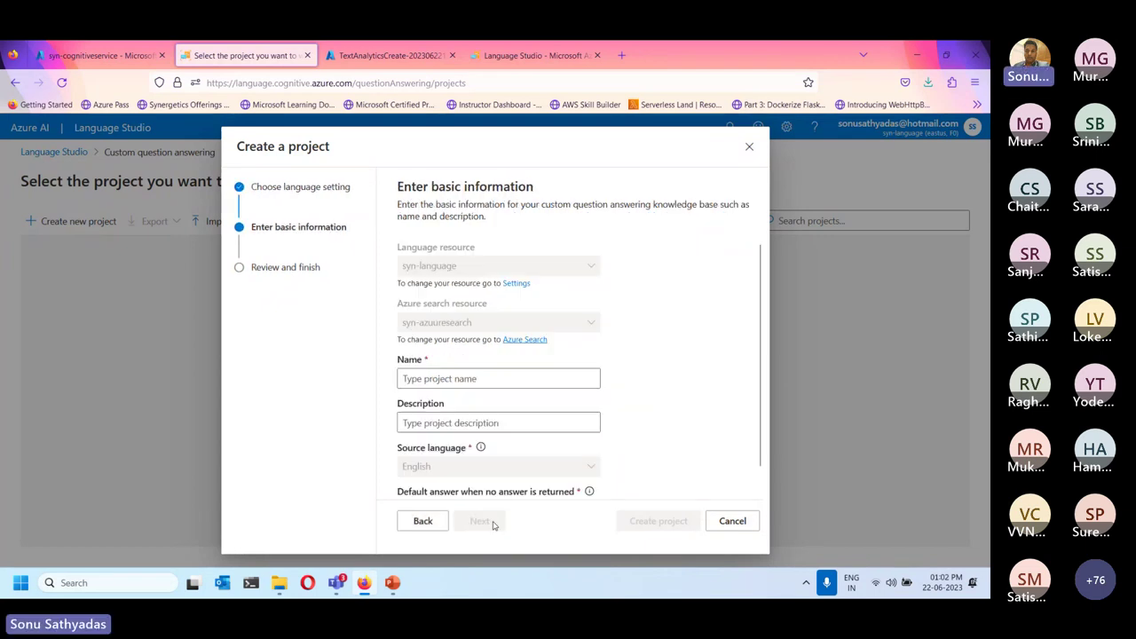
- Name the project MyQnA, keep "No answer found" as the default answer, create the project and dismiss the notification
click(430, 381)
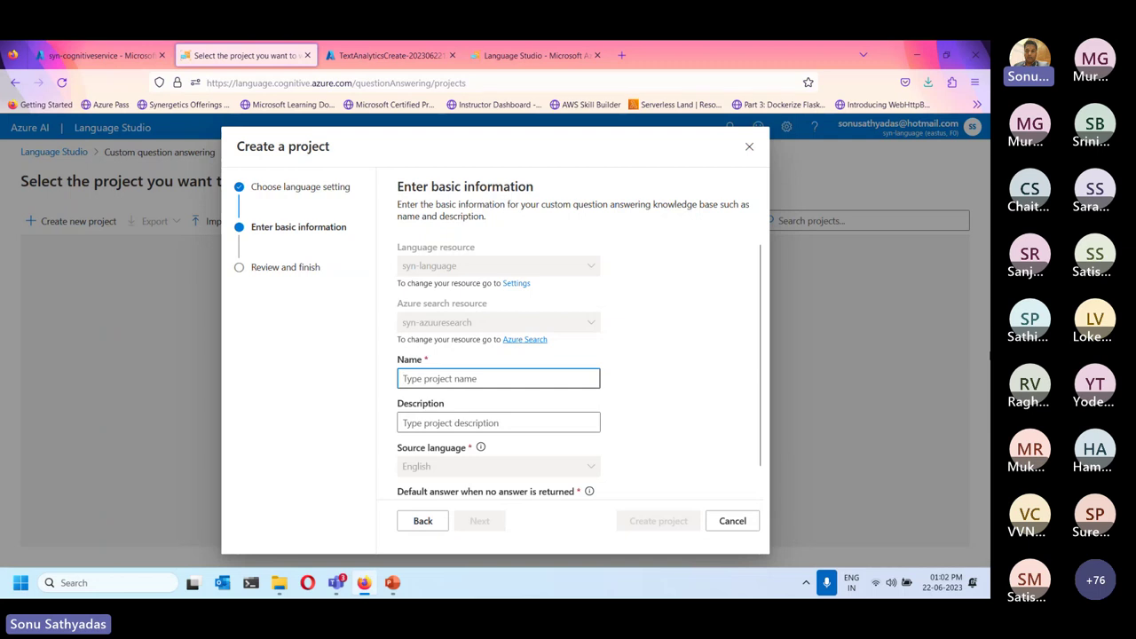
text(MyQ)
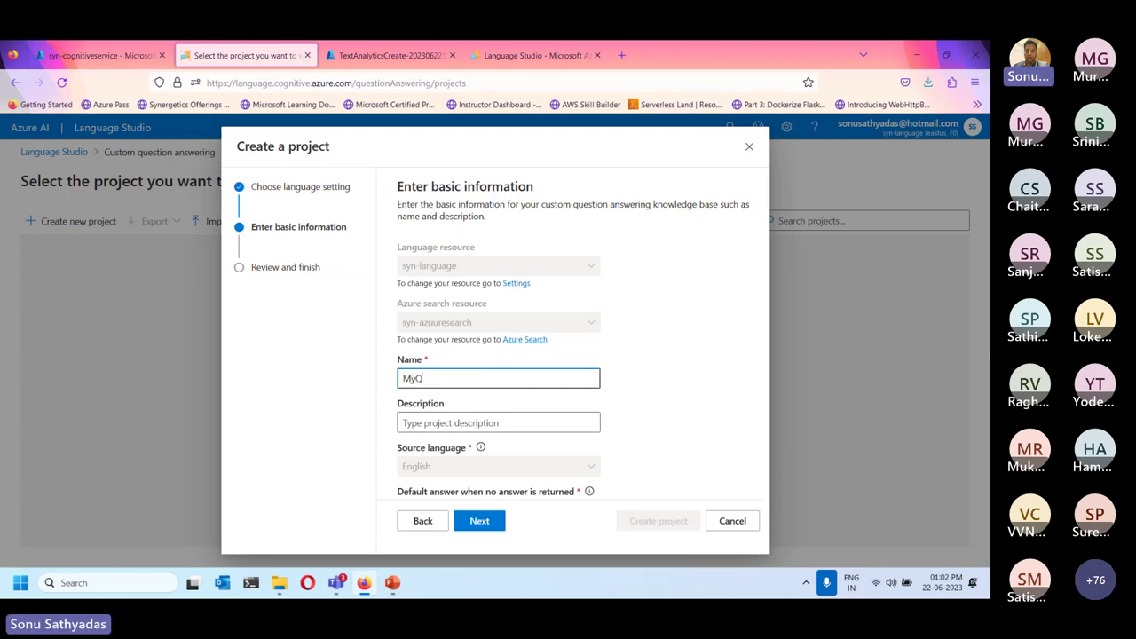
text(nA)
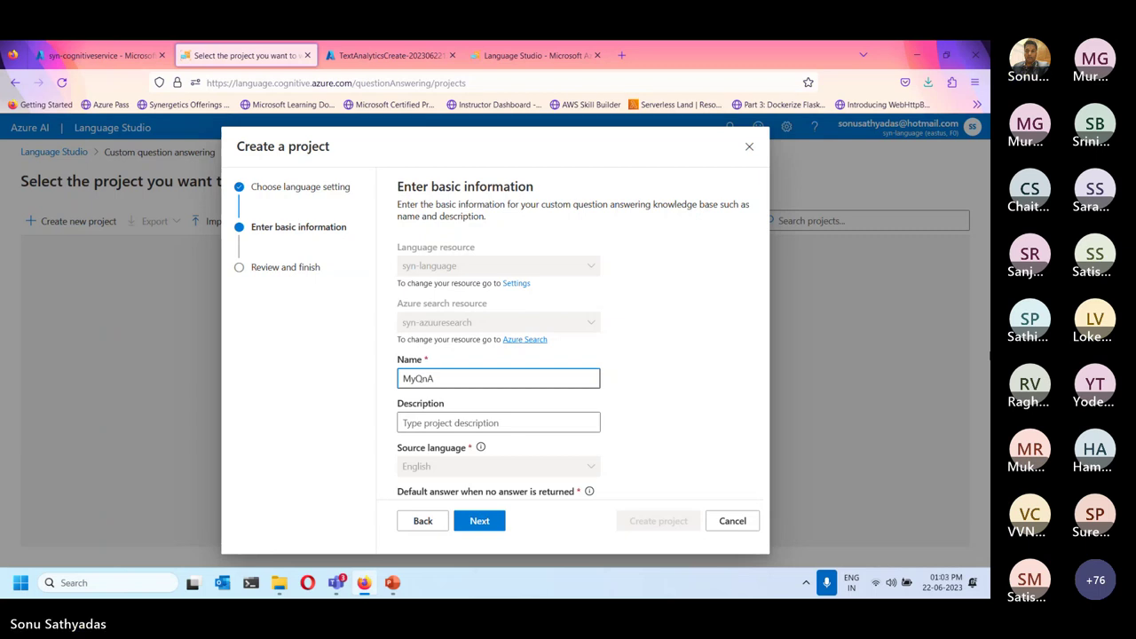
scroll(567, 363, down, 1)
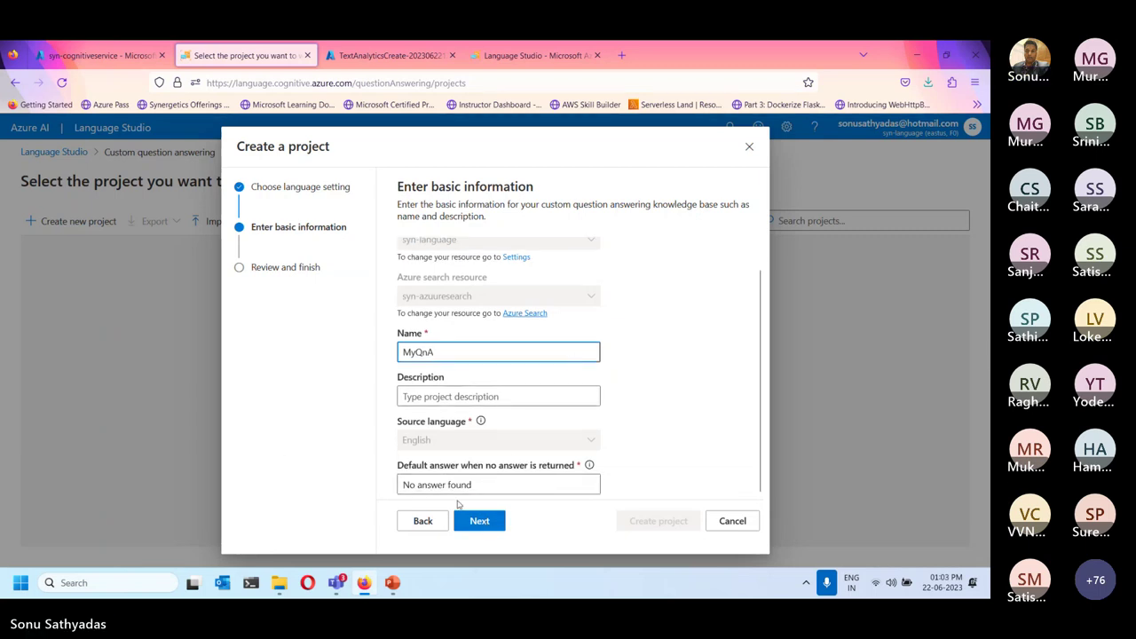
click(418, 486)
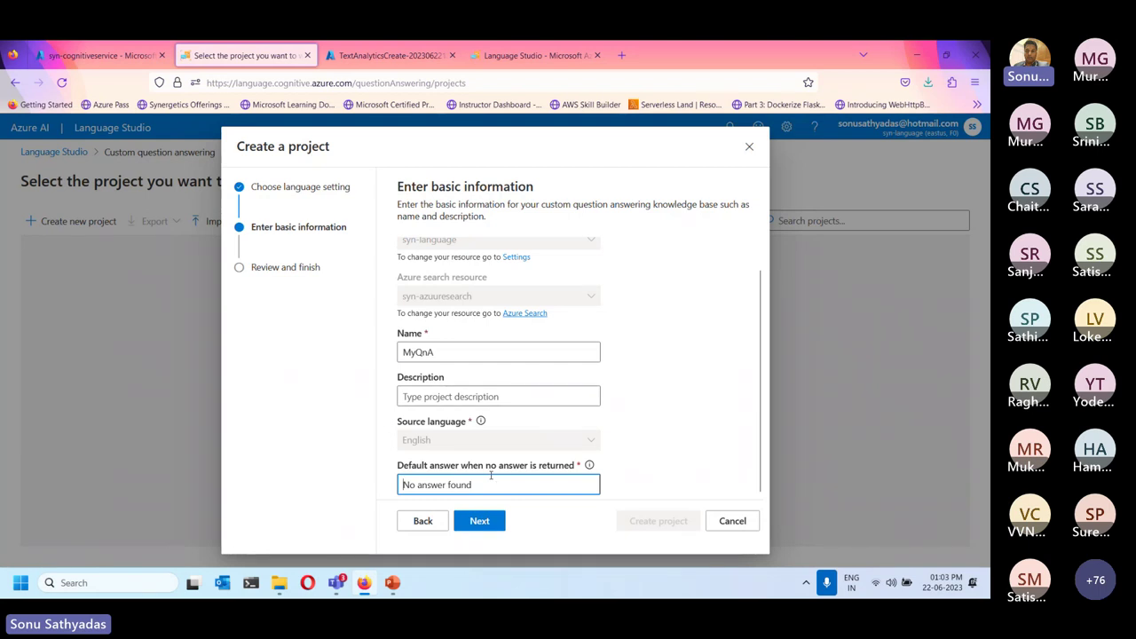
click(481, 524)
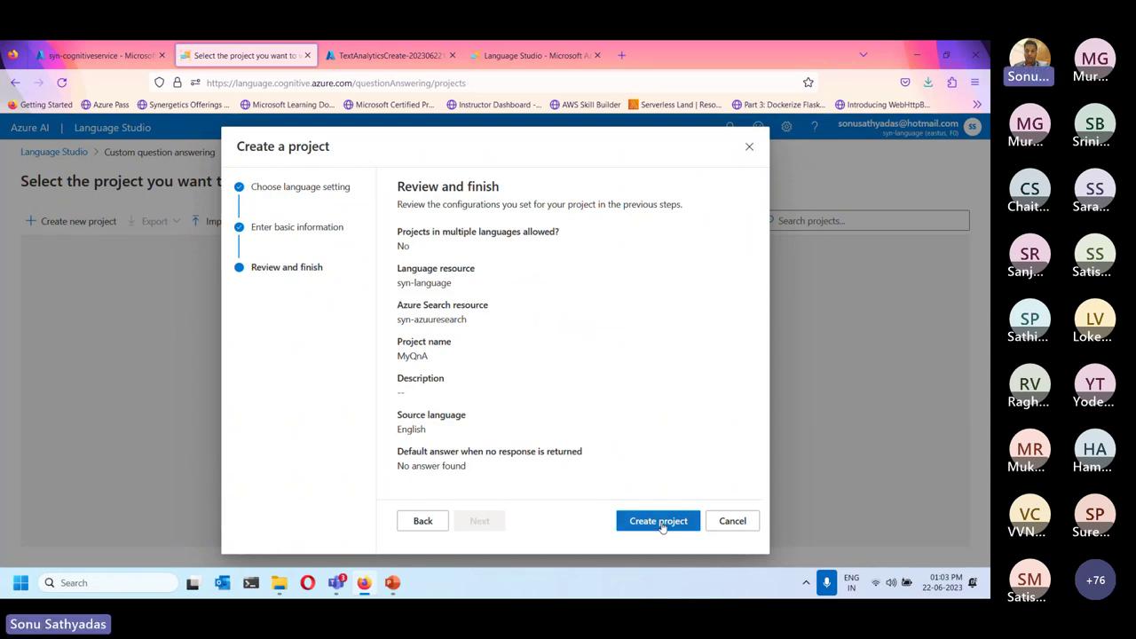
click(661, 524)
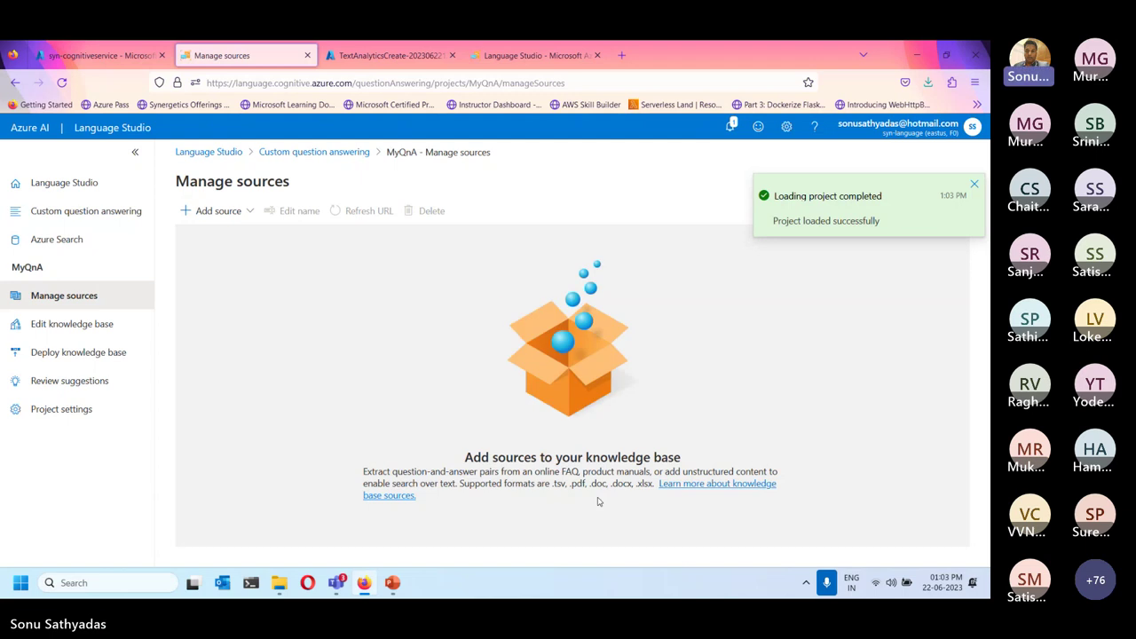
click(460, 267)
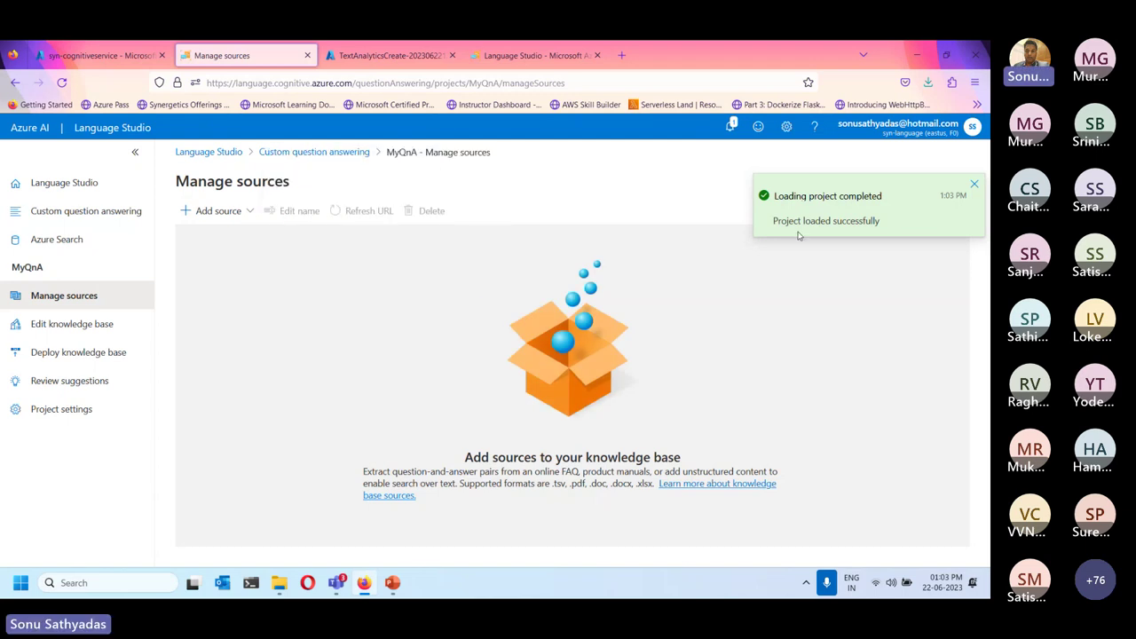
click(974, 186)
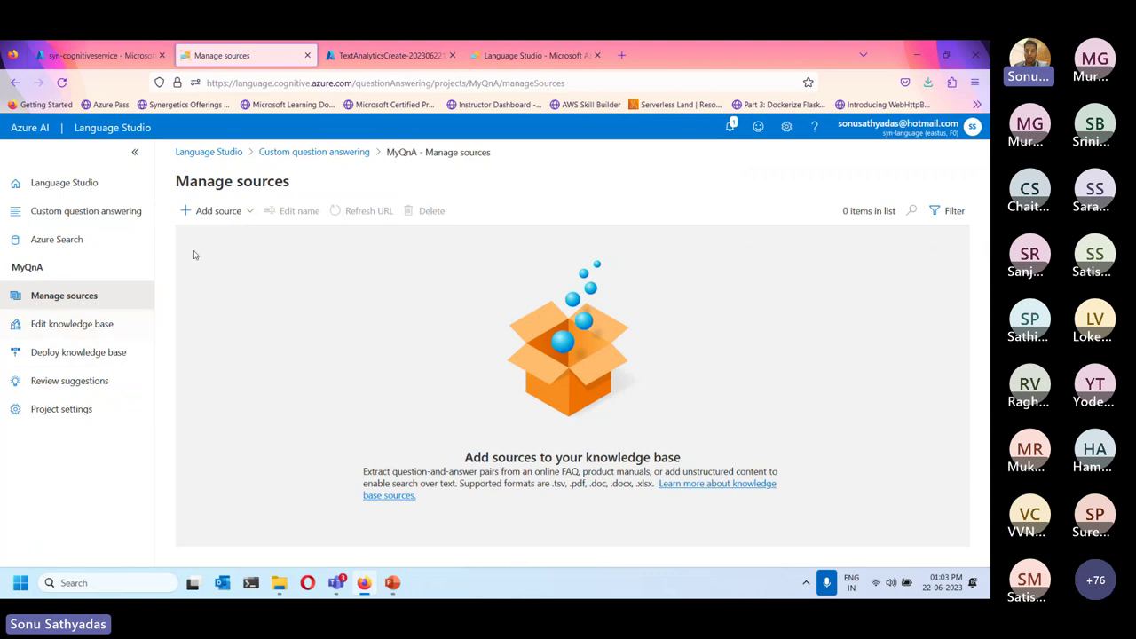
- View the source types that can be added, and search the web for "windows 10 product manual" in a new tab
click(220, 210)
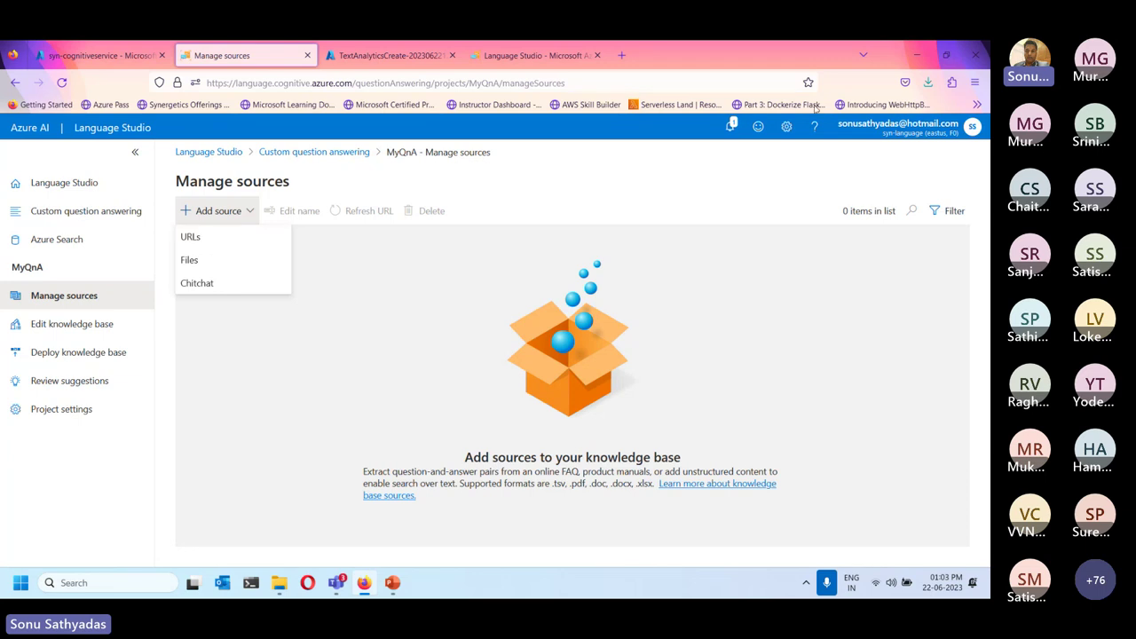
click(622, 55)
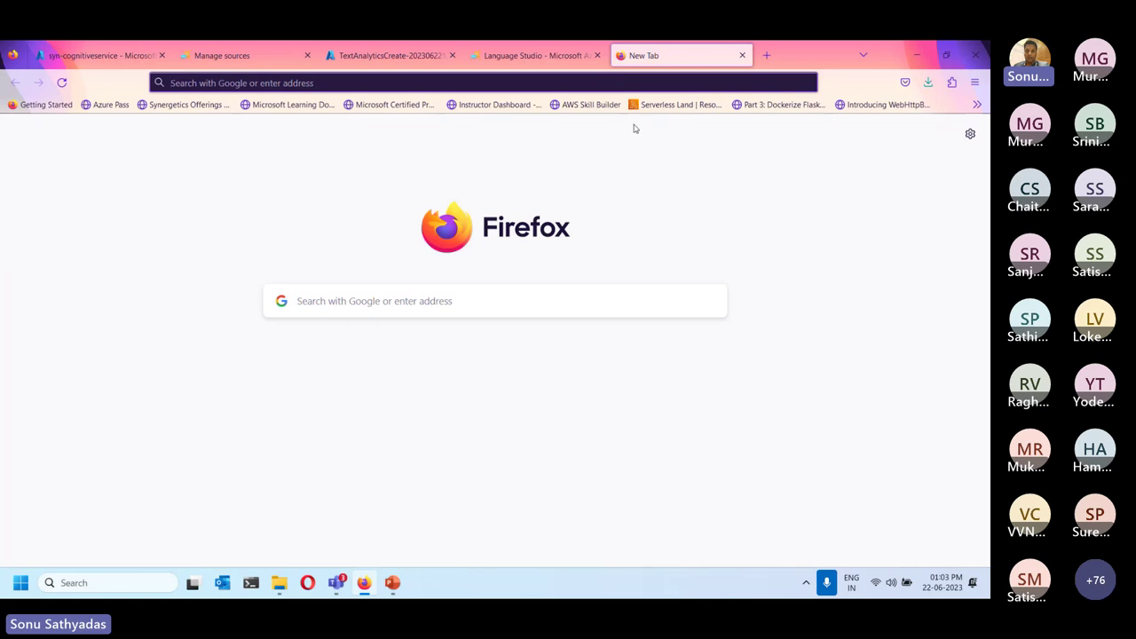
text(windows )
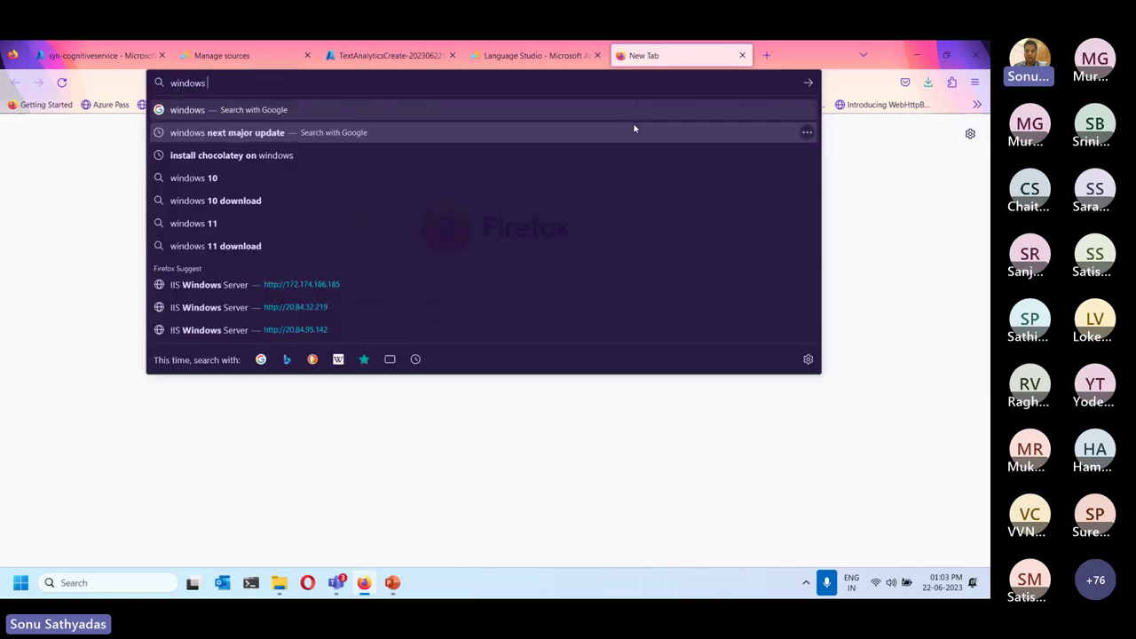
text(10 prod)
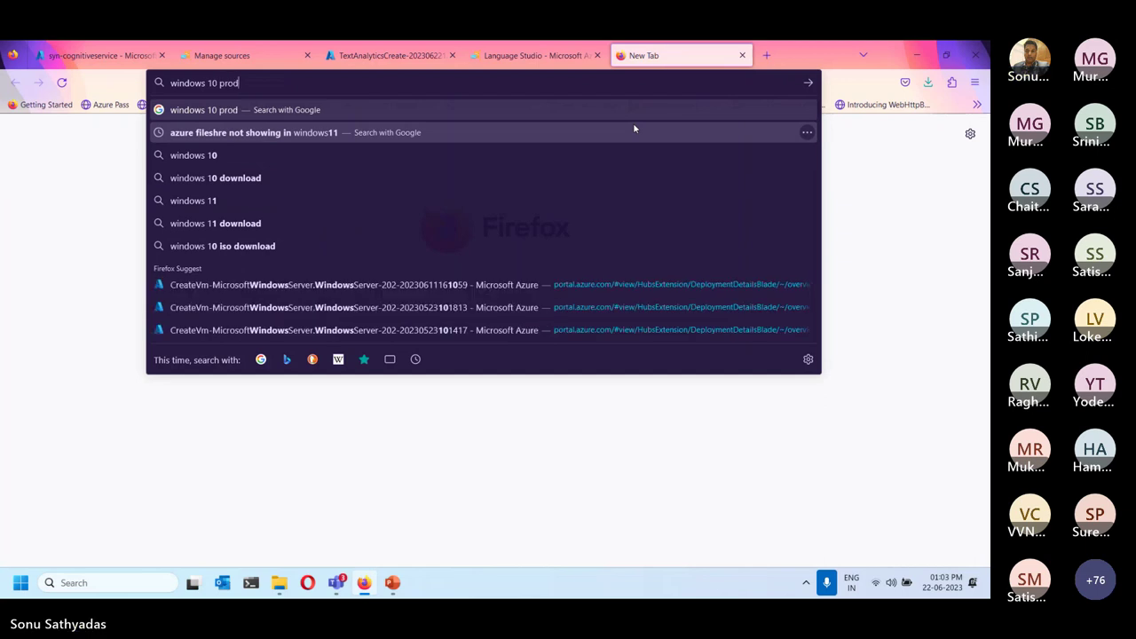
text(uct manual)
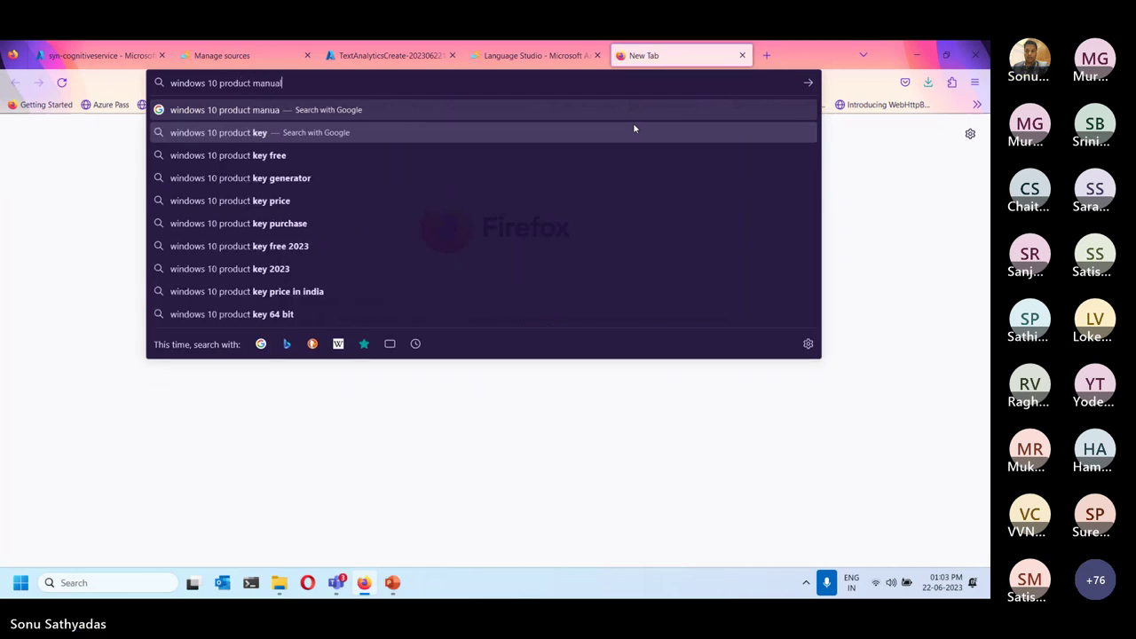
key(Return)
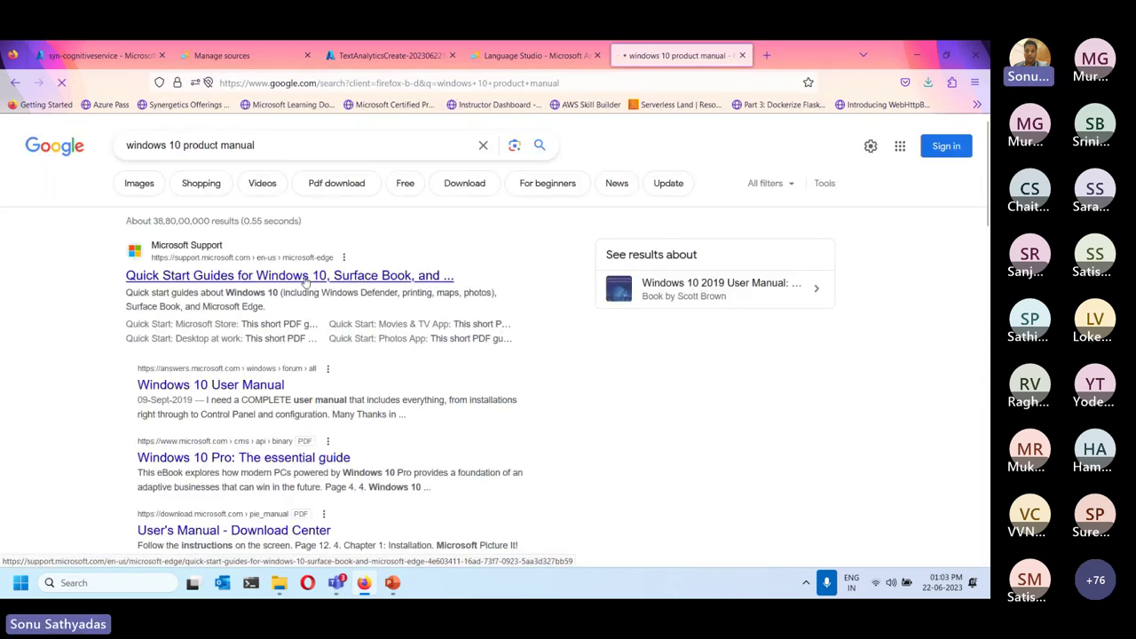
- Open the Windows 10 User Manual result separately, follow the PDF guide link in its first reply and close the forum page
right_click(216, 390)
click(249, 396)
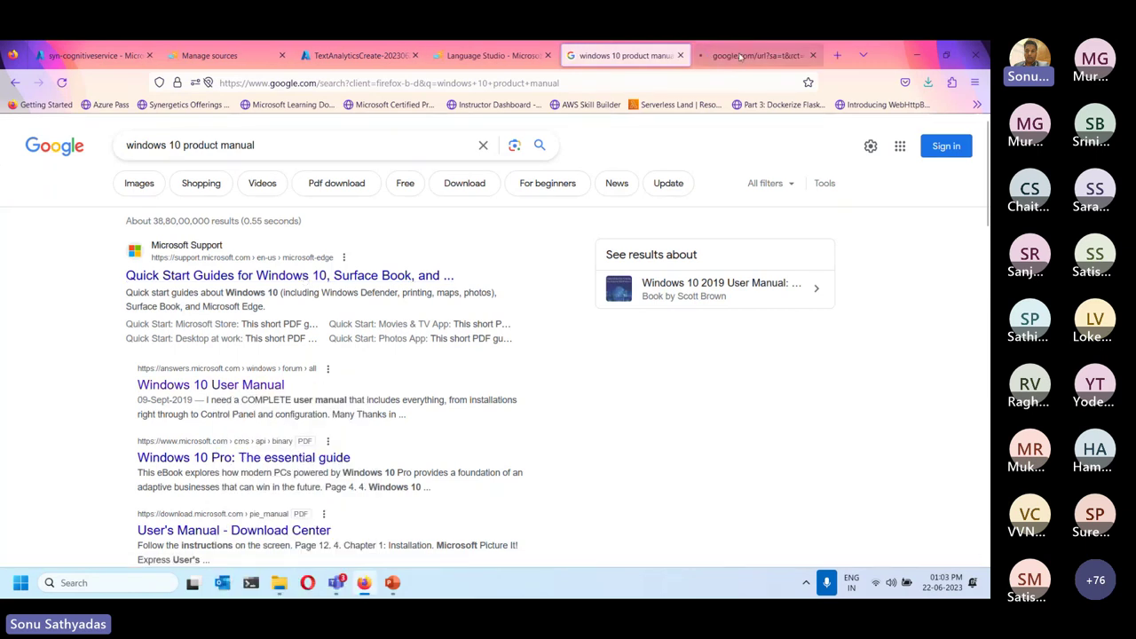
click(739, 56)
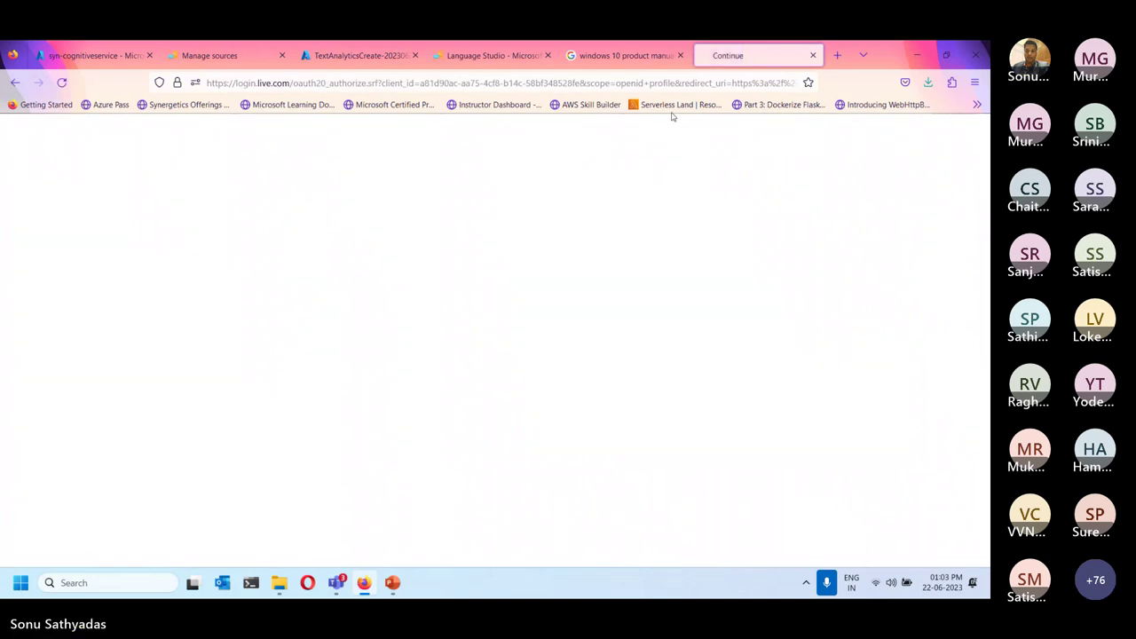
scroll(543, 313, down, 5)
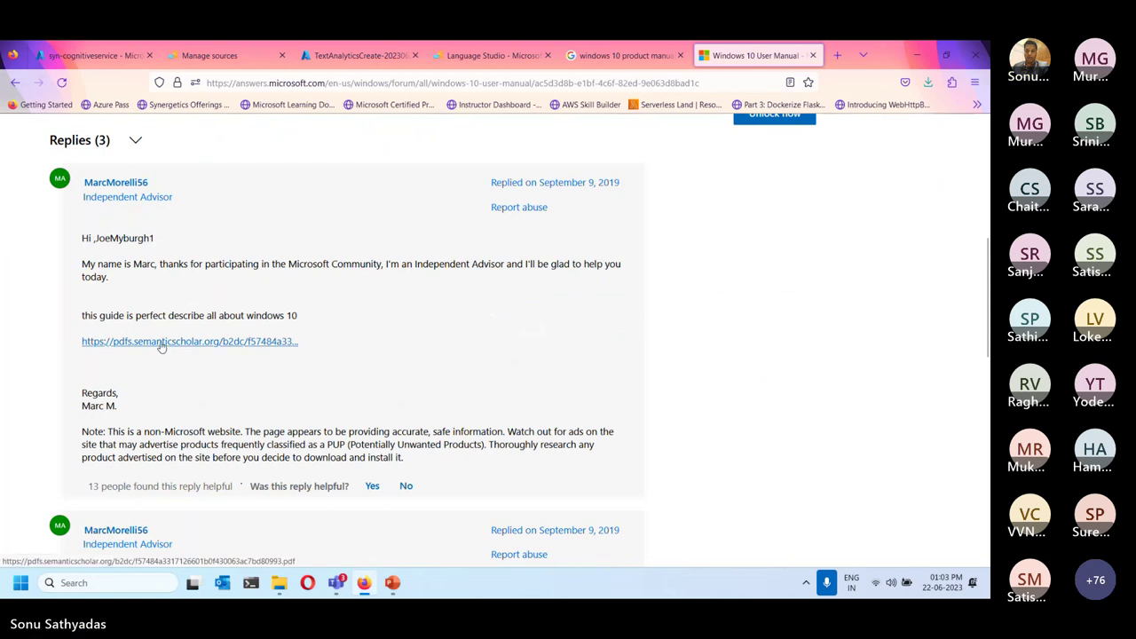
click(162, 343)
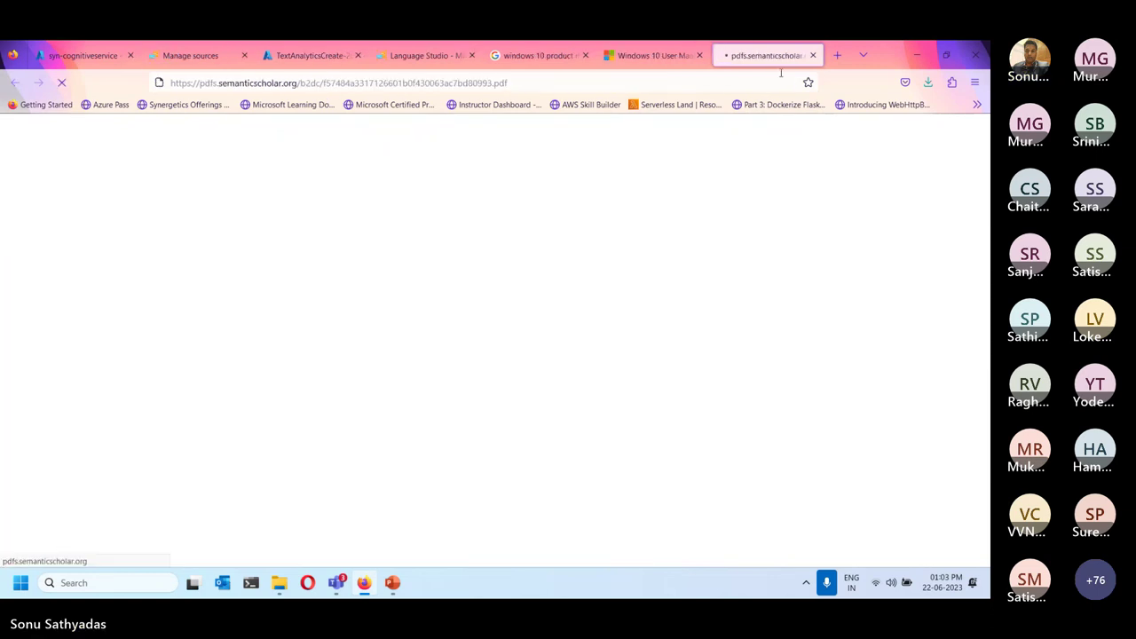
click(679, 55)
click(699, 55)
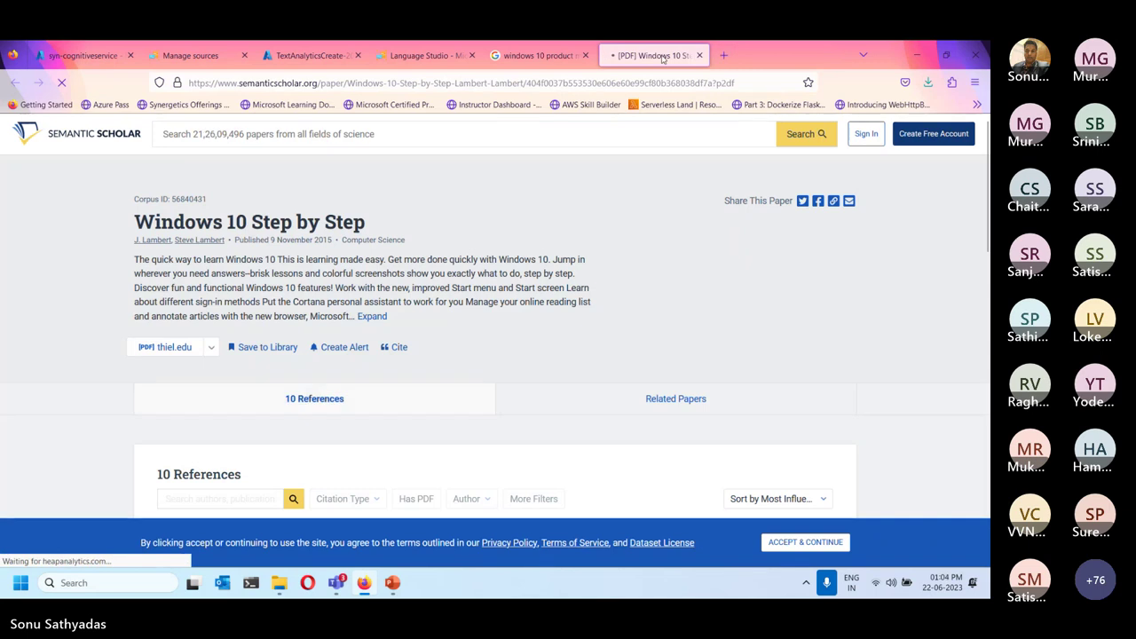
- Look through the references on the Windows 10 Step by Step page and close it
scroll(503, 329, down, 3)
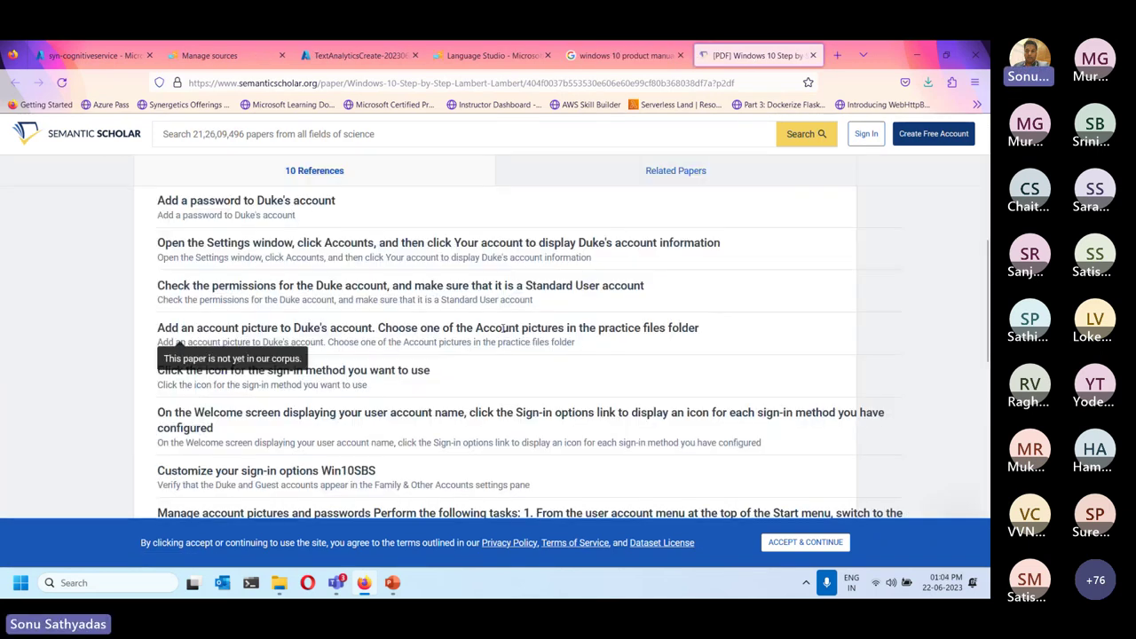
scroll(503, 328, down, 5)
scroll(503, 328, up, 6)
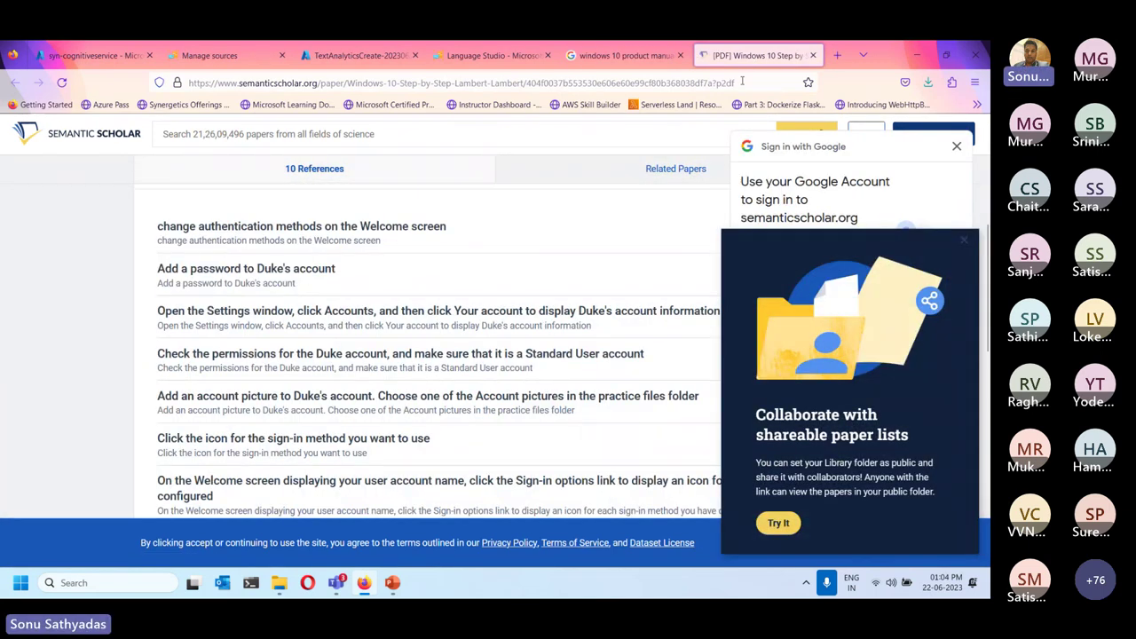
key(ctrl+w)
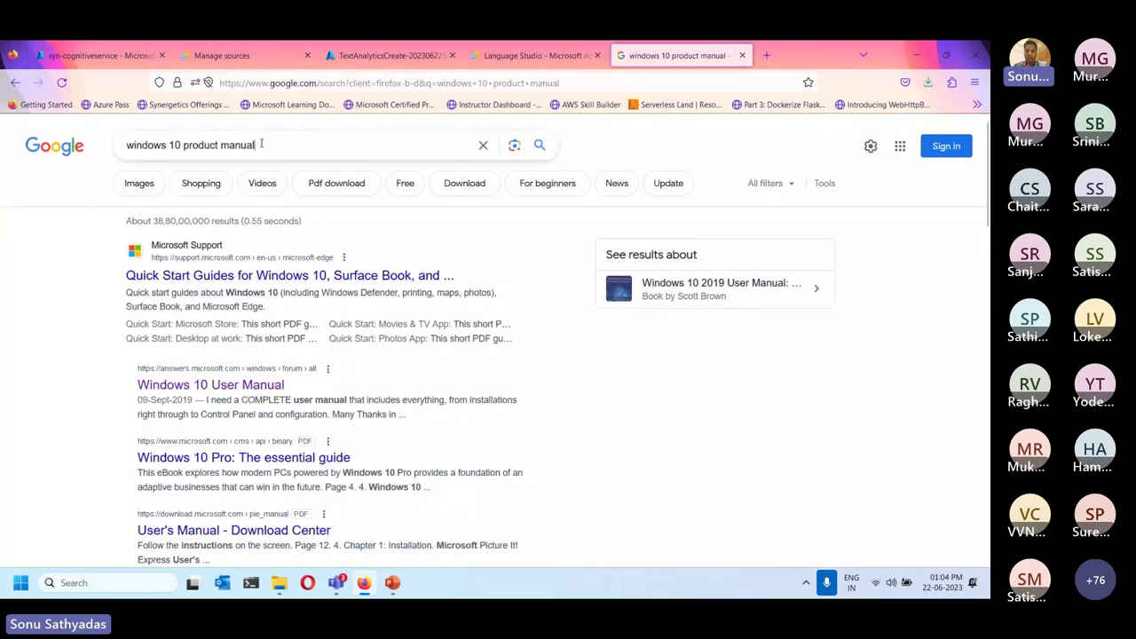
- Change the web search to "windows 11 faq" and open the Upgrade to Windows 11: FAQ result in a new tab
drag(261, 143, 182, 145)
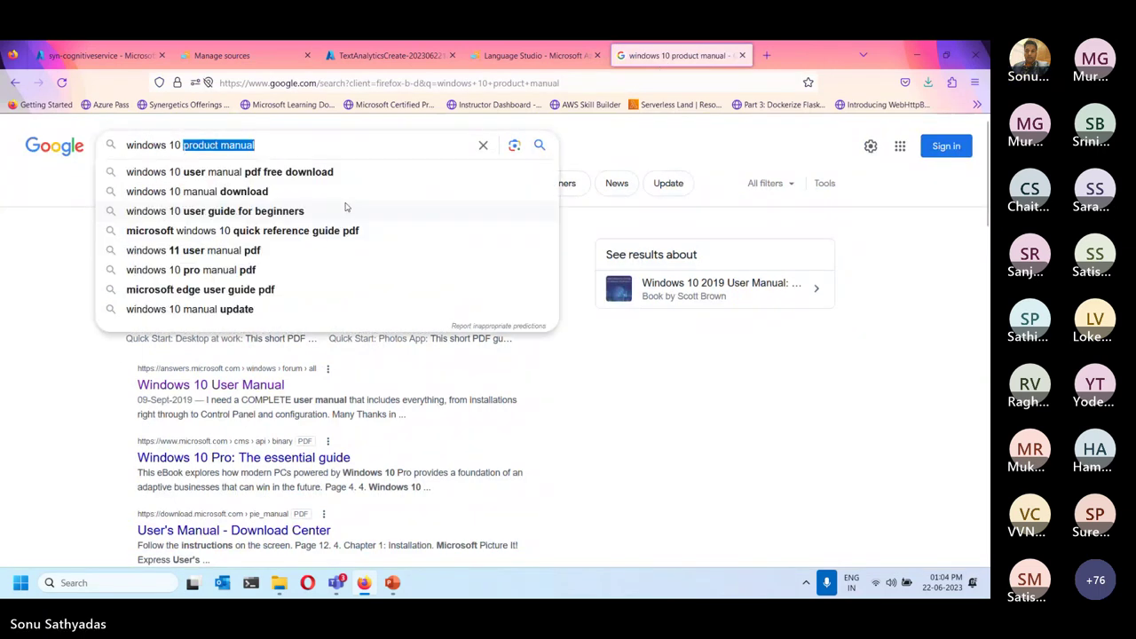
key(BackSpace)
key(BackSpace)
key(BackSpace)
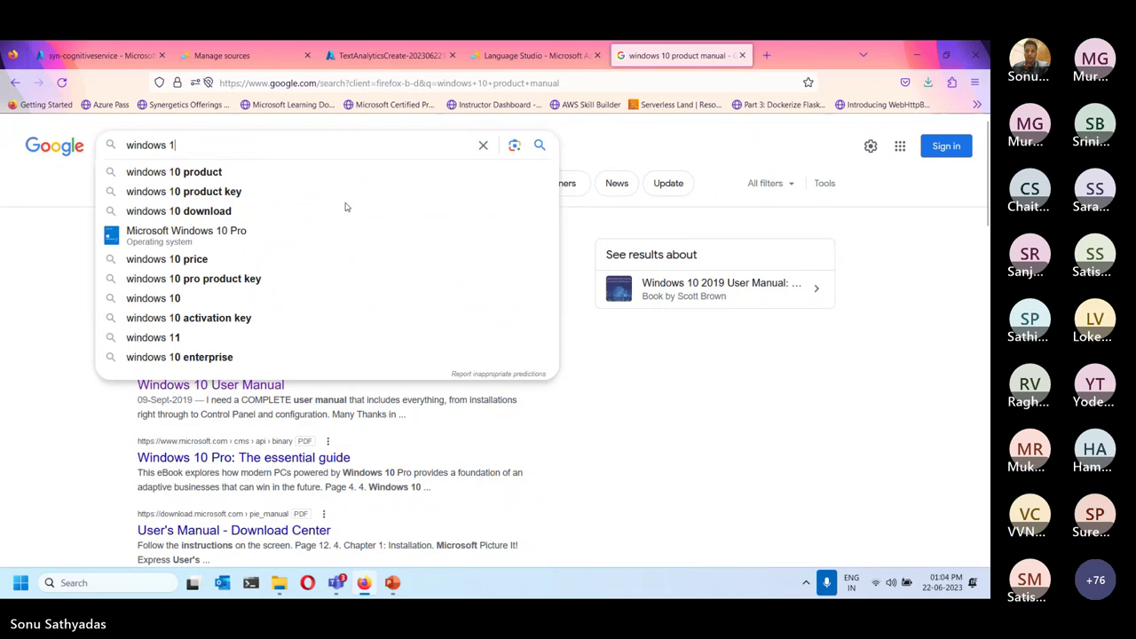
text(1 q)
key(BackSpace)
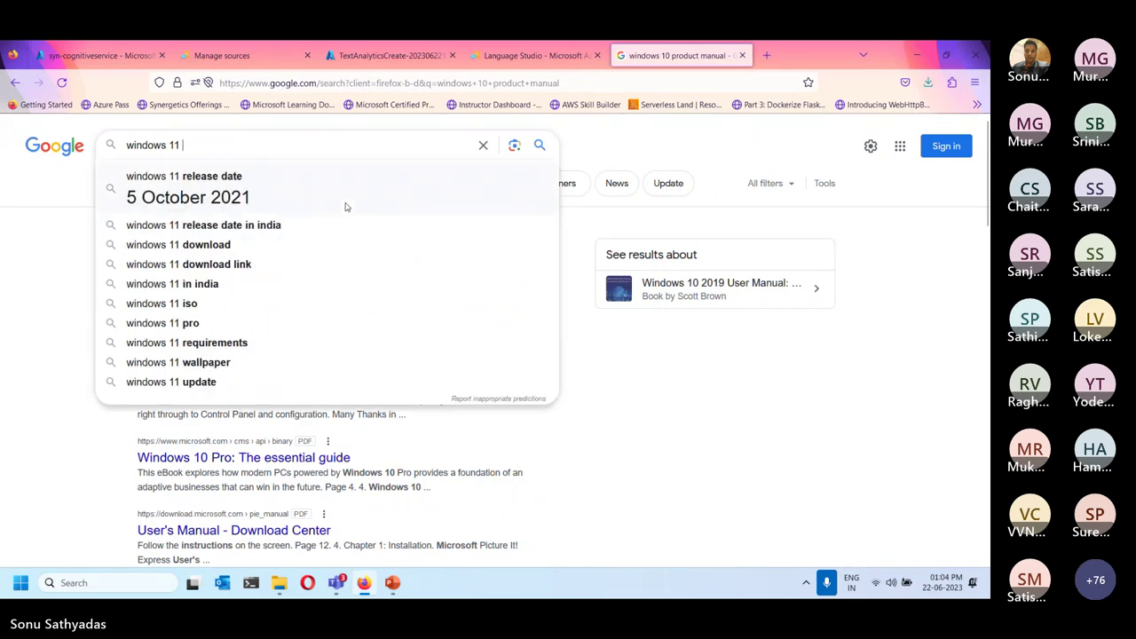
text(faq)
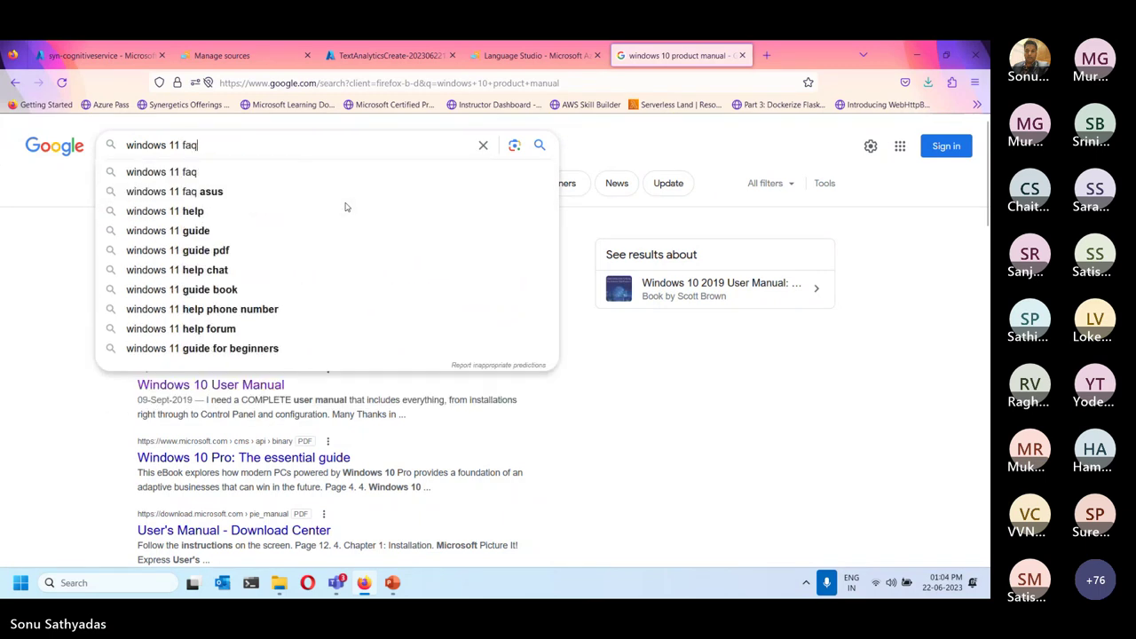
click(193, 174)
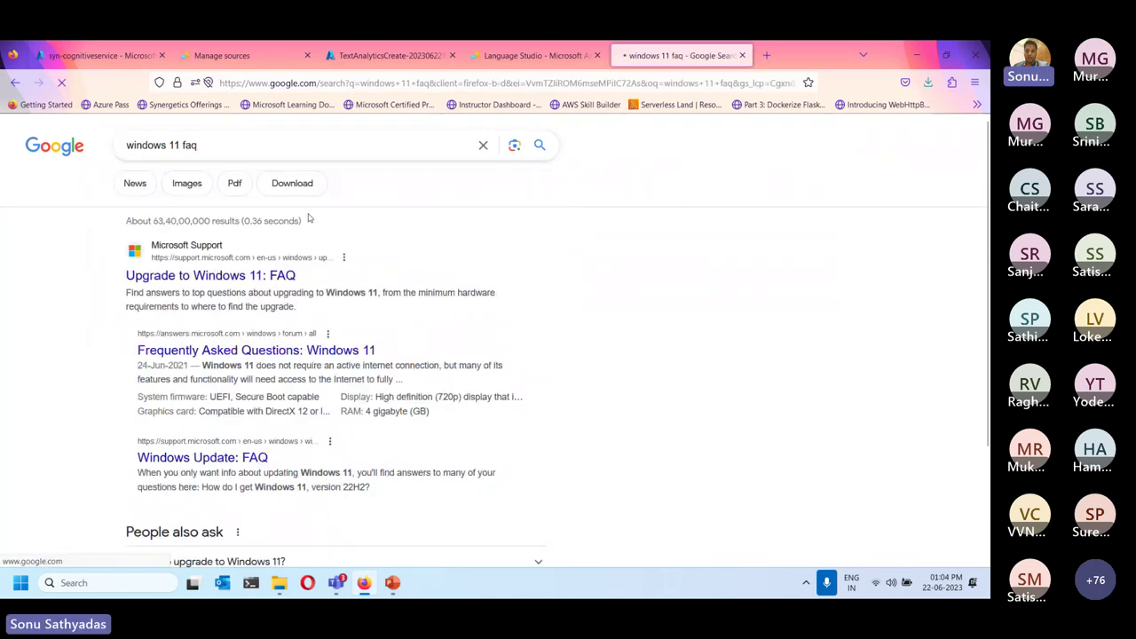
right_click(244, 280)
click(257, 289)
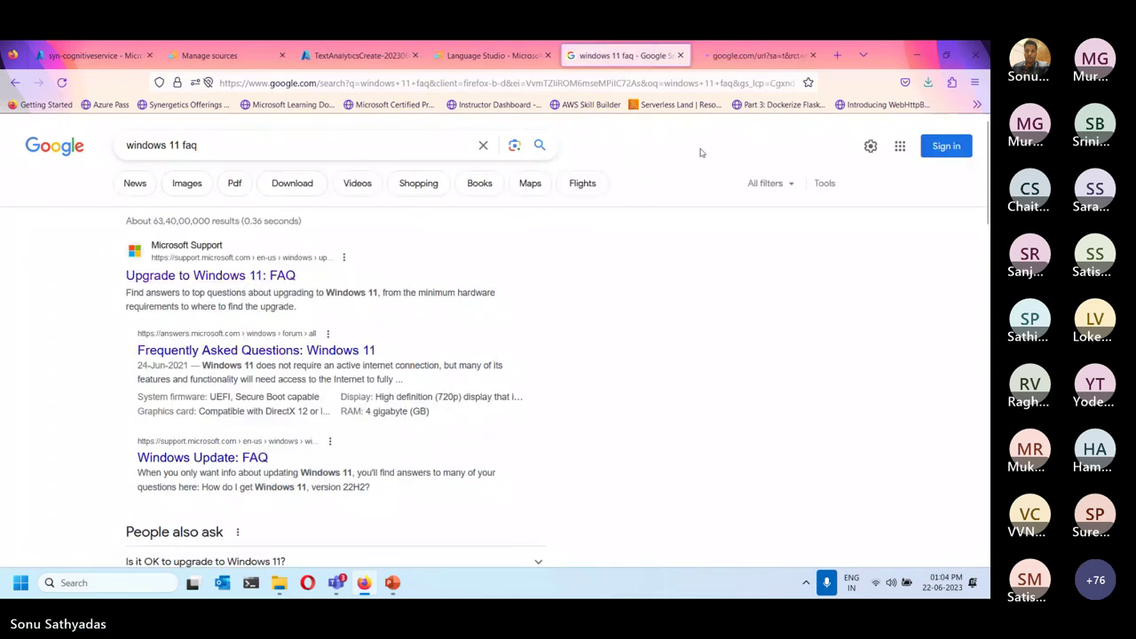
- Look through the questions on the Upgrade to Windows 11: FAQ page and copy the page's address
click(754, 58)
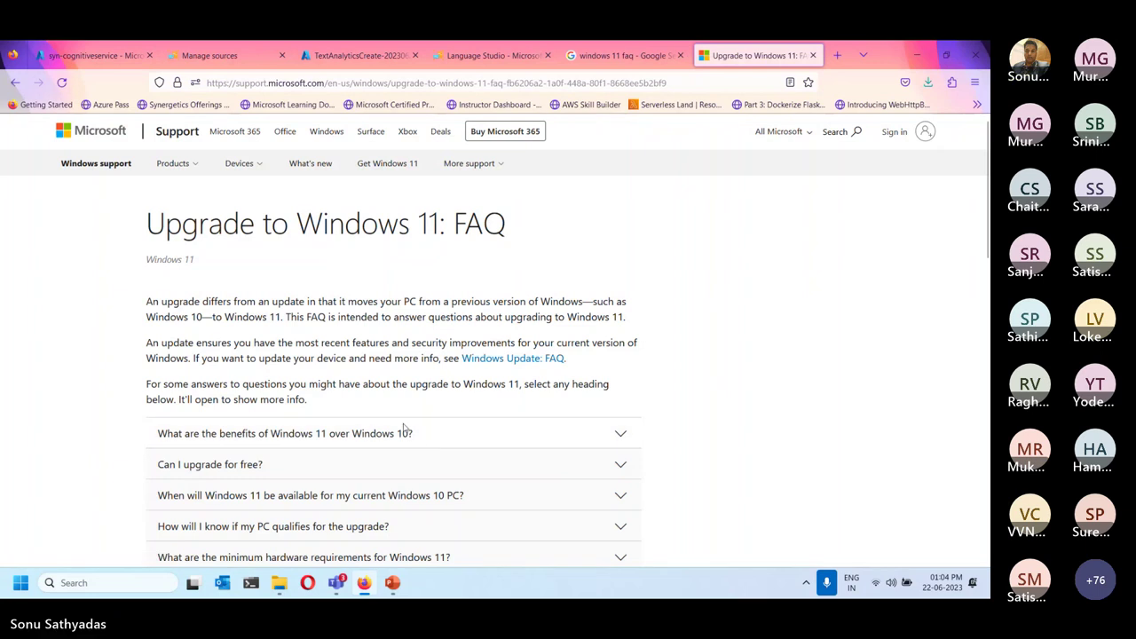
scroll(408, 404, down, 3)
scroll(325, 506, down, 3)
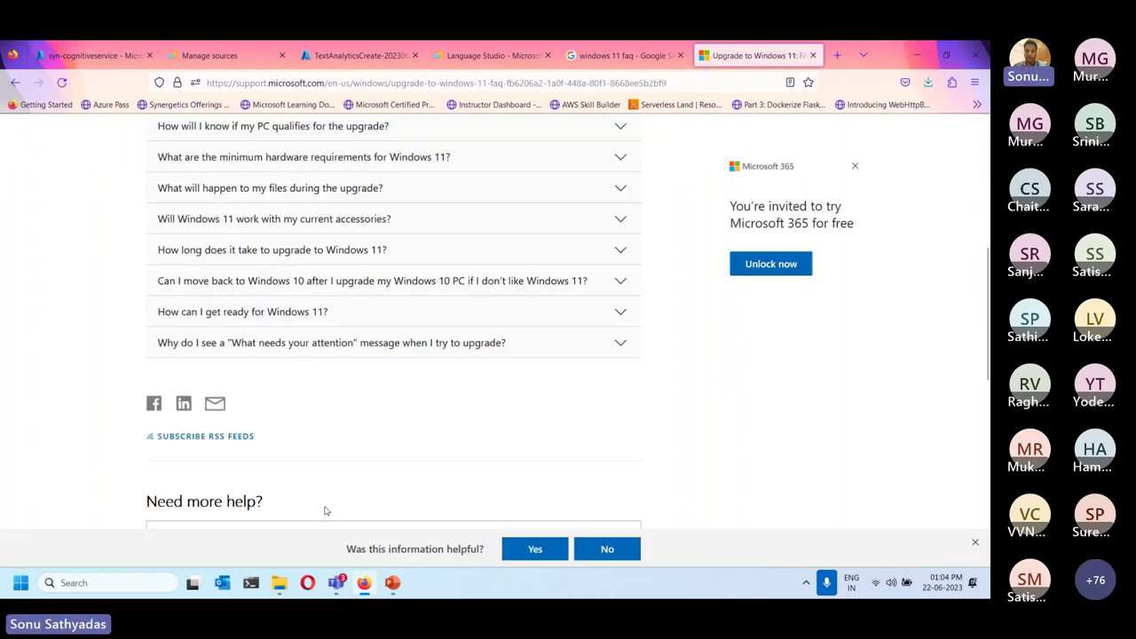
scroll(326, 507, up, 4)
scroll(325, 507, up, 2)
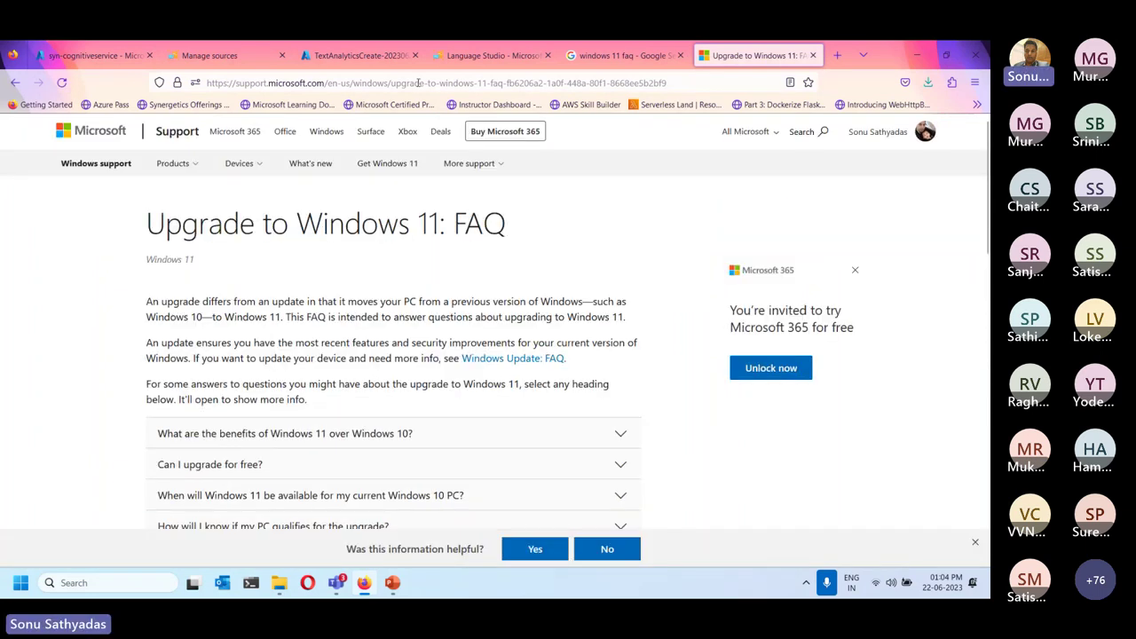
click(418, 82)
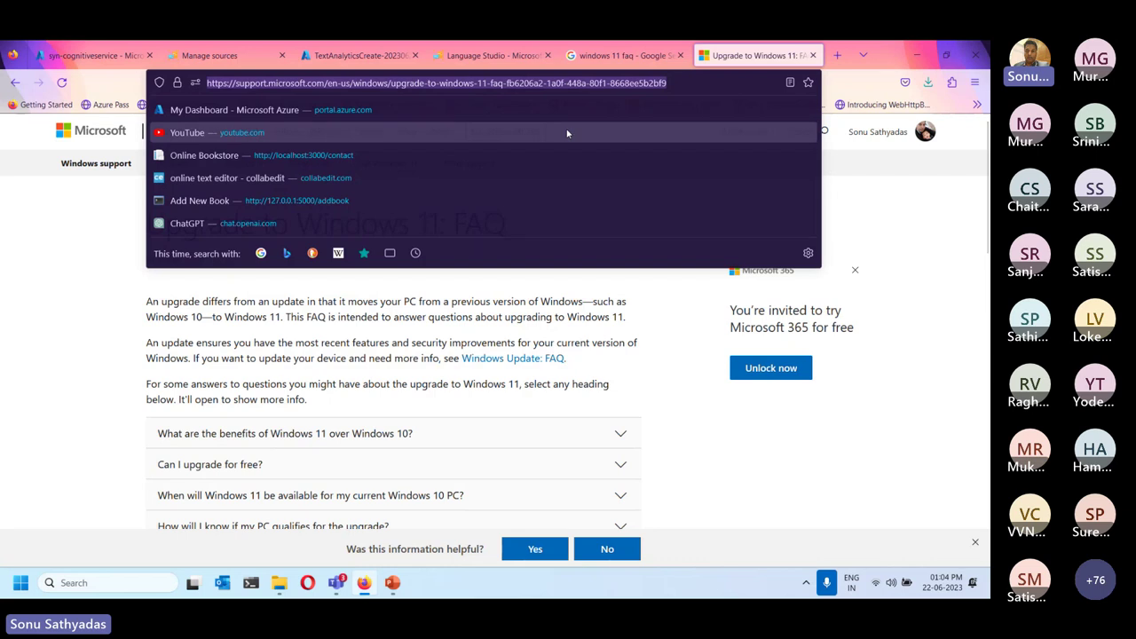
- Add the copied FAQ address as a URL source named Win11Faq to the MyQnA project, keeping the Auto-detect file structure
click(266, 57)
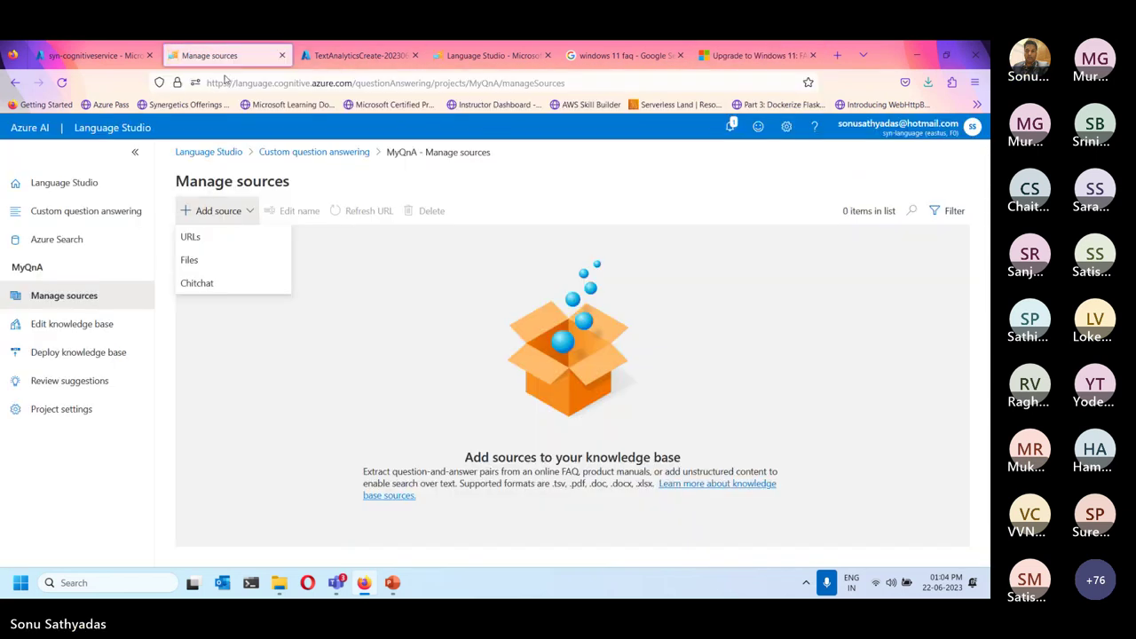
click(196, 234)
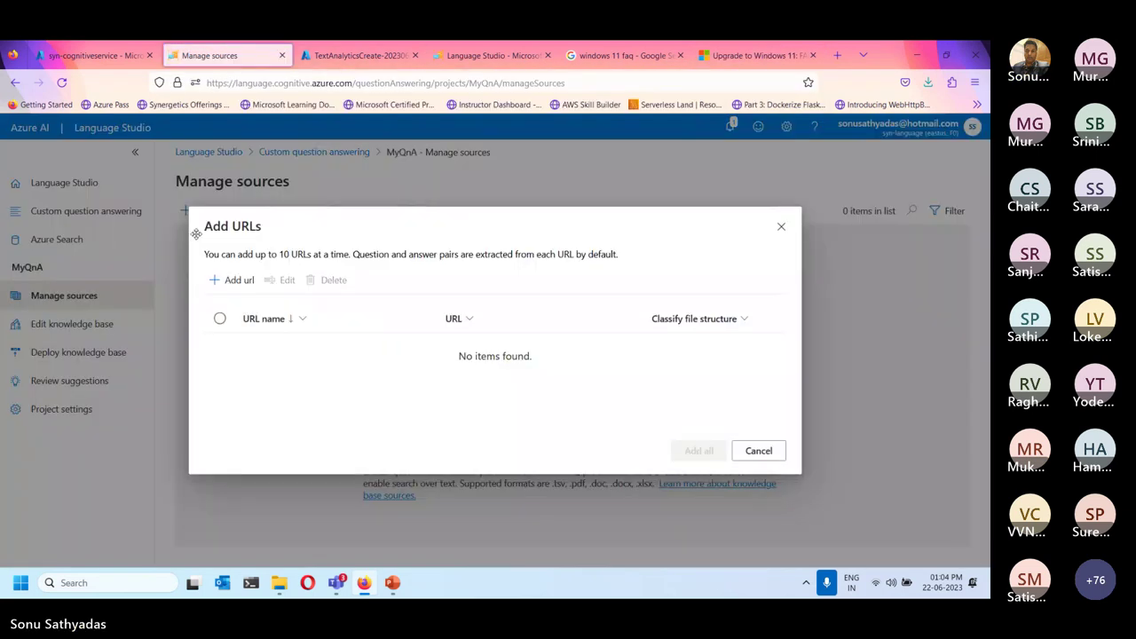
click(226, 280)
click(298, 351)
click(304, 355)
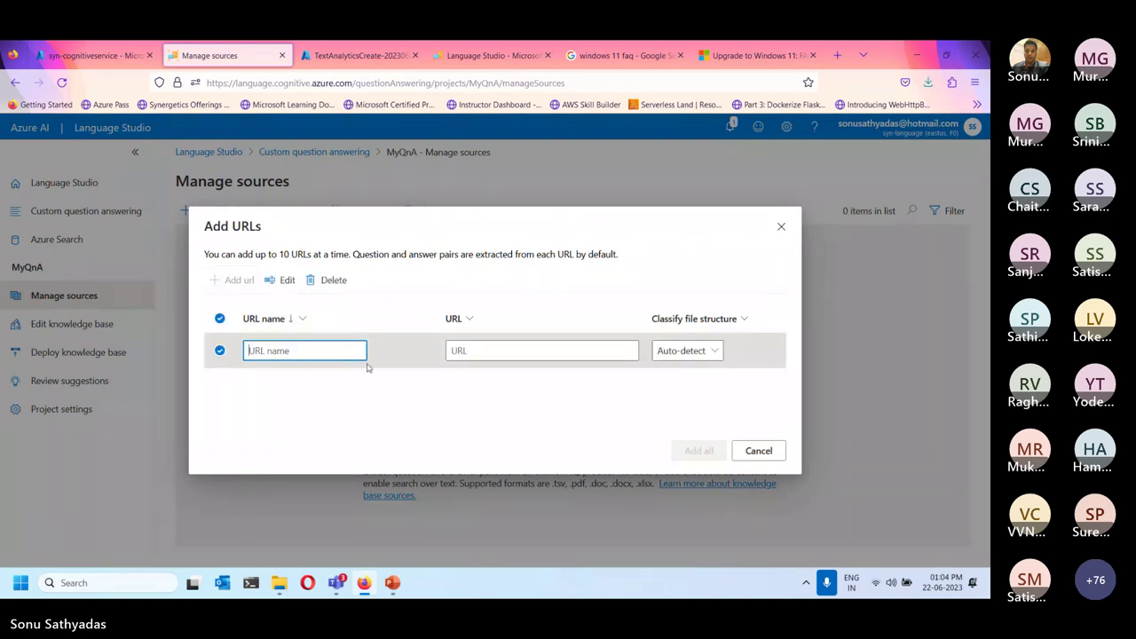
click(503, 352)
key(ctrl+v)
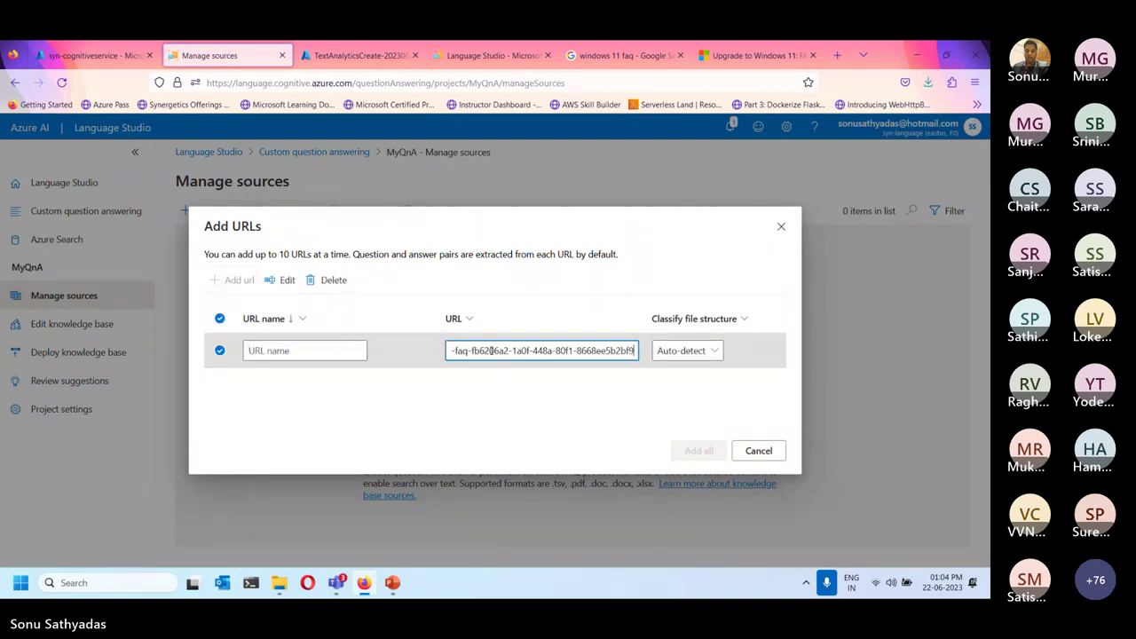
click(312, 351)
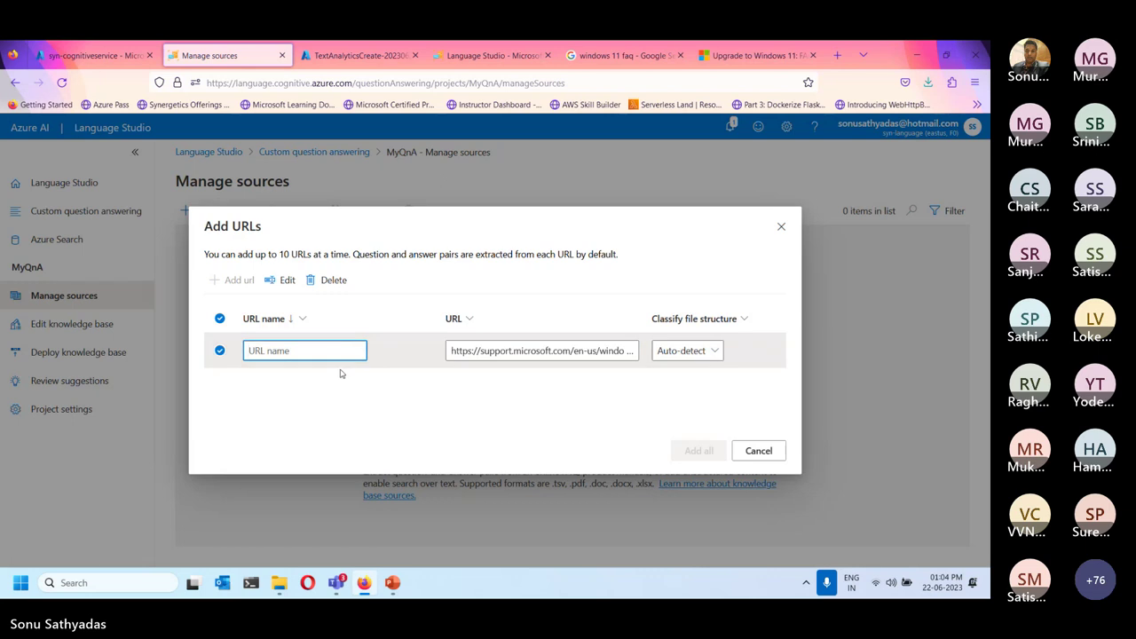
text(Win11Faq)
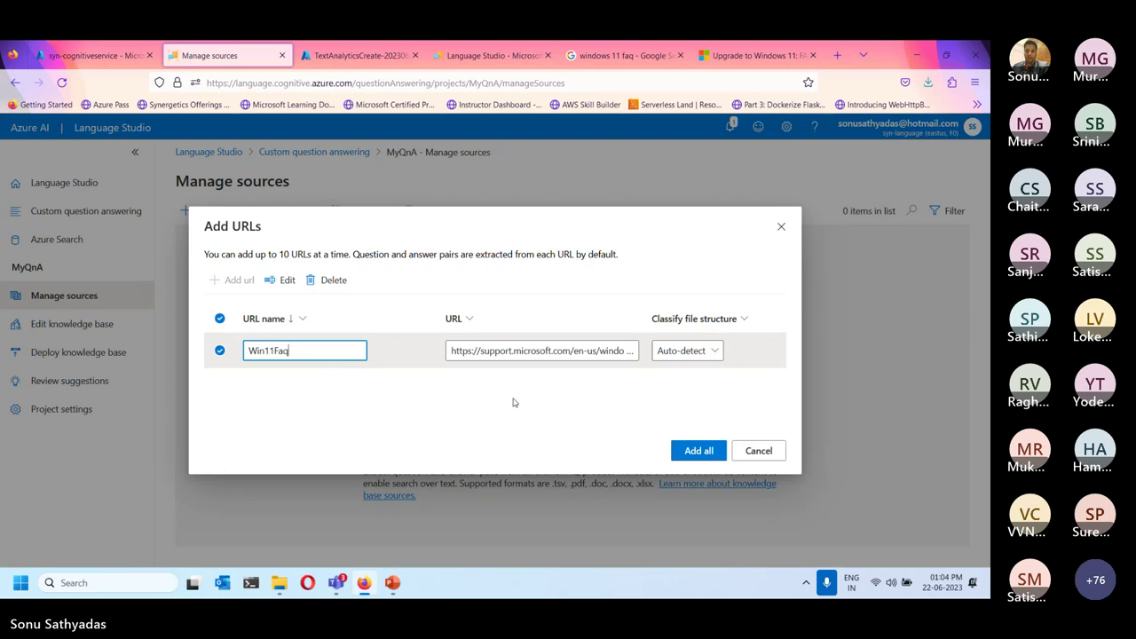
click(699, 451)
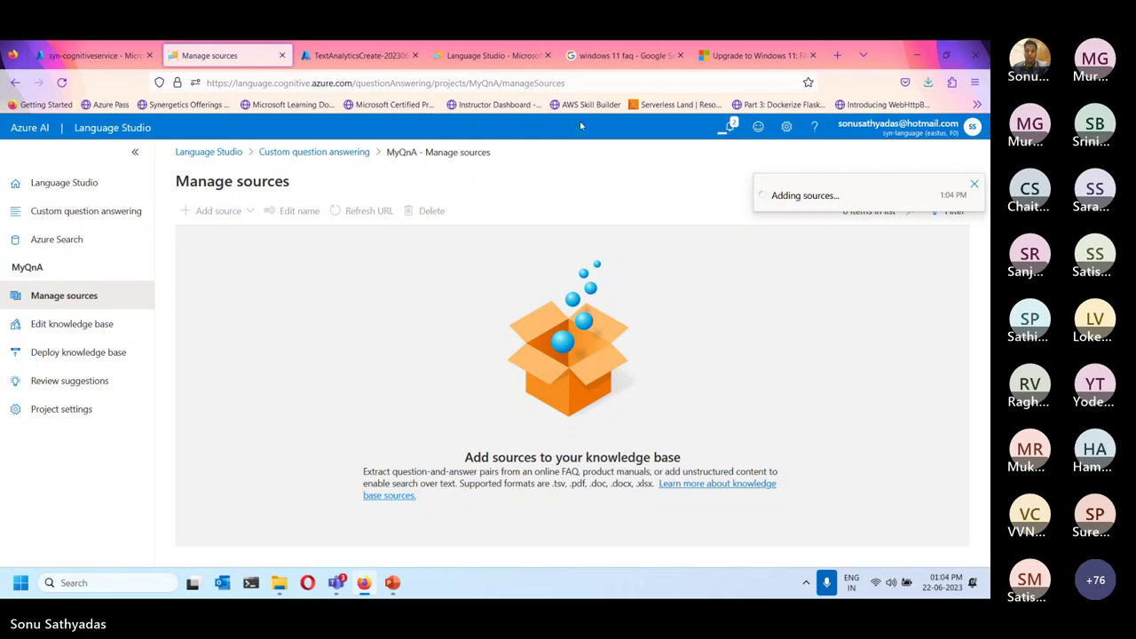
- Review the Windows 11 FAQ questions again, and check the MyQnA project's notifications, dismissing the one about project loading
click(748, 55)
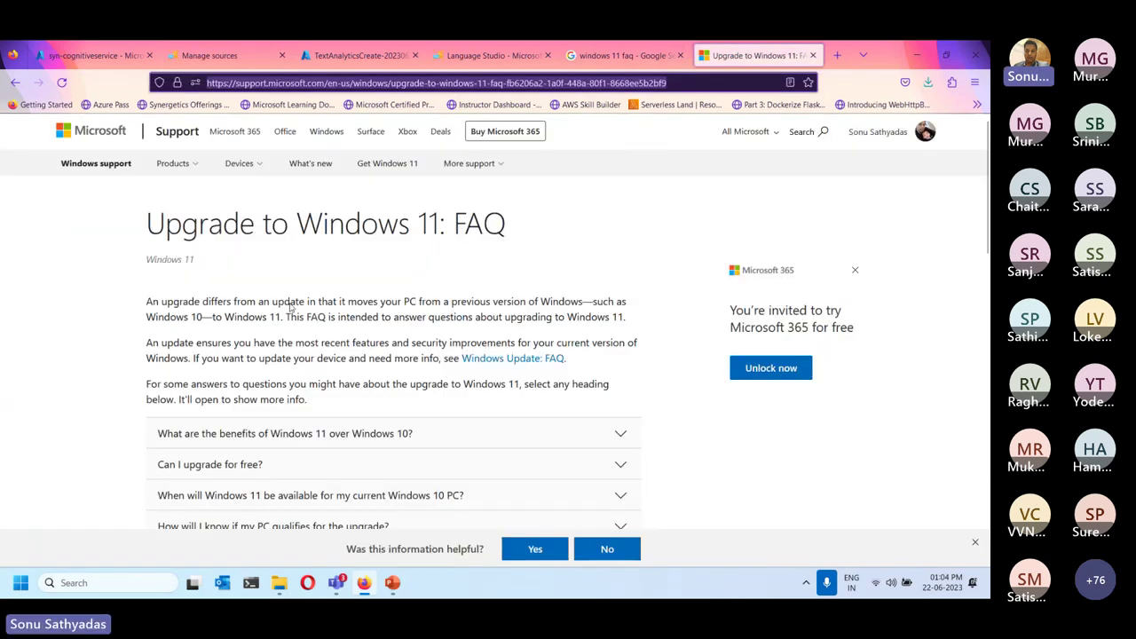
scroll(341, 498, down, 3)
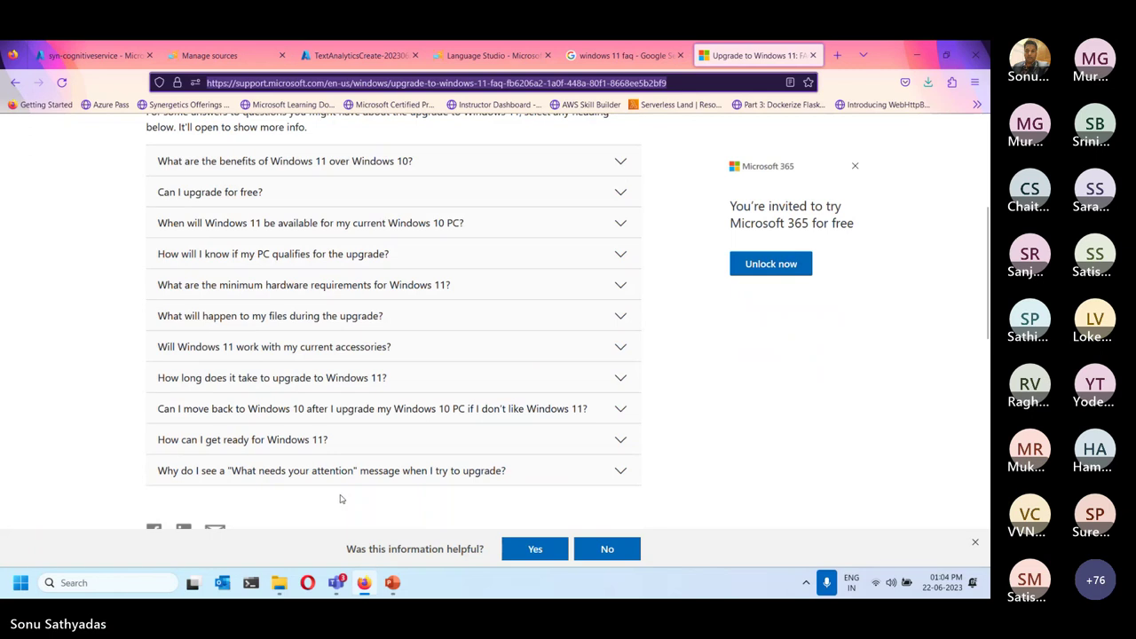
scroll(340, 499, up, 3)
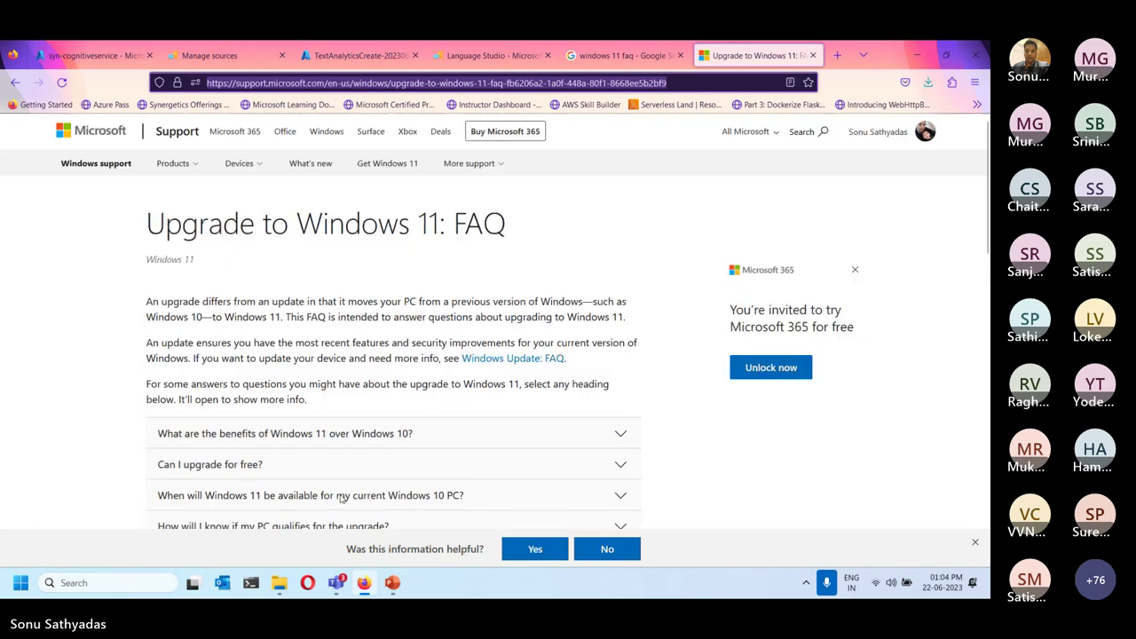
click(229, 55)
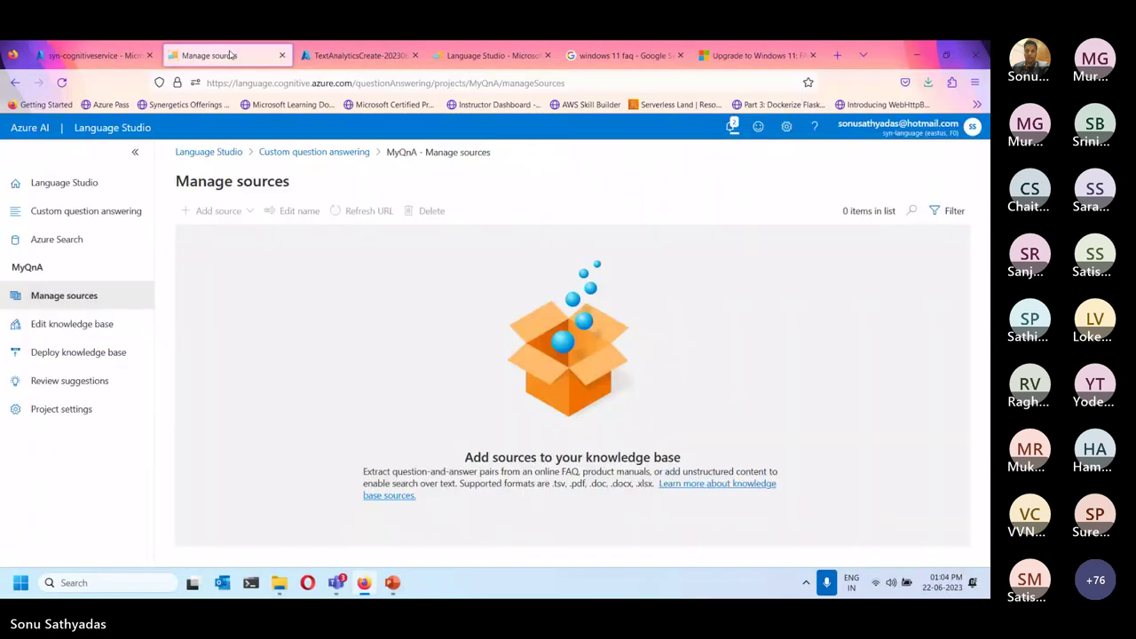
click(732, 127)
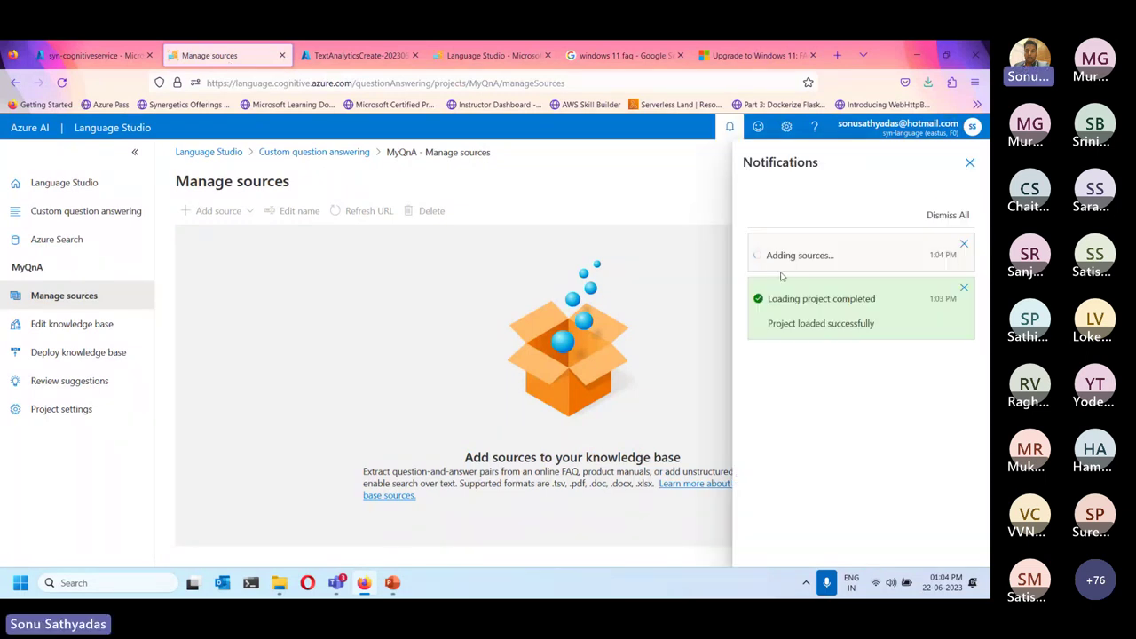
click(964, 291)
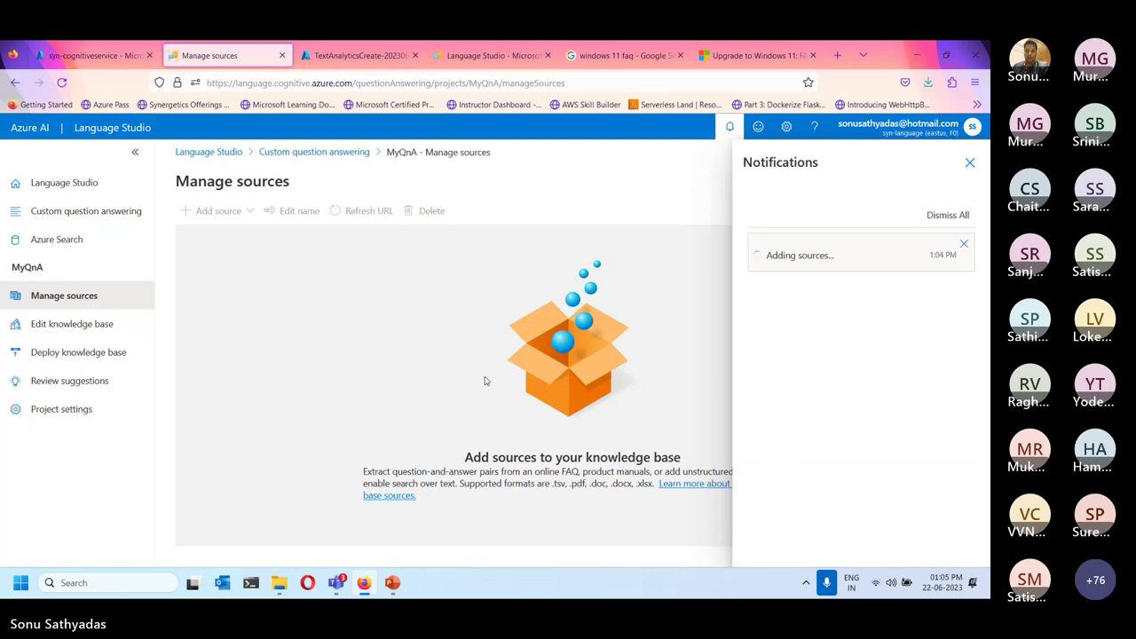
- Change the web search to "windows faq pdf"
click(625, 55)
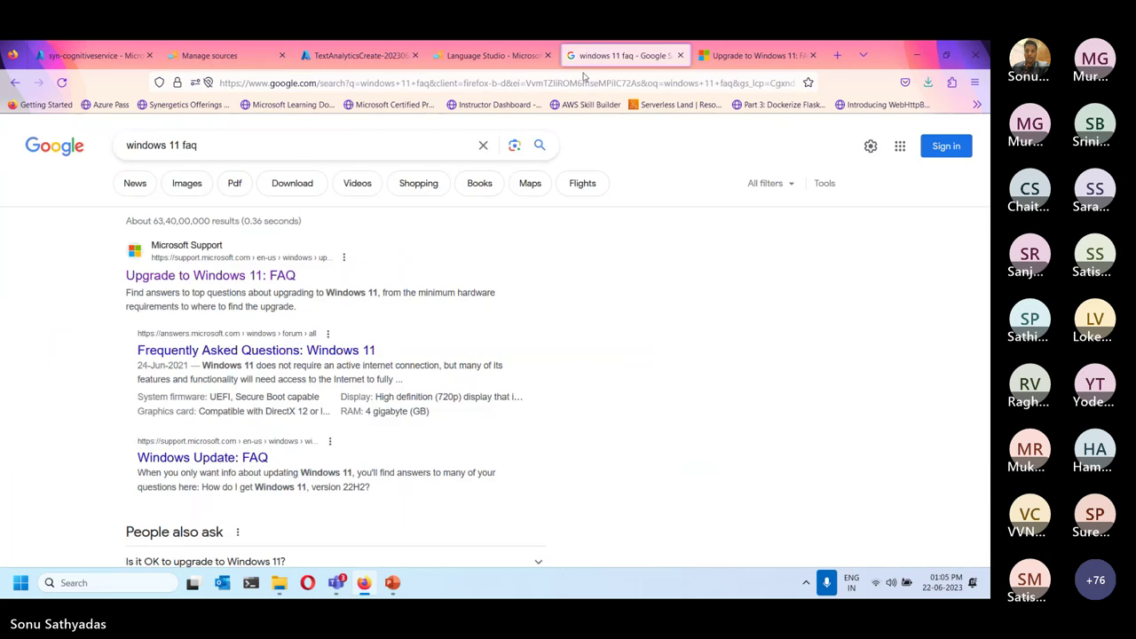
double_click(187, 144)
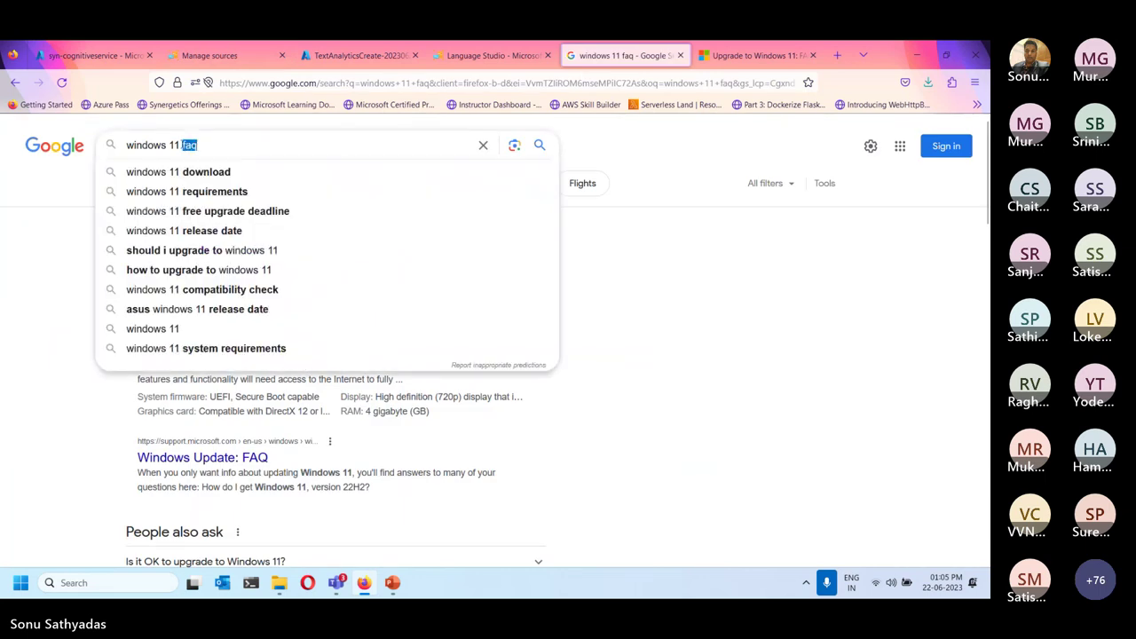
drag(171, 145, 358, 151)
text(fq)
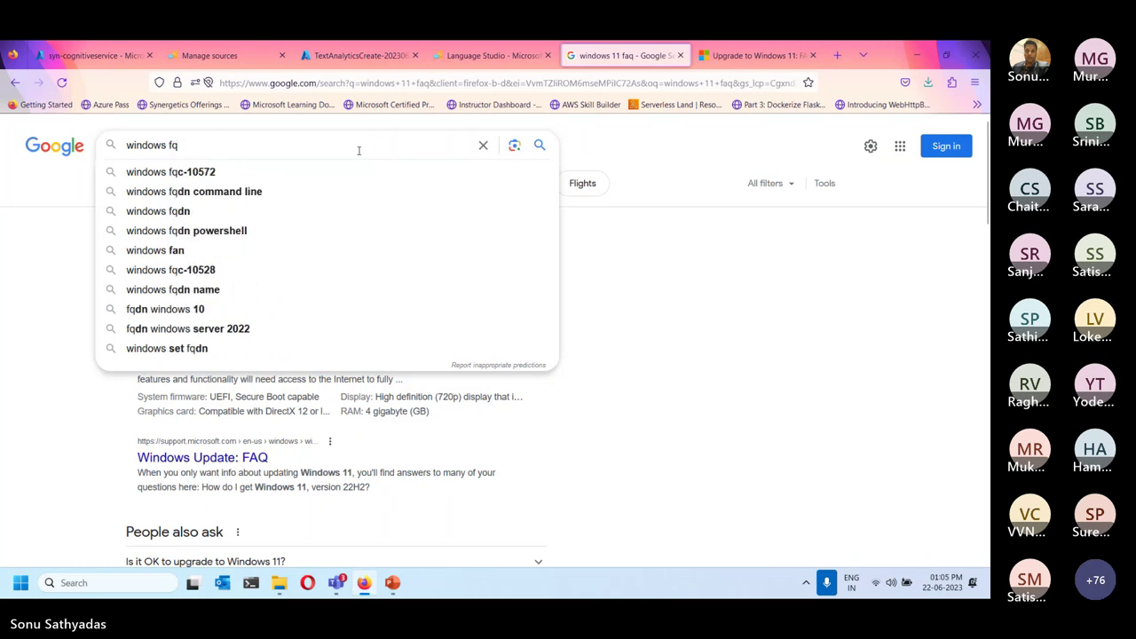
key(BackSpace)
text(aq)
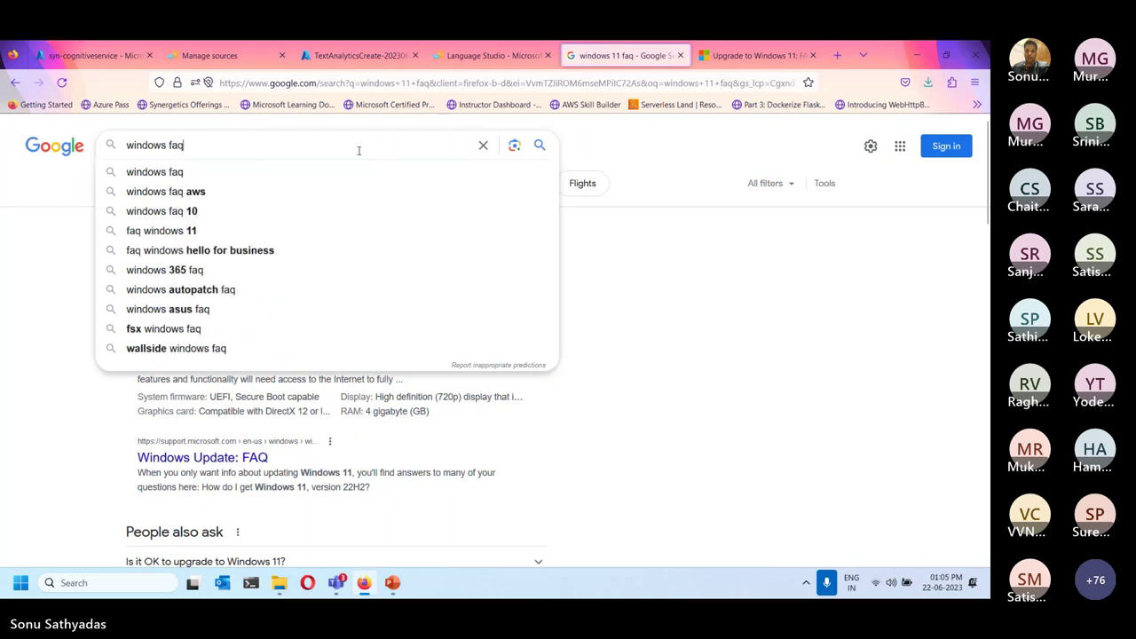
text( pdf)
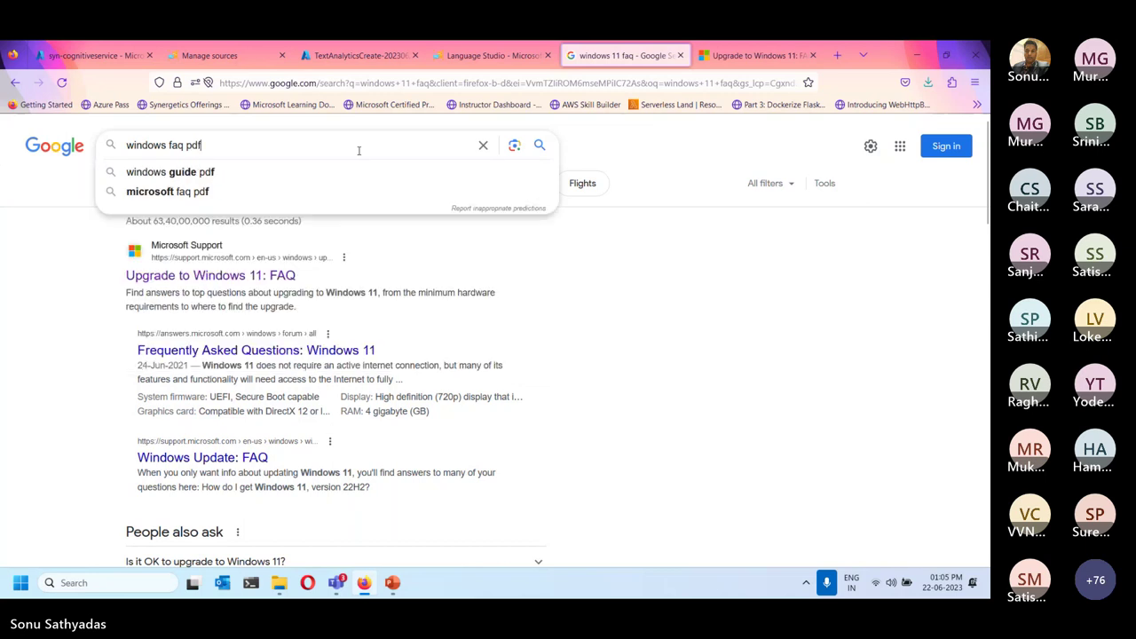
key(Return)
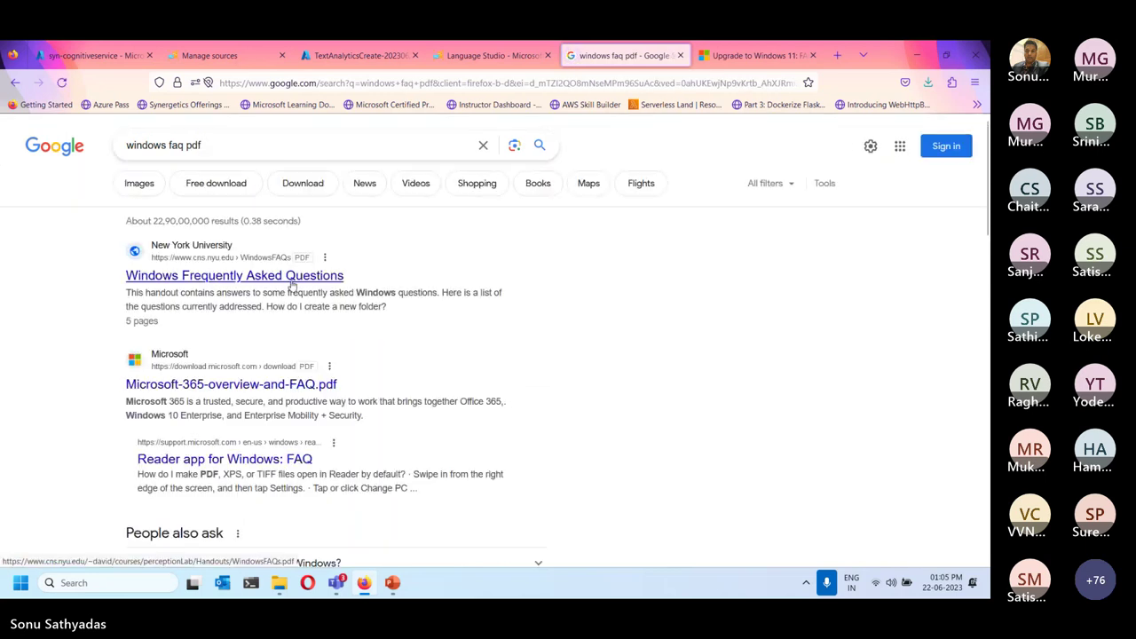
- Open the Windows Frequently Asked Questions PDF from New York University, skim it and save it to the Desktop as WindowsFAQs
click(291, 277)
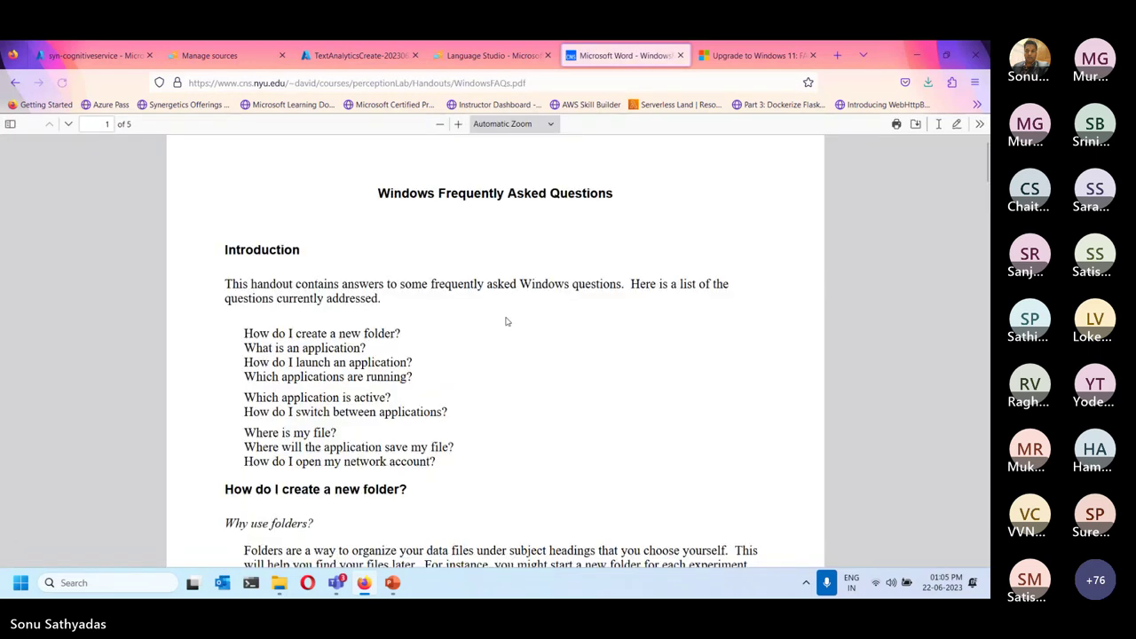
scroll(520, 335, down, 20)
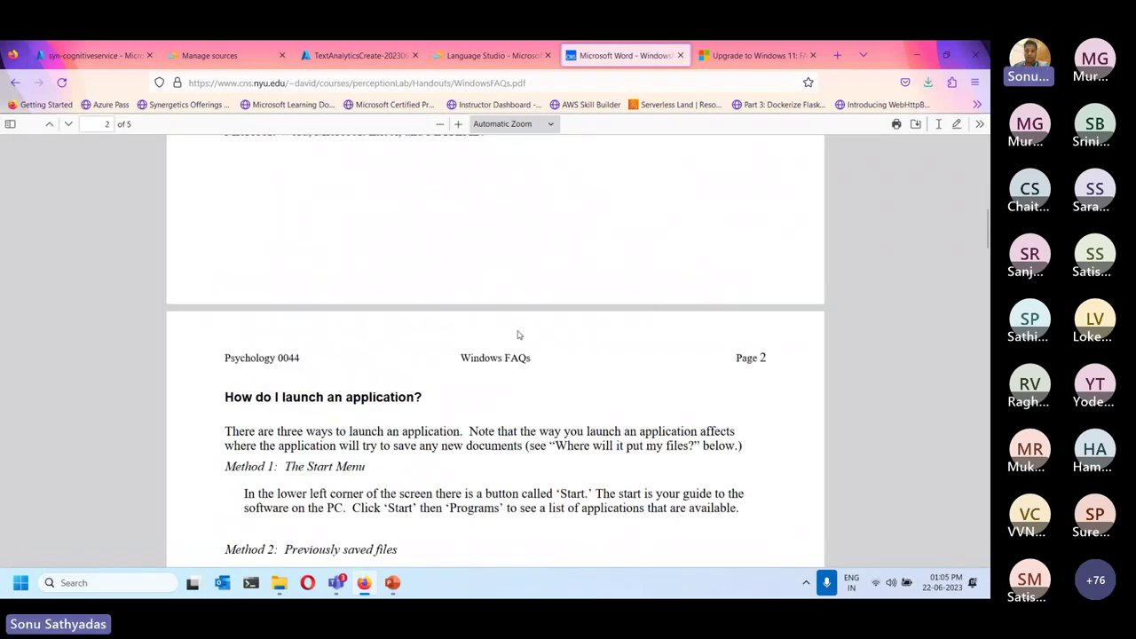
scroll(519, 335, down, 3)
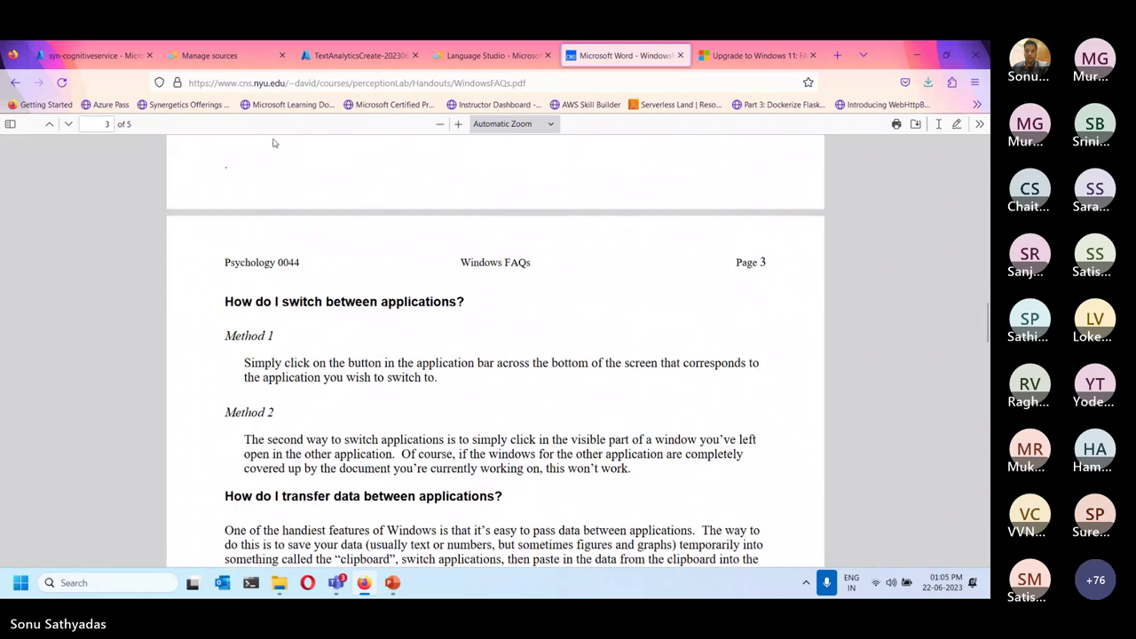
right_click(371, 272)
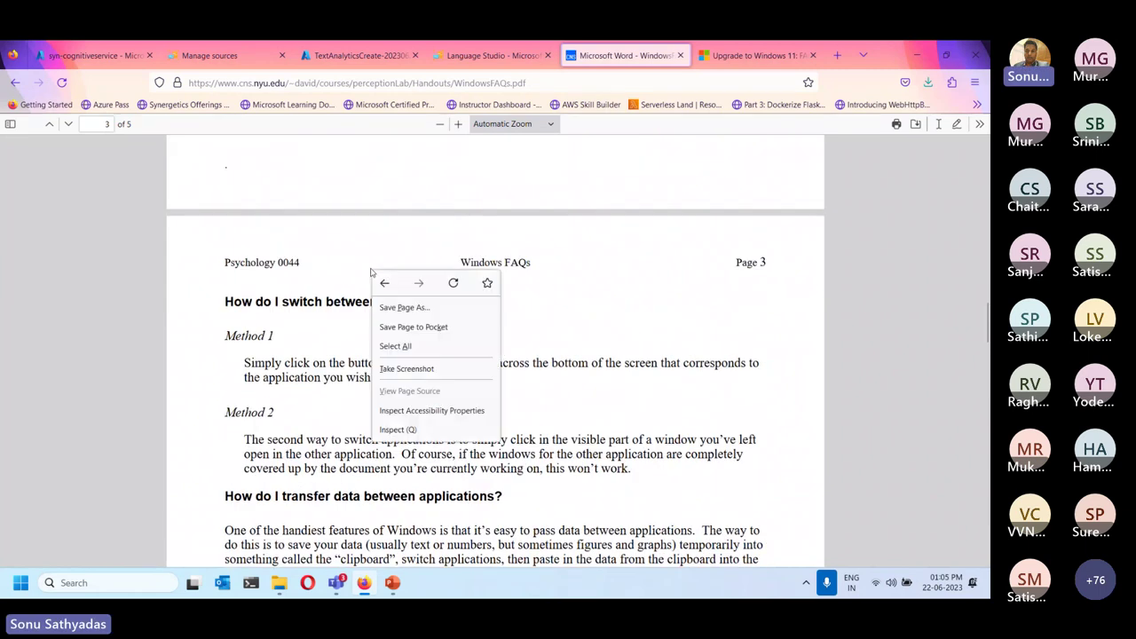
click(418, 310)
click(53, 188)
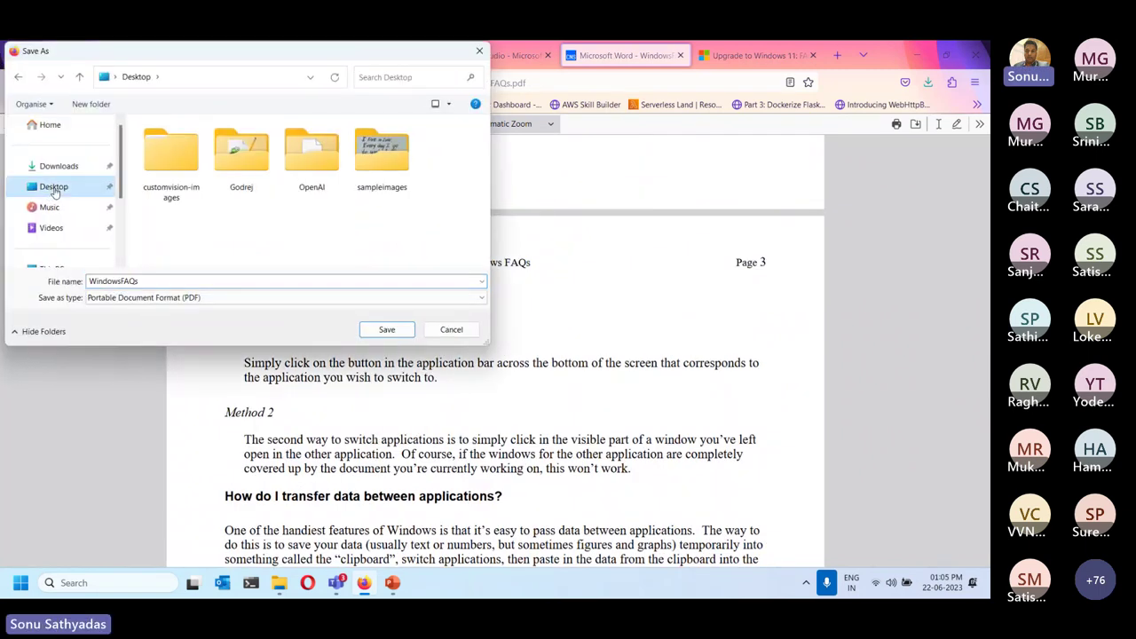
click(387, 329)
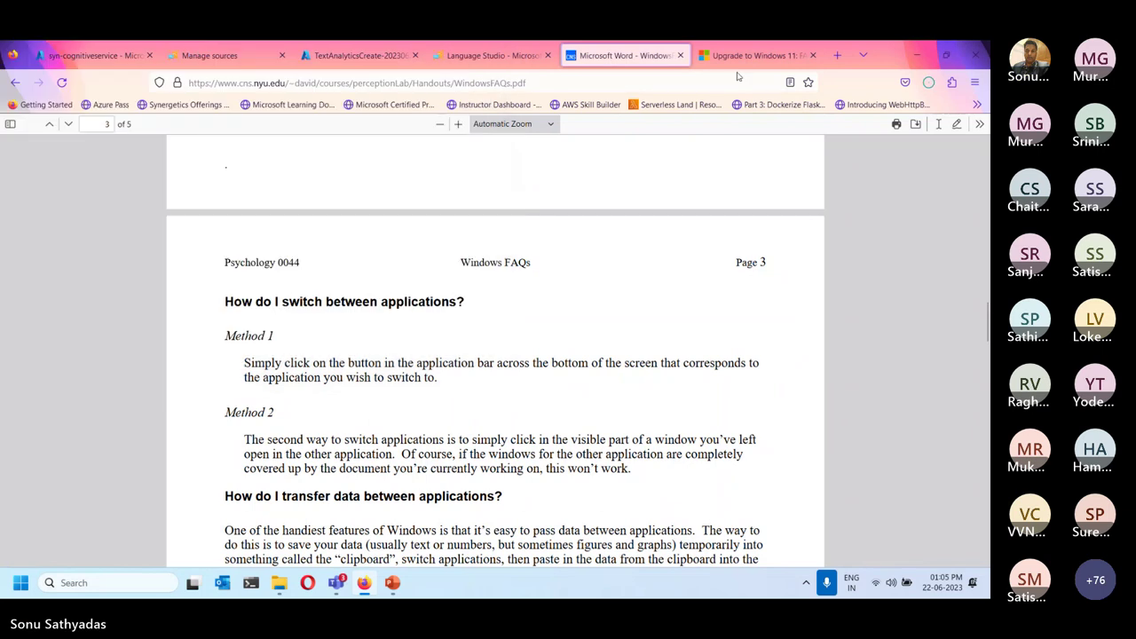
- Close the PDF and the Windows 11 FAQ page, and return to the MyQnA project's Manage sources page
click(680, 55)
click(681, 55)
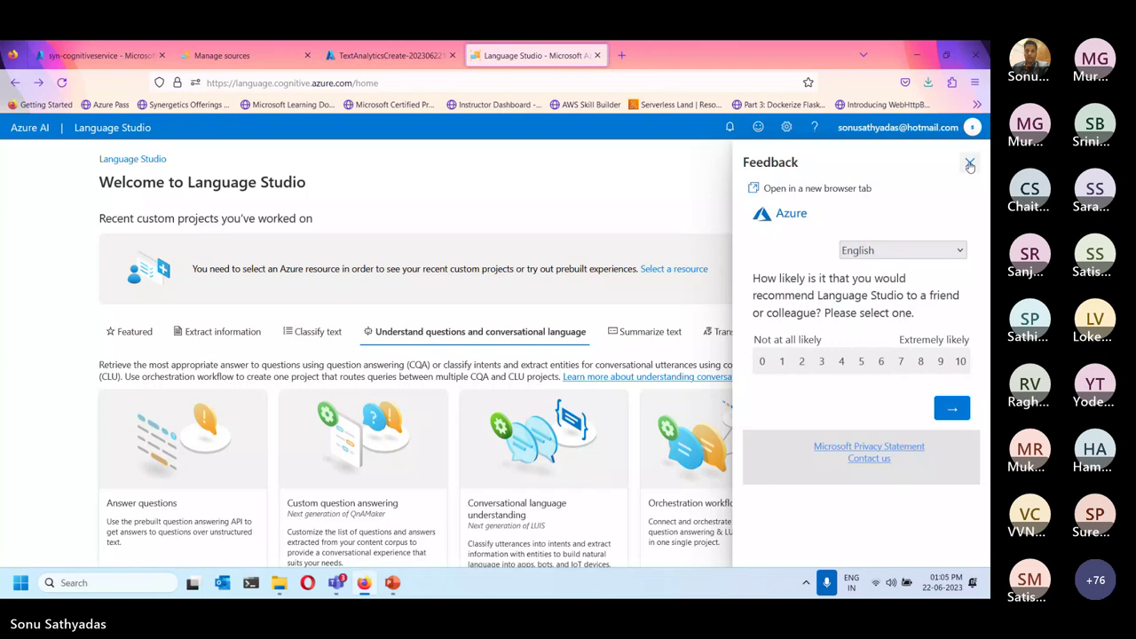
click(222, 55)
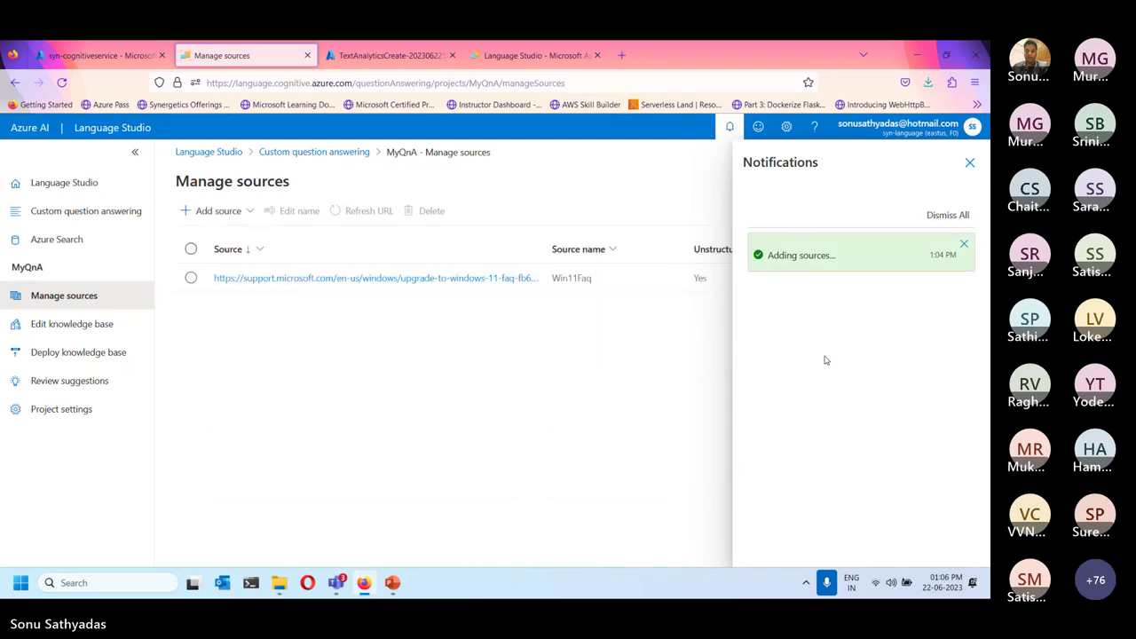
- Dismiss the notifications and the guidance tips, and open the Win11Faq source to view its question and answer pairs
click(969, 163)
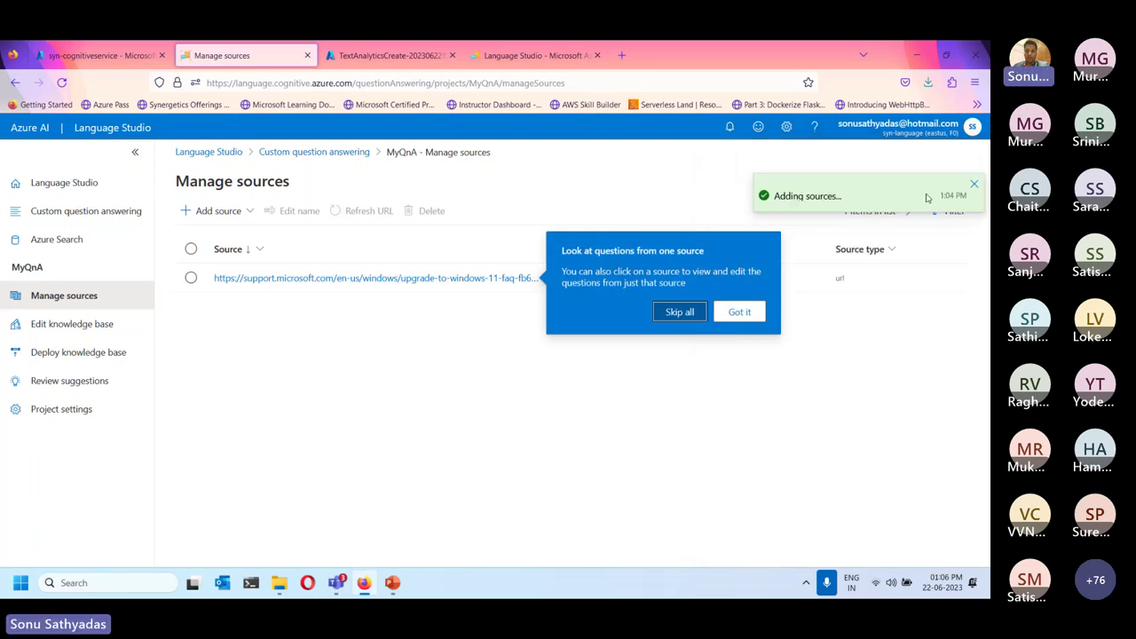
click(974, 186)
click(745, 313)
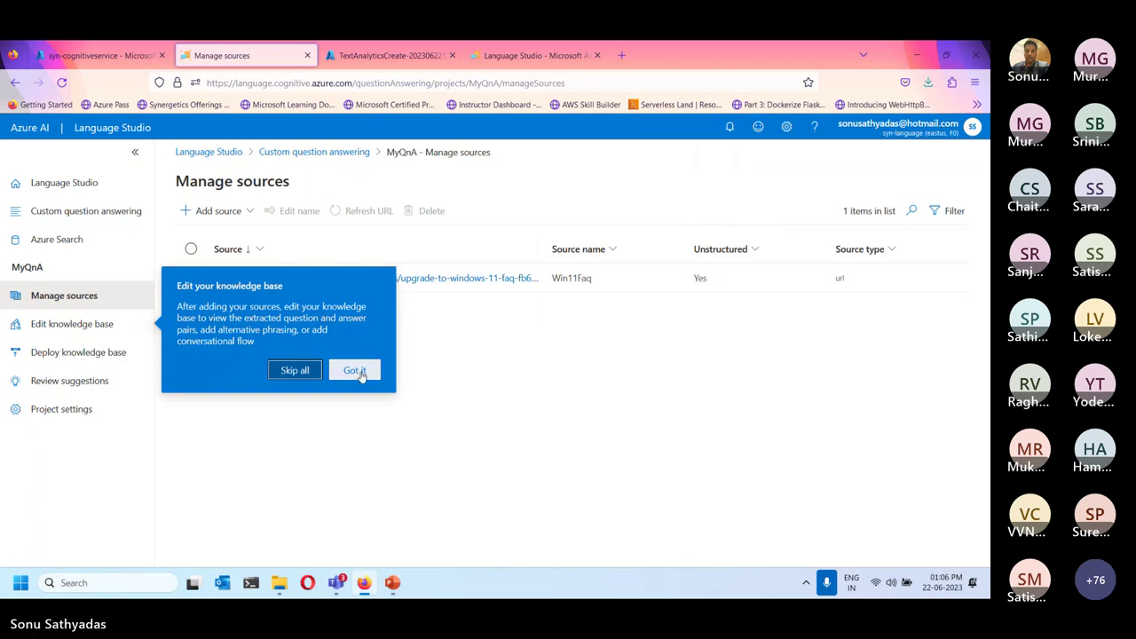
click(358, 371)
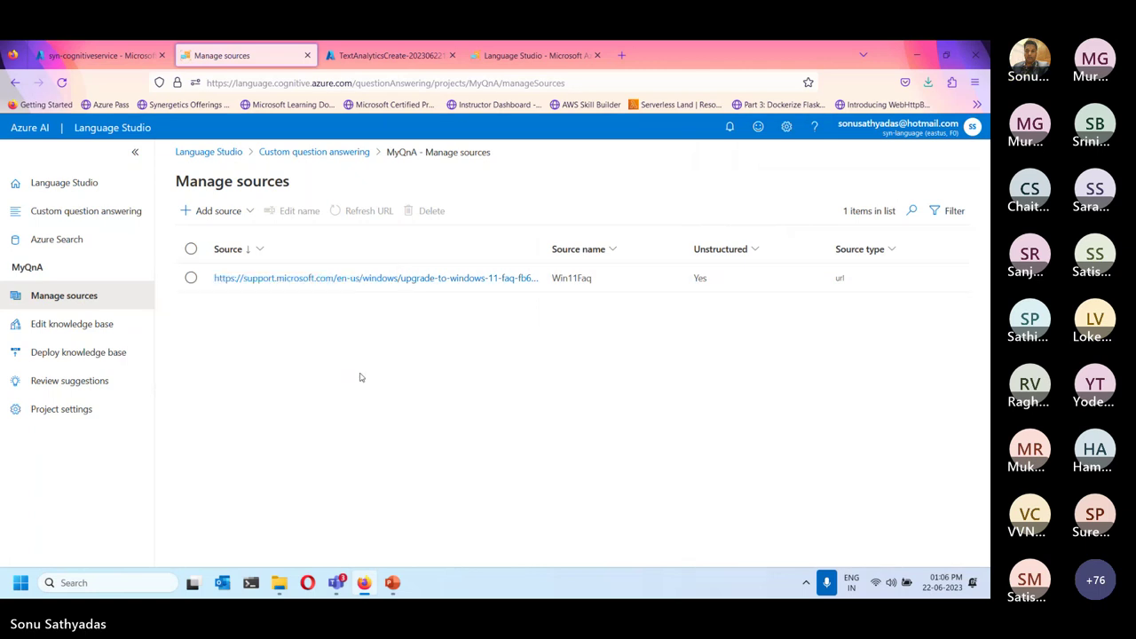
click(525, 279)
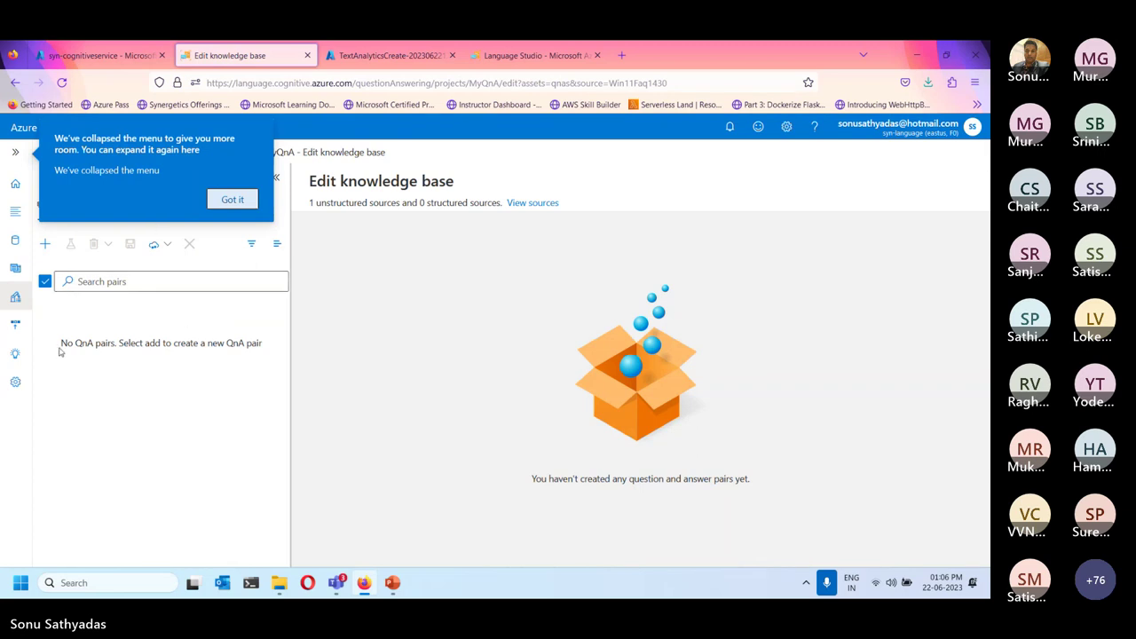
- Dismiss the guidance tips and reopen the MyQnA project from the custom question answering project list to reach its sources
click(231, 200)
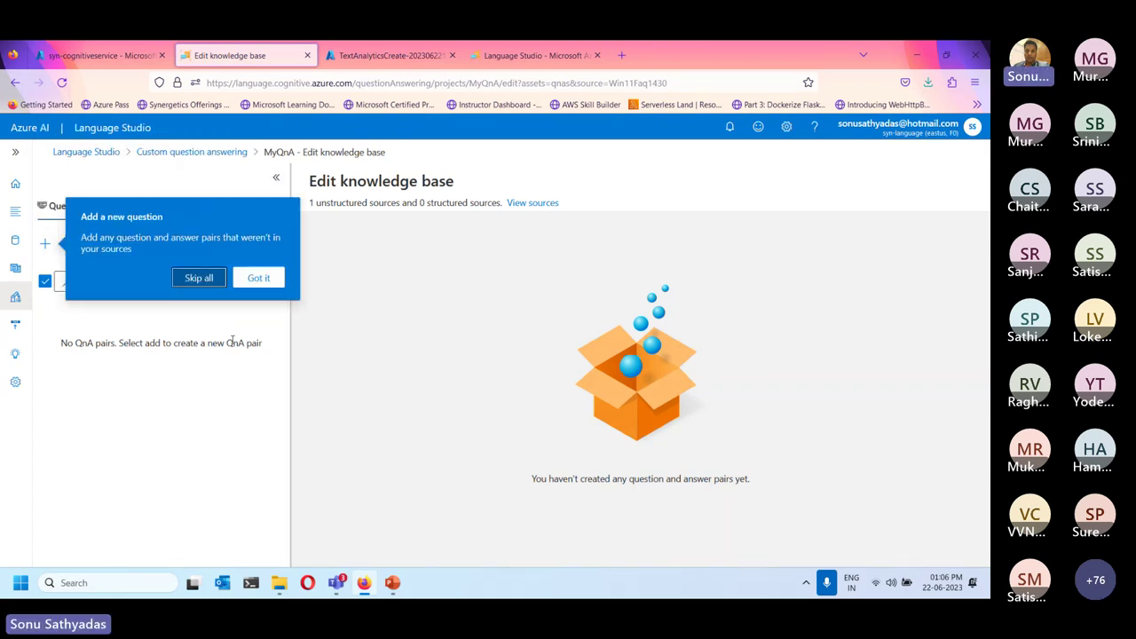
click(260, 279)
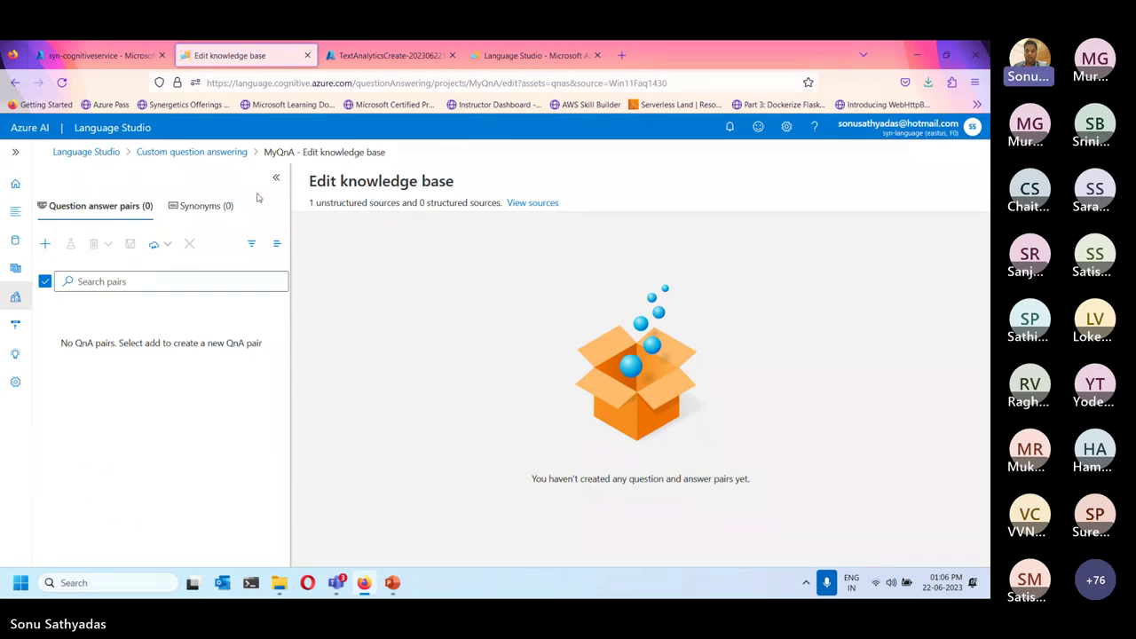
click(223, 157)
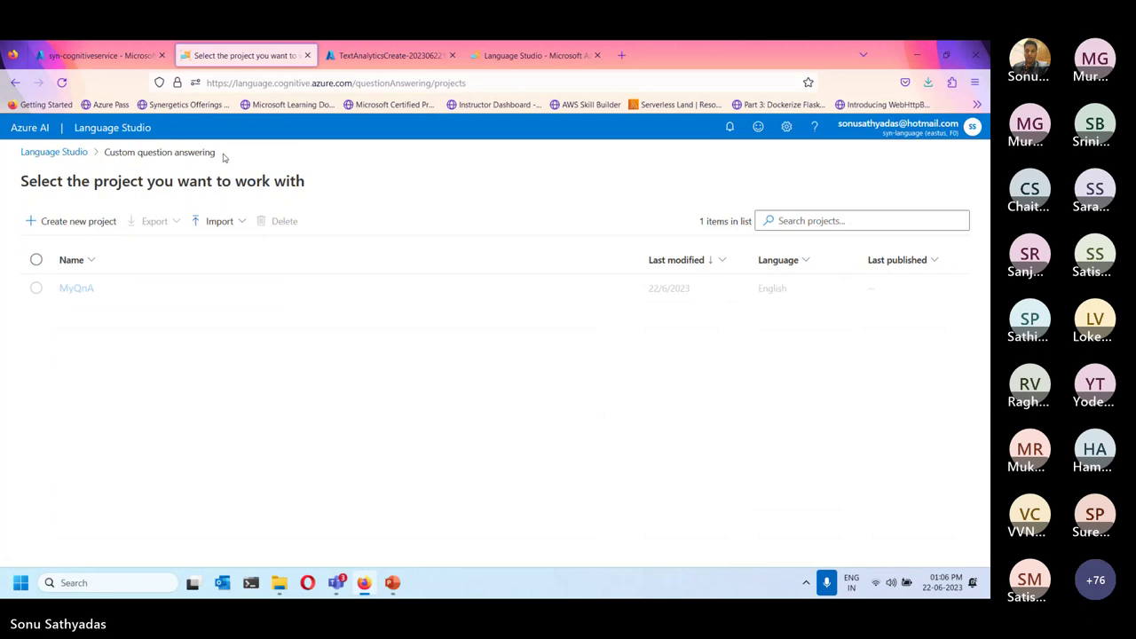
click(74, 289)
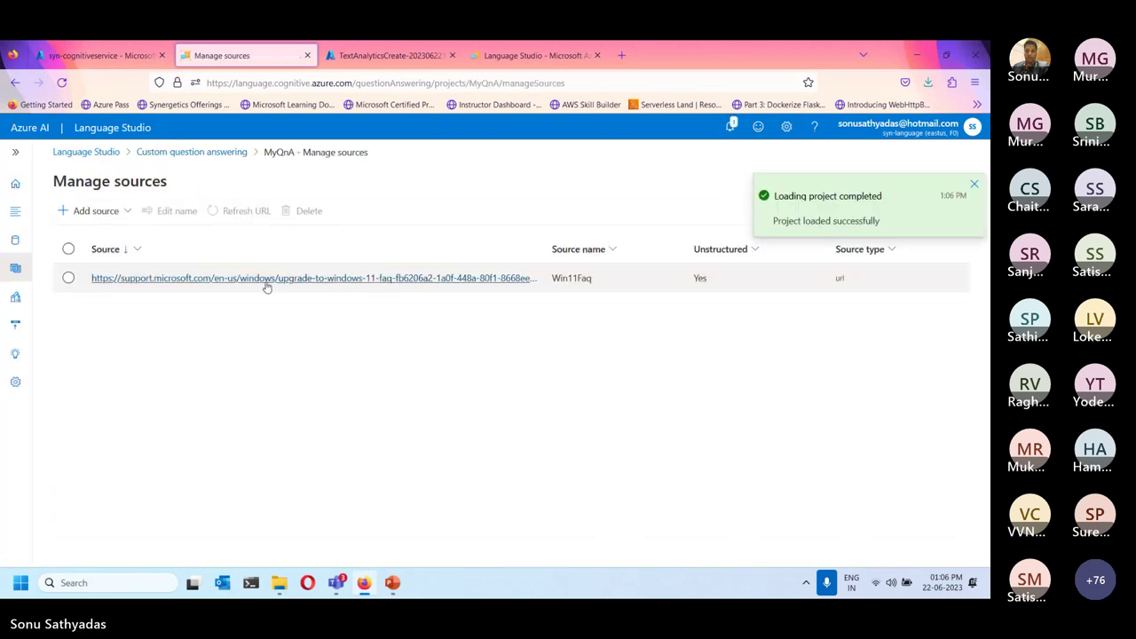
- Add the WindowsFAQs PDF from the Desktop as a file source named PDF, and open a new browser tab
click(111, 213)
click(79, 258)
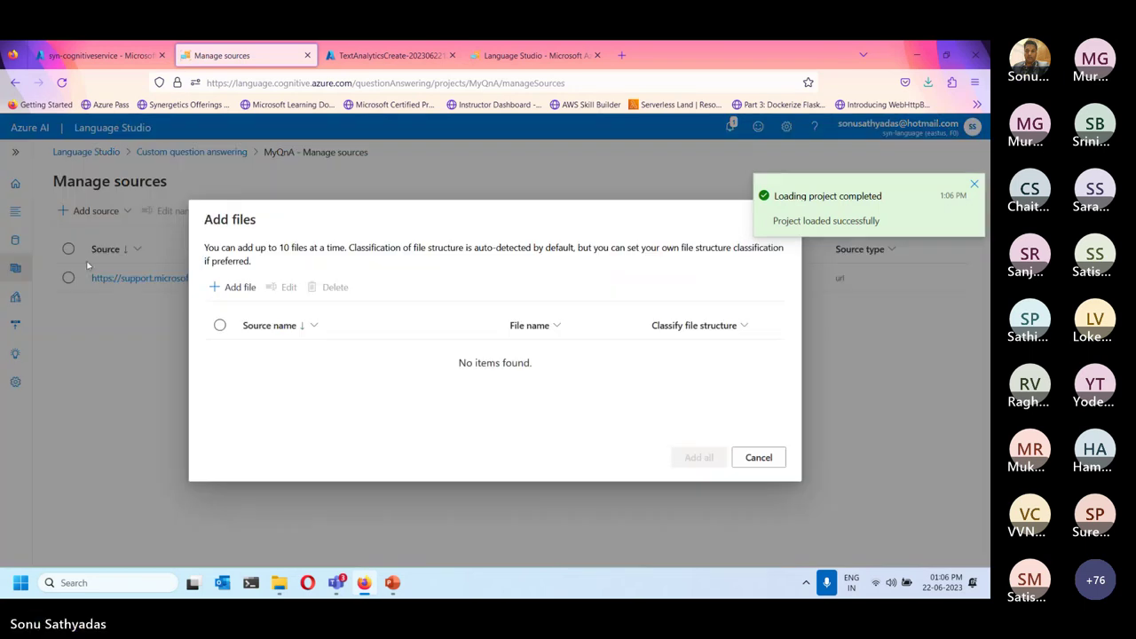
click(229, 286)
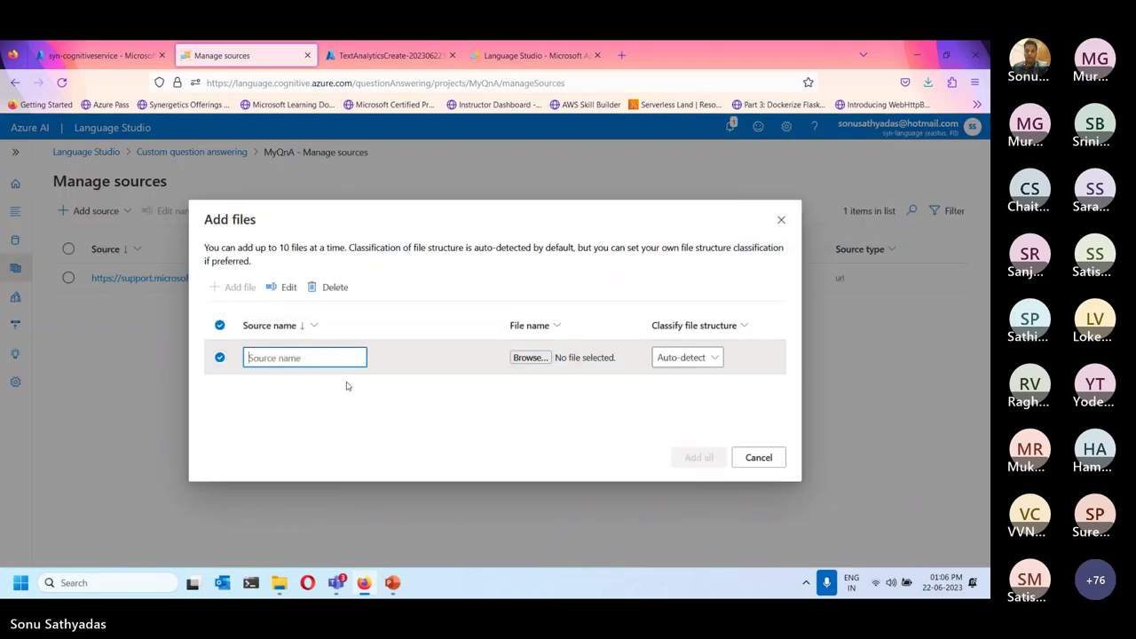
text(PDF)
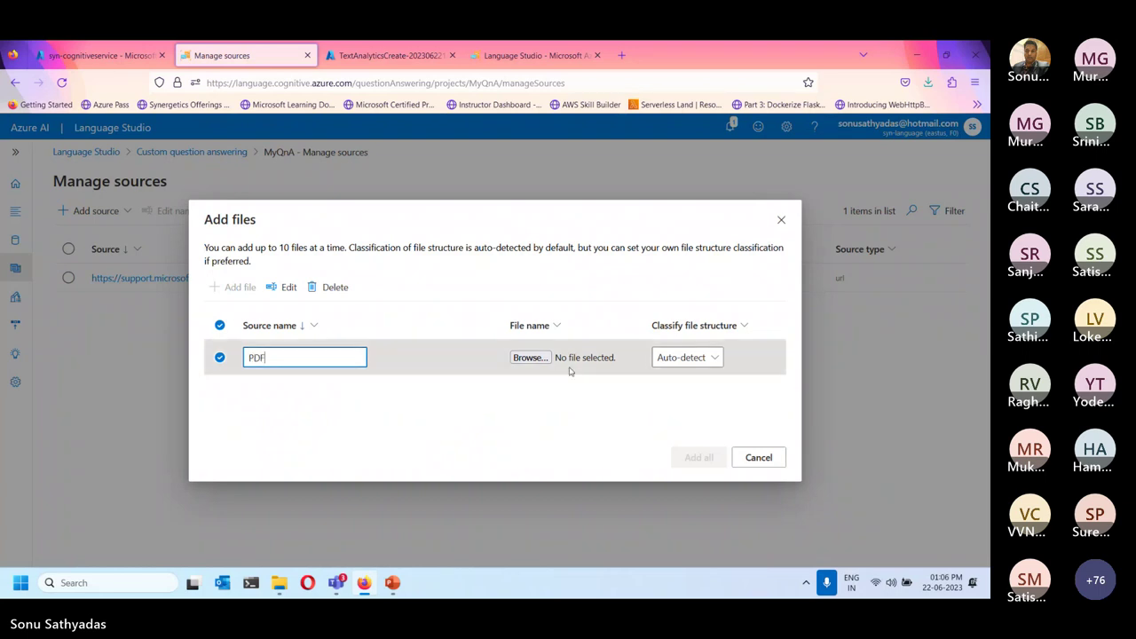
click(529, 358)
click(188, 245)
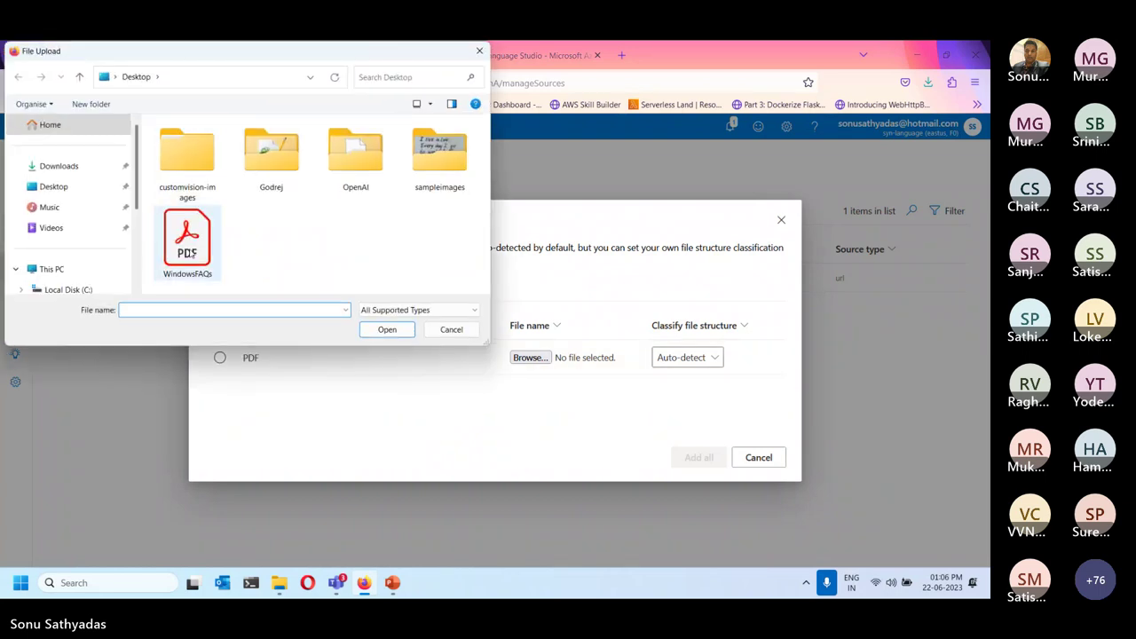
double_click(189, 252)
click(699, 457)
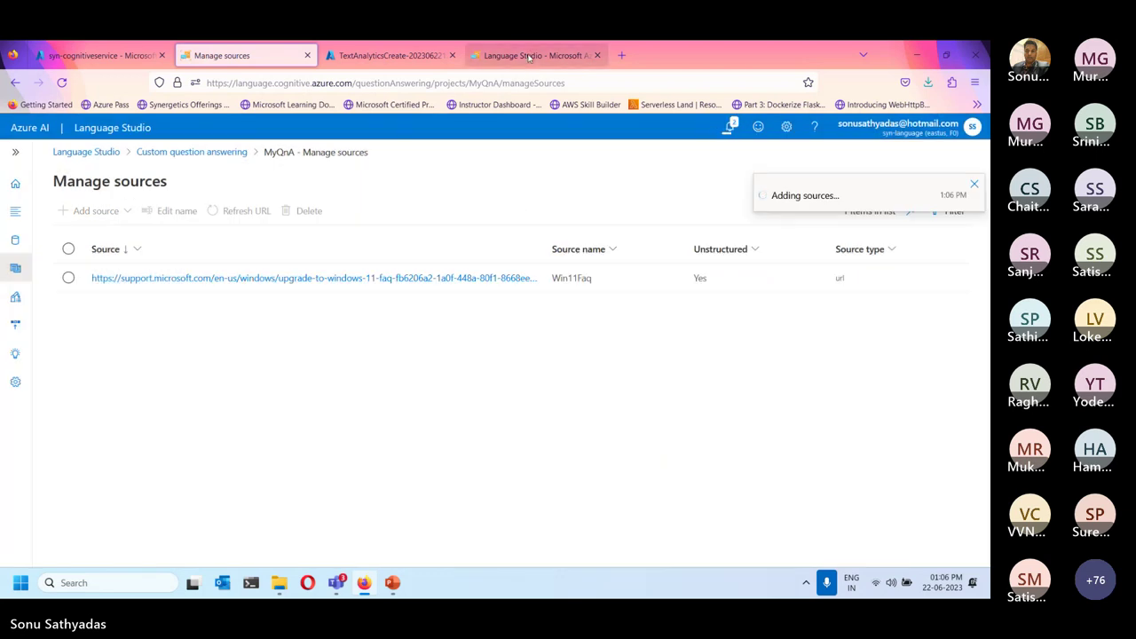
click(621, 55)
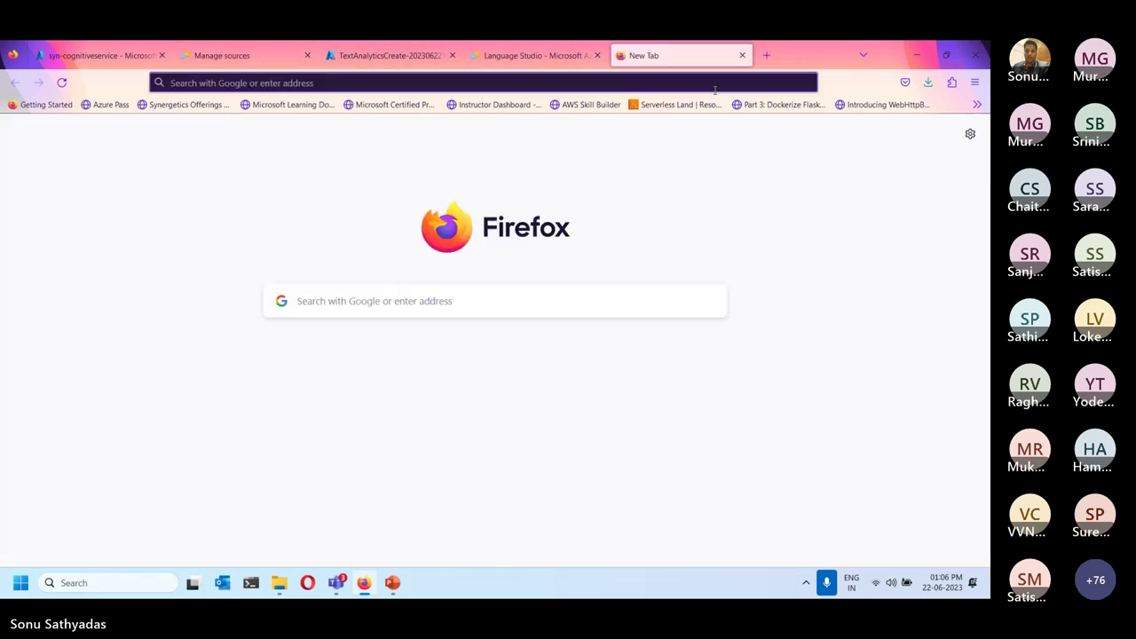
text(Visual )
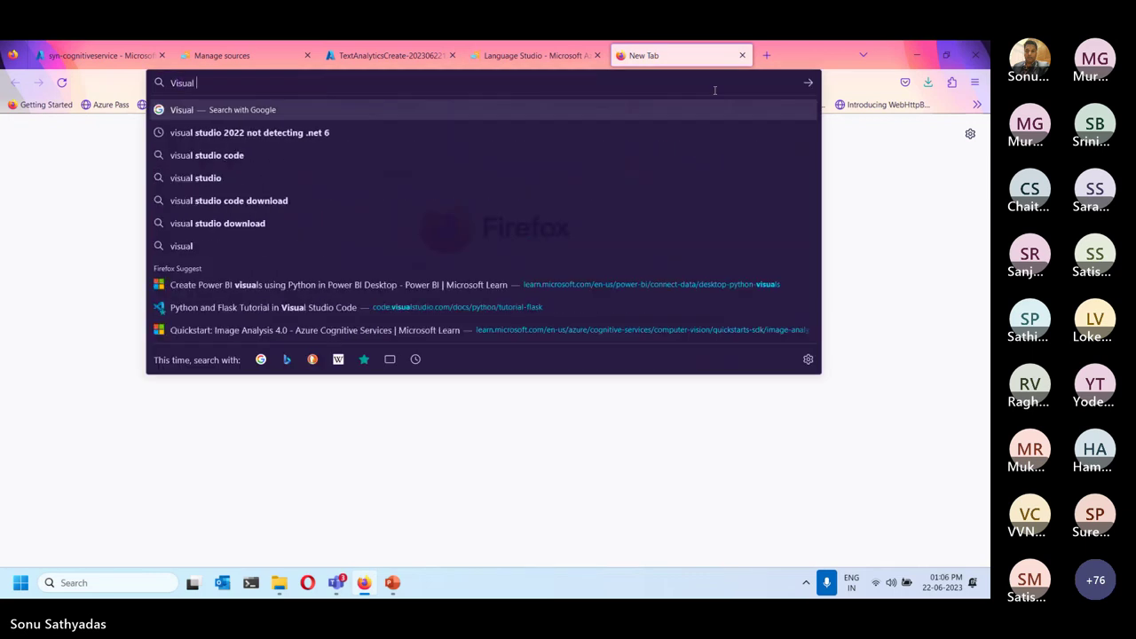
text(studio f)
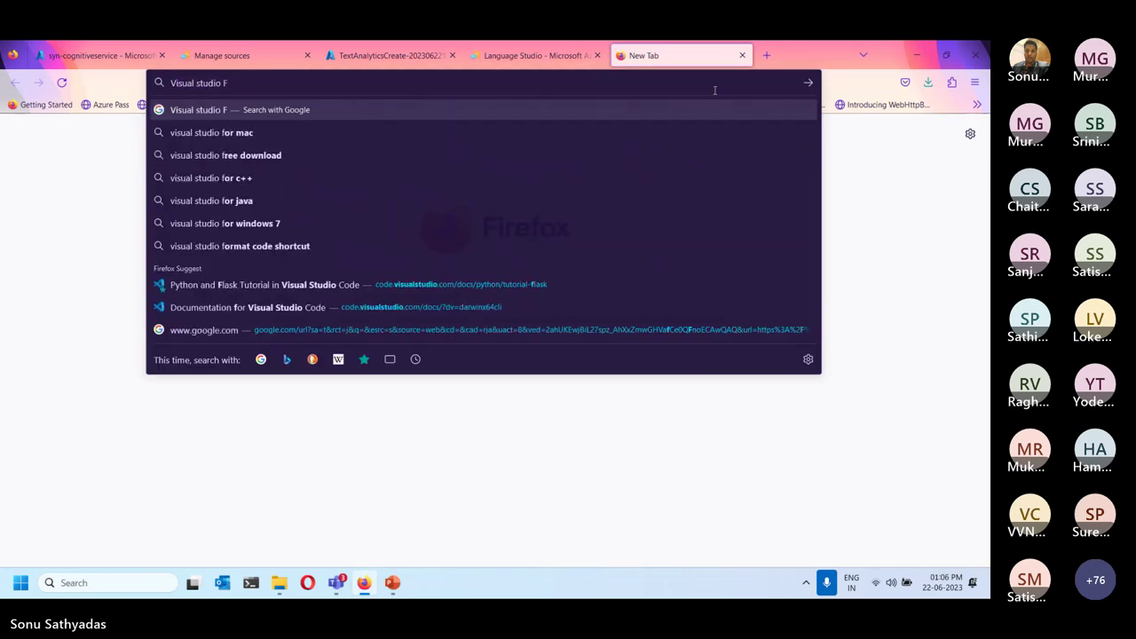
key(BackSpace)
key(BackSpace)
key(BackSpace)
key(BackSpace)
key(BackSpace)
key(BackSpace)
key(BackSpace)
key(BackSpace)
key(BackSpace)
key(BackSpace)
- Search the web for "Azure FAQ" and open the Azure Free Account FAQ page
text(Az)
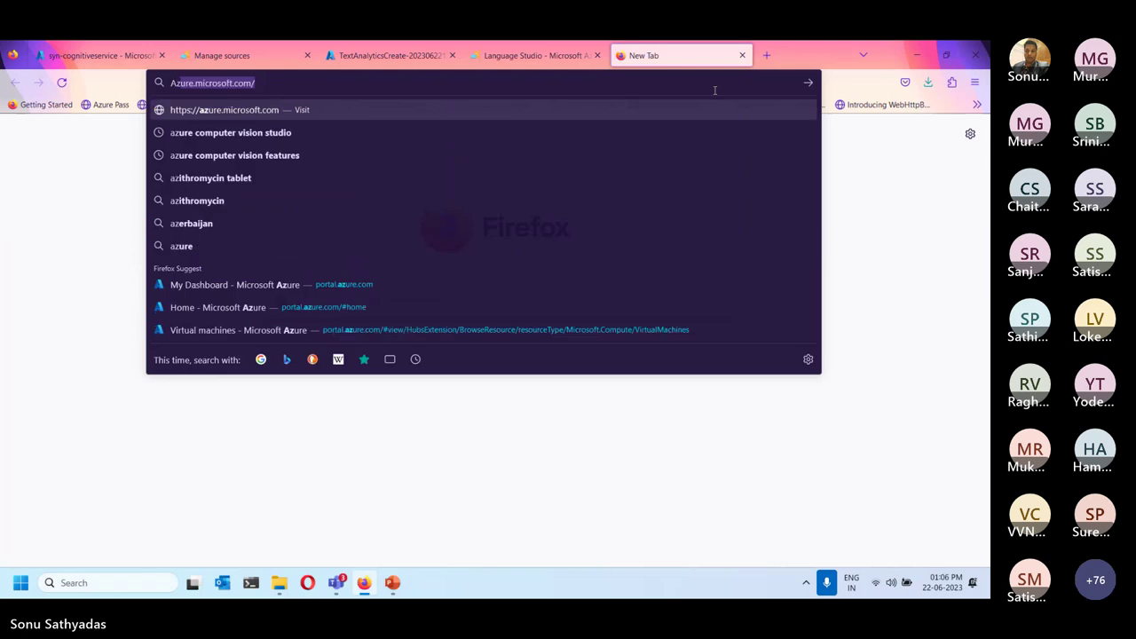
text(ure FAQ)
key(Return)
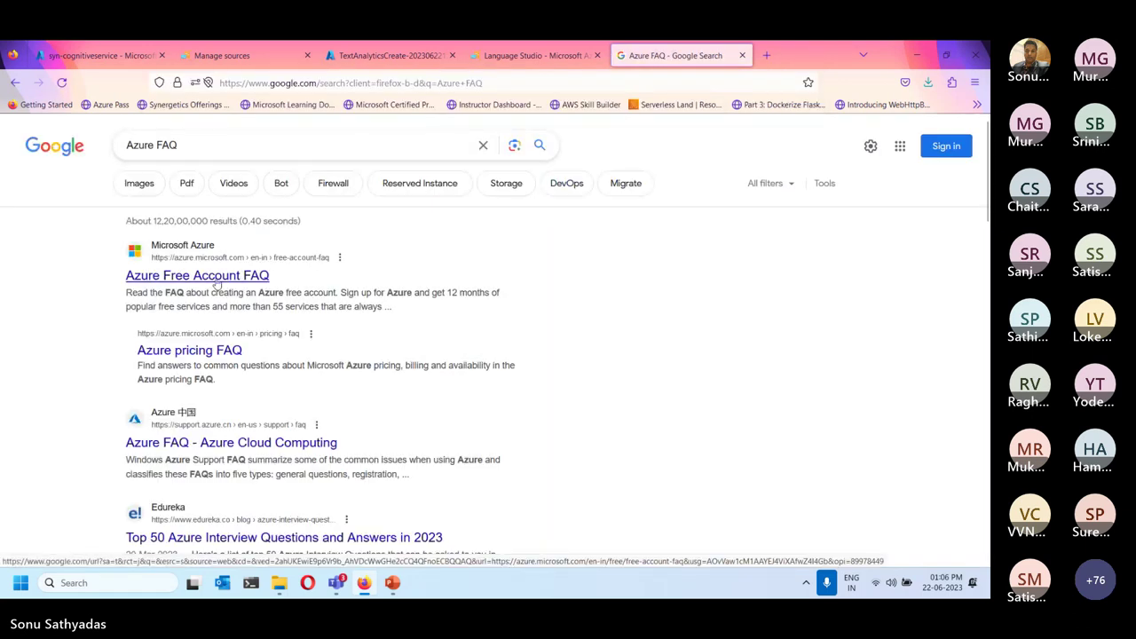
click(215, 281)
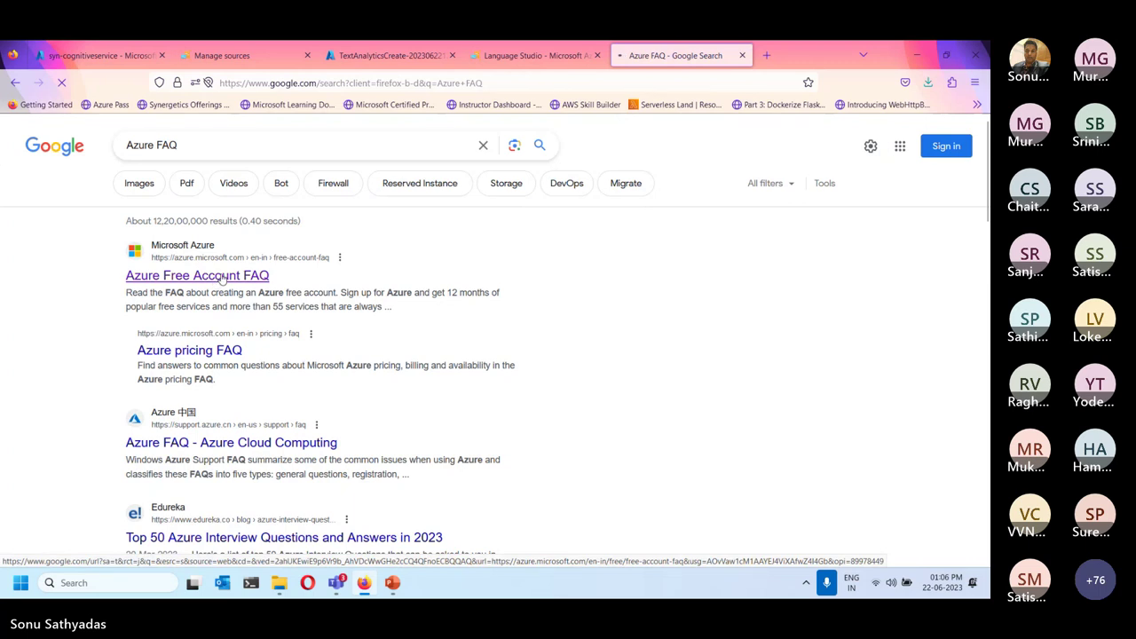
- Return to MyQnA's Manage sources page, open the WindowsFAQs.pdf source, and examine its question and answer pairs, including the first pair's alternate questions
click(226, 57)
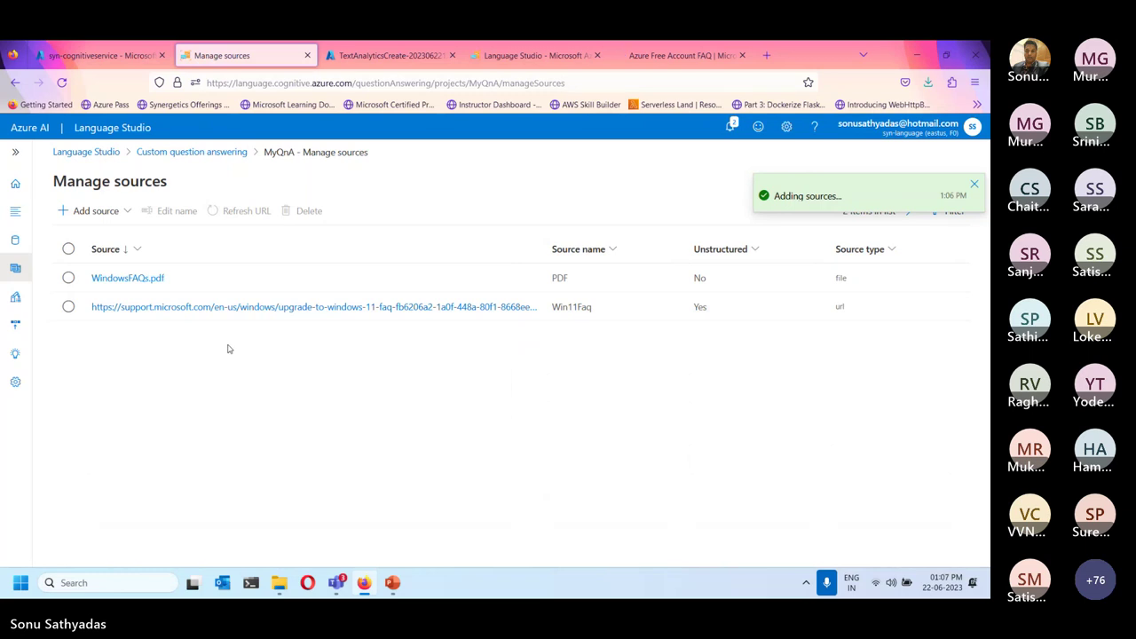
click(147, 277)
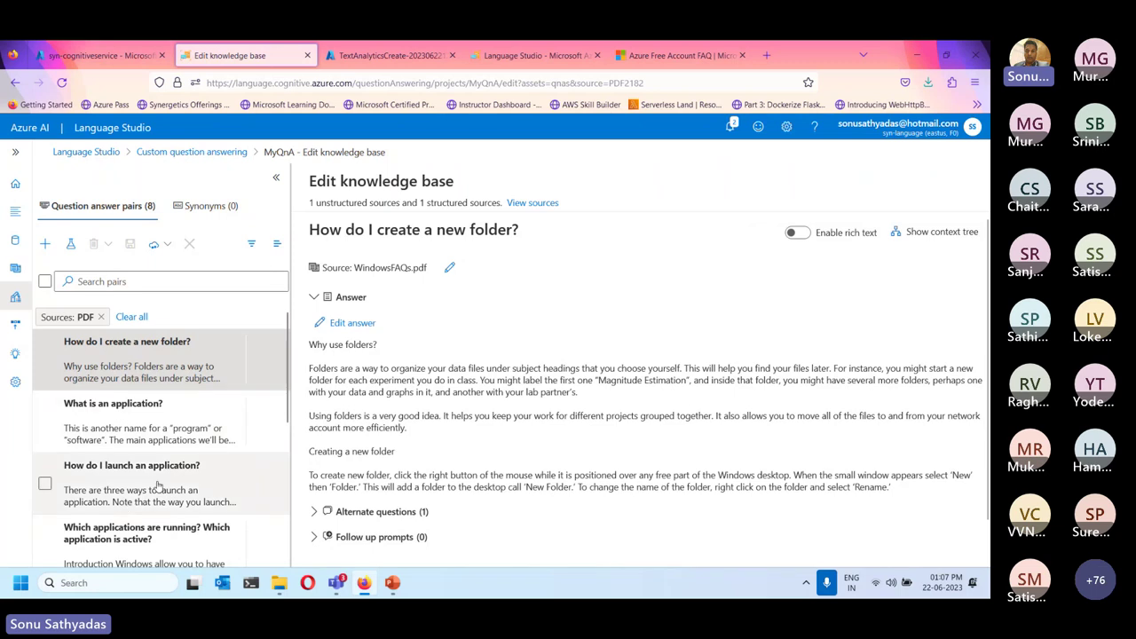
scroll(130, 440, down, 3)
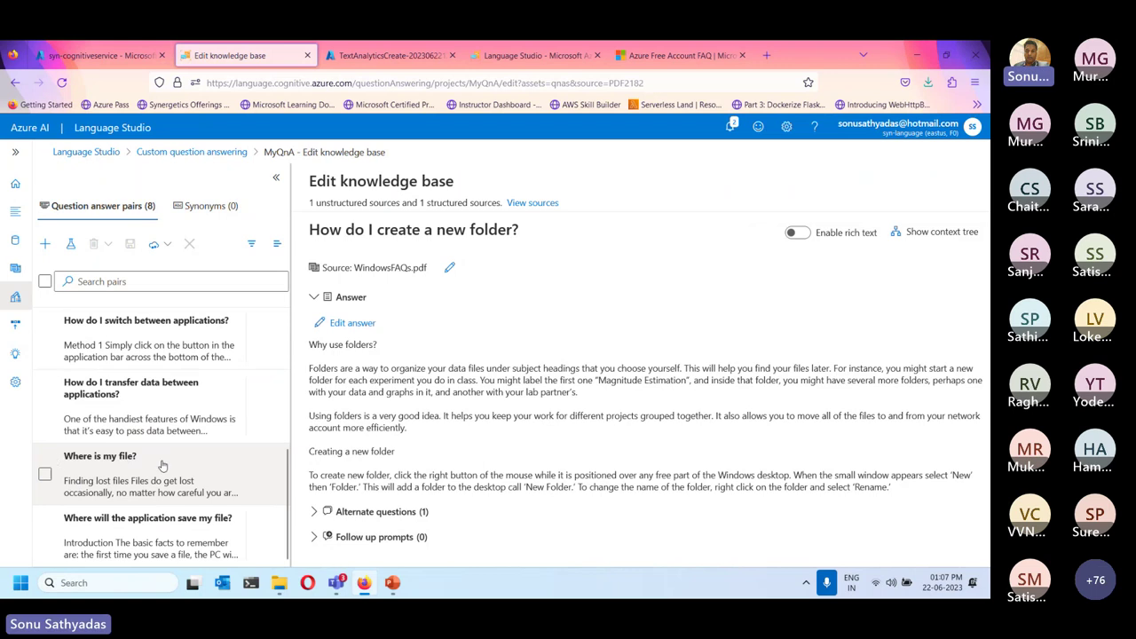
scroll(133, 444, up, 4)
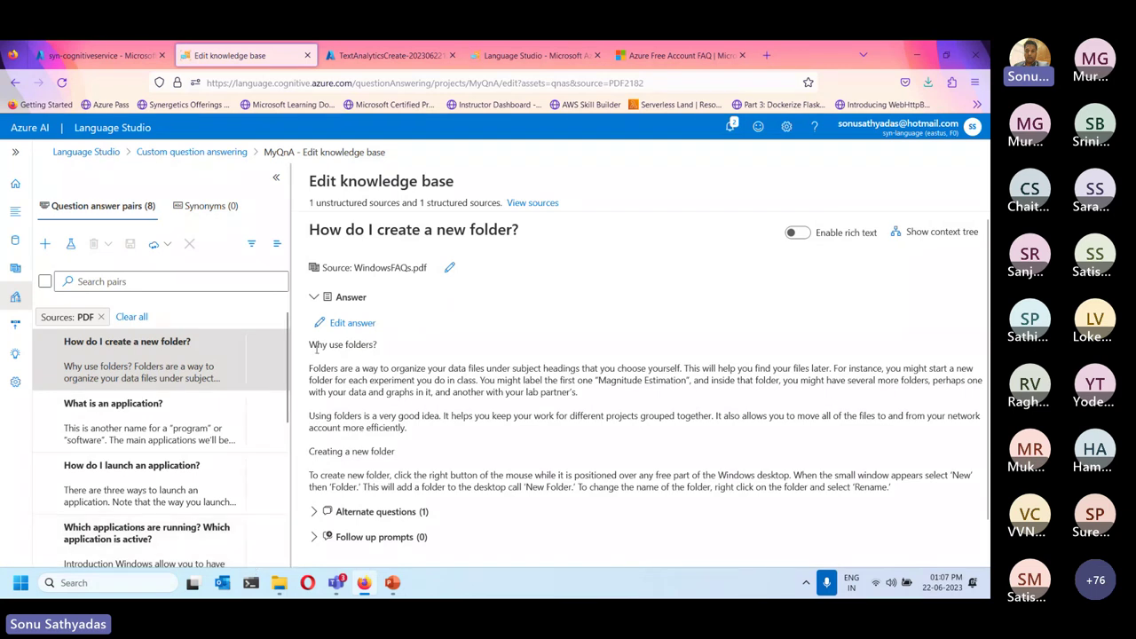
drag(391, 343, 309, 346)
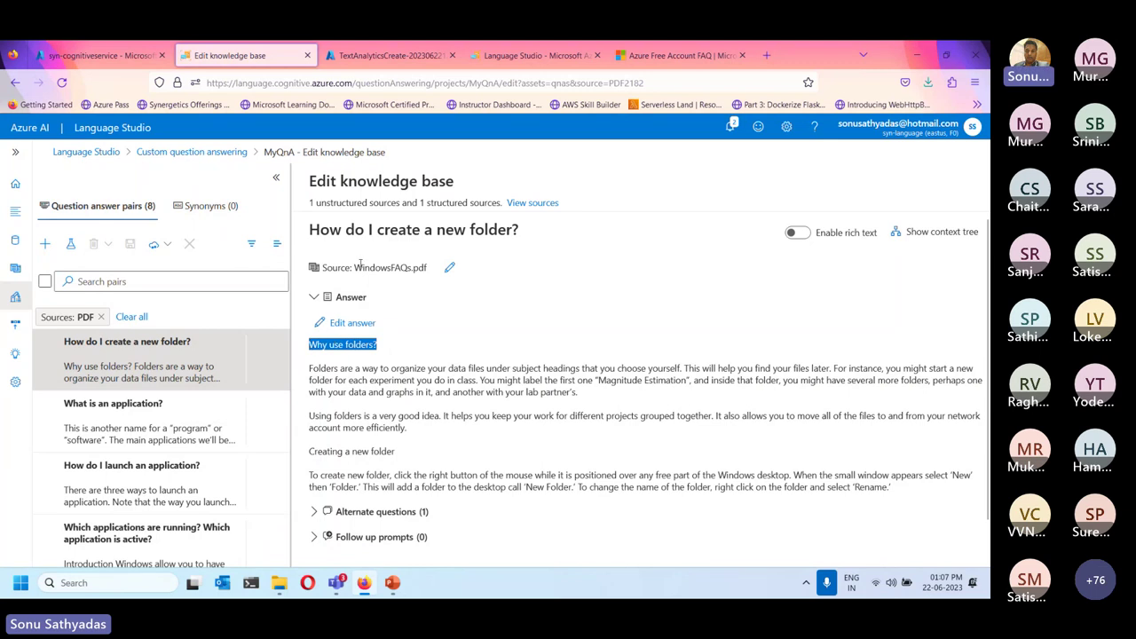
click(315, 513)
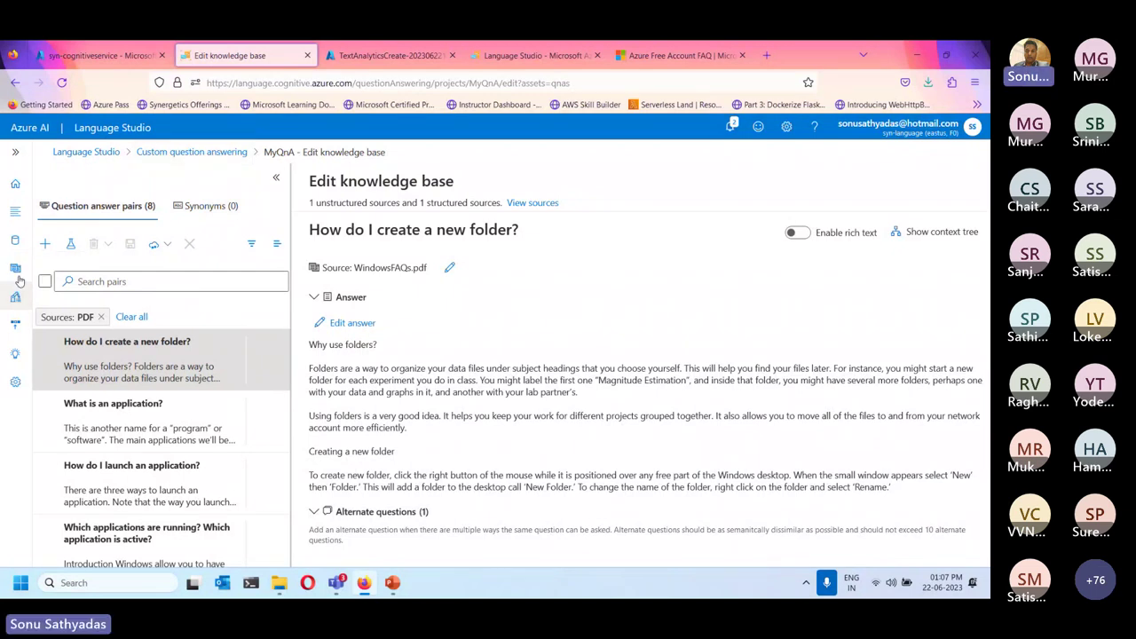
- Go to the Deploy knowledge base page and start deploying the MyQnA project
click(15, 269)
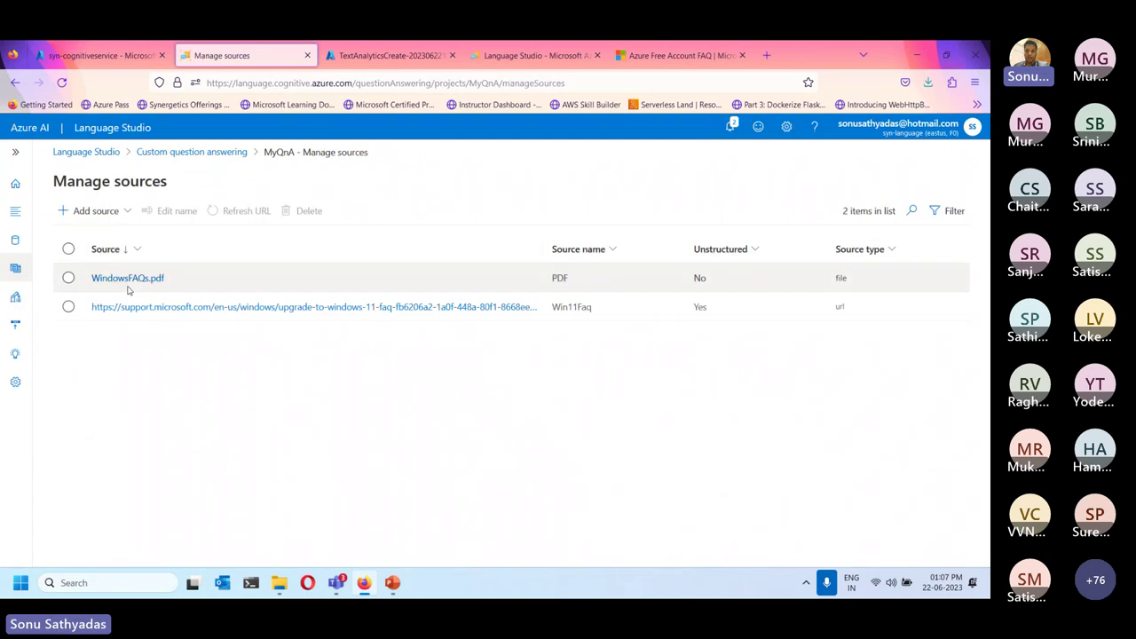
click(15, 296)
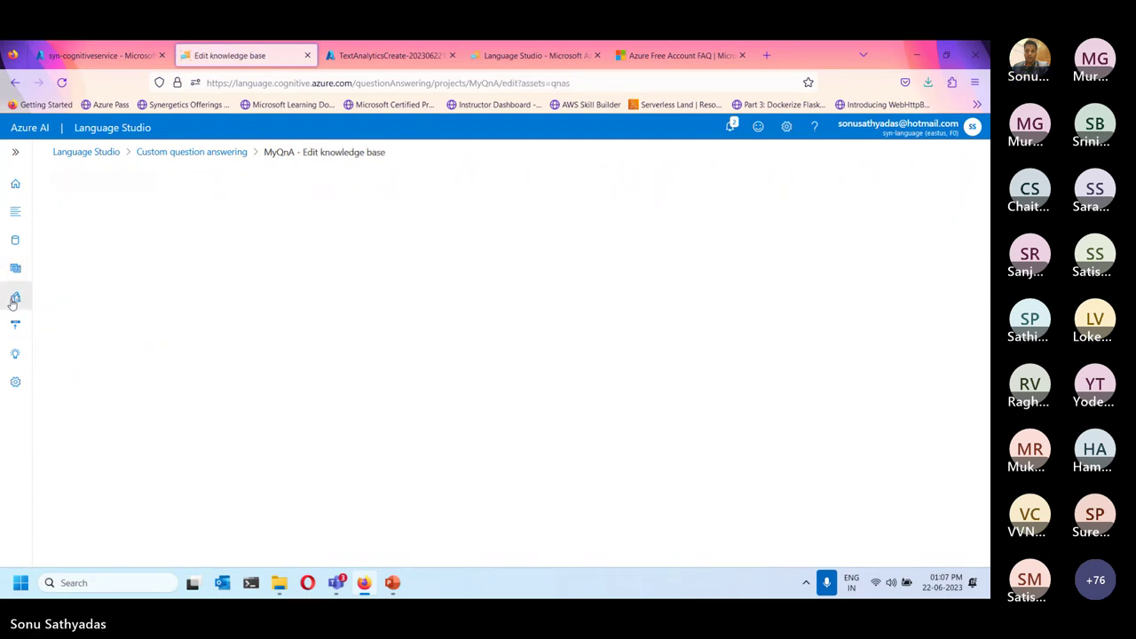
click(16, 325)
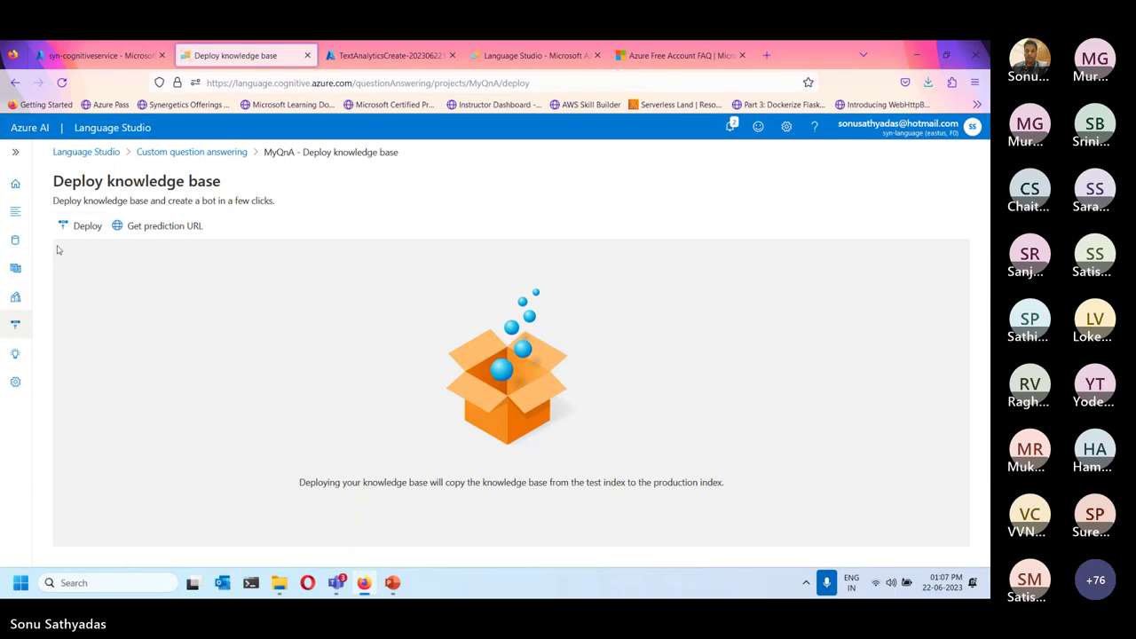
click(82, 227)
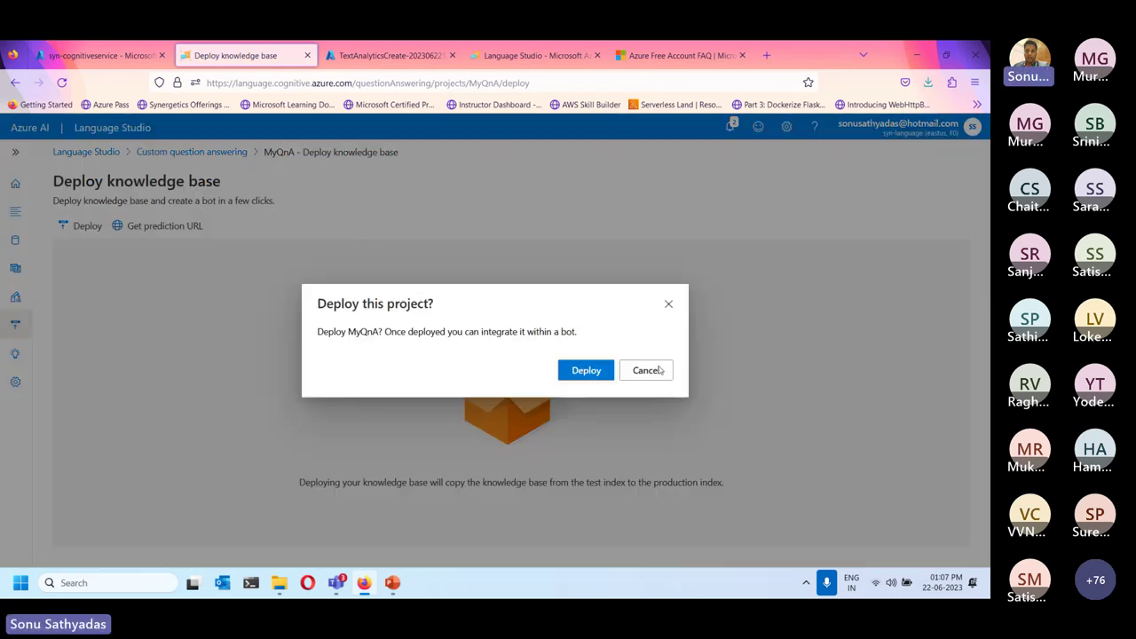